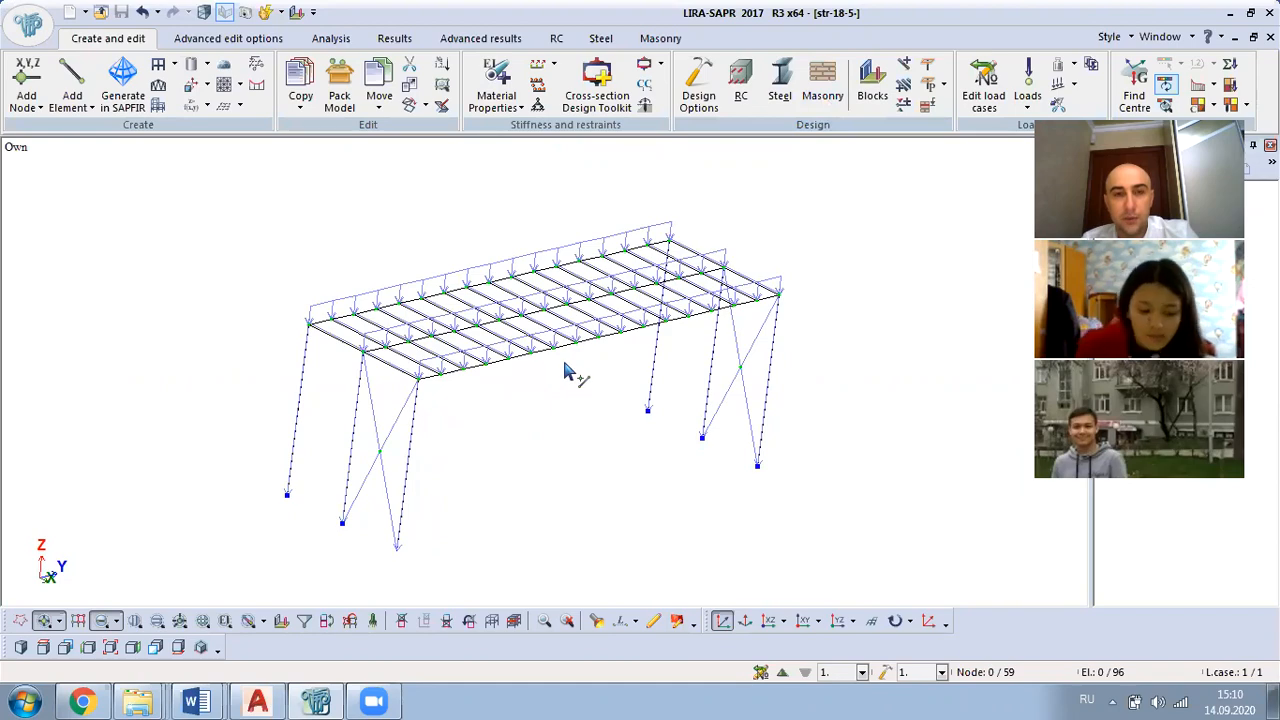
Step: Switch to the Word course guide and examine the source data tables and the standard deck load given in Example 1.1
middle_drag(585, 312, 656, 405)
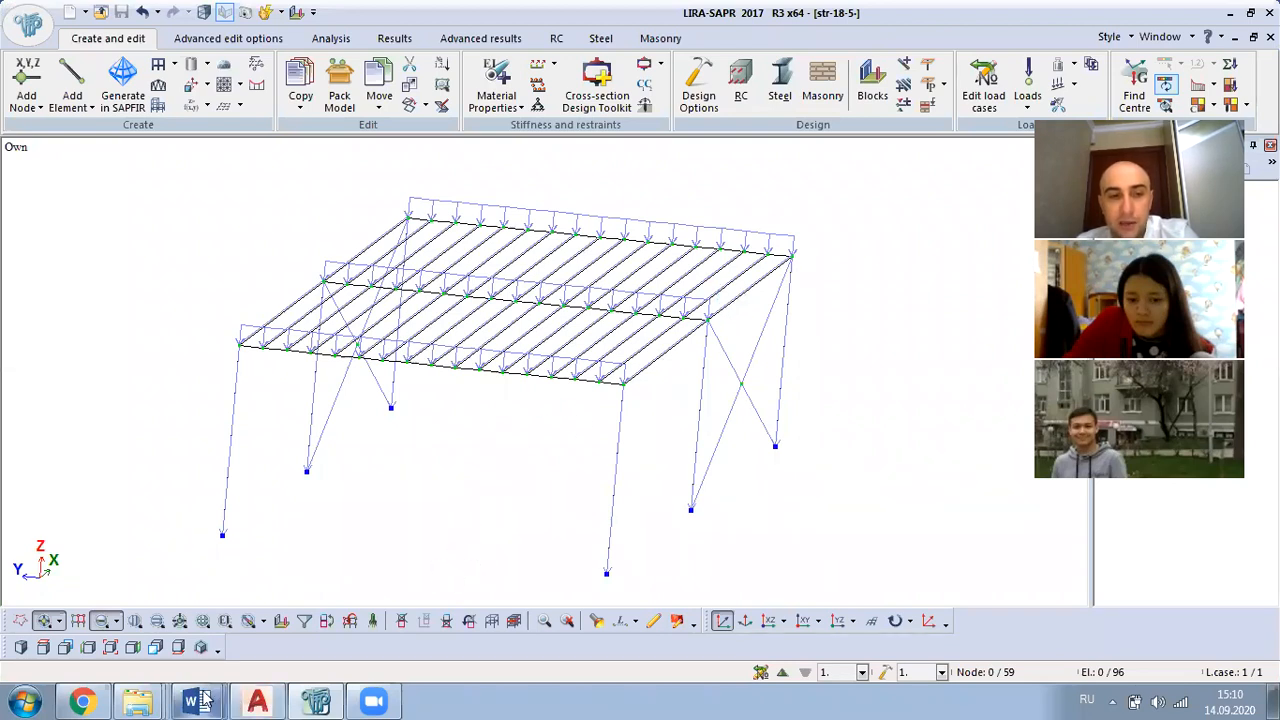
mouse_move(196, 701)
click(139, 659)
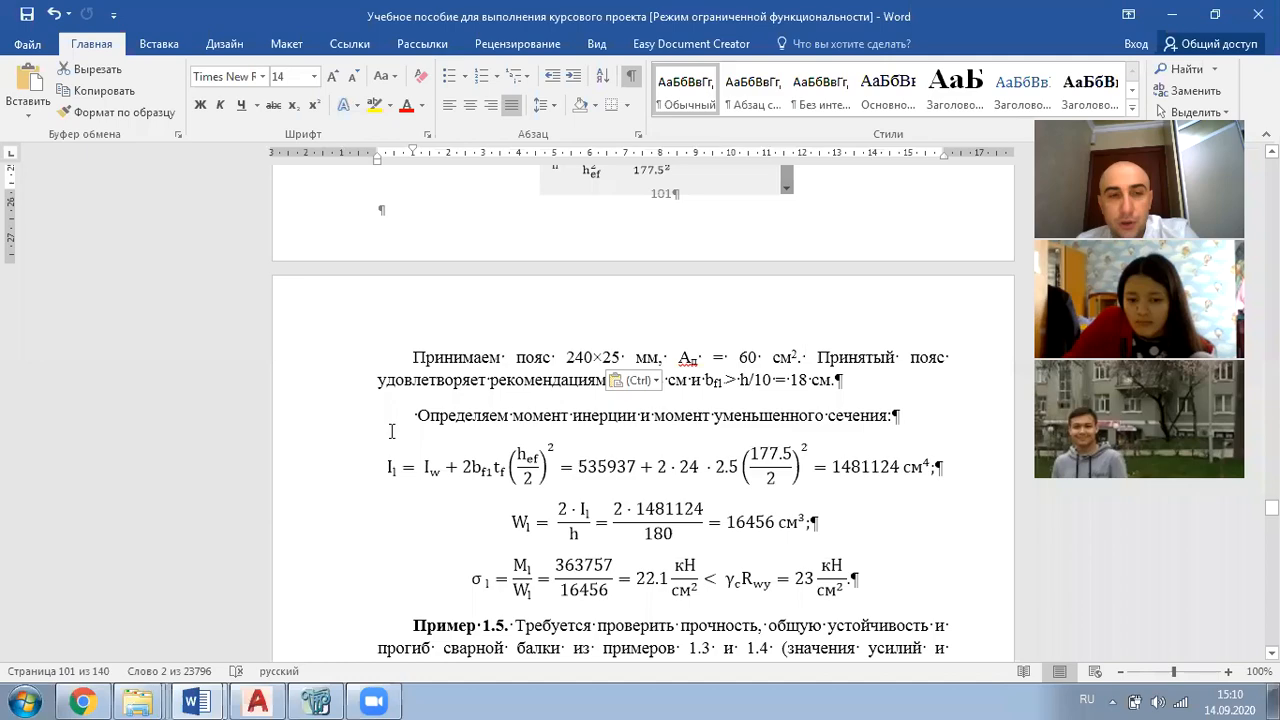
scroll(624, 477, up, 6)
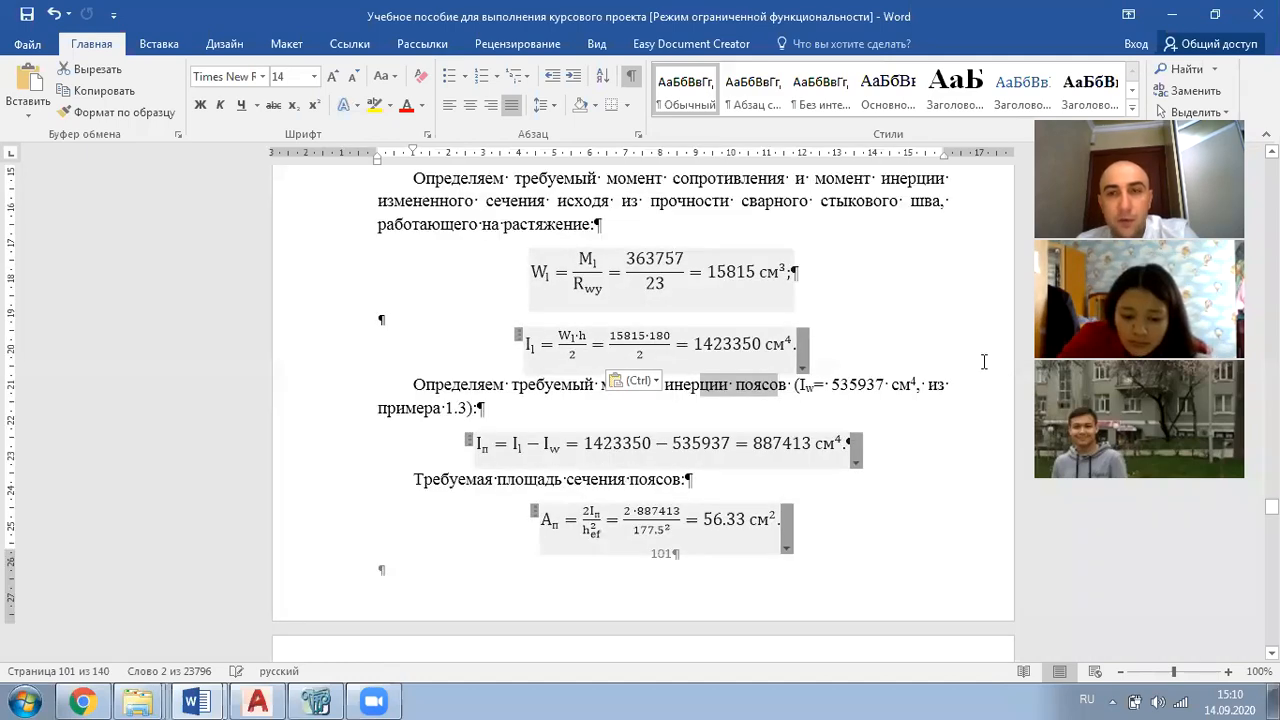
drag(1271, 505, 1271, 468)
scroll(735, 492, up, 2)
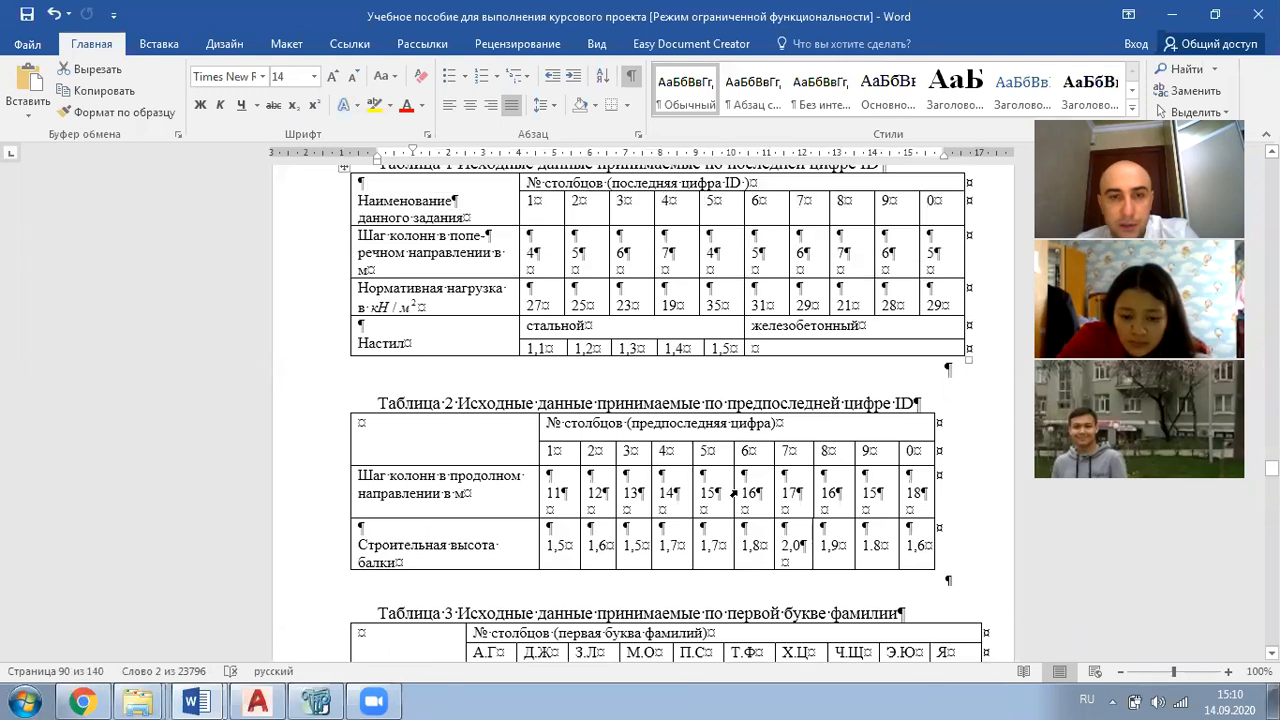
scroll(735, 492, down, 2)
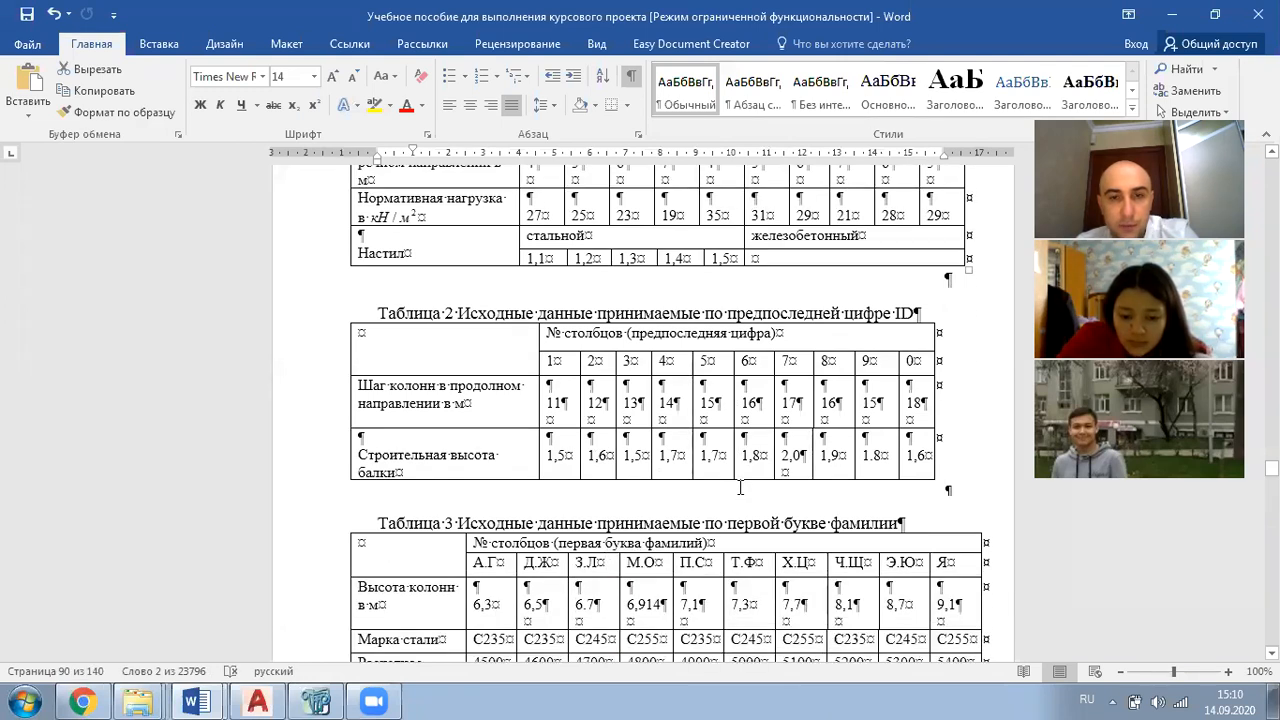
scroll(740, 487, up, 2)
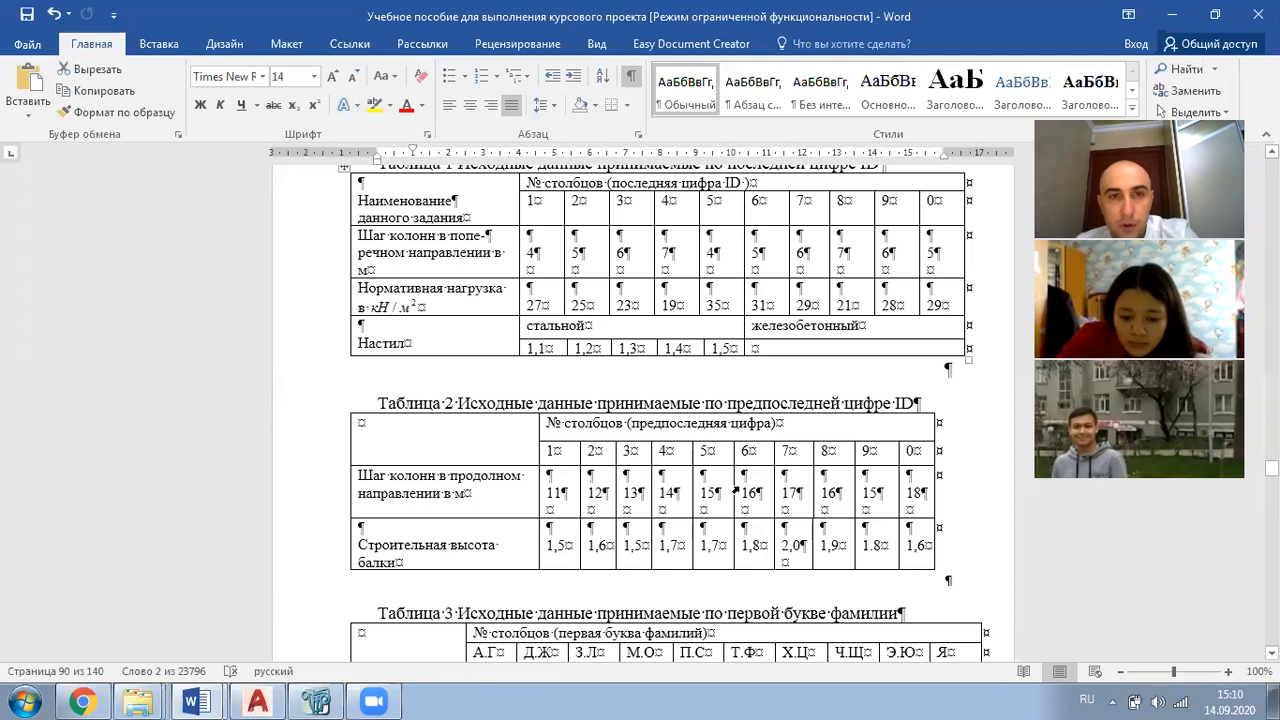
scroll(740, 487, up, 2)
scroll(740, 487, down, 2)
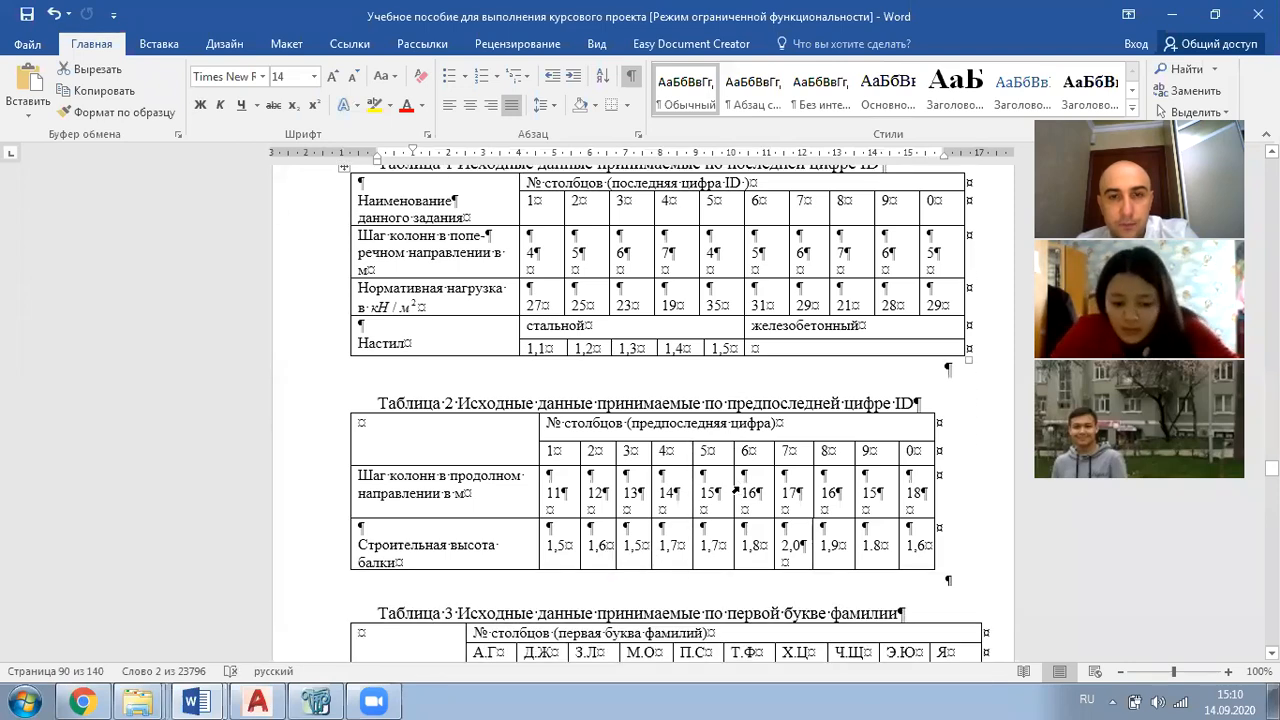
scroll(736, 491, down, 15)
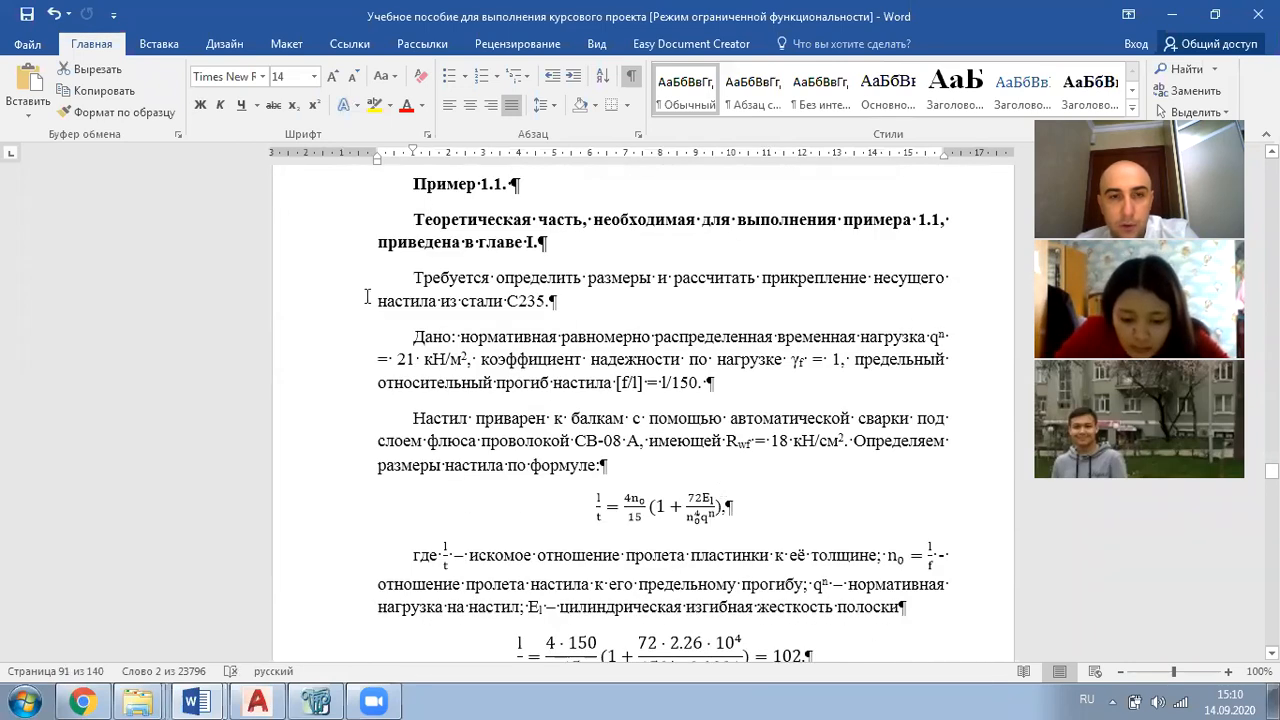
double_click(404, 358)
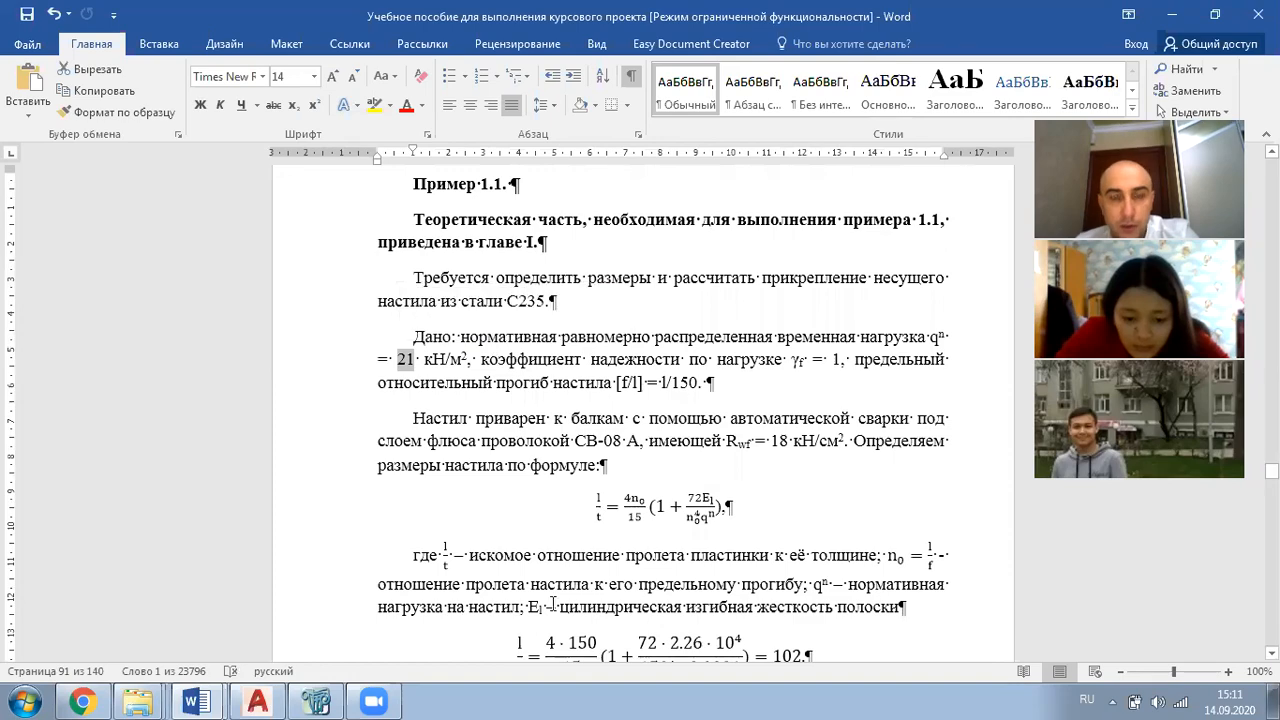
Step: Switch back to LIRA-SAPR and measure the distances between the deck's corner nodes across its width and along its length
click(318, 699)
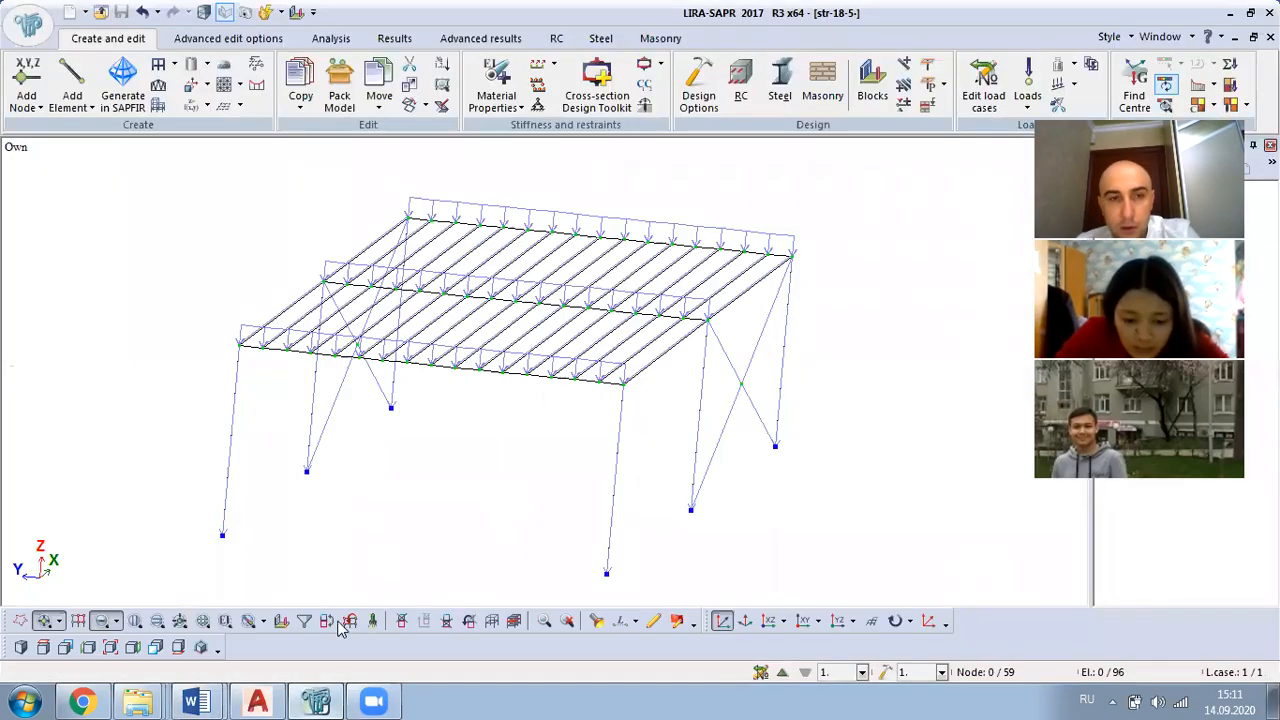
middle_drag(523, 420, 430, 435)
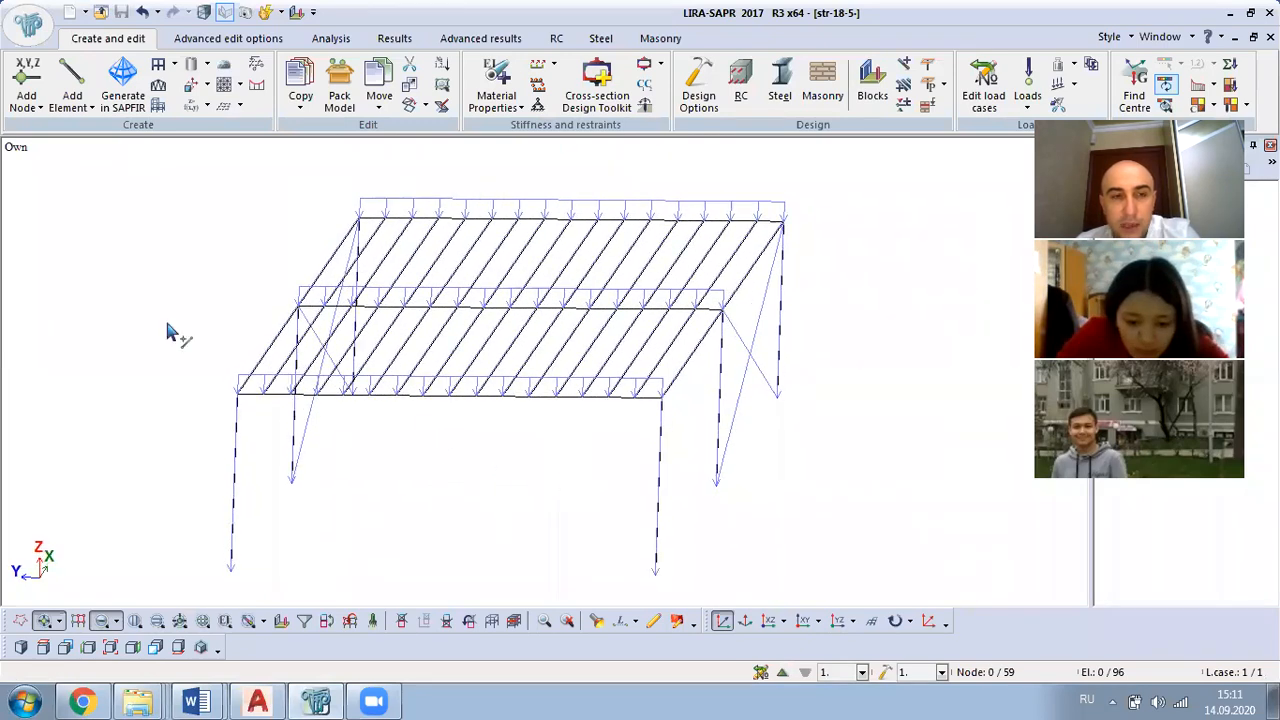
scroll(188, 405, up, 3)
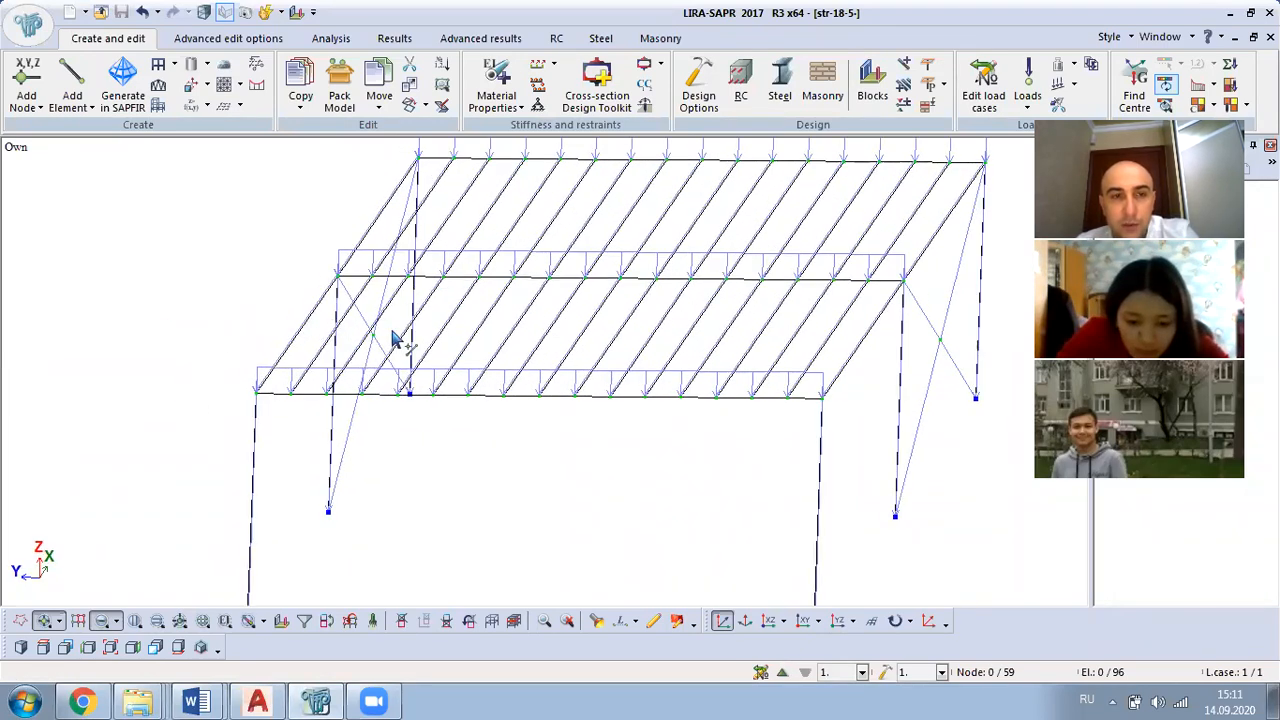
scroll(527, 441, down, 1)
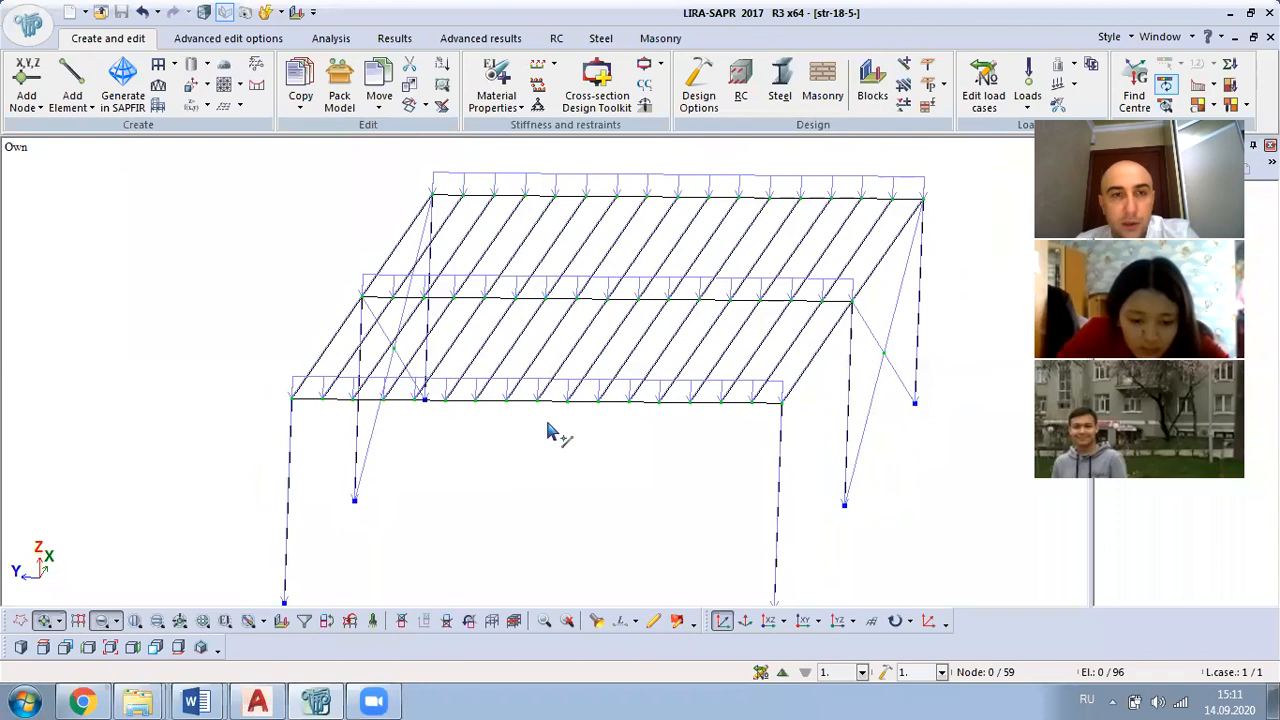
scroll(547, 432, down, 1)
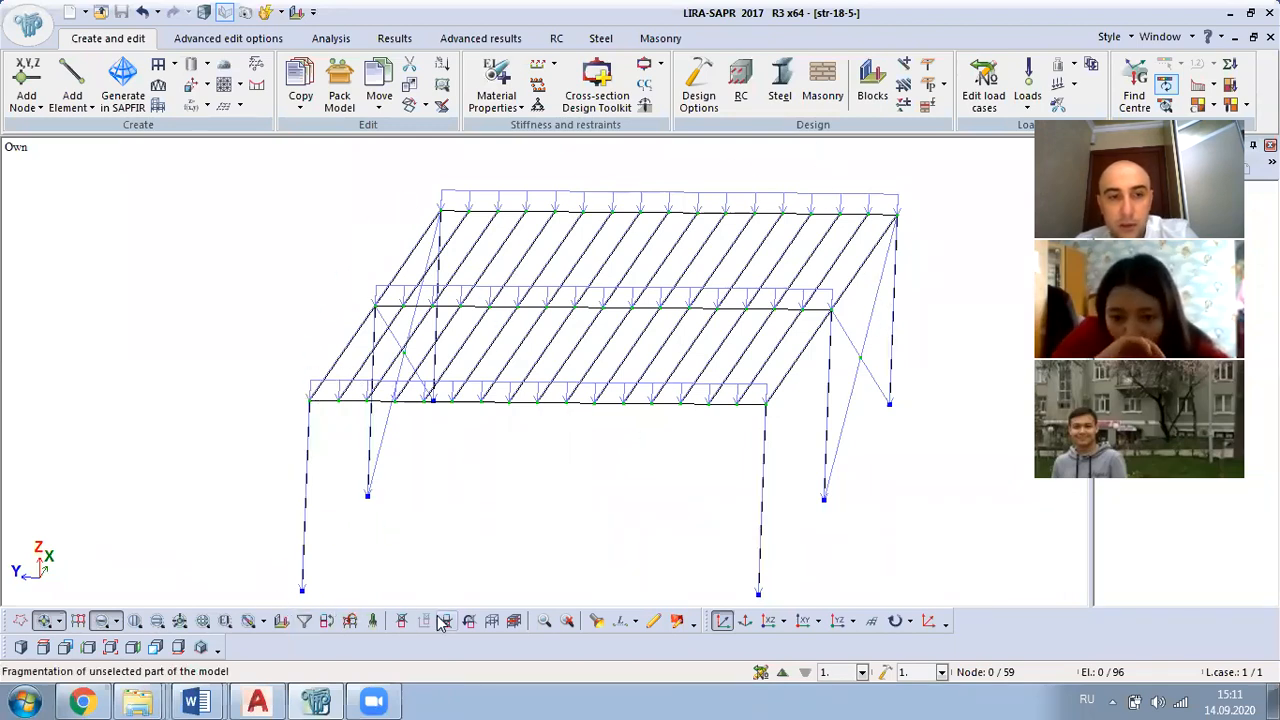
click(620, 621)
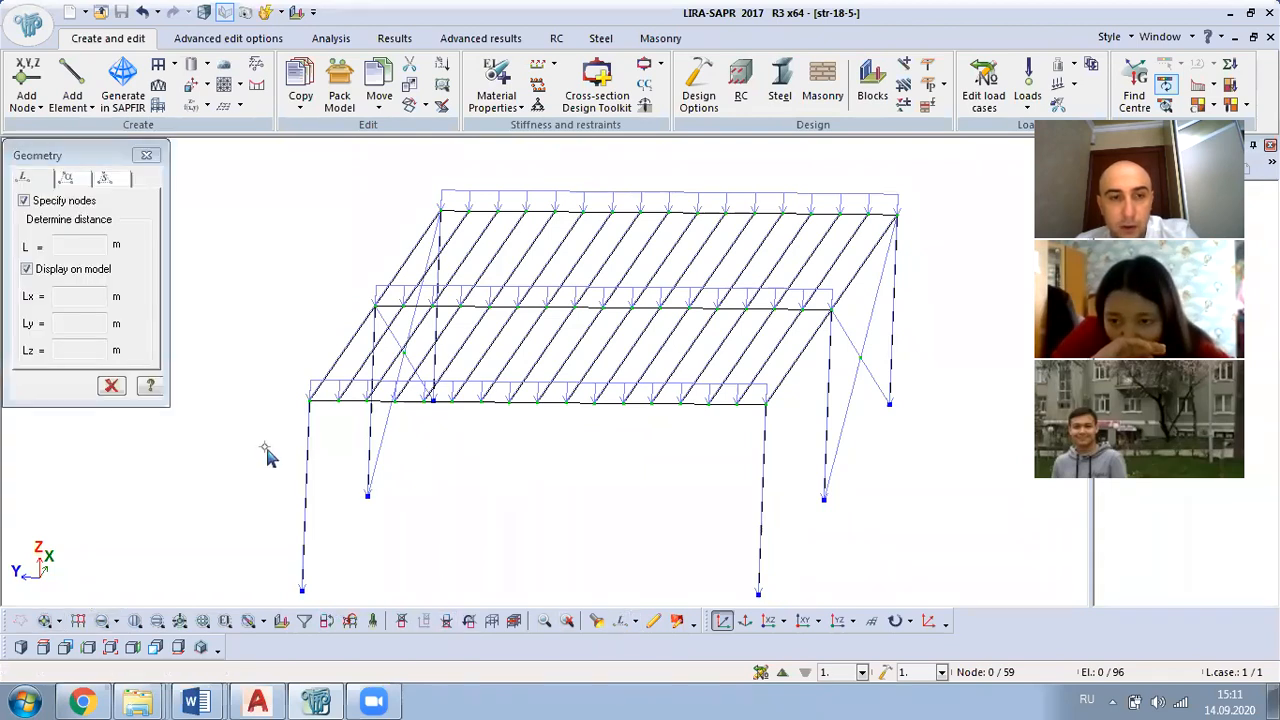
click(310, 400)
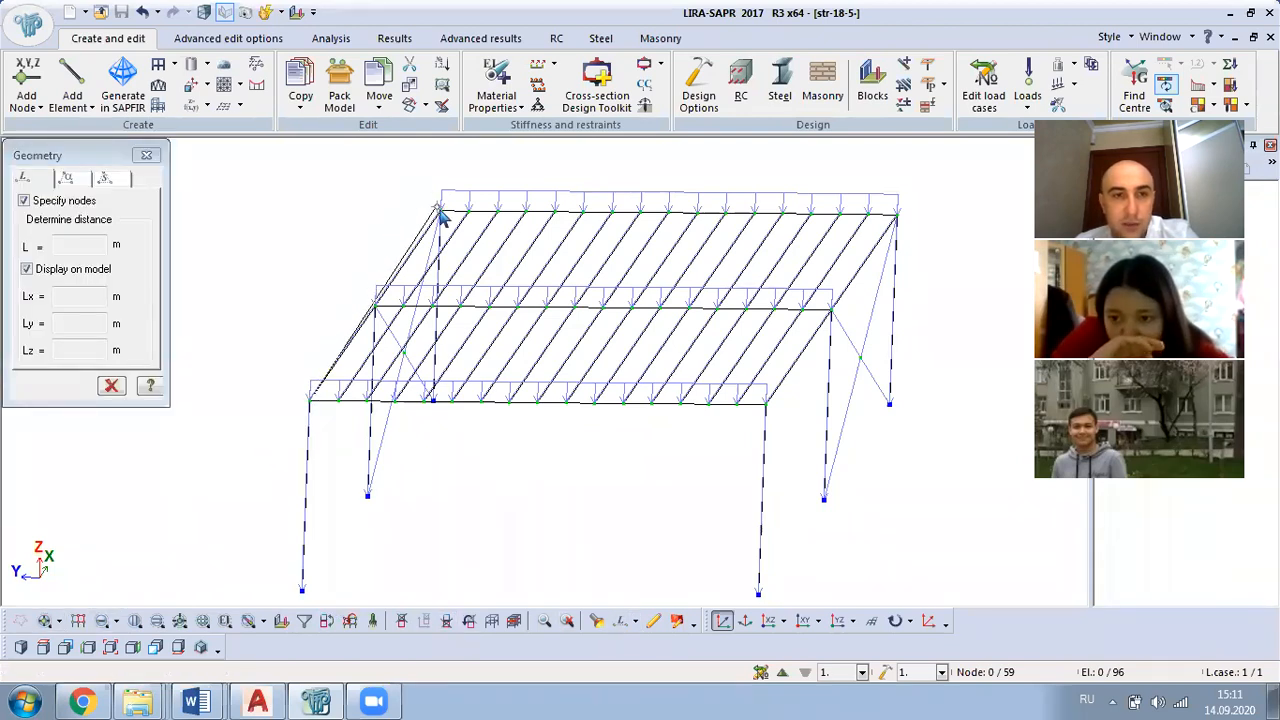
click(440, 212)
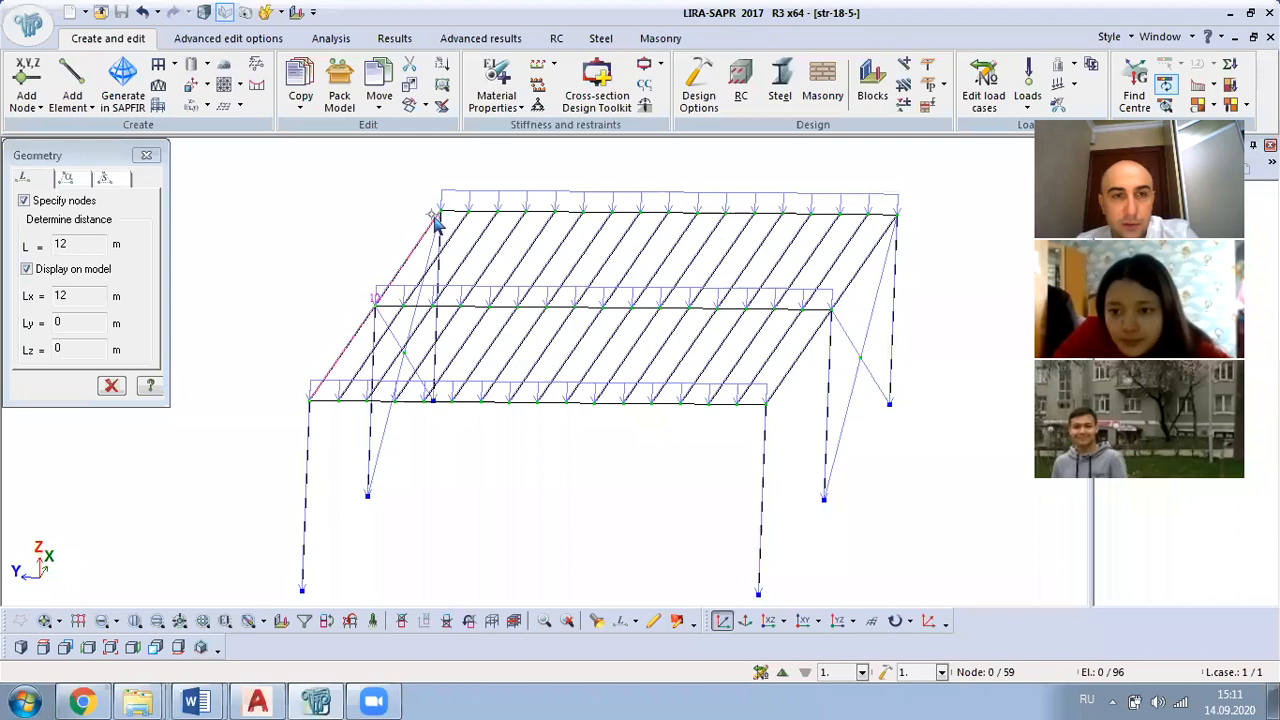
click(310, 400)
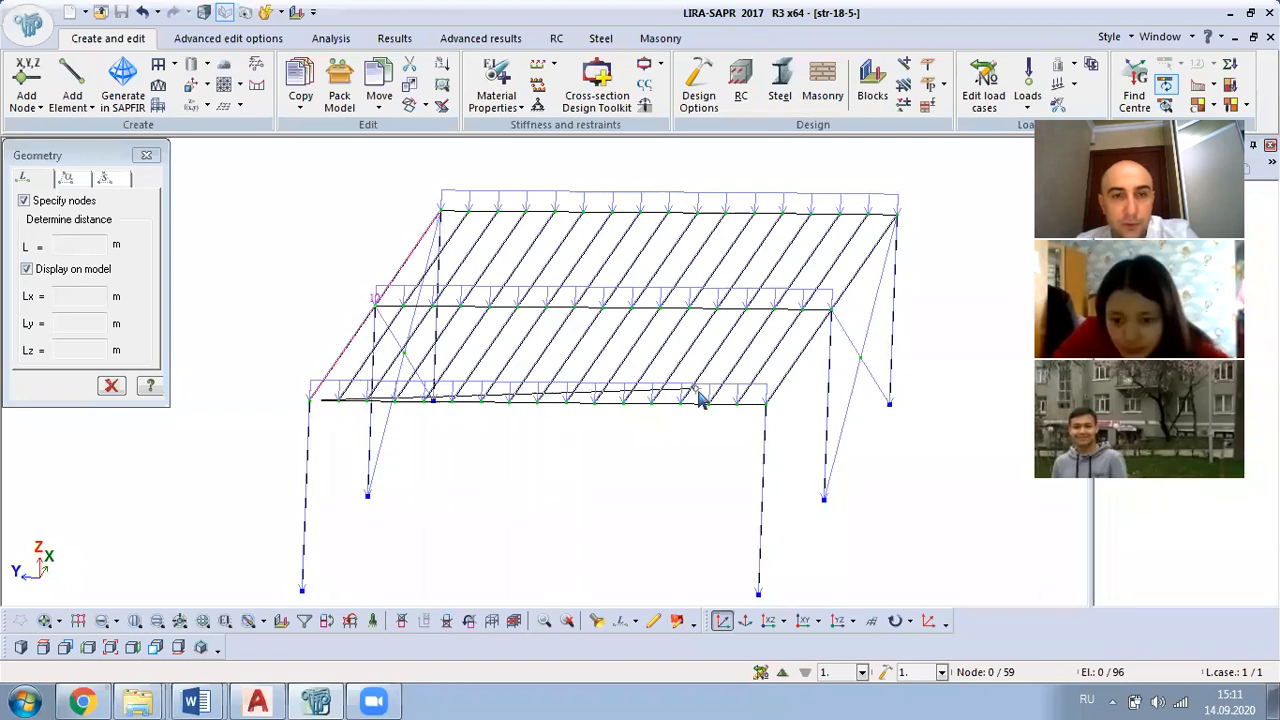
click(766, 404)
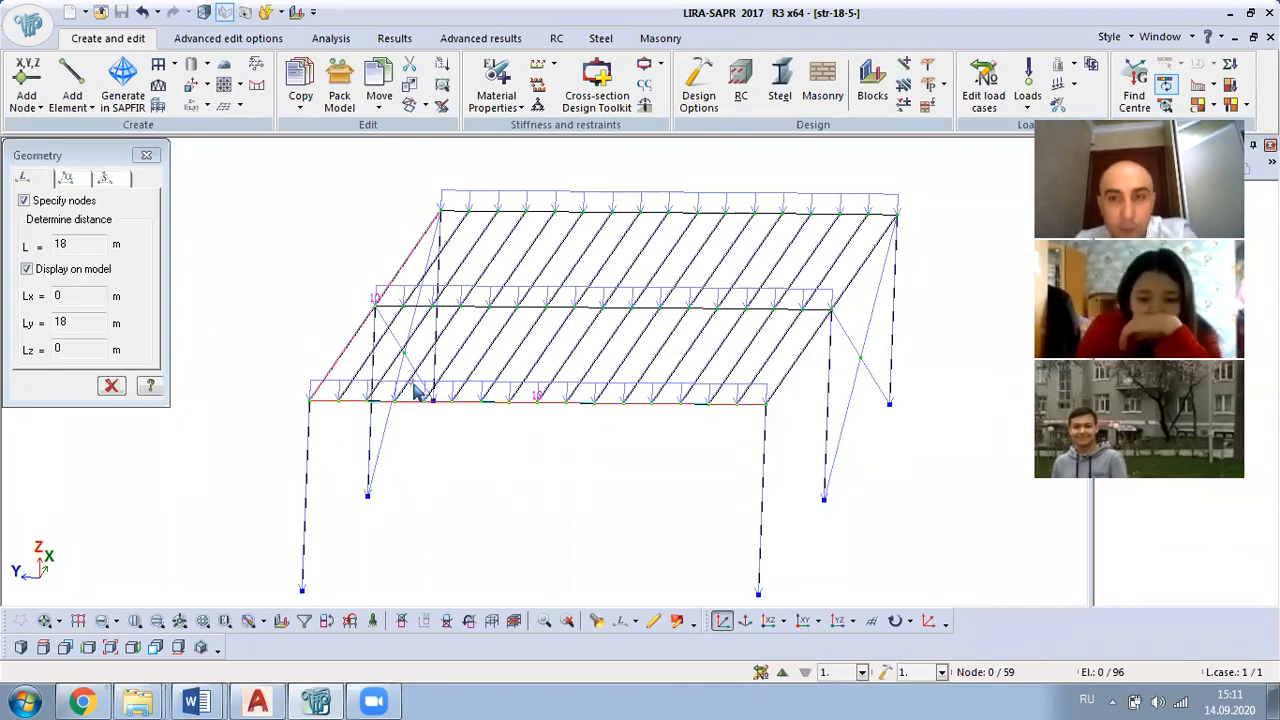
scroll(480, 496, down, 1)
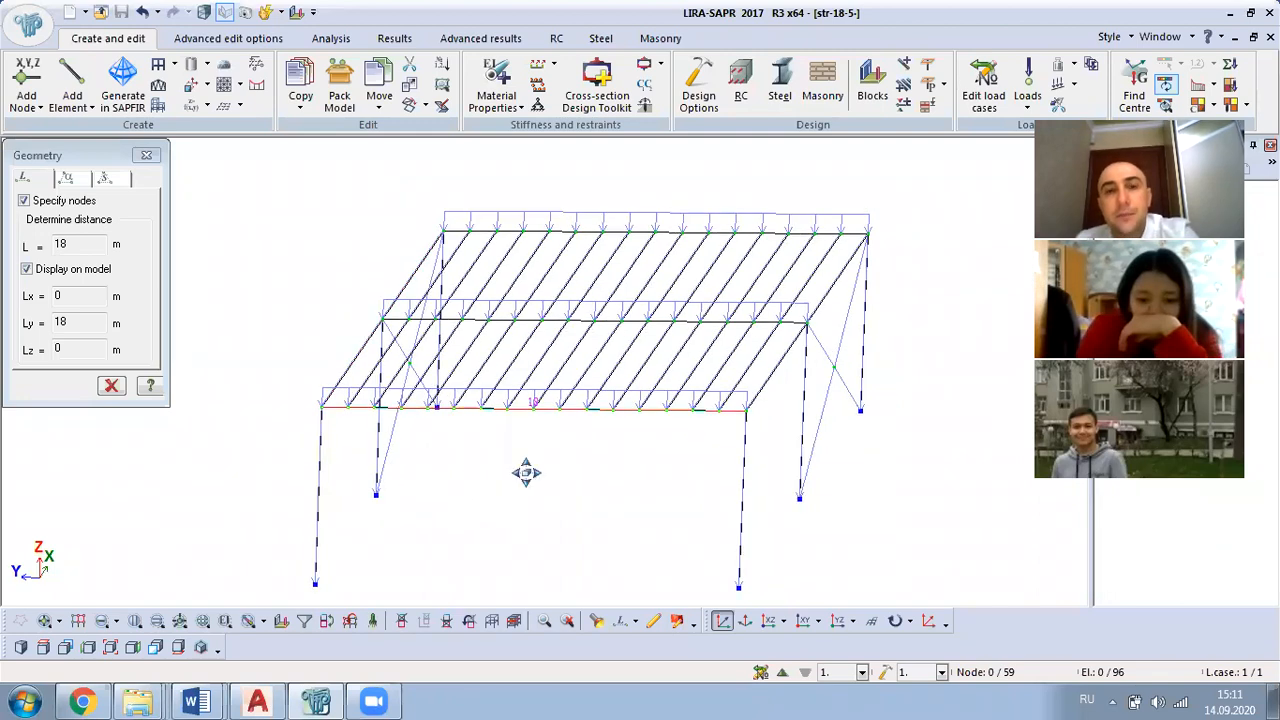
middle_drag(526, 473, 562, 440)
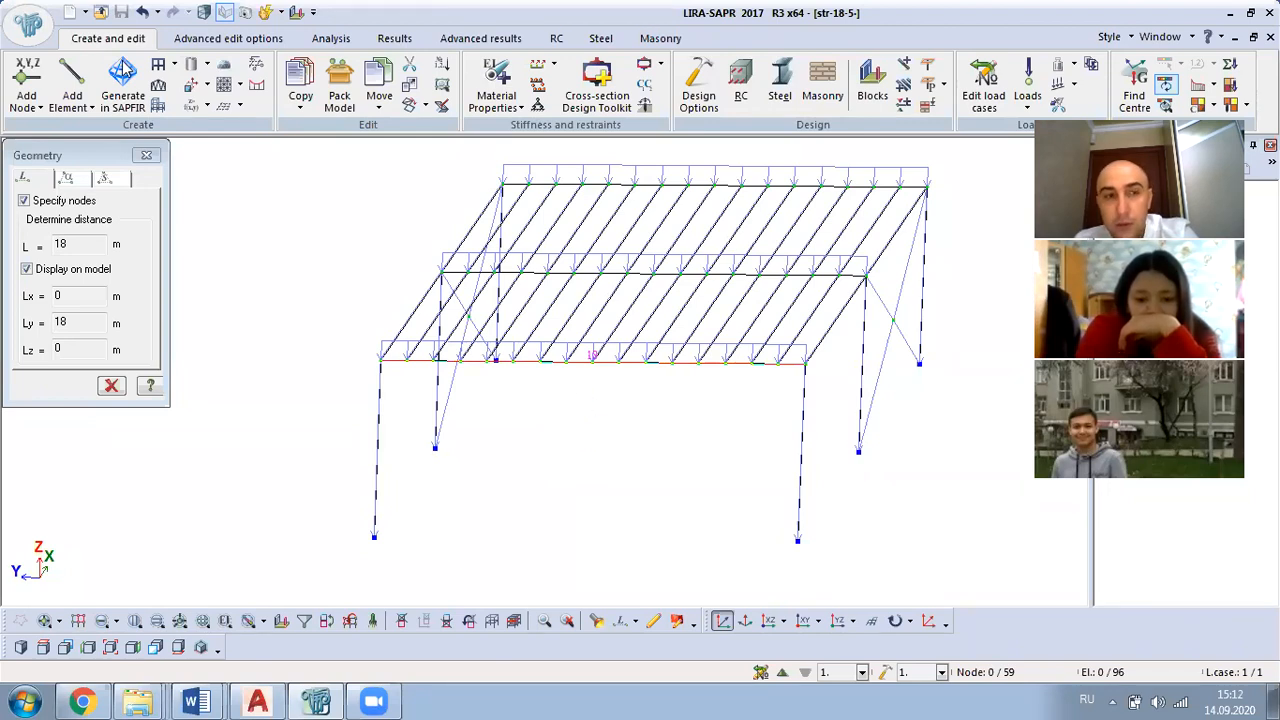
click(146, 155)
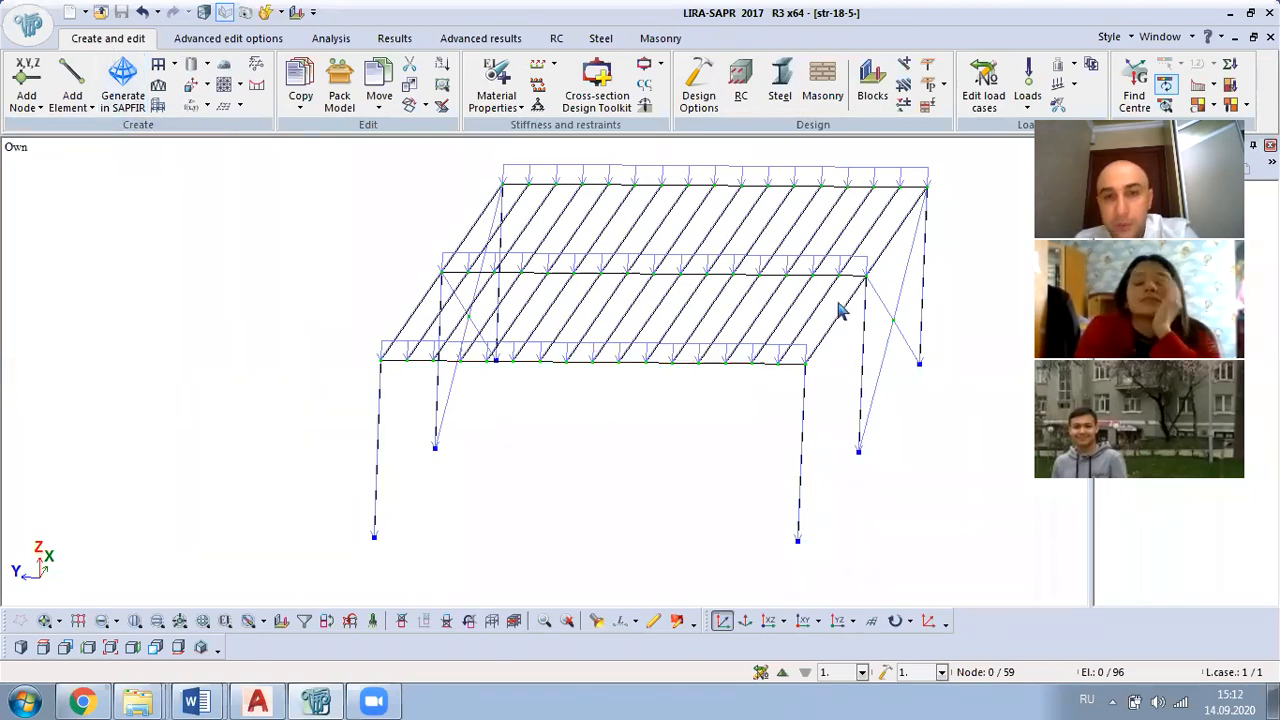
Step: Display the frame in the XY projection and enable node and element selection
middle_drag(440, 393, 639, 437)
scroll(595, 450, up, 3)
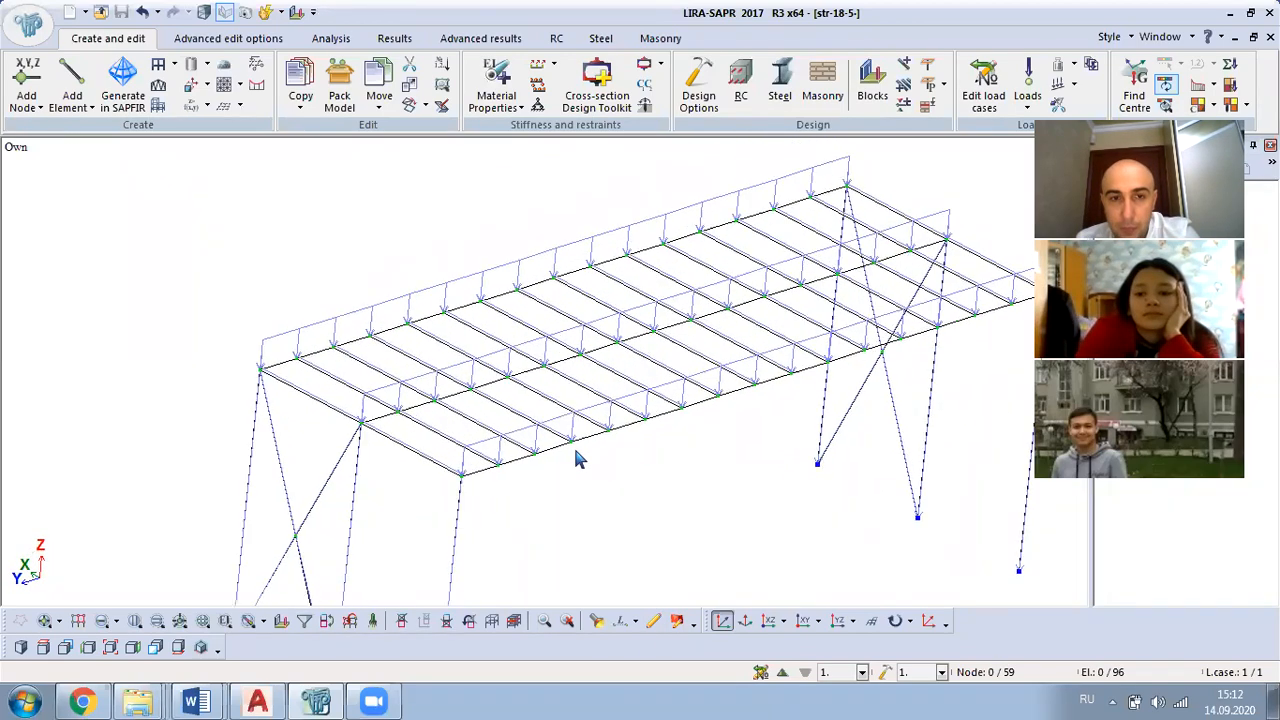
middle_drag(508, 446, 522, 482)
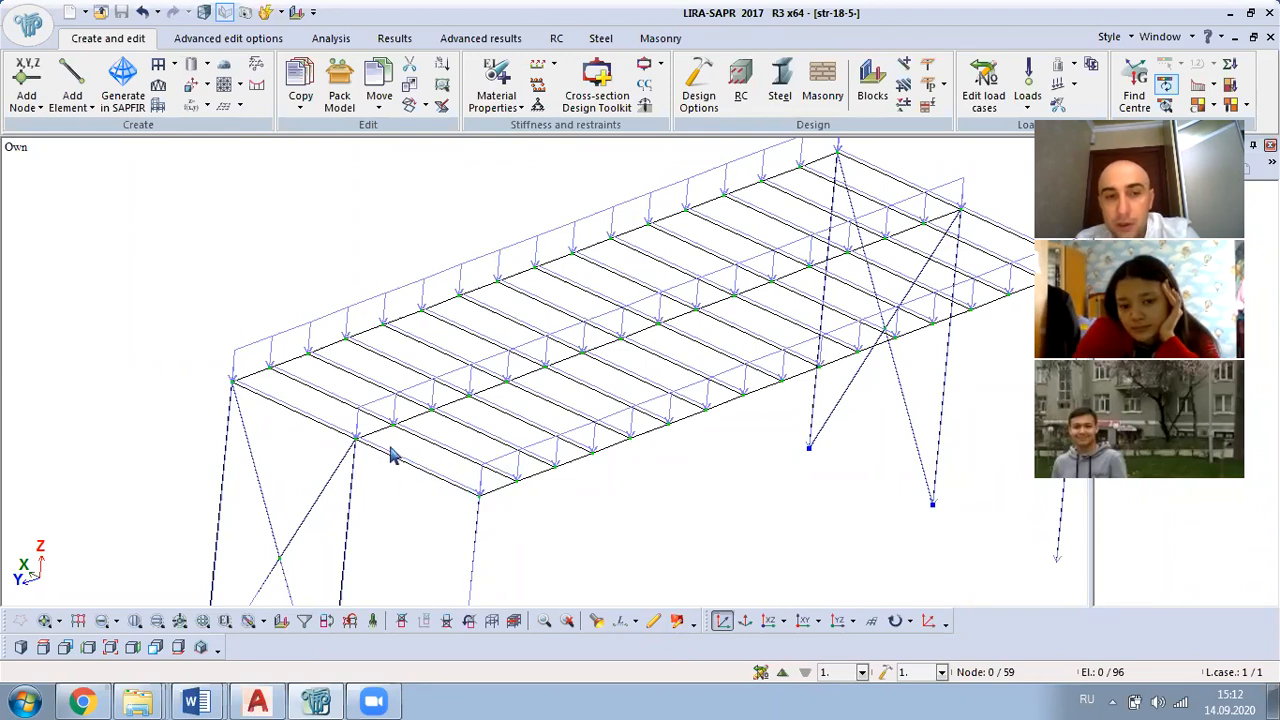
scroll(403, 491, down, 3)
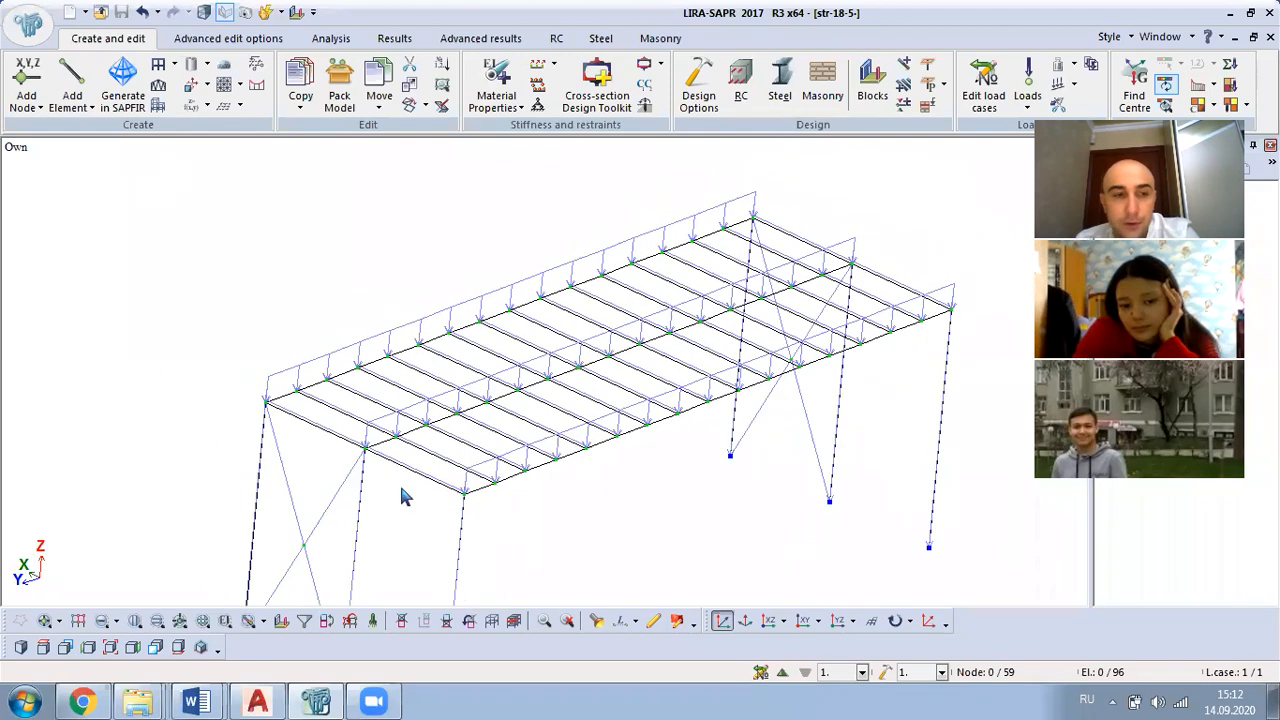
click(769, 620)
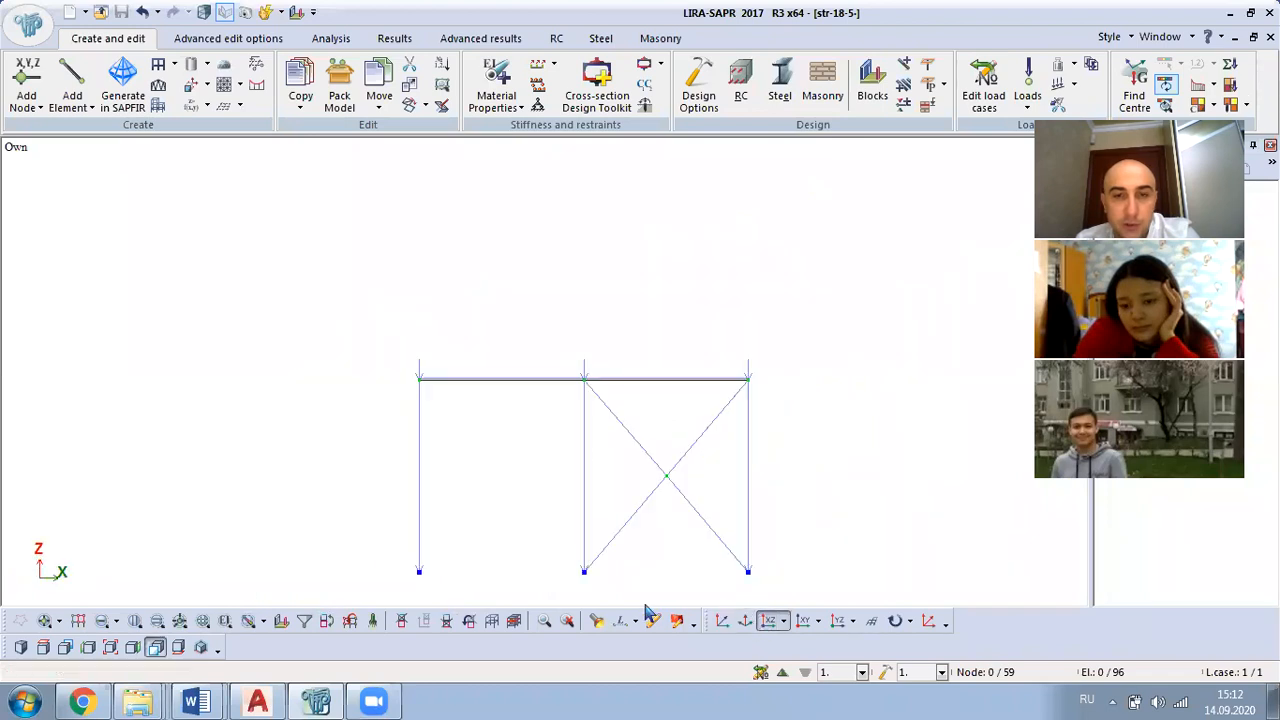
click(803, 621)
click(45, 622)
click(102, 623)
scroll(360, 314, down, 1)
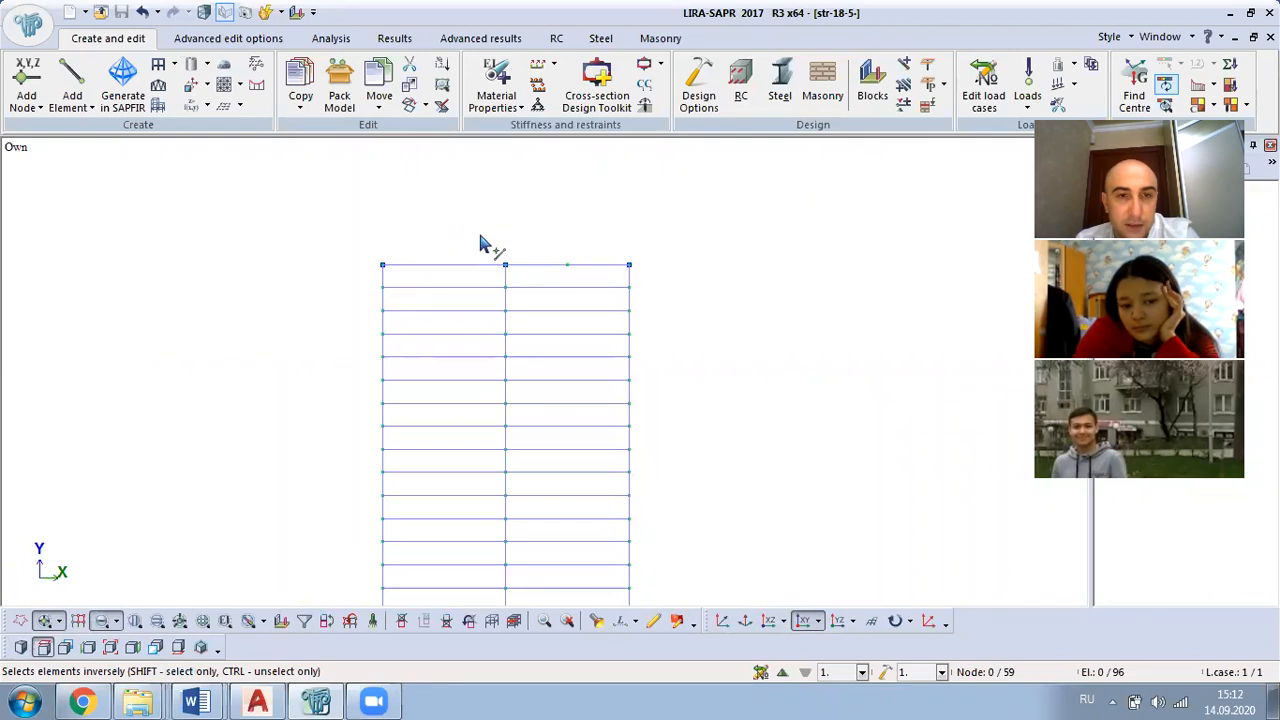
middle_drag(479, 245, 488, 194)
drag(477, 171, 421, 556)
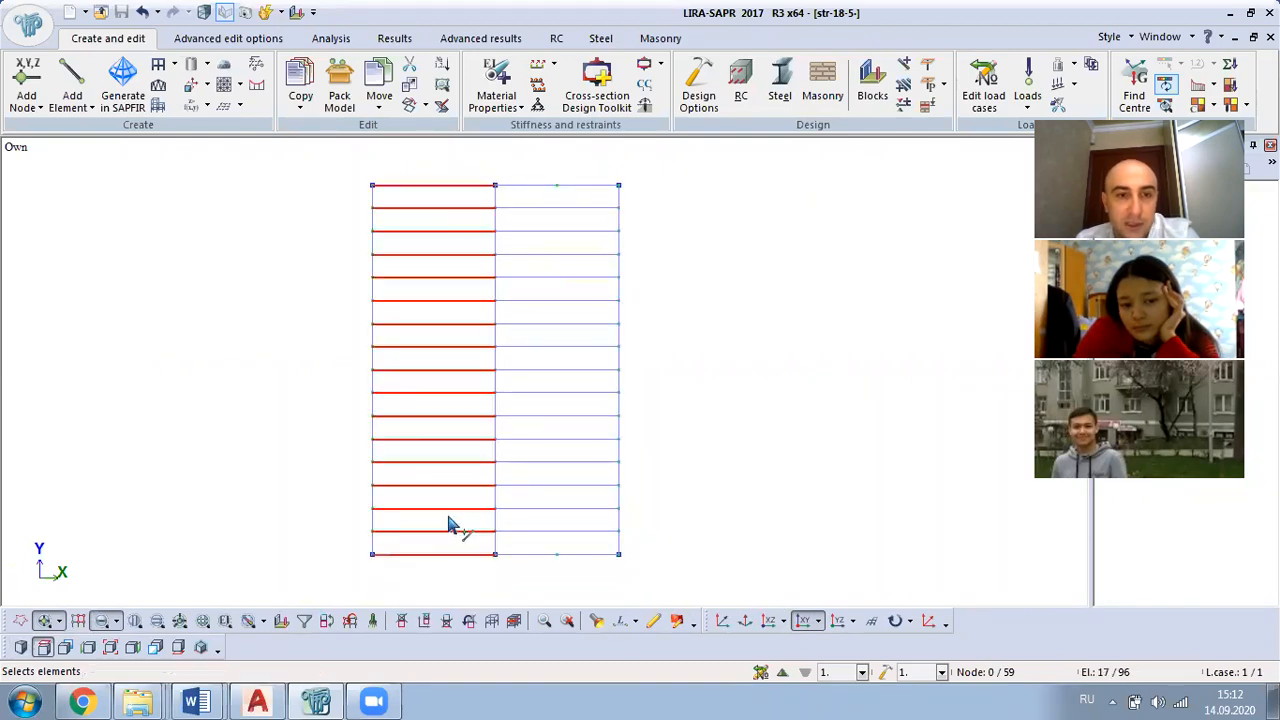
drag(582, 162, 549, 567)
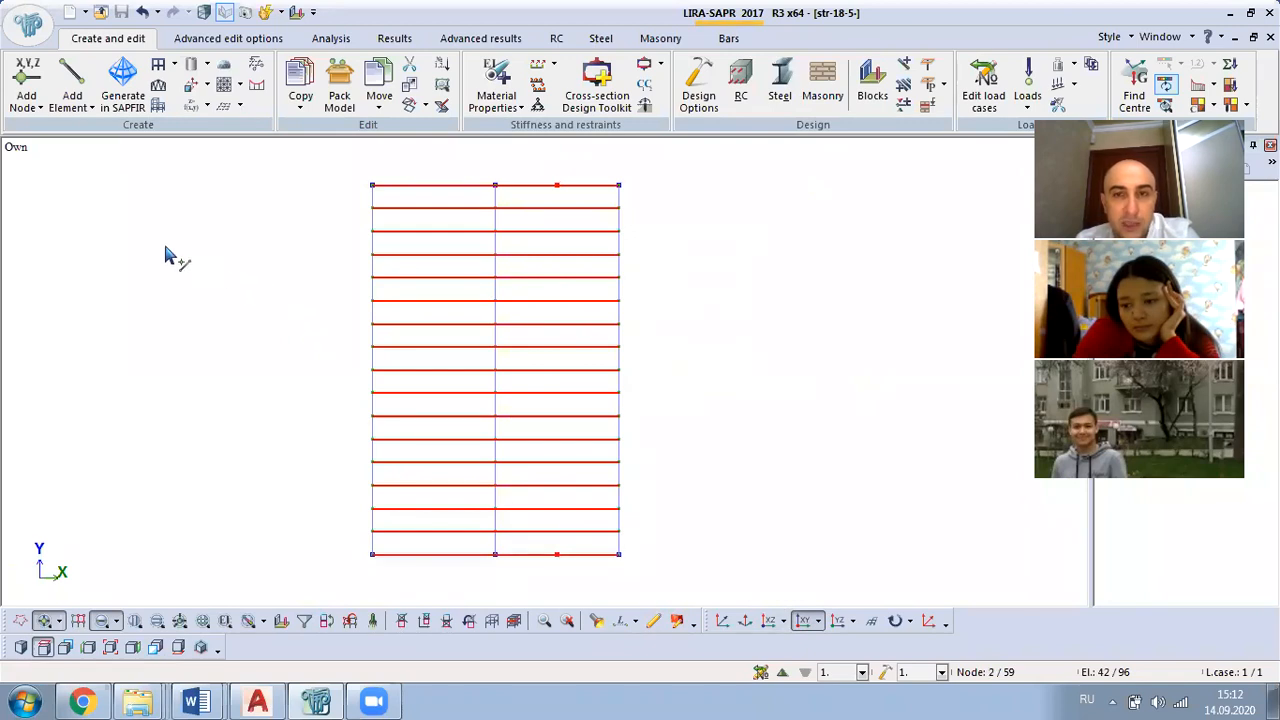
click(372, 621)
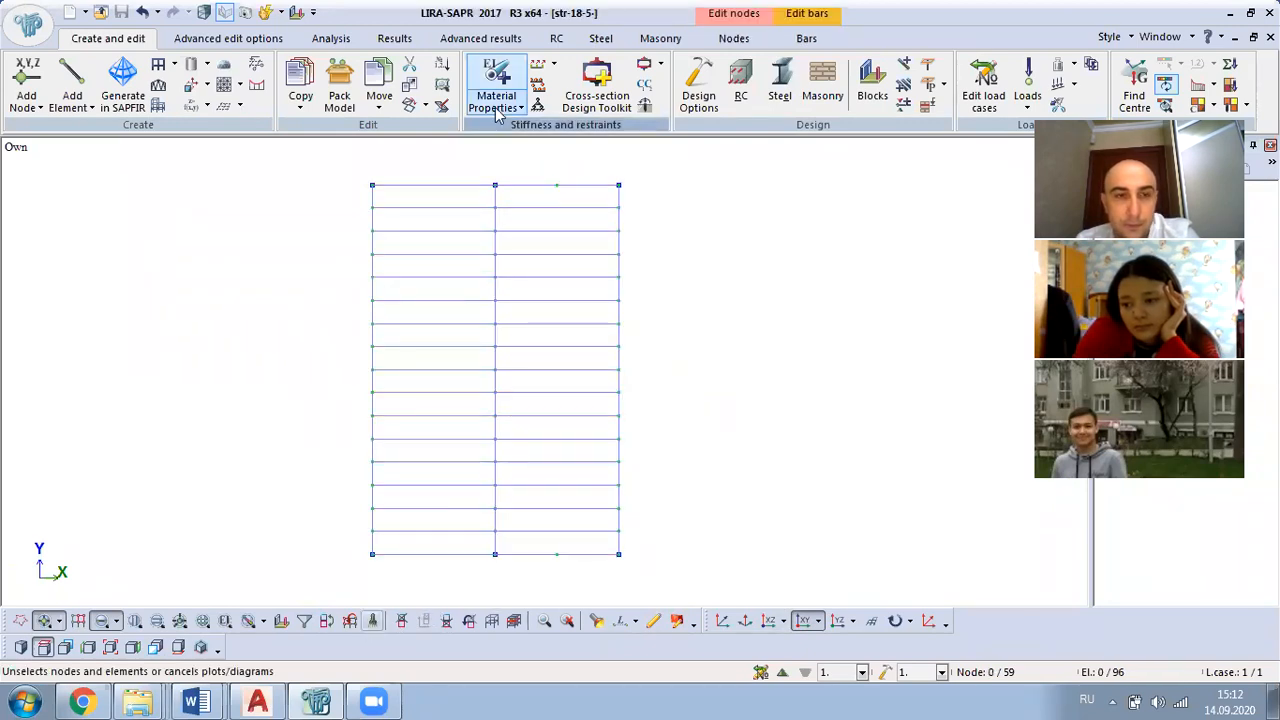
Step: Select the transverse beams in both bays of the deck and isolate them as a fragment in an axonometric view
drag(467, 161, 432, 528)
drag(539, 172, 522, 548)
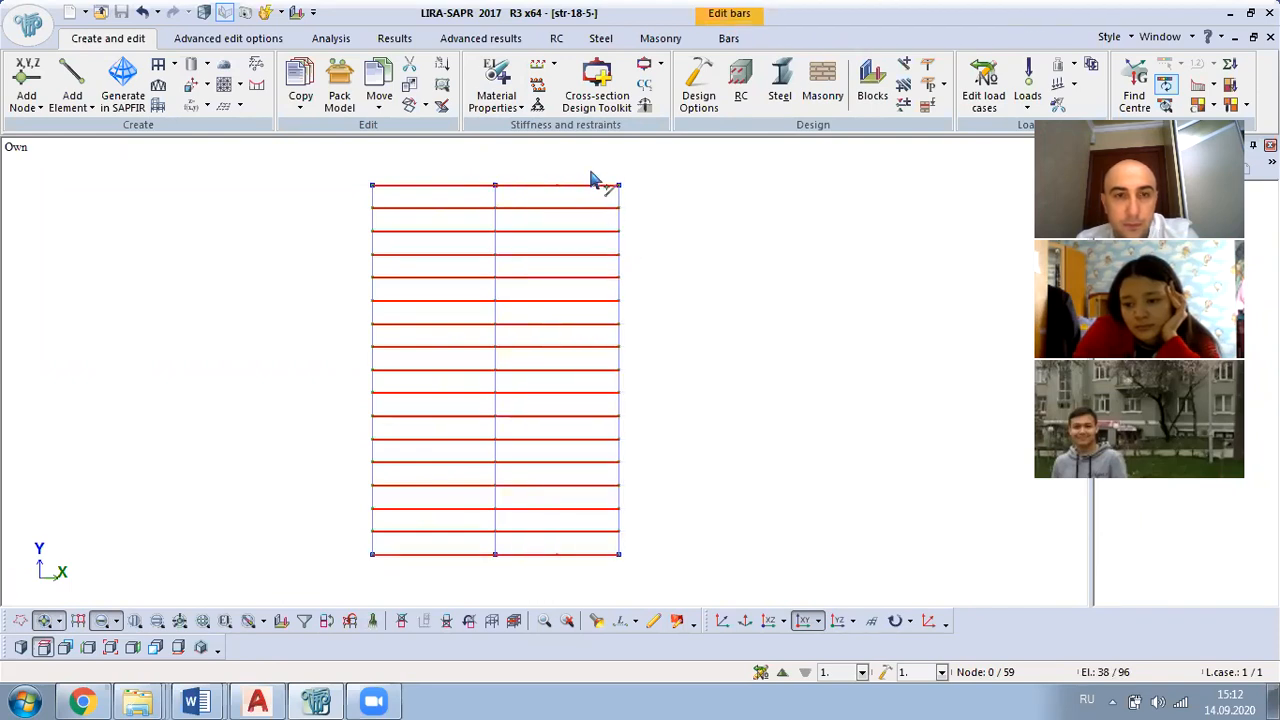
right_click(297, 150)
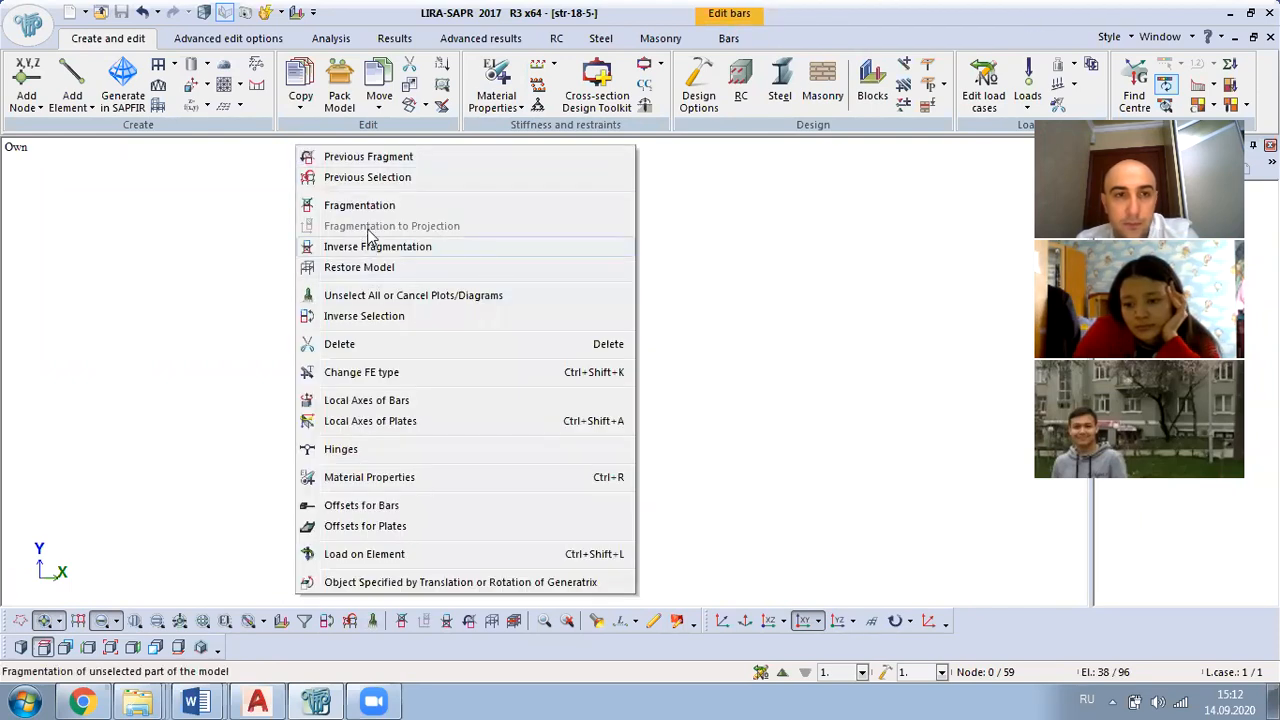
click(368, 212)
middle_drag(400, 243, 297, 165)
middle_drag(503, 328, 481, 300)
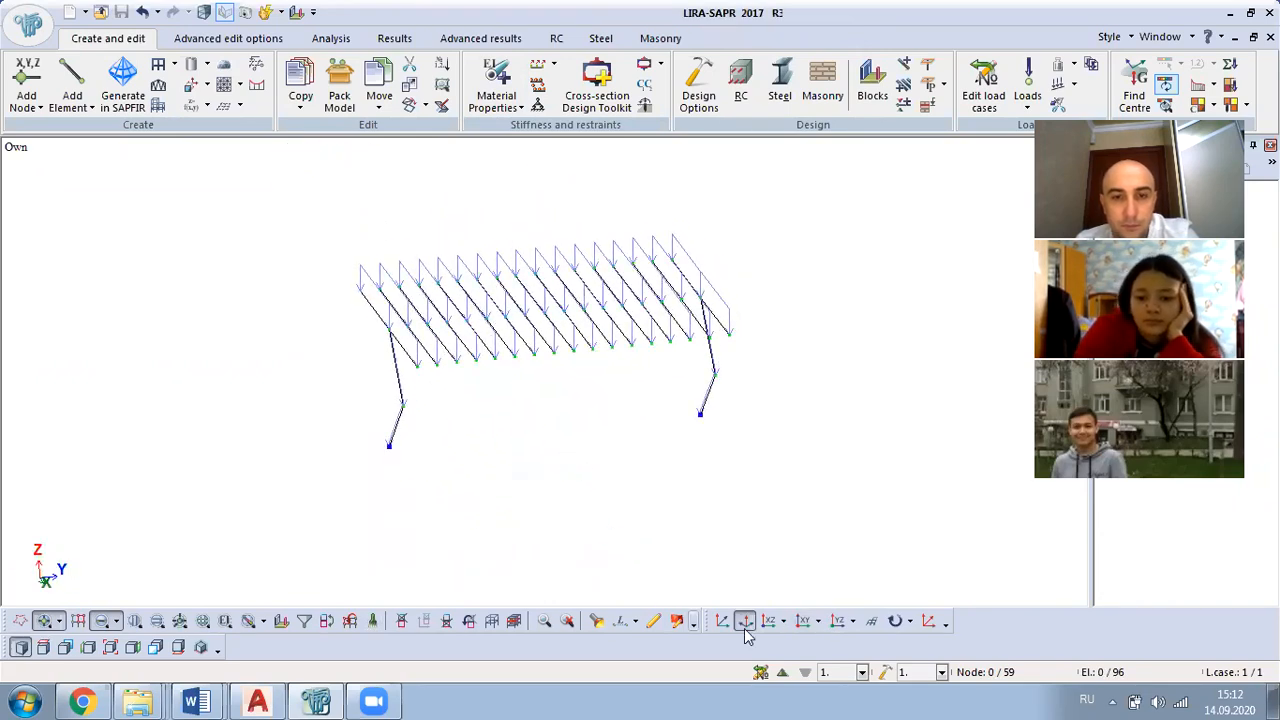
Step: Switch to load case 2 and display the fragment in the YZ projection
click(783, 672)
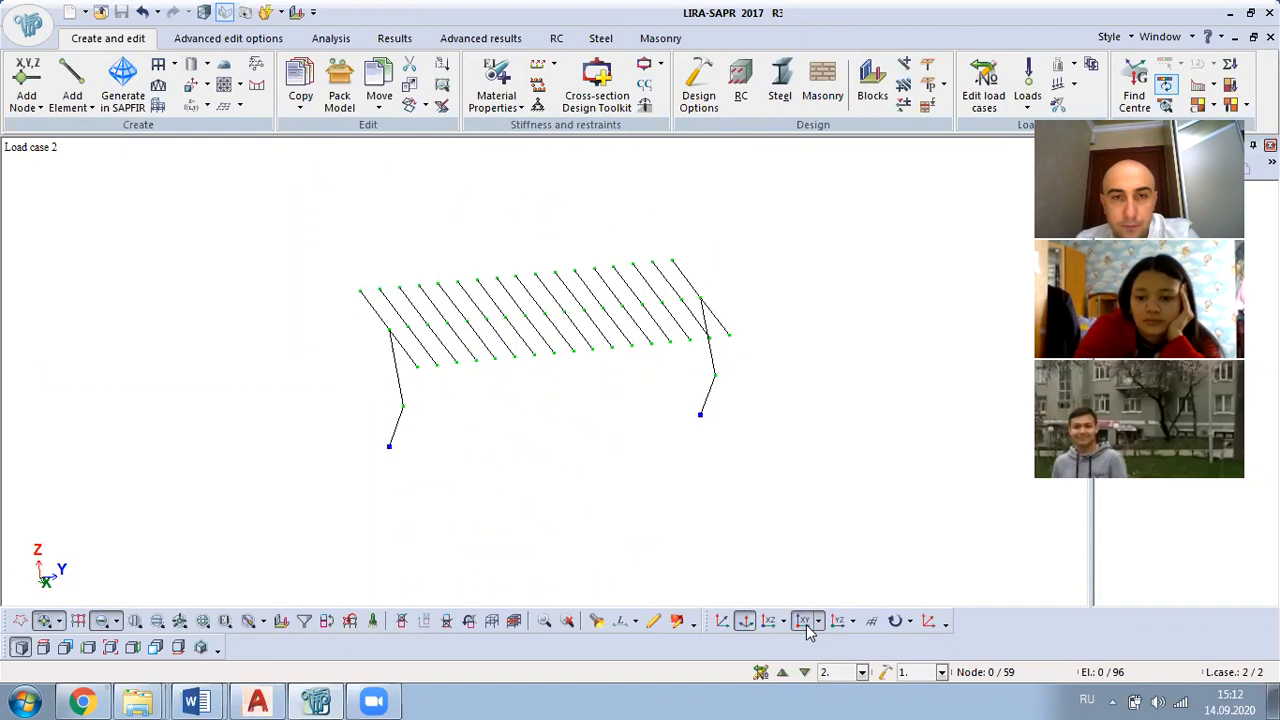
click(806, 621)
click(838, 621)
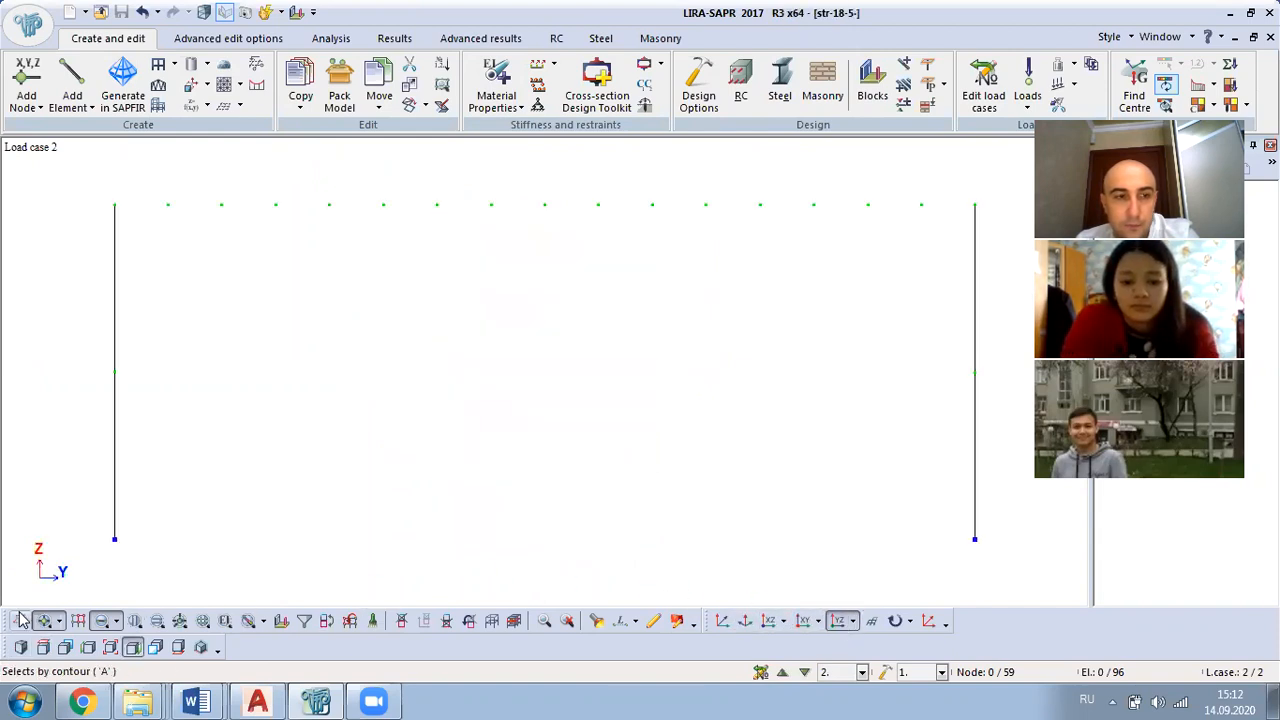
Step: Select the deck-level nodes and beams in the YZ projection and isolate them as a fragment in an axonometric view
drag(80, 184, 1001, 258)
right_click(673, 175)
click(722, 242)
middle_drag(656, 349, 850, 515)
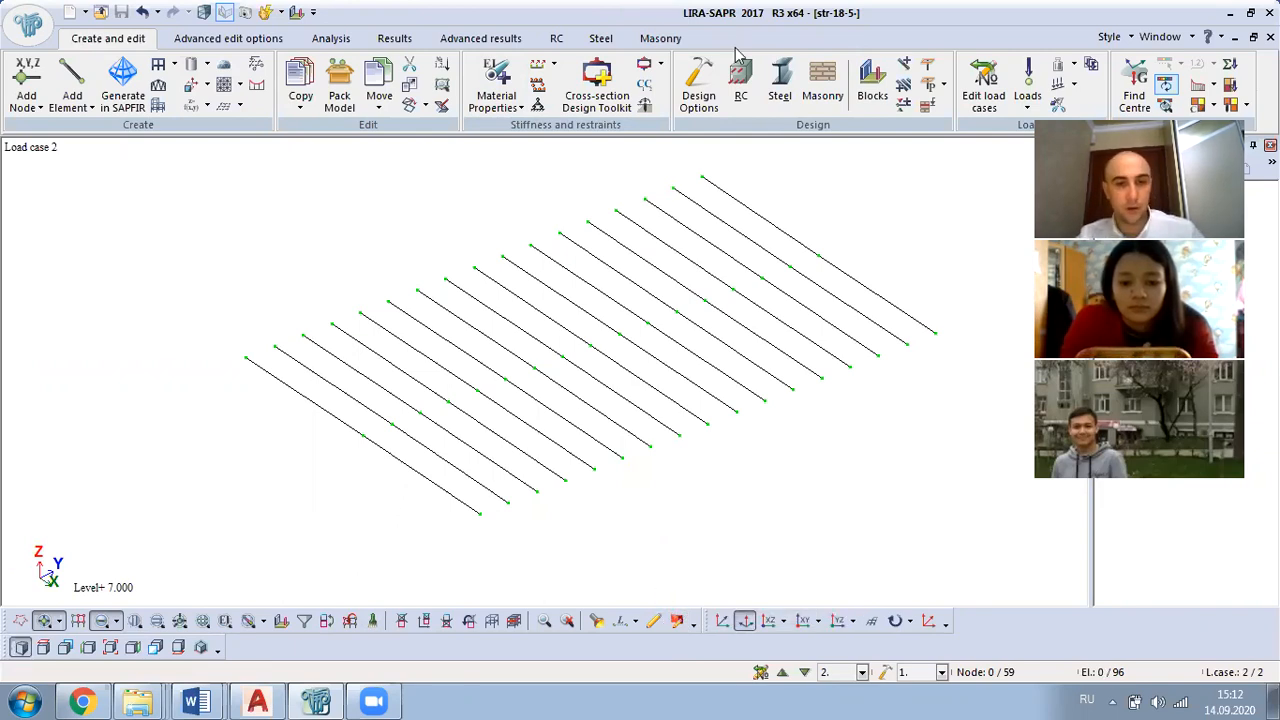
Step: Measure the distance between the end nodes of the outermost transverse beam line and examine the deck fragment from several angles
click(621, 621)
click(247, 361)
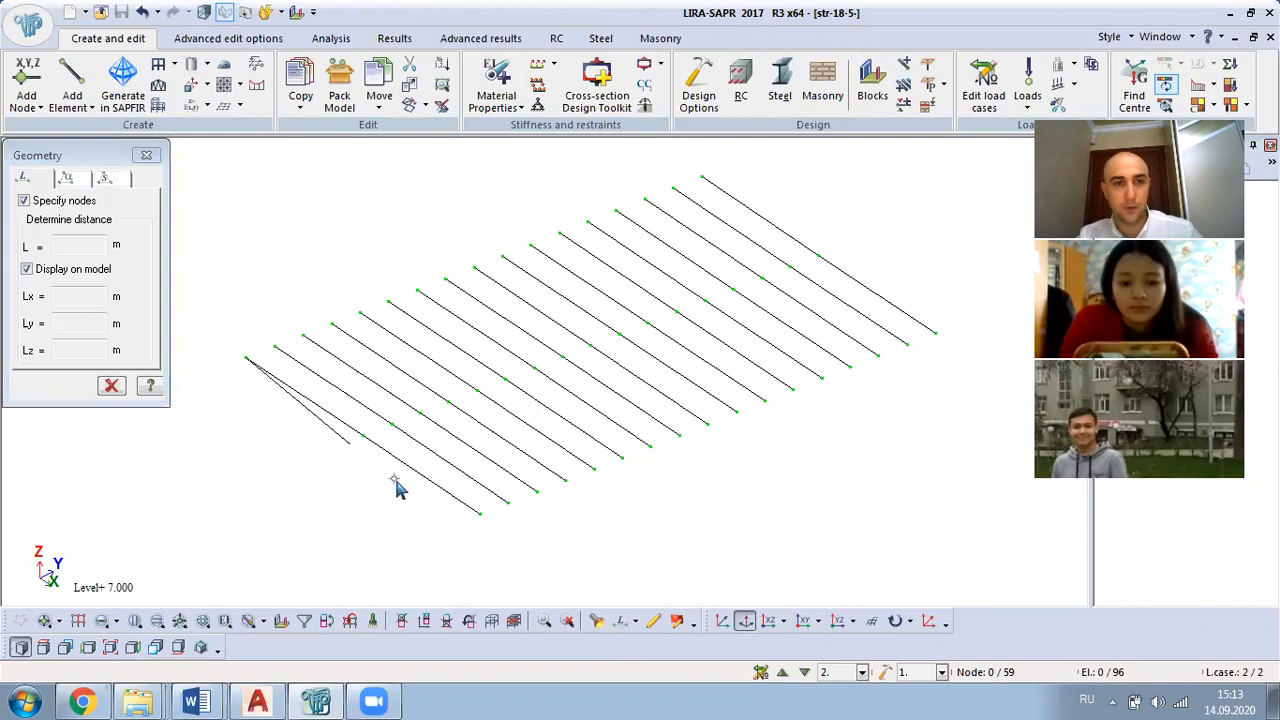
click(479, 517)
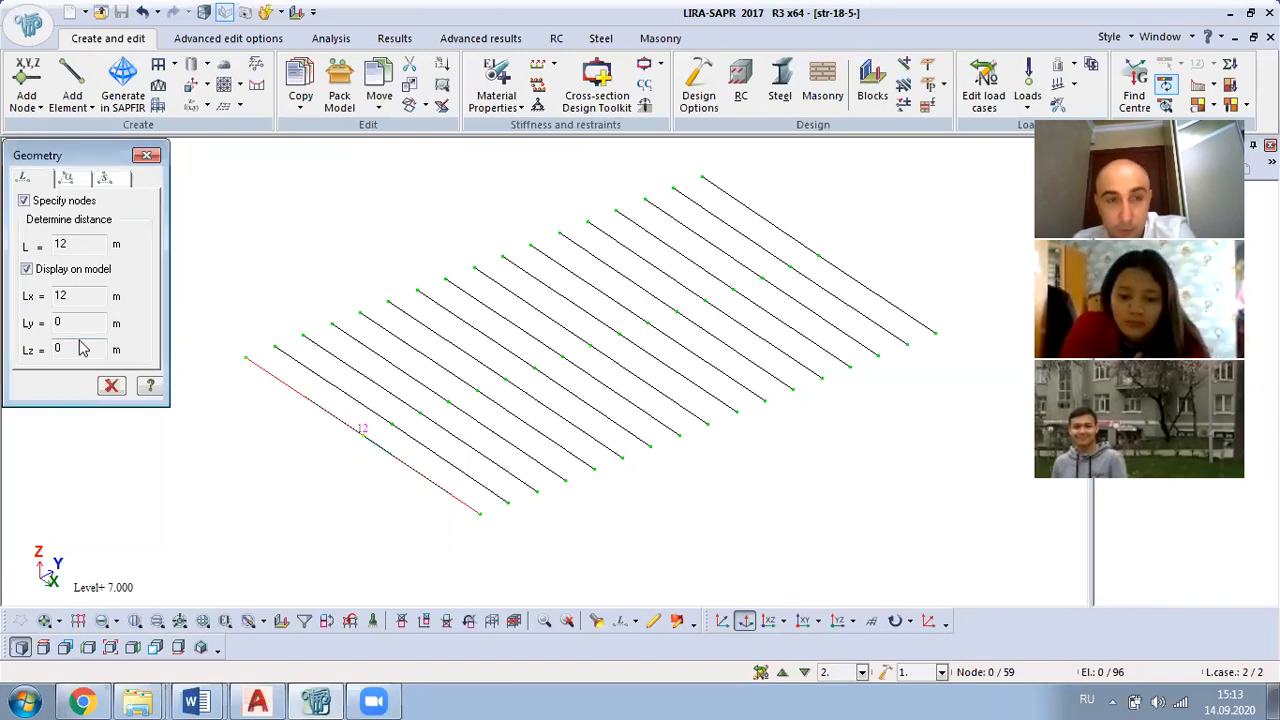
scroll(340, 470, up, 2)
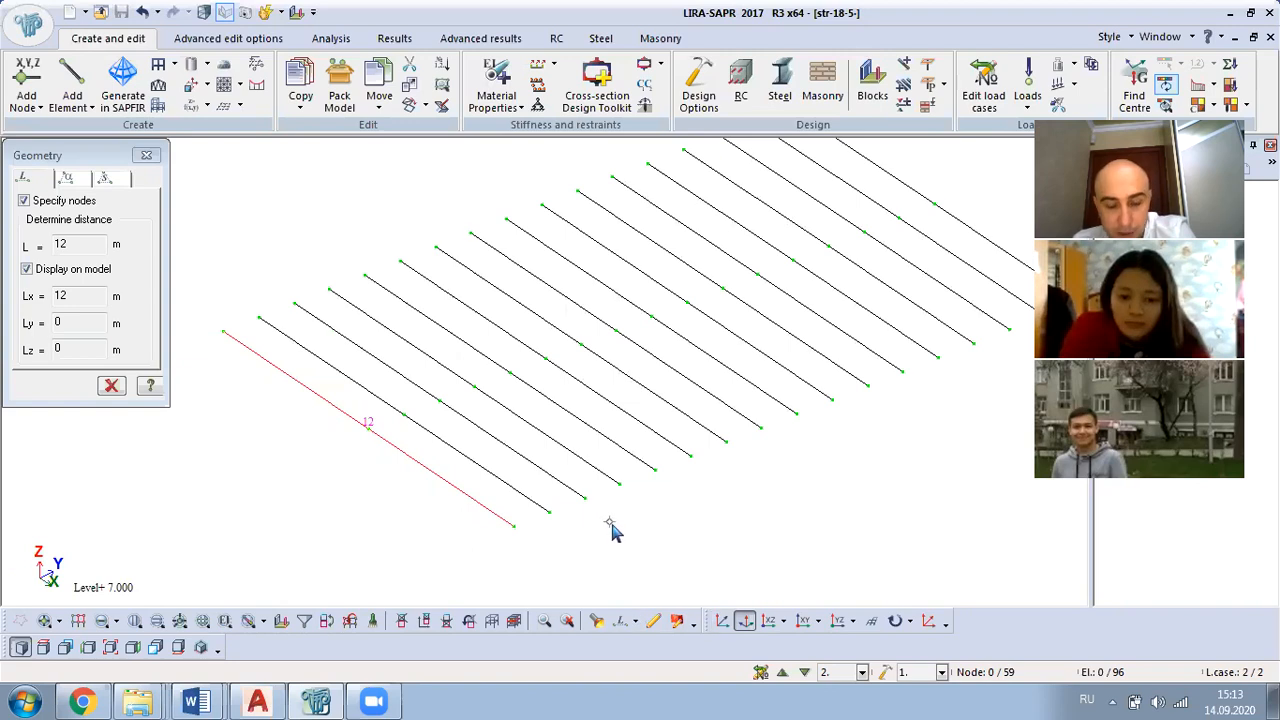
middle_drag(623, 531, 673, 508)
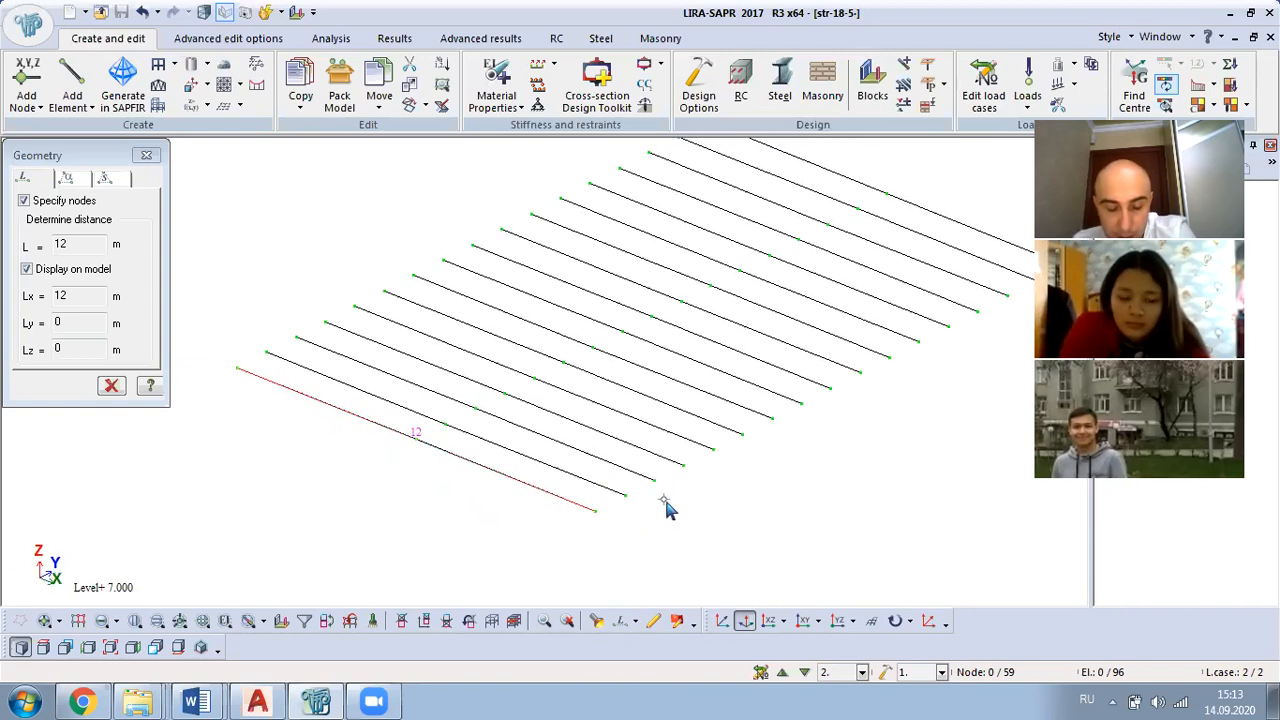
scroll(591, 503, down, 2)
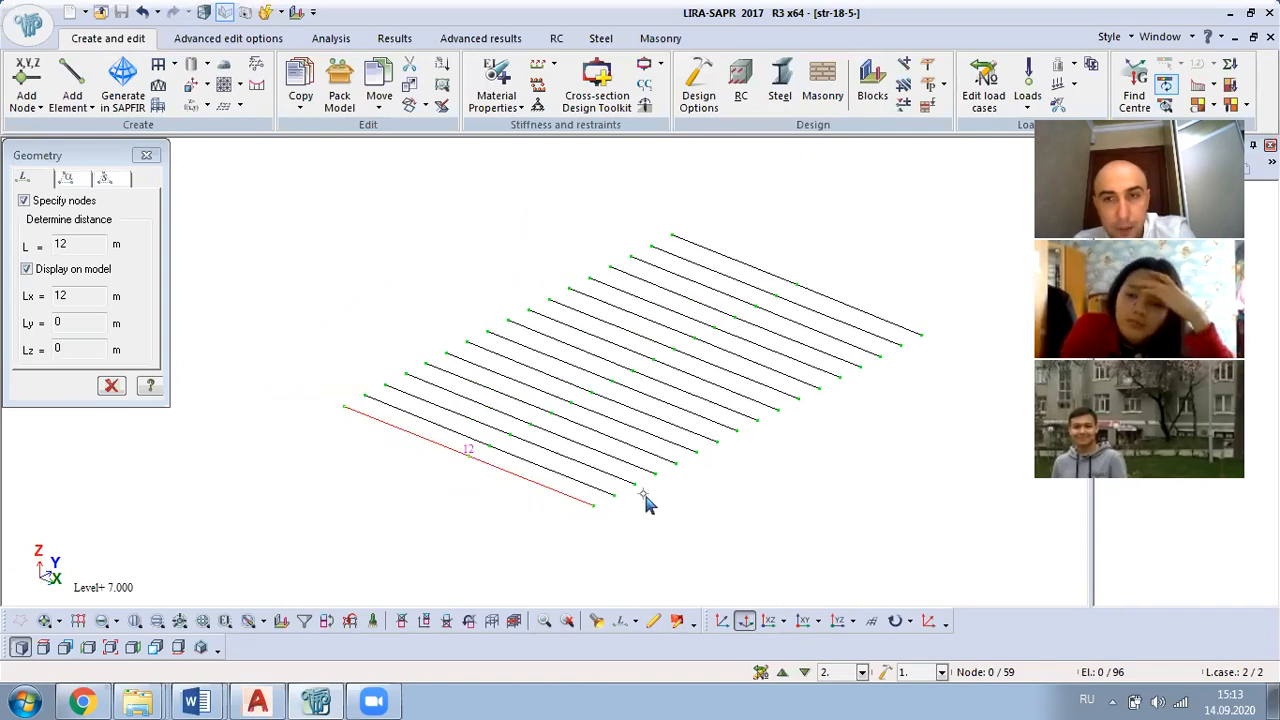
middle_drag(637, 503, 550, 467)
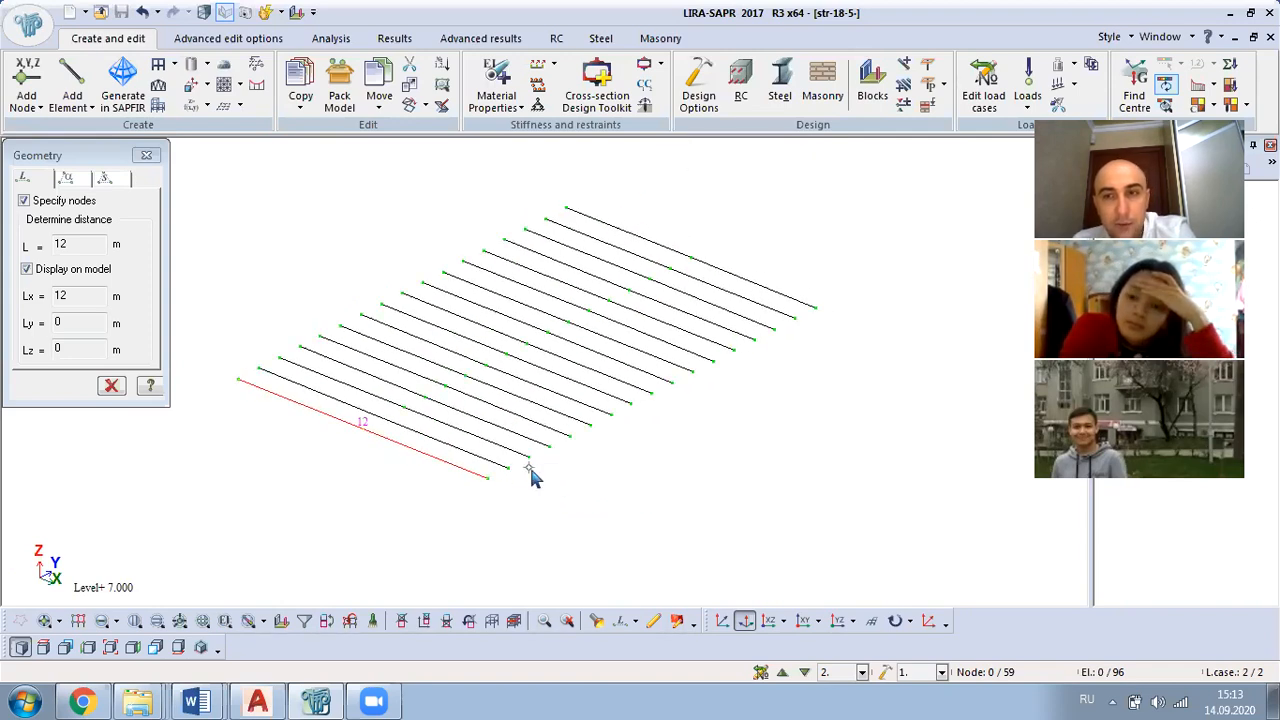
middle_drag(509, 480, 210, 437)
middle_drag(420, 494, 710, 423)
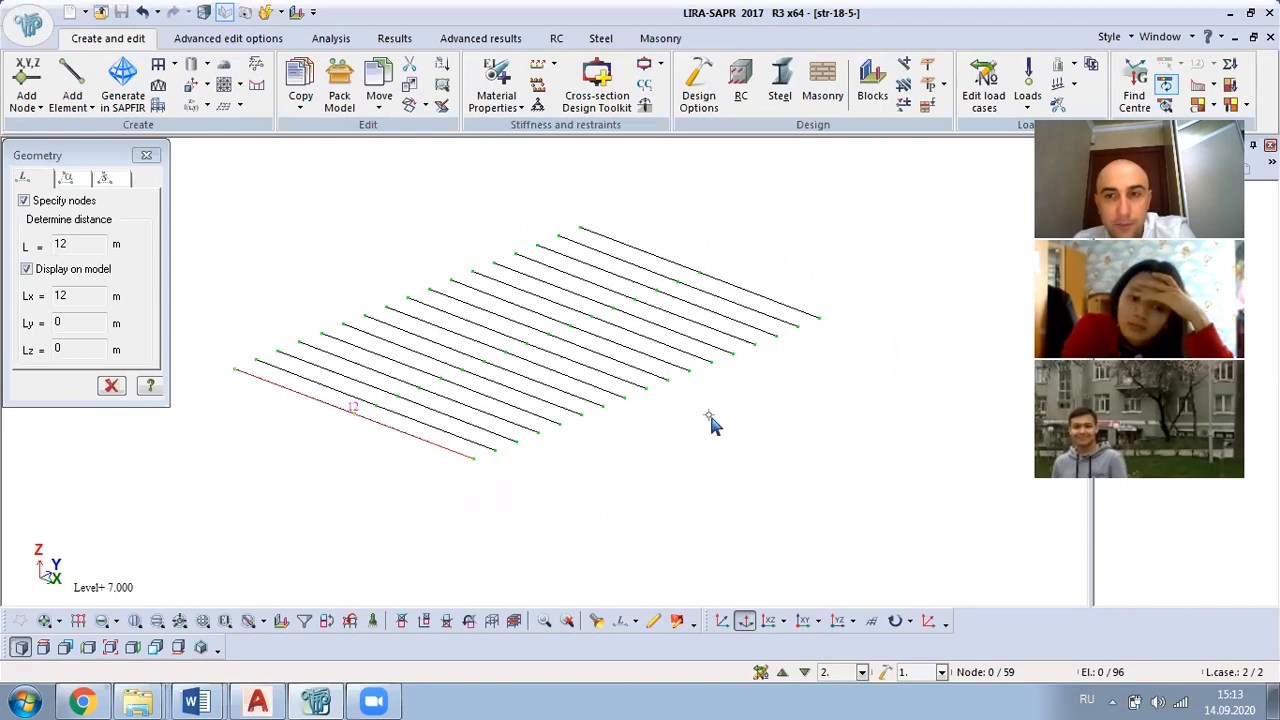
mouse_move(594, 443)
middle_down()
mouse_move(663, 425)
mouse_move(651, 488)
mouse_move(583, 451)
mouse_move(594, 468)
middle_up()
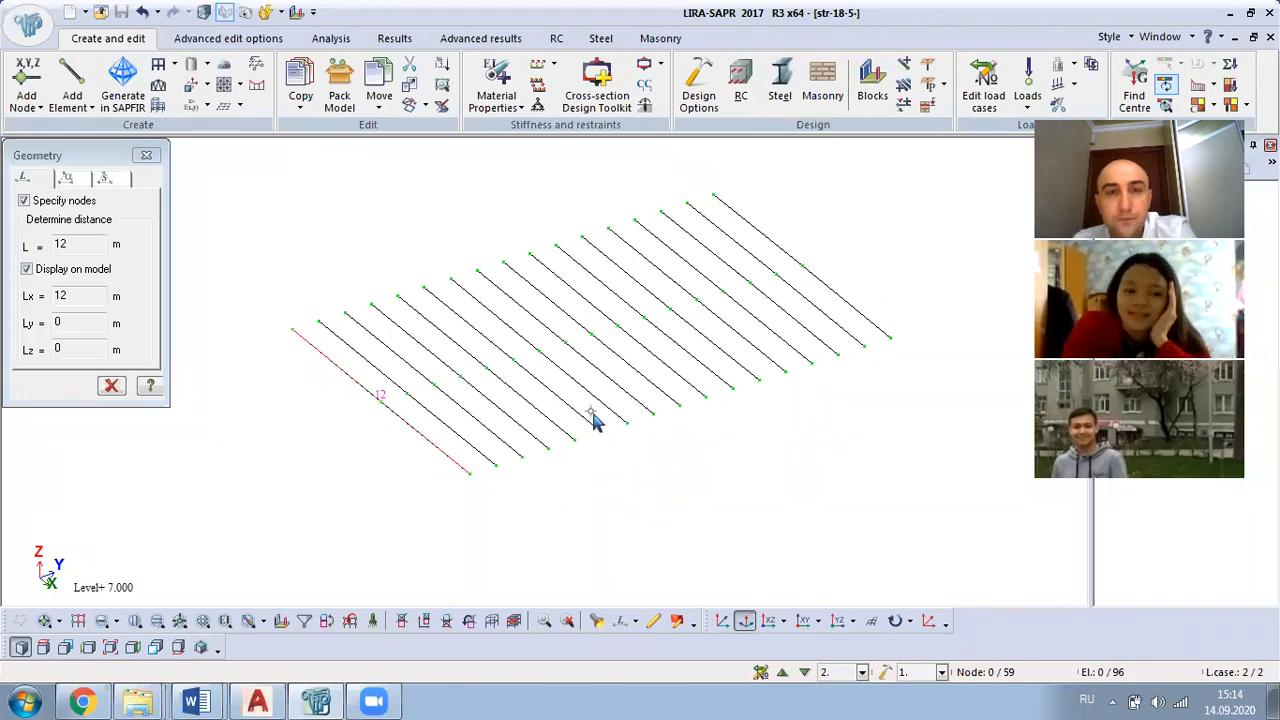
Step: Restore the full frame model and examine the deck with its supporting columns
right_click(252, 238)
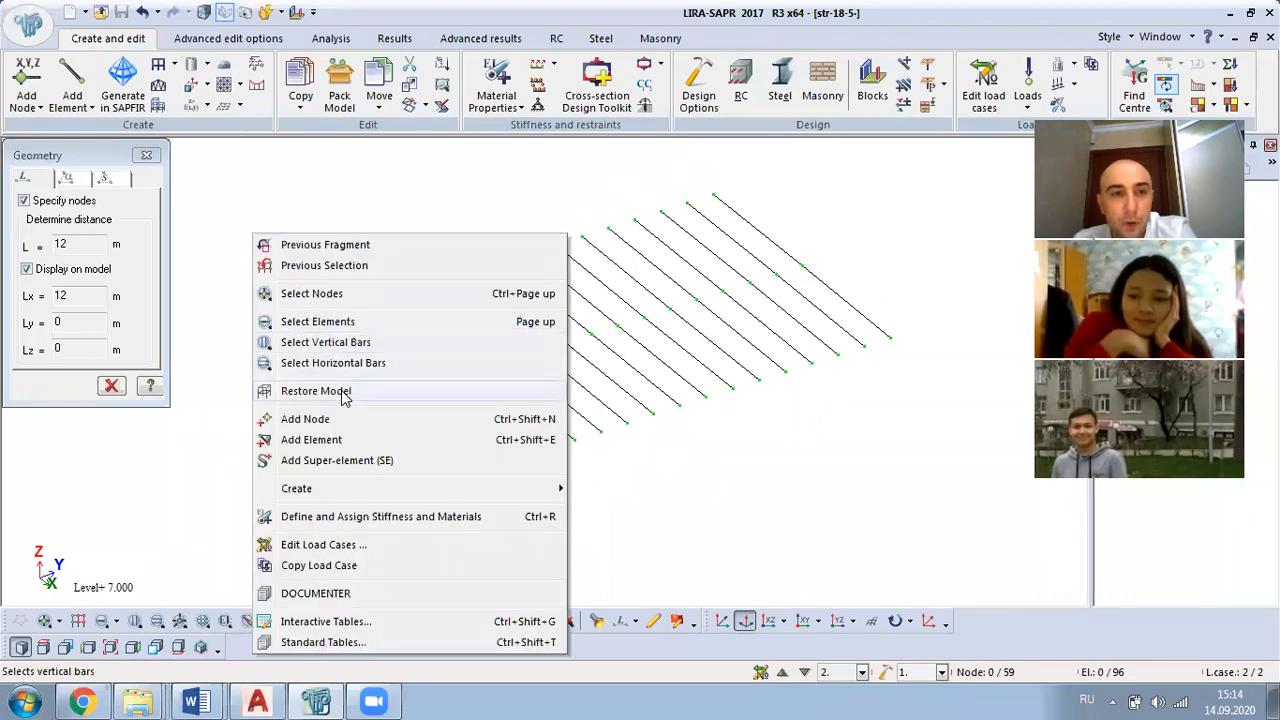
click(340, 390)
middle_drag(748, 345, 747, 396)
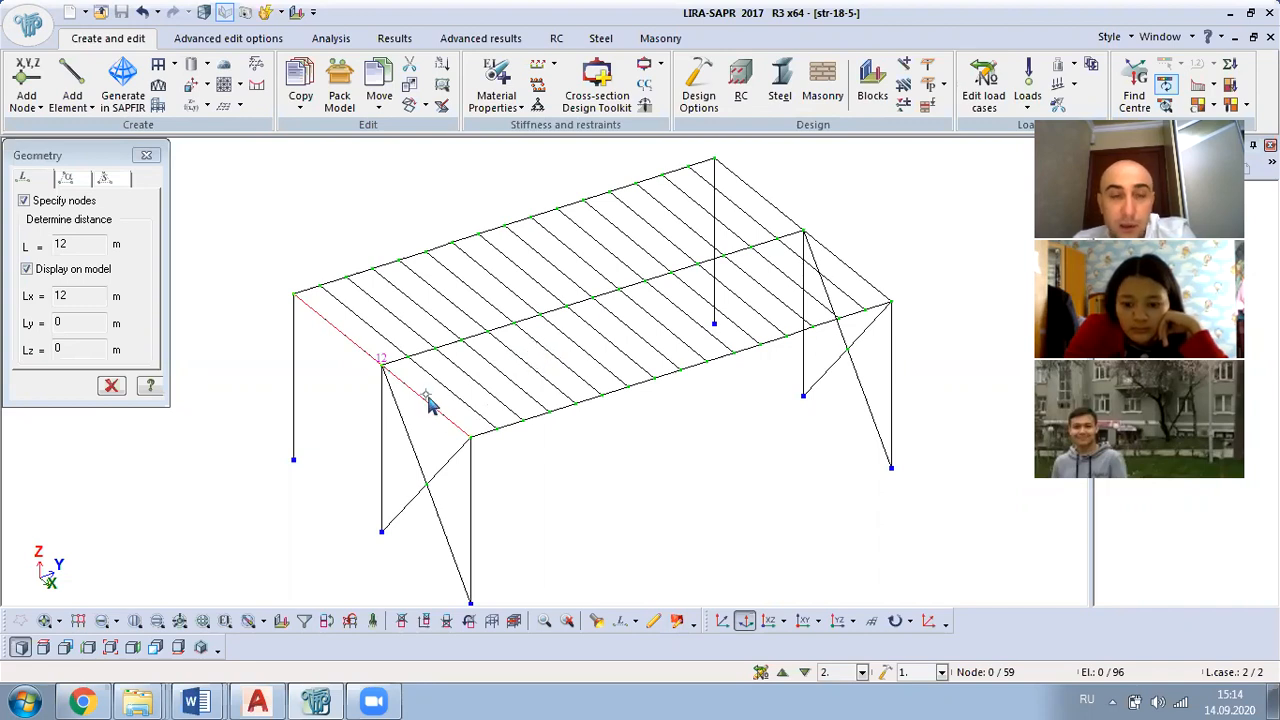
mouse_move(614, 462)
middle_down()
mouse_move(526, 477)
mouse_move(437, 520)
mouse_move(663, 462)
mouse_move(667, 450)
mouse_move(632, 450)
middle_up()
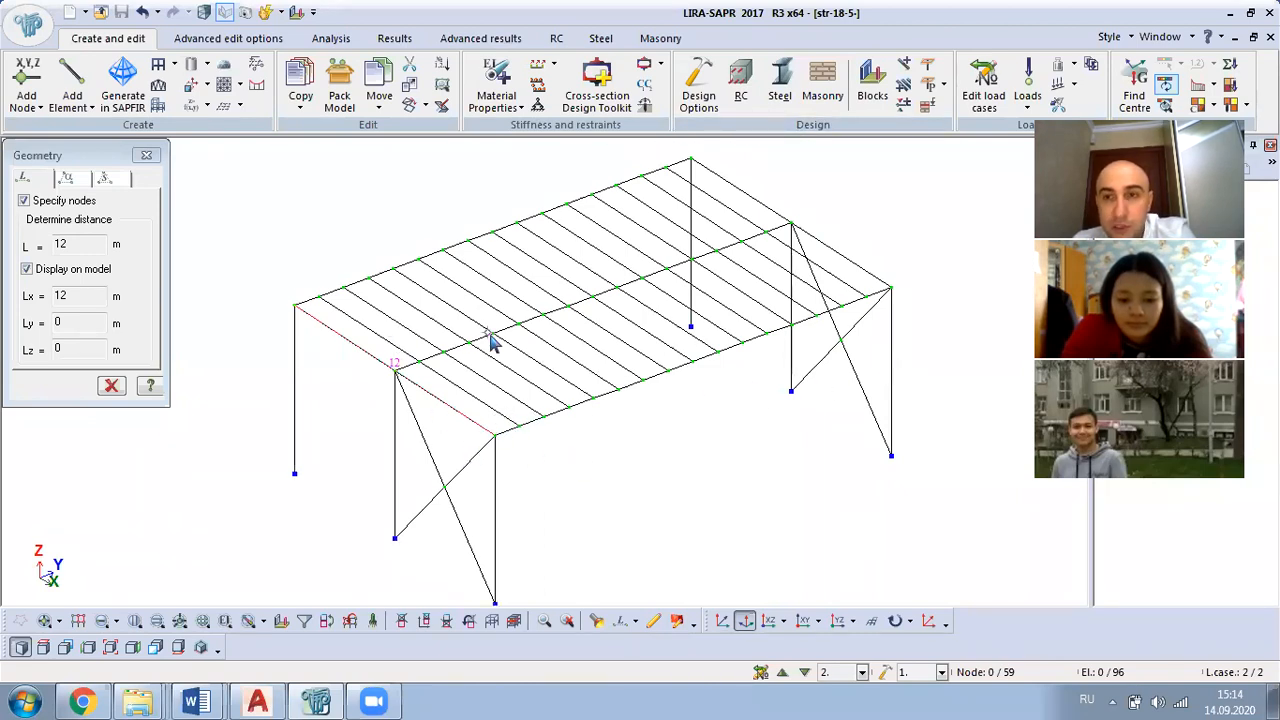
middle_drag(646, 331, 650, 430)
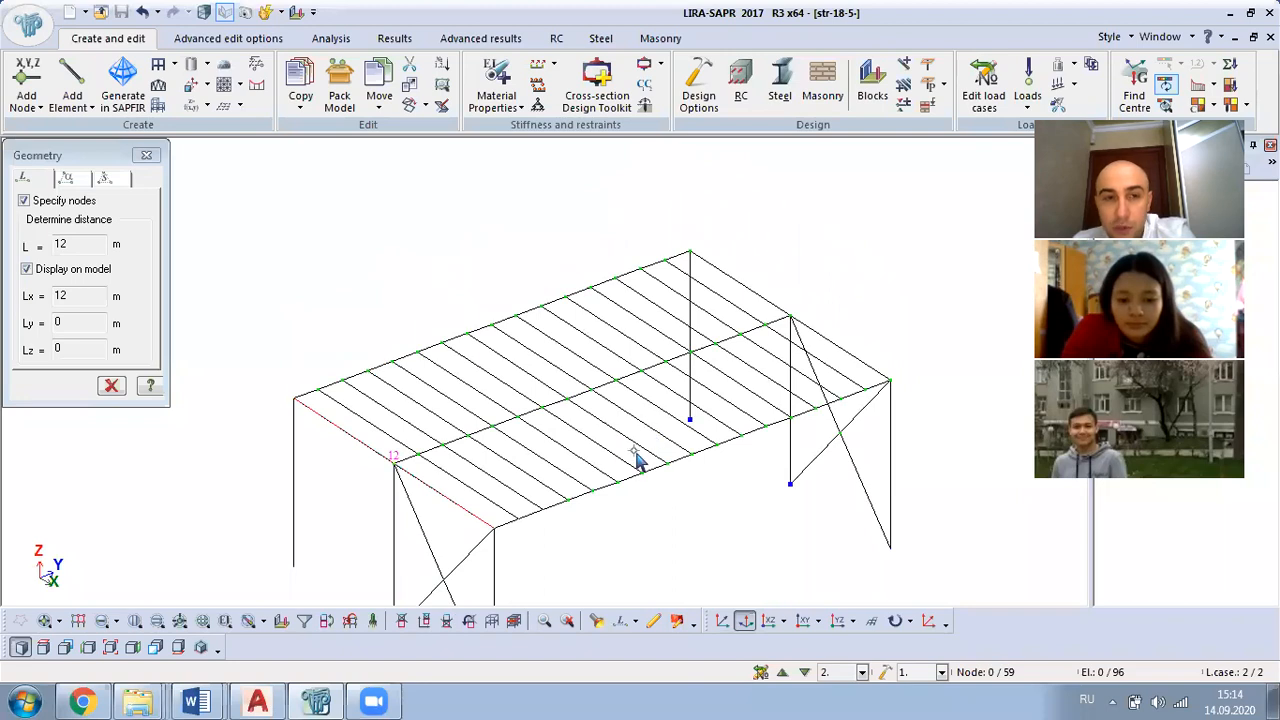
middle_drag(614, 471, 597, 433)
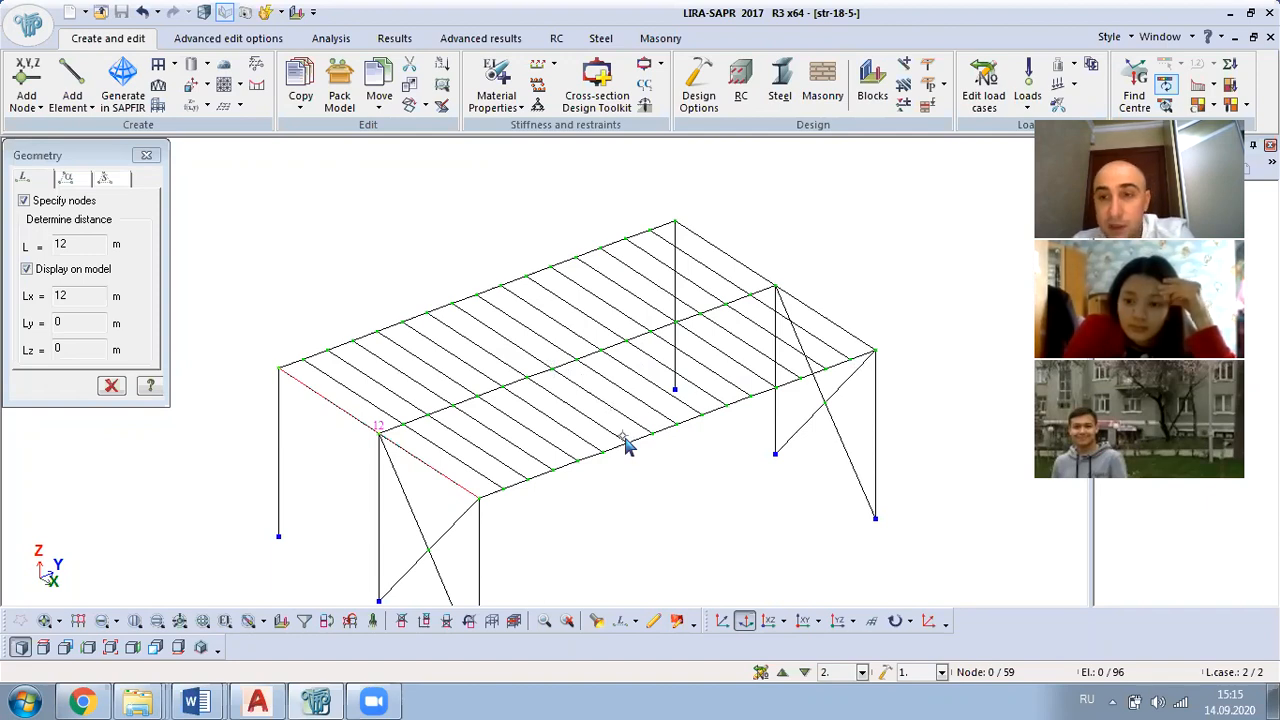
middle_drag(613, 508, 593, 446)
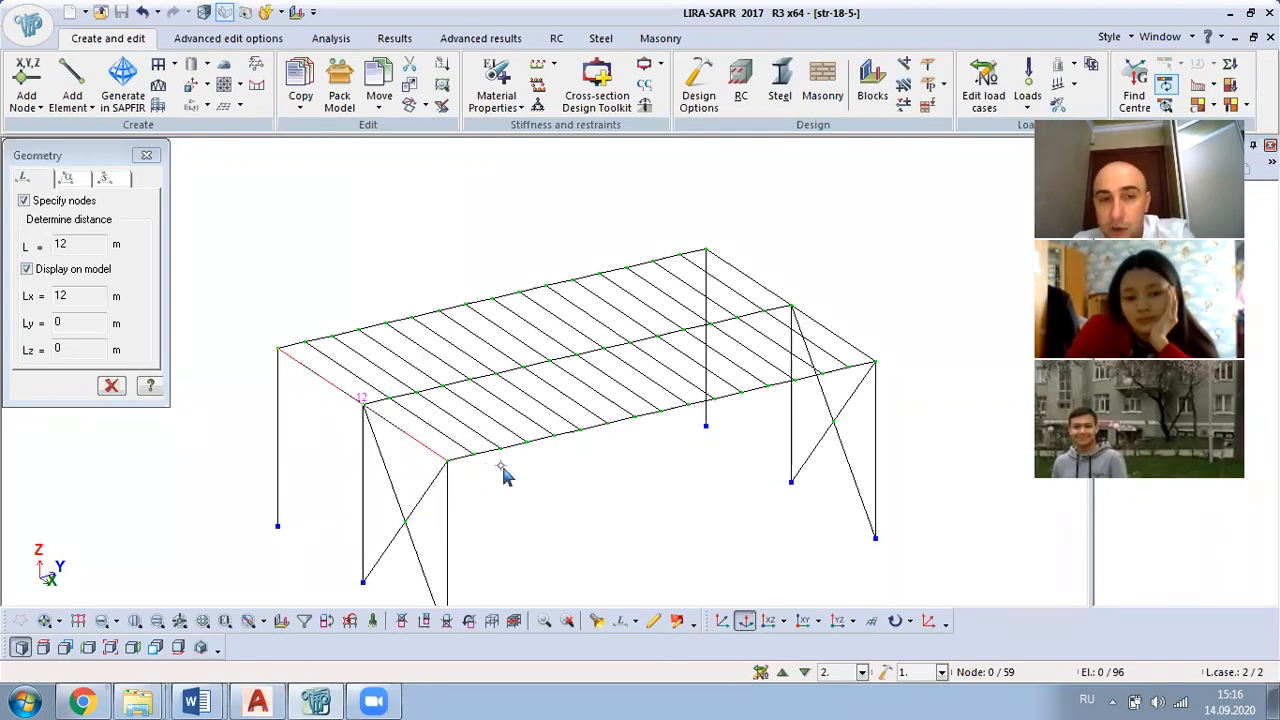
Step: Measure the distance between the middle and corner column tops on the front edge, and close the geometry measurement
click(620, 622)
click(366, 411)
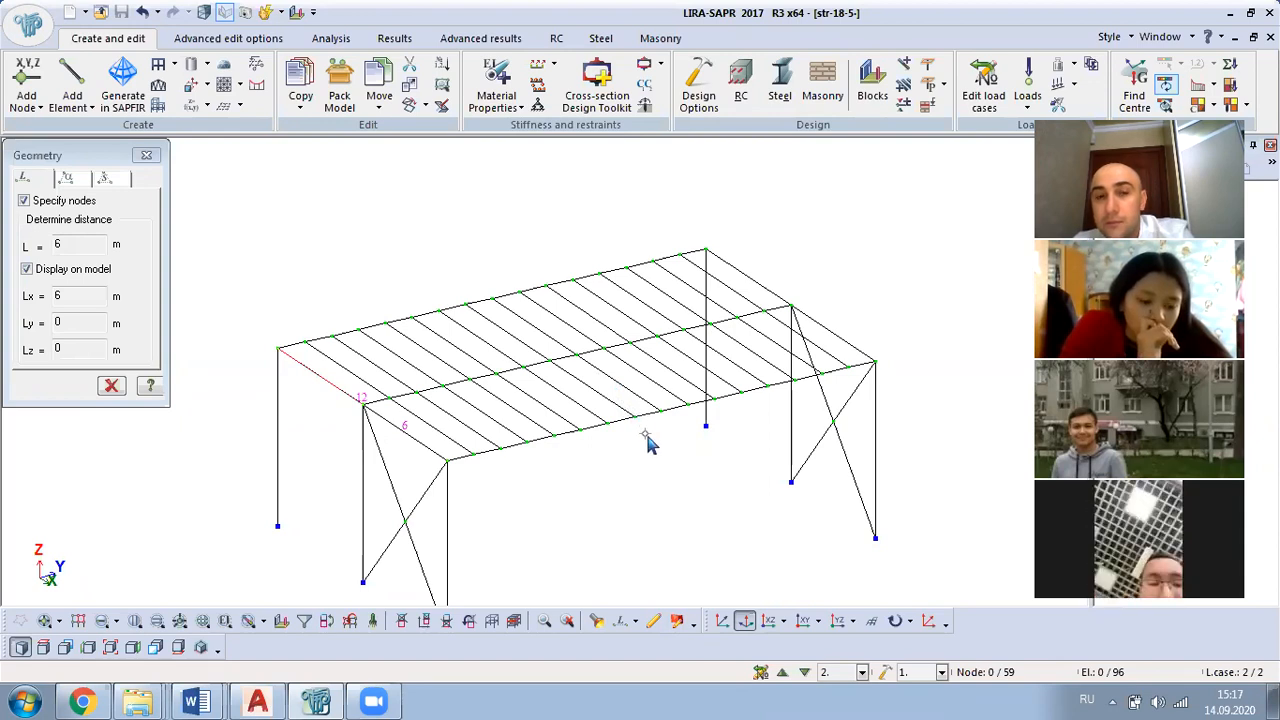
middle_drag(651, 438, 808, 391)
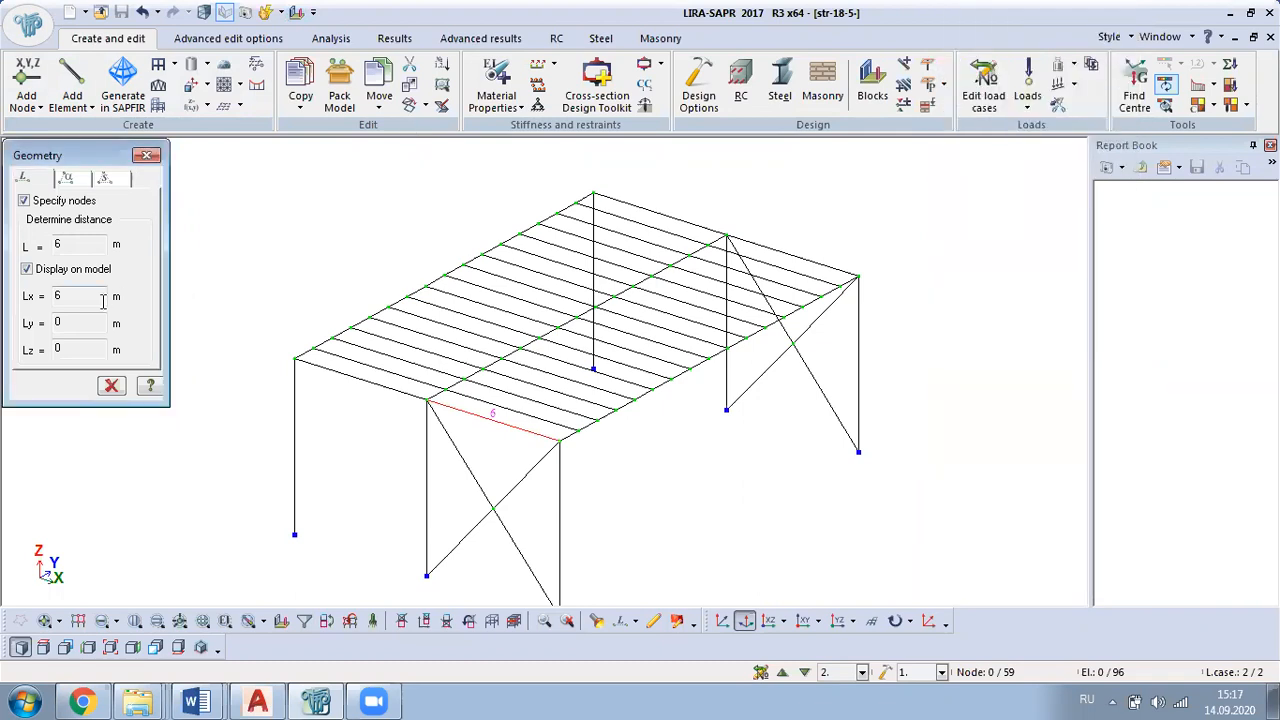
click(146, 155)
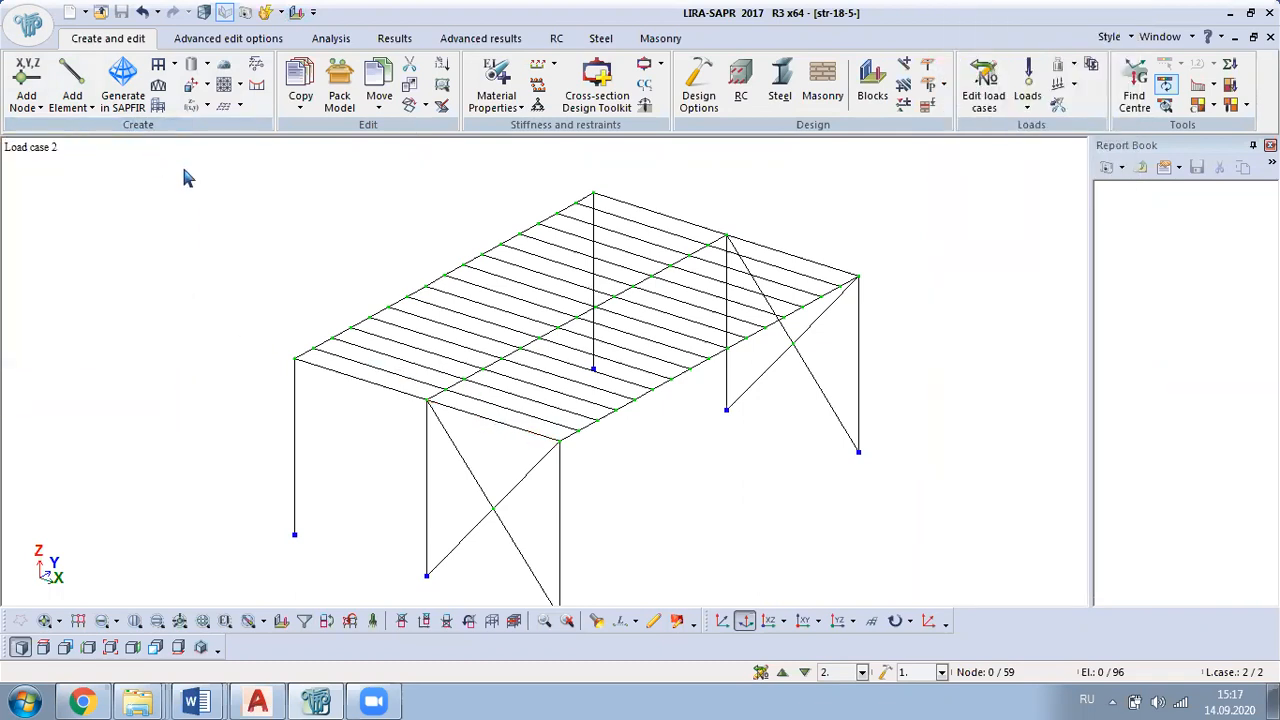
Step: Viewing the frame nearly end-on, select the transverse beams in both bays of the deck and isolate them as a fragment
middle_drag(808, 397, 1045, 252)
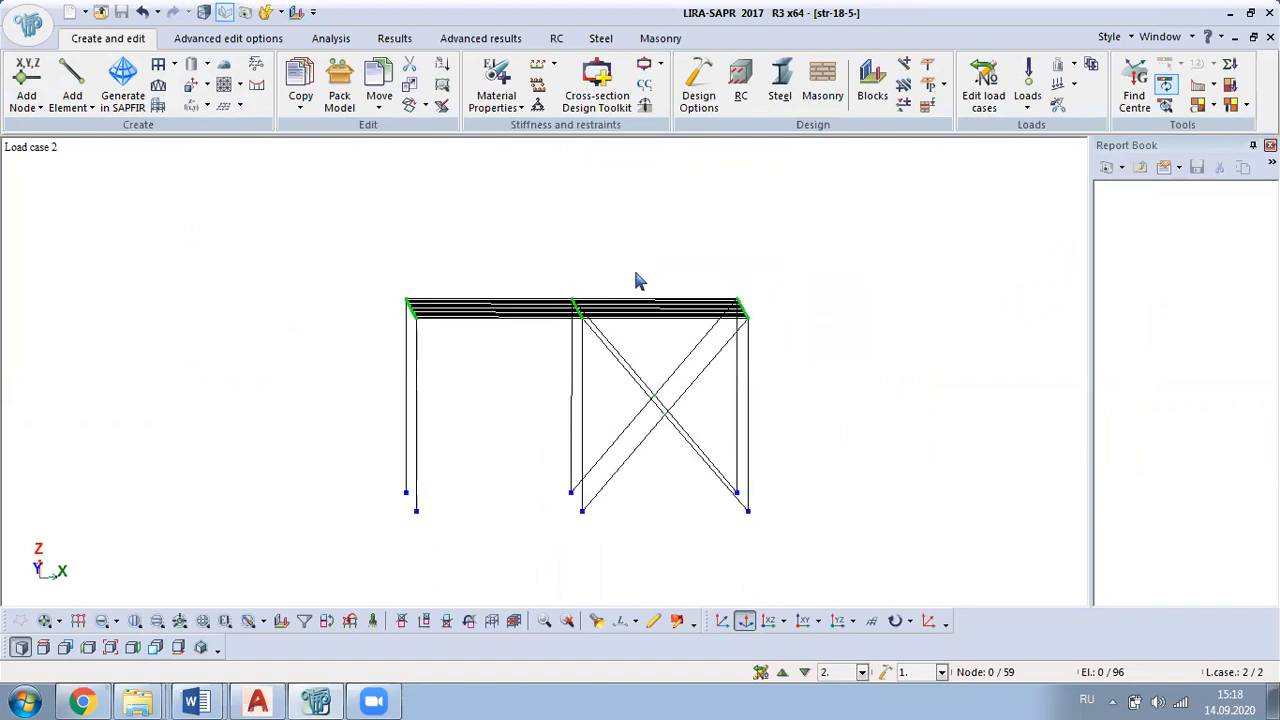
scroll(634, 294, up, 3)
middle_drag(785, 365, 770, 340)
click(43, 622)
click(105, 624)
drag(480, 227, 406, 396)
drag(728, 263, 740, 356)
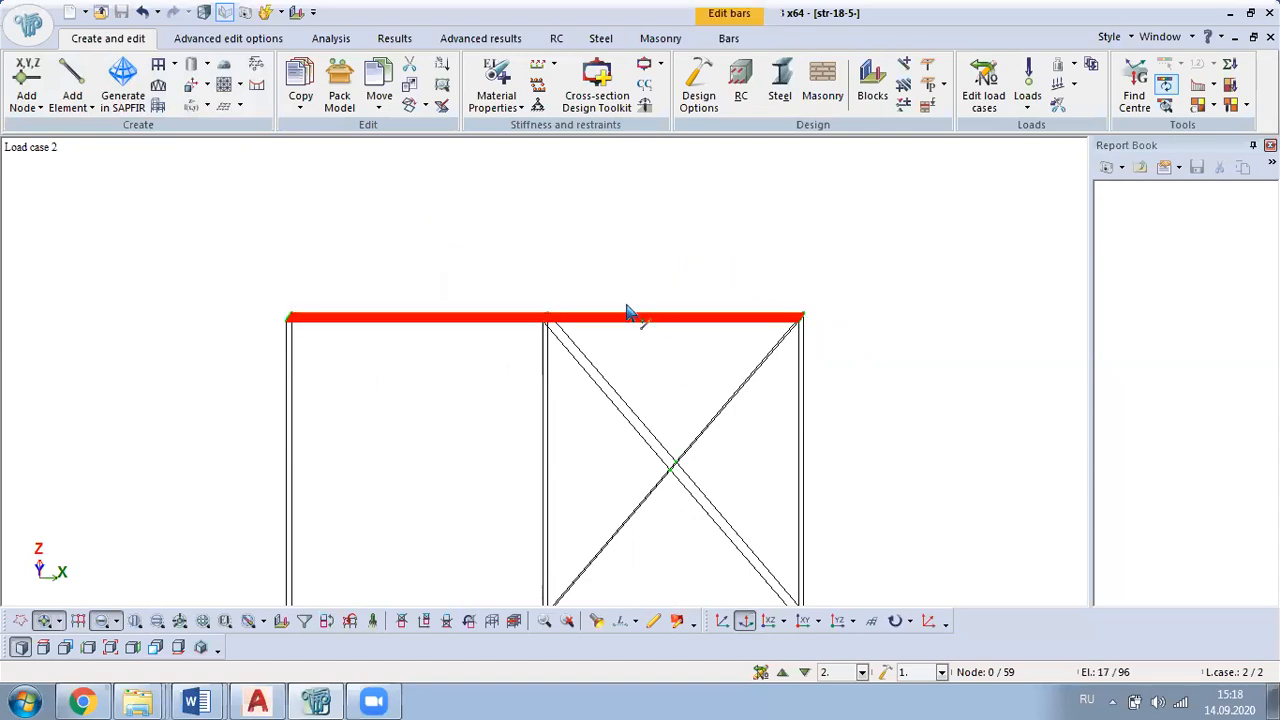
right_click(510, 170)
click(580, 226)
Step: Select all nodes and beams of the isolated deck fragment in a three-dimensional view
middle_drag(598, 307, 569, 489)
scroll(569, 489, down, 2)
drag(915, 210, 145, 547)
middle_drag(563, 368, 998, 186)
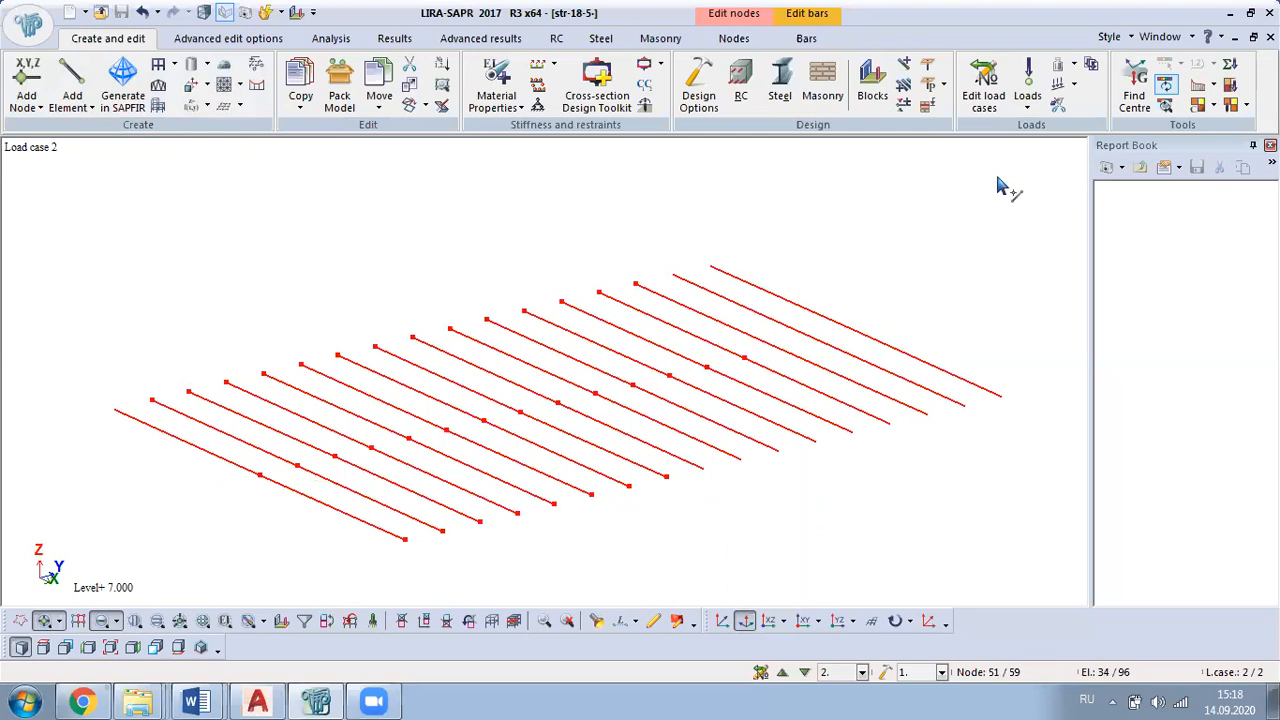
Step: Rename load case 2 as "Load 1" and set its type to Live temp. / Live
click(990, 88)
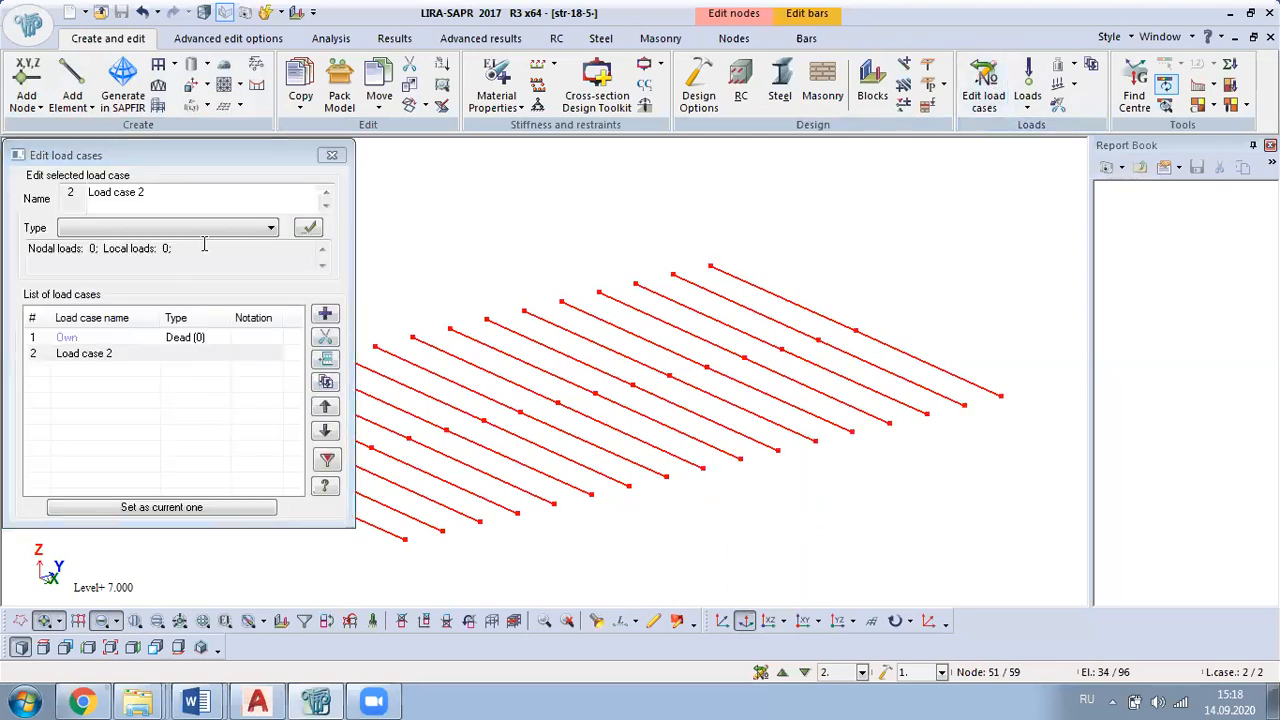
click(82, 356)
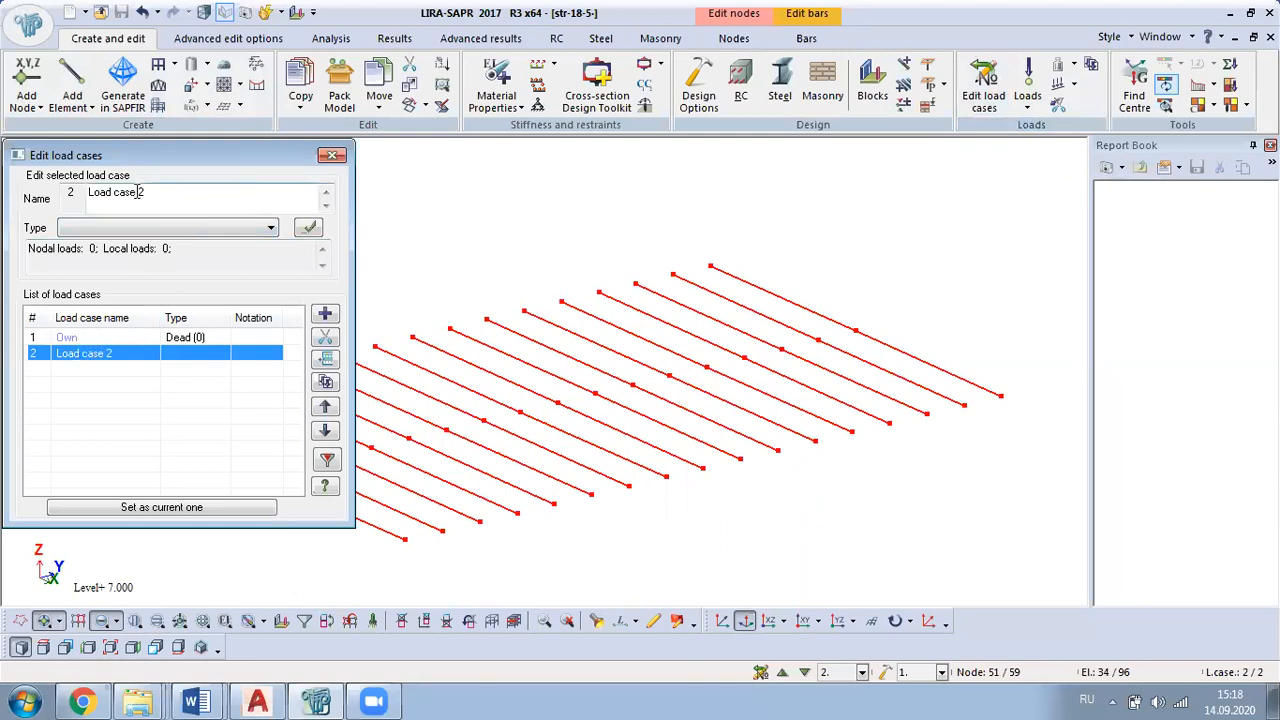
drag(138, 192, 117, 192)
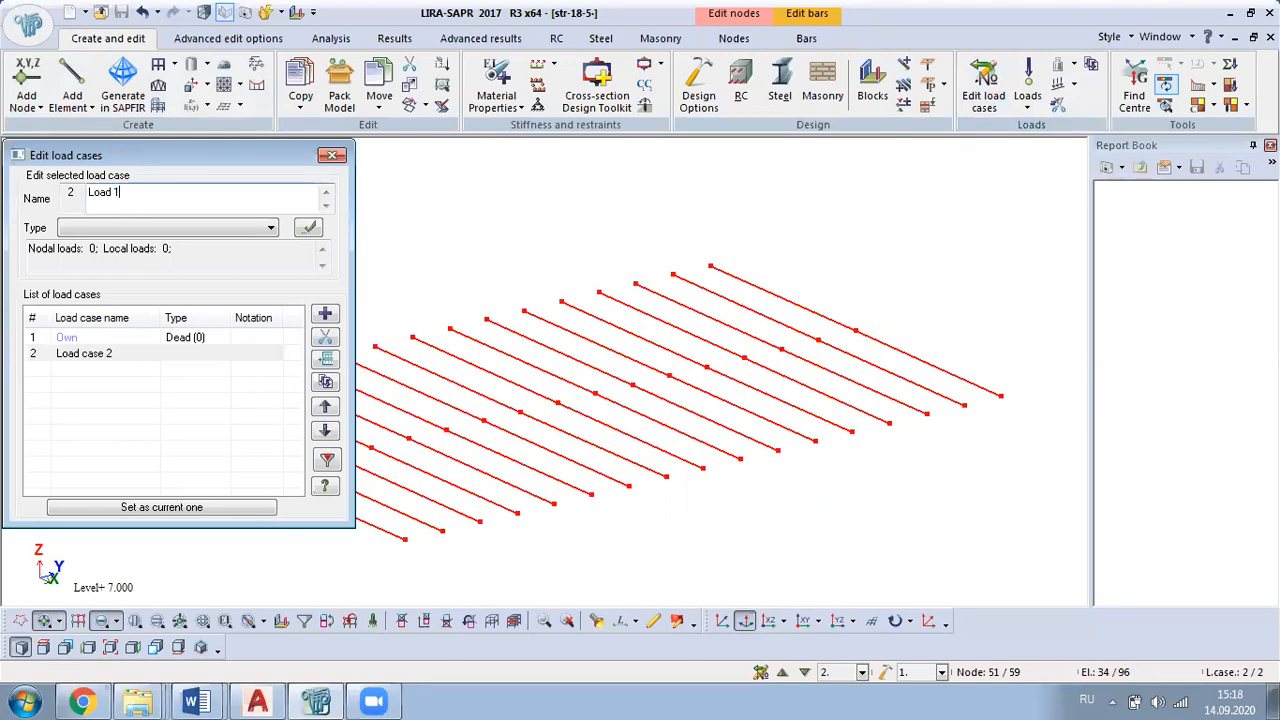
click(198, 228)
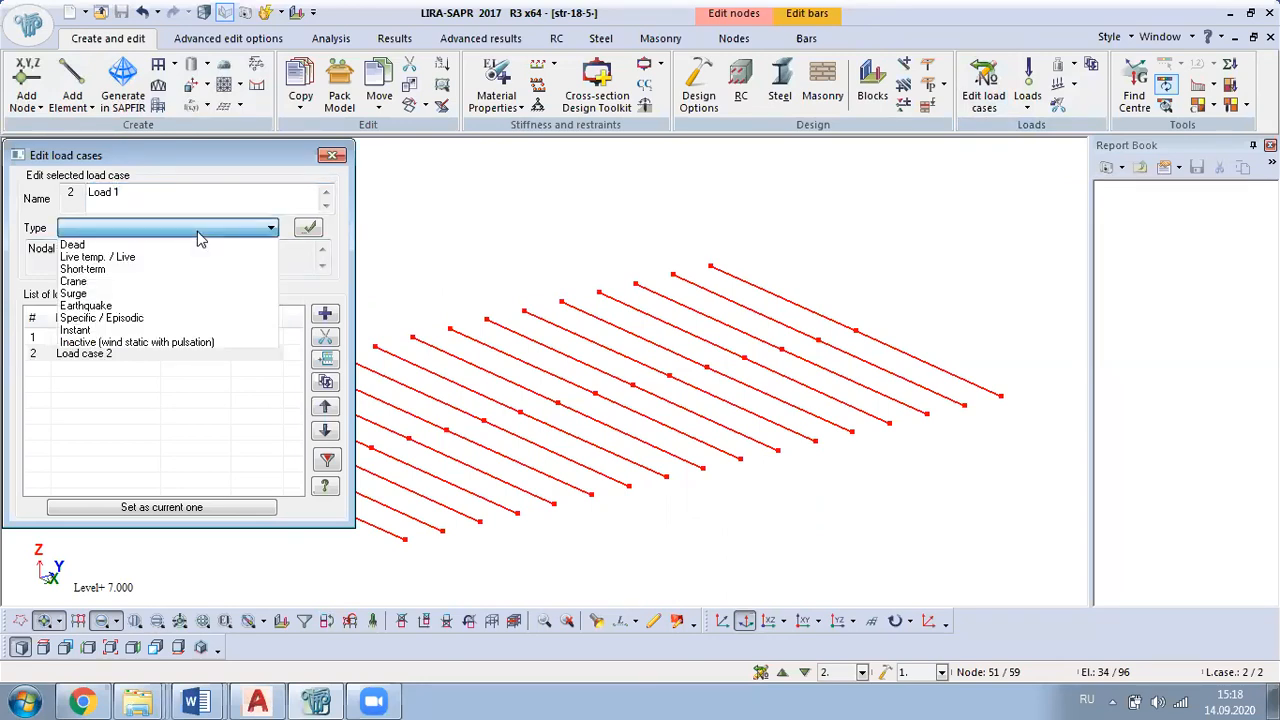
click(148, 258)
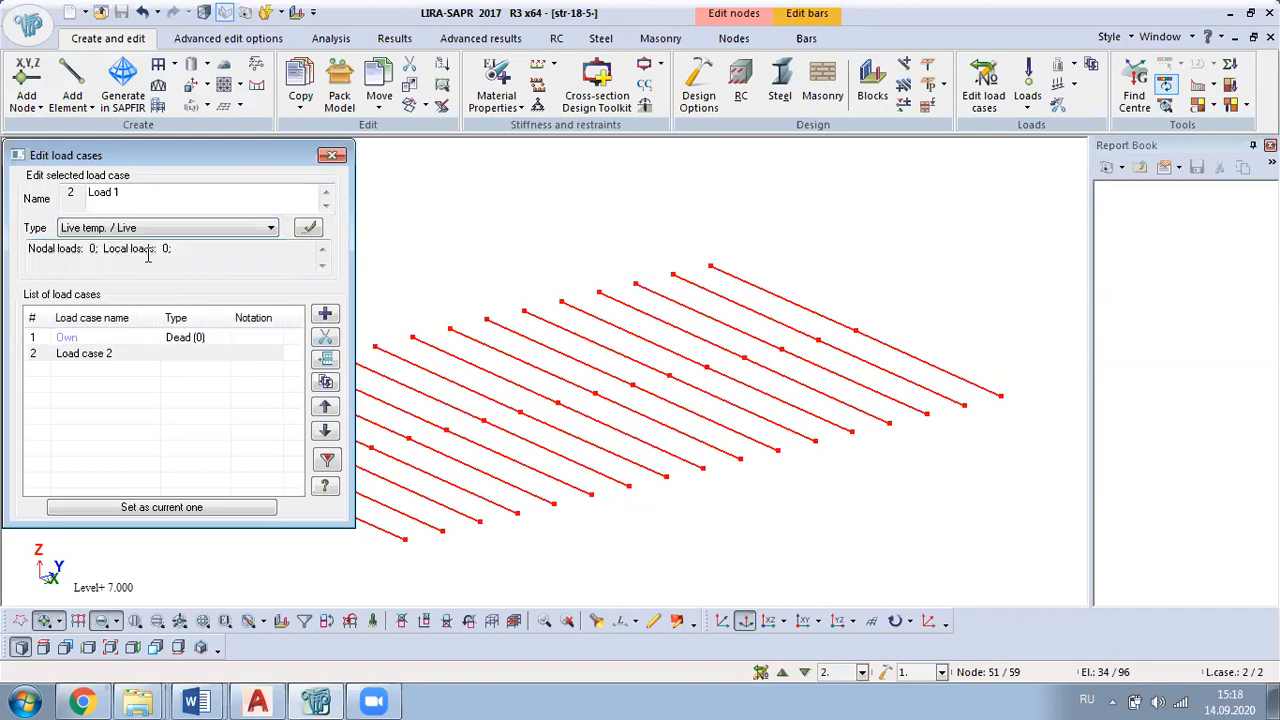
click(308, 228)
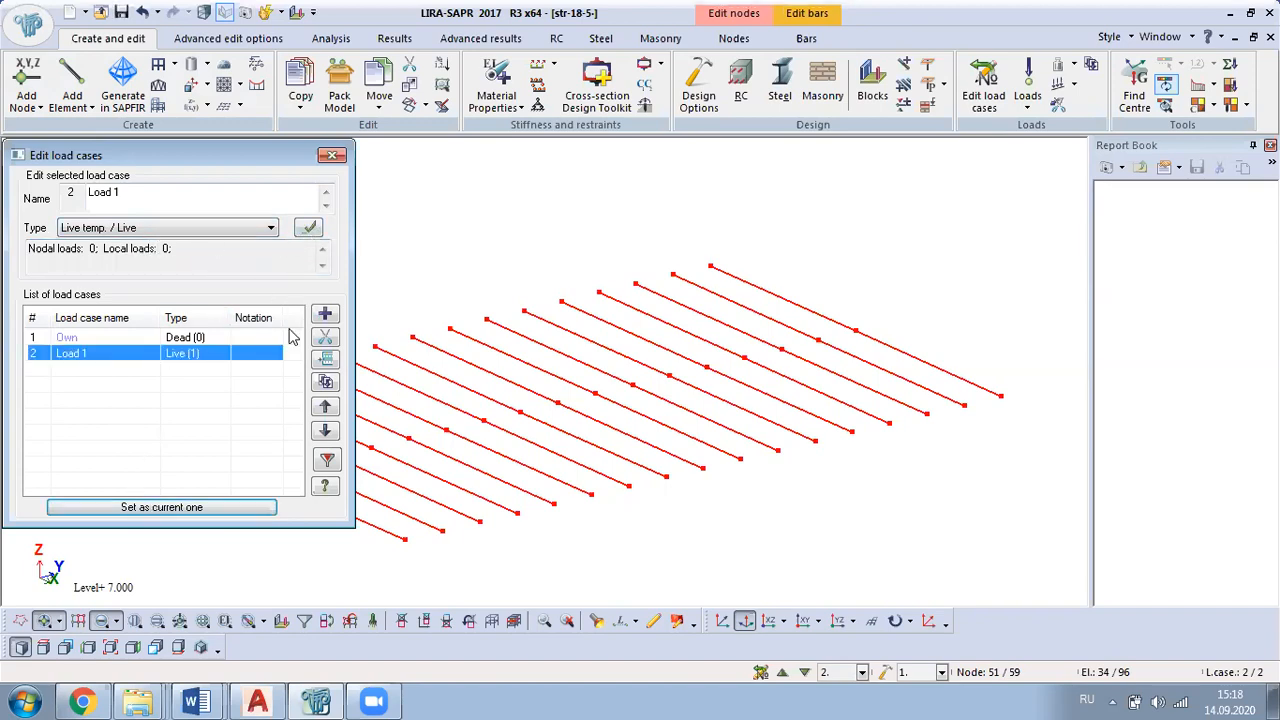
click(331, 157)
Step: Apply a uniformly distributed load of 24.5 kN/m in the global Z direction to the selected transverse beams
click(1028, 95)
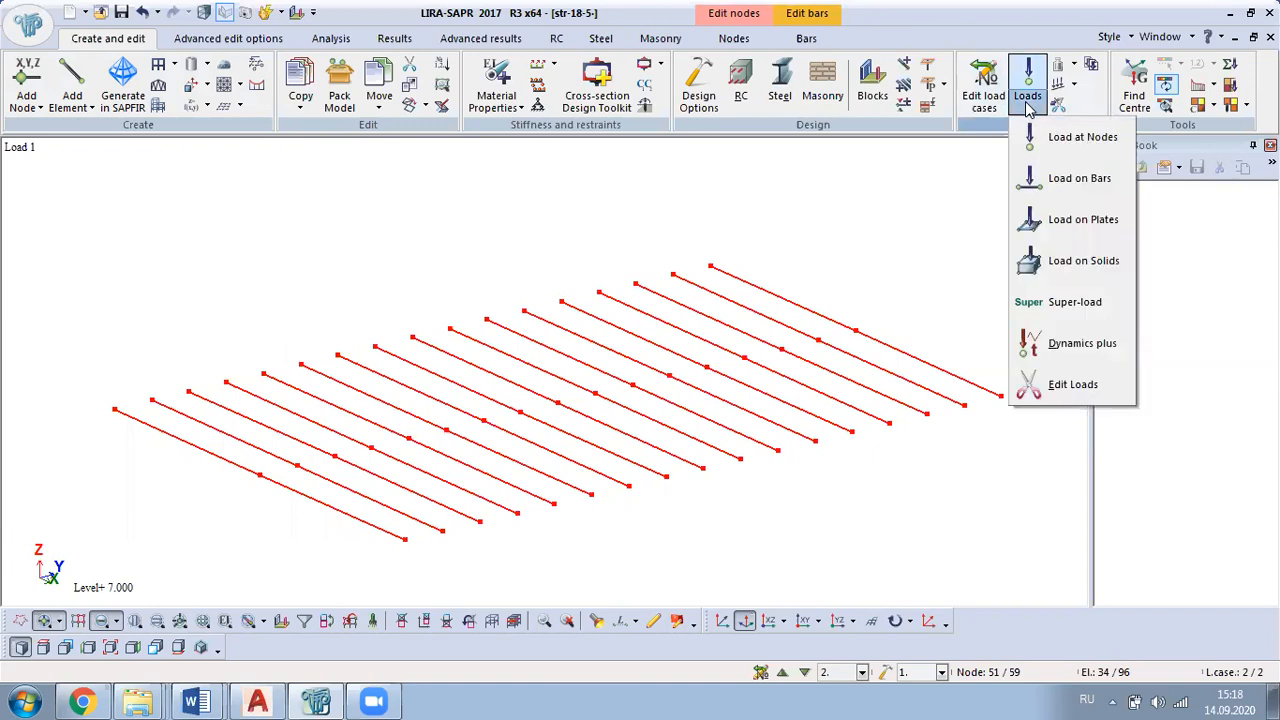
click(1096, 182)
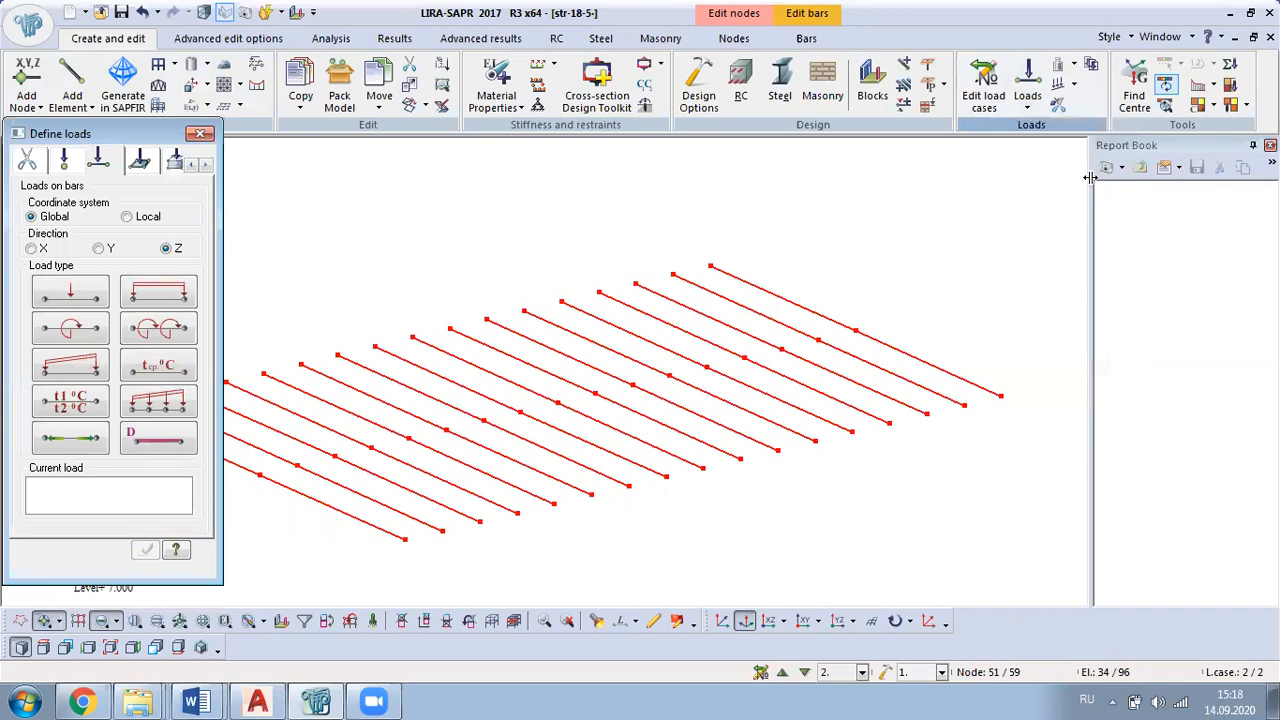
click(162, 297)
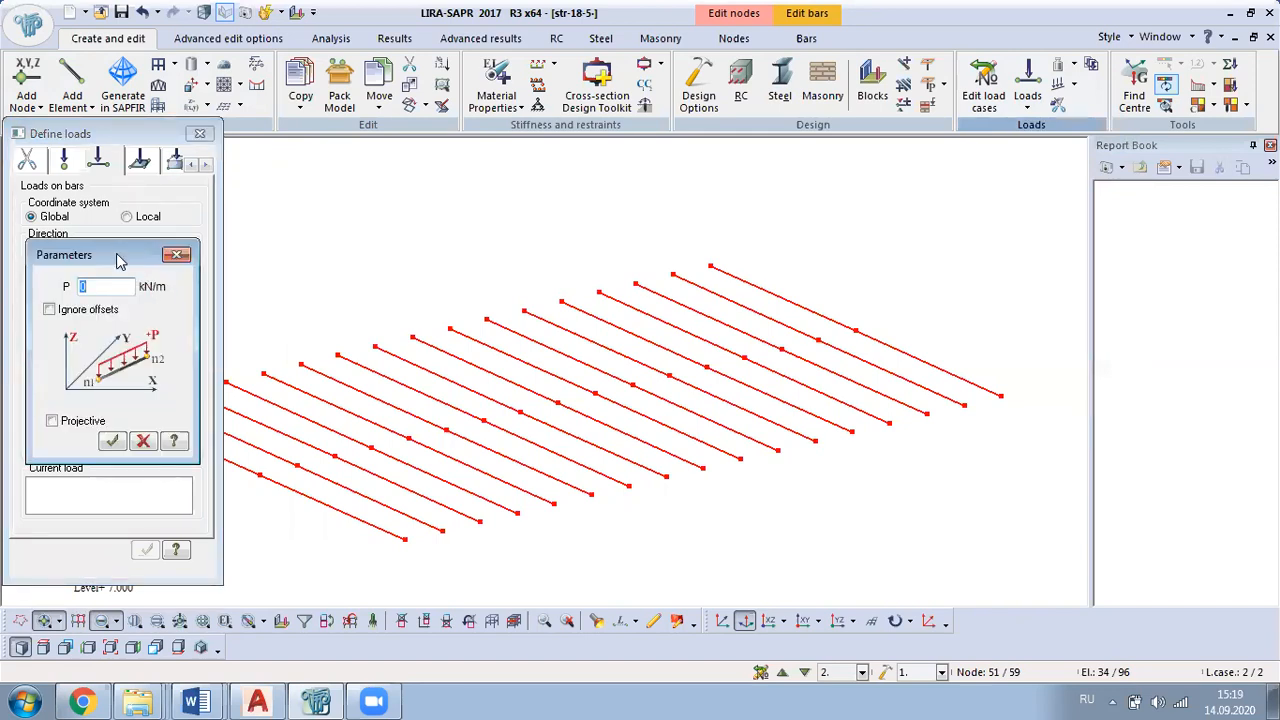
drag(118, 260, 341, 165)
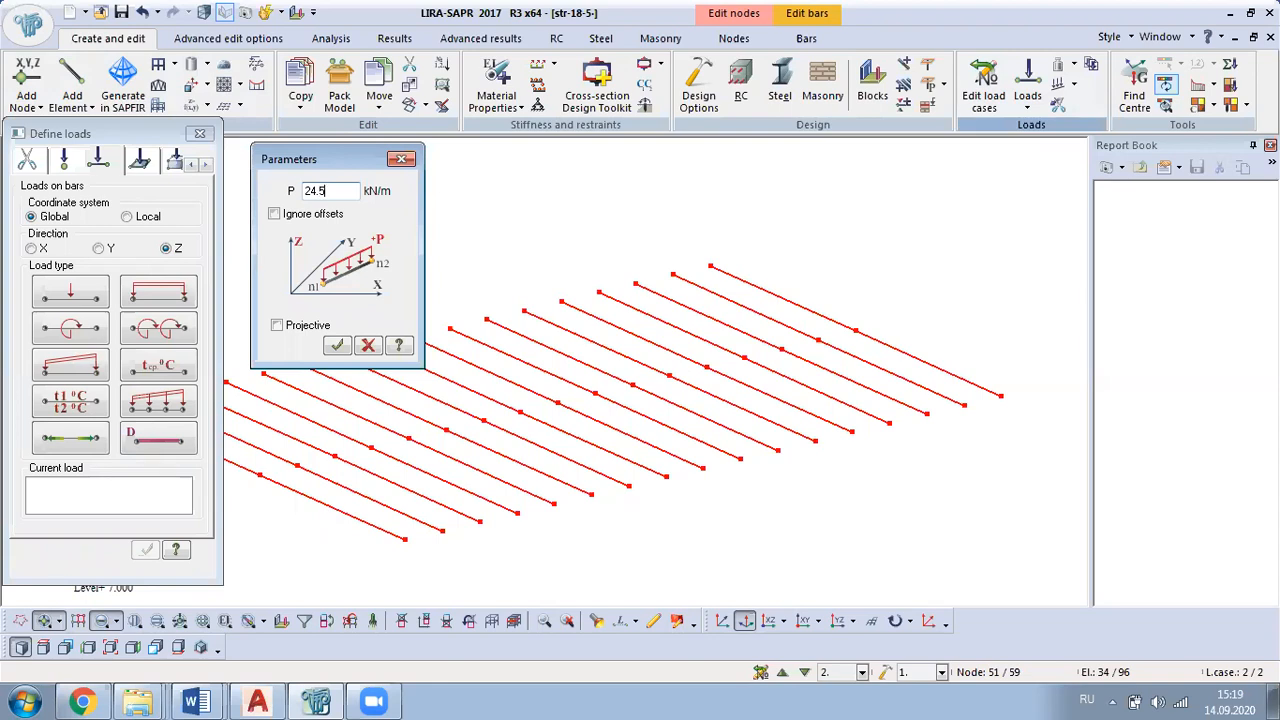
click(338, 346)
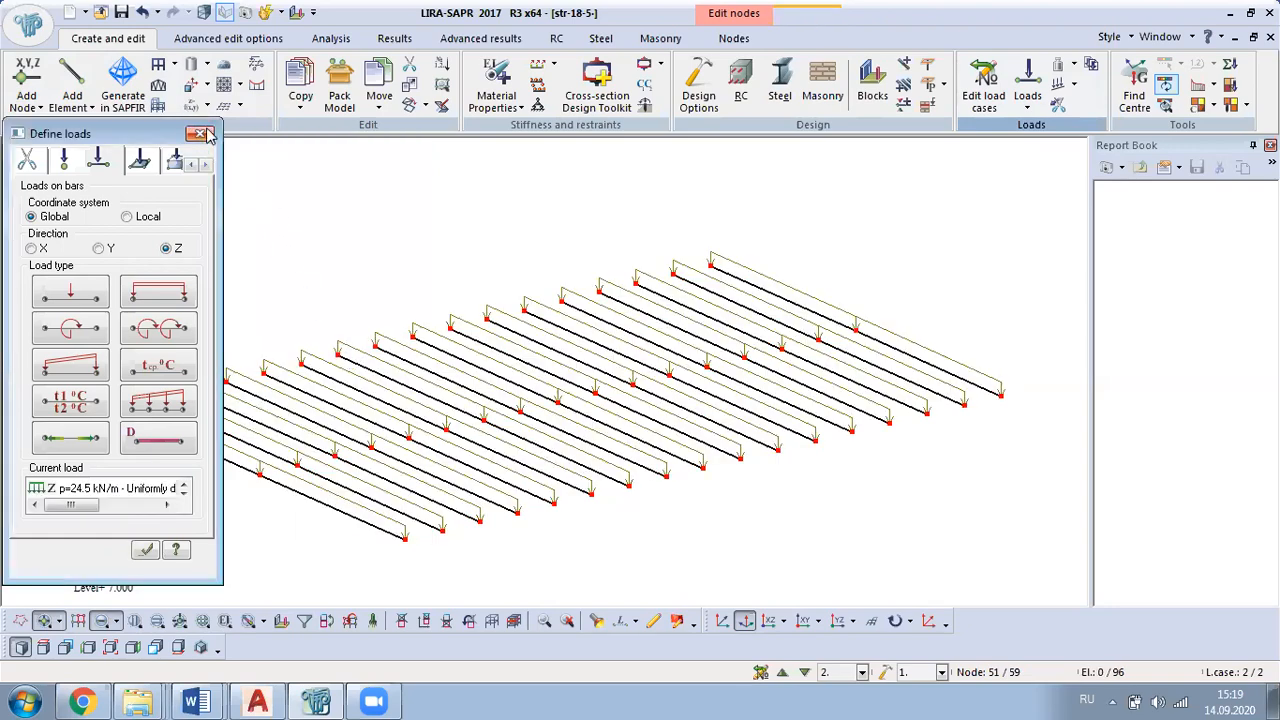
click(200, 133)
Step: Inspect the loaded beams and restore the full frame model
mouse_move(300, 452)
middle_down()
mouse_move(443, 366)
mouse_move(322, 465)
middle_up()
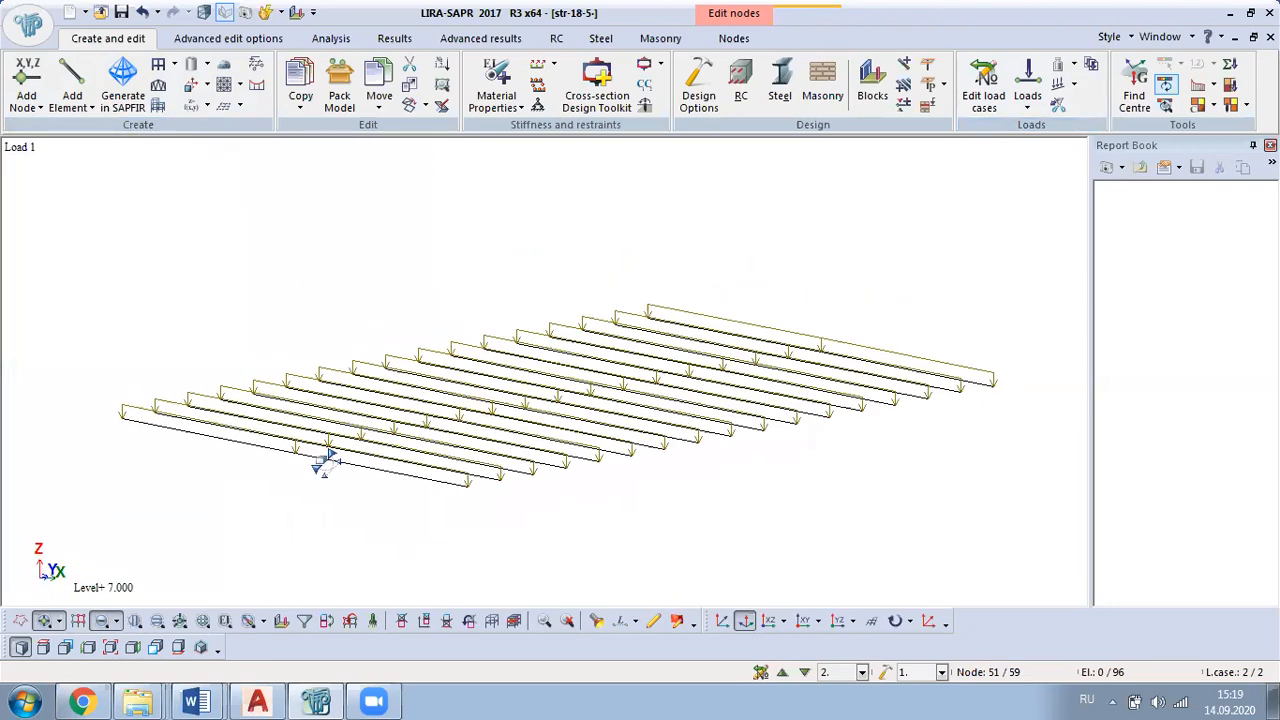
right_click(227, 221)
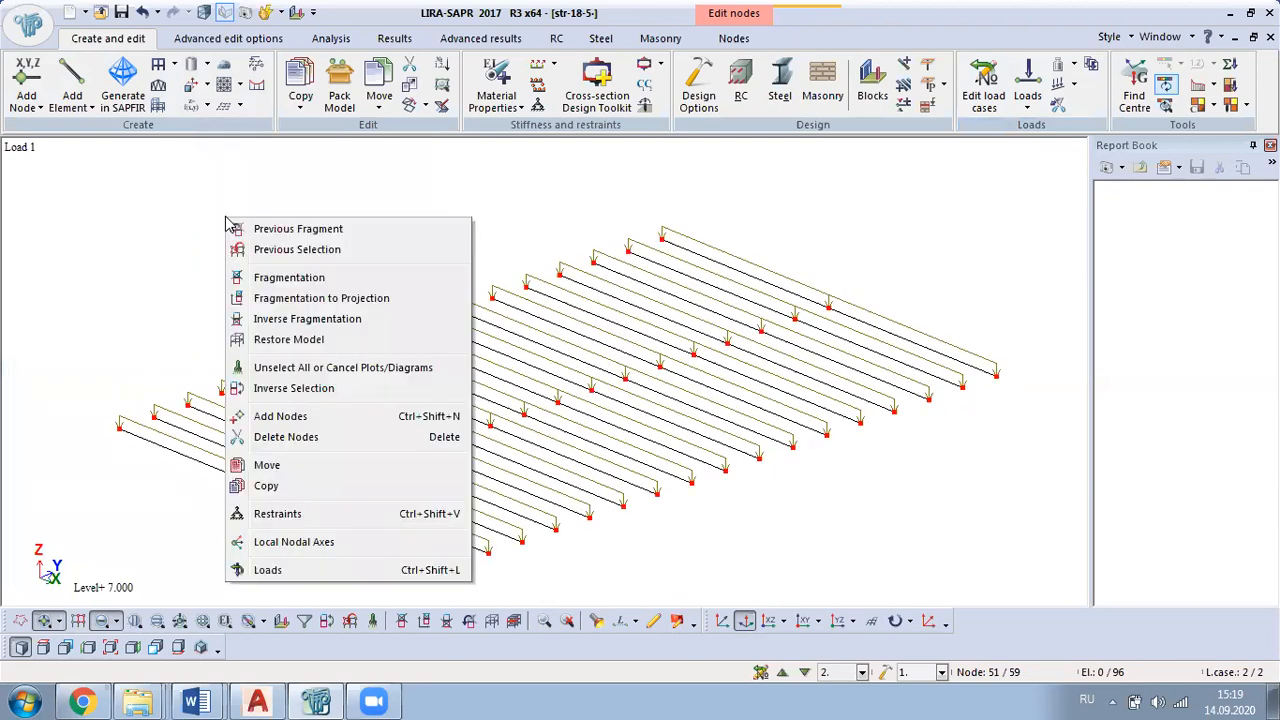
click(349, 341)
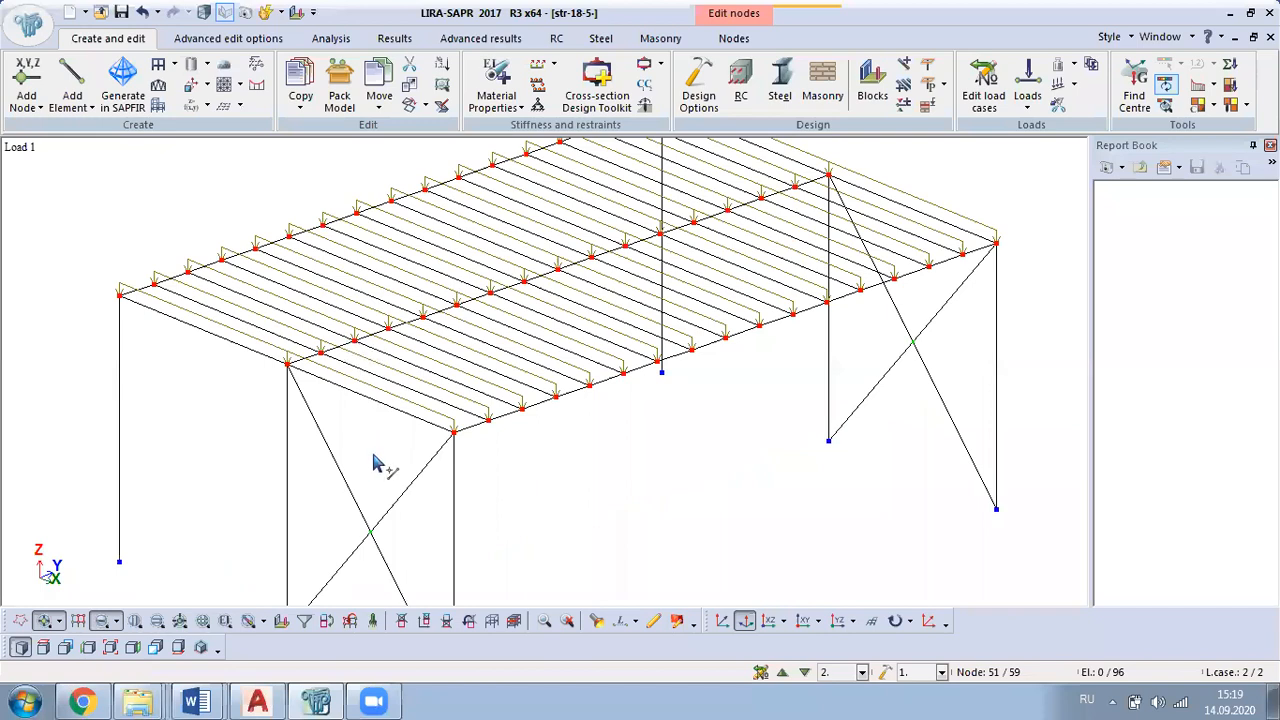
Step: Clear the node selection and inspect the whole loaded frame
click(380, 621)
middle_drag(740, 445, 600, 506)
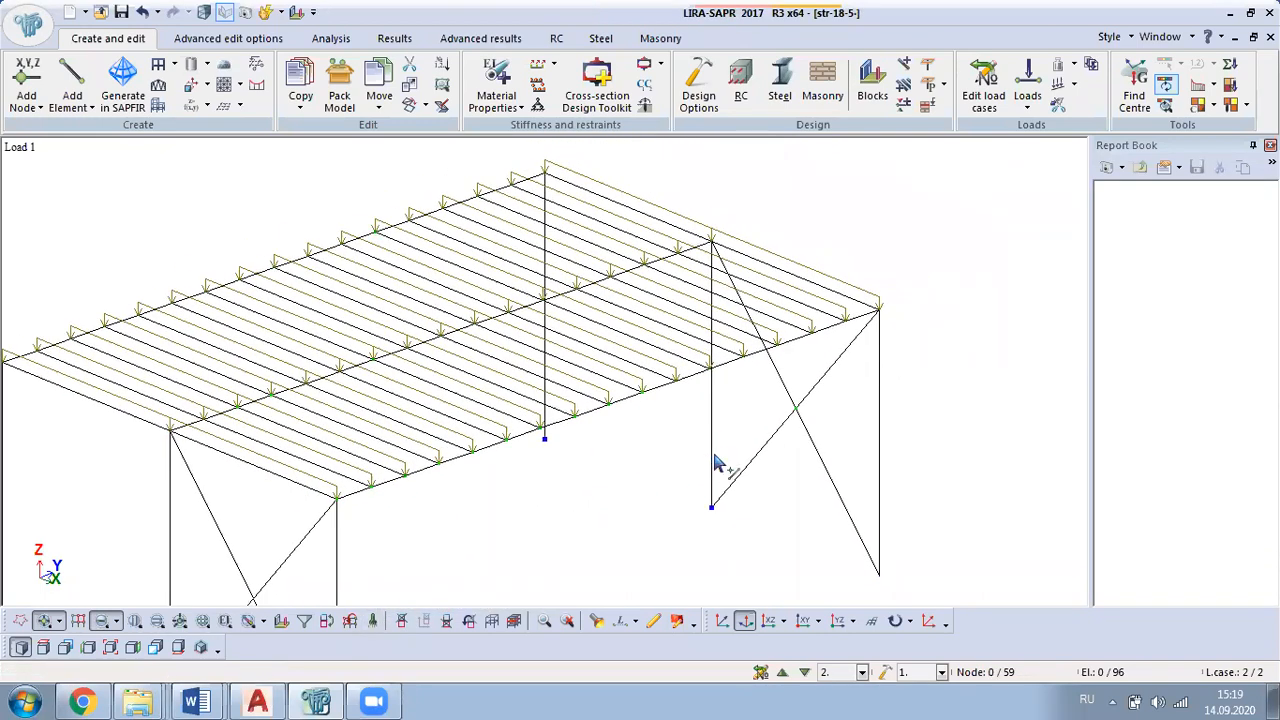
click(565, 621)
scroll(596, 420, up, 1)
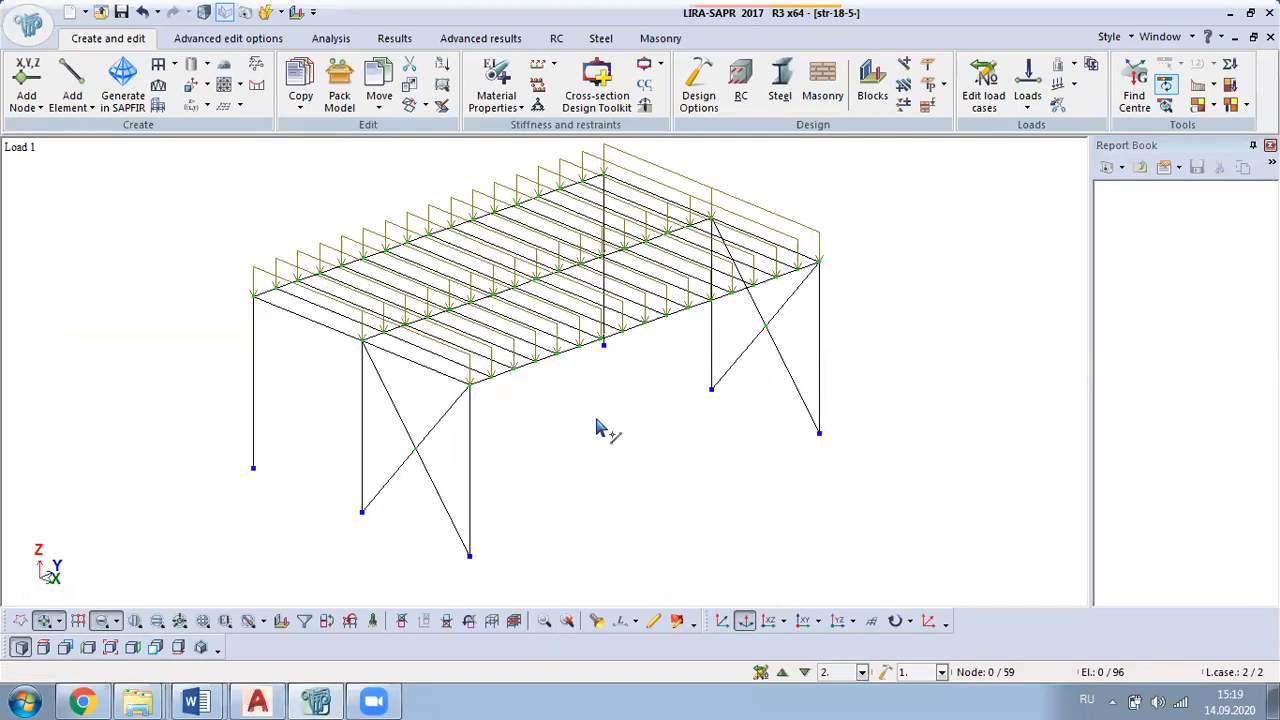
scroll(596, 421, up, 1)
ctrl+middle_drag(751, 297, 557, 457)
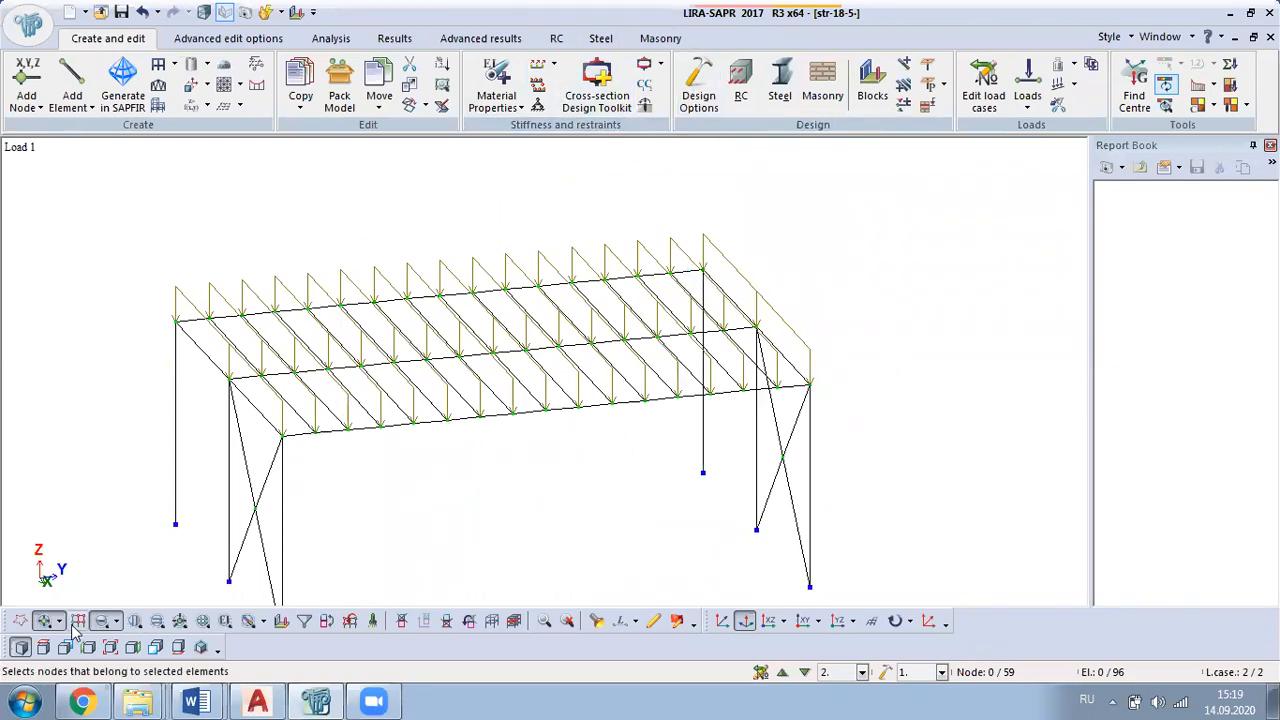
Step: Isolate the three longitudinal deck beams at level +7.000, picking them end-on in the XZ projection, and show them in three dimensions
click(769, 621)
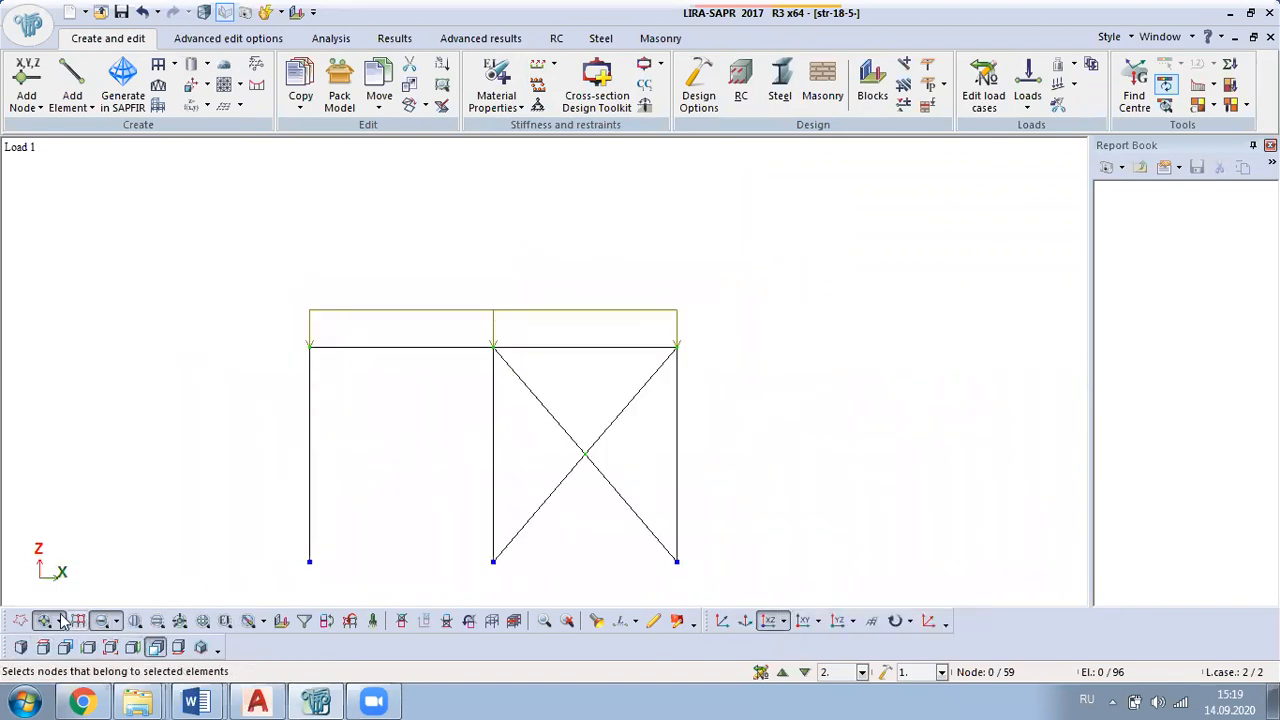
click(306, 352)
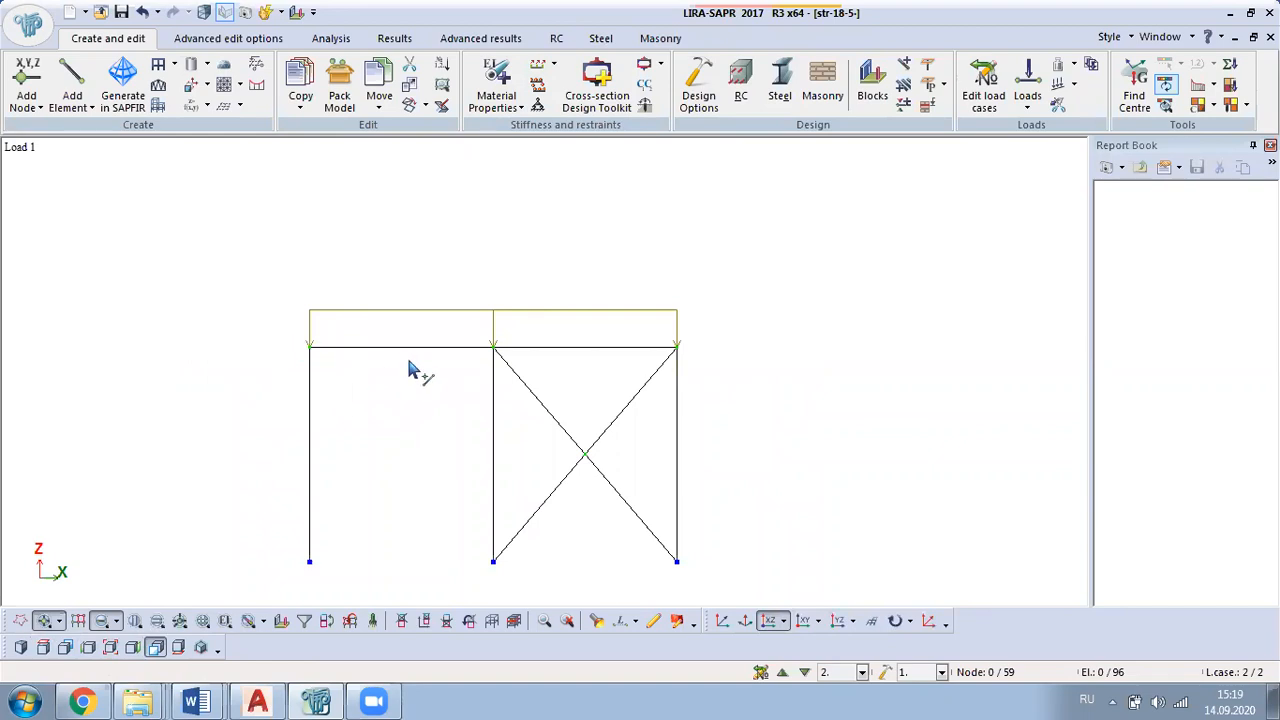
click(493, 347)
drag(664, 337, 712, 381)
right_click(606, 249)
click(664, 310)
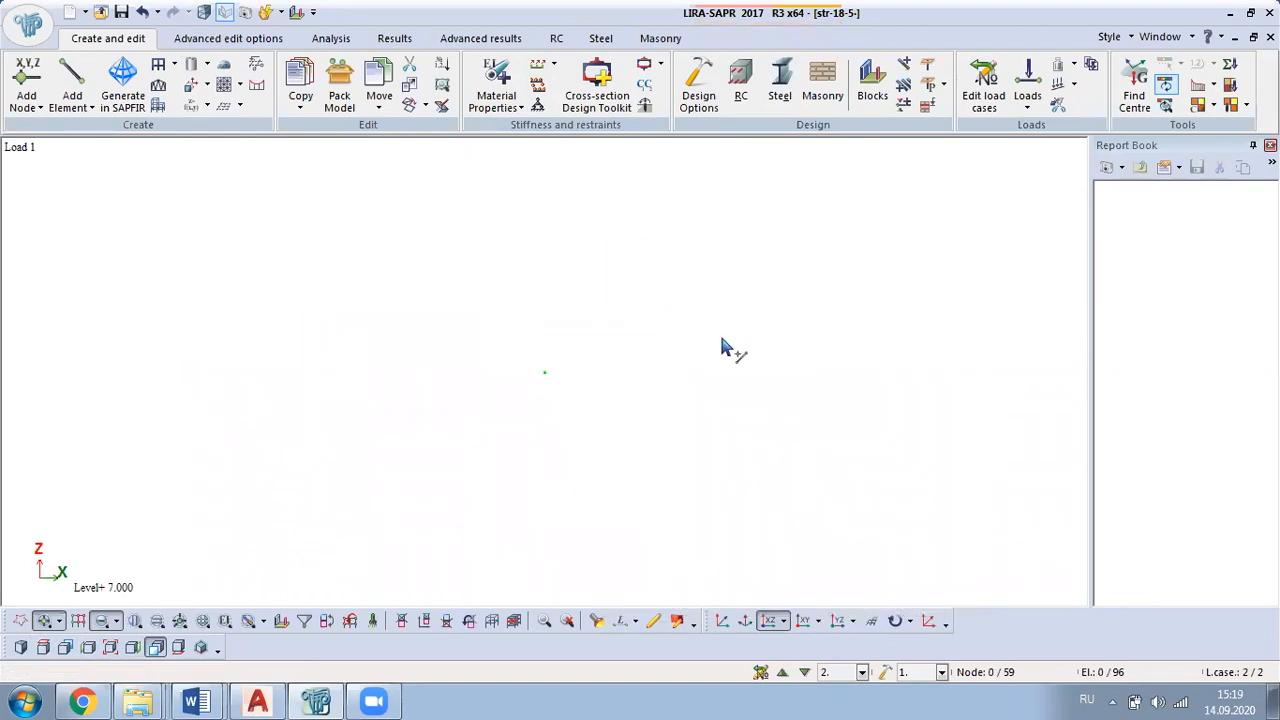
middle_drag(900, 515, 771, 543)
Step: Generate a structural element from all bars of the front longitudinal beam
drag(1021, 426, 200, 537)
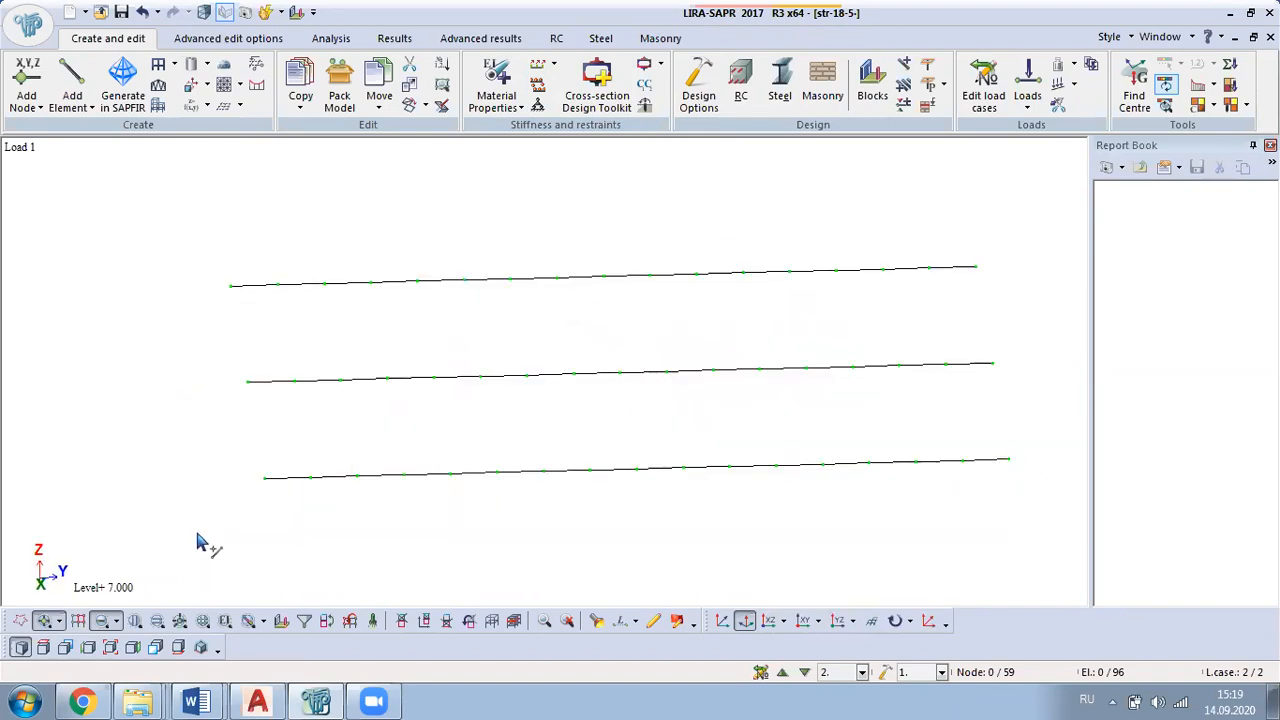
click(808, 39)
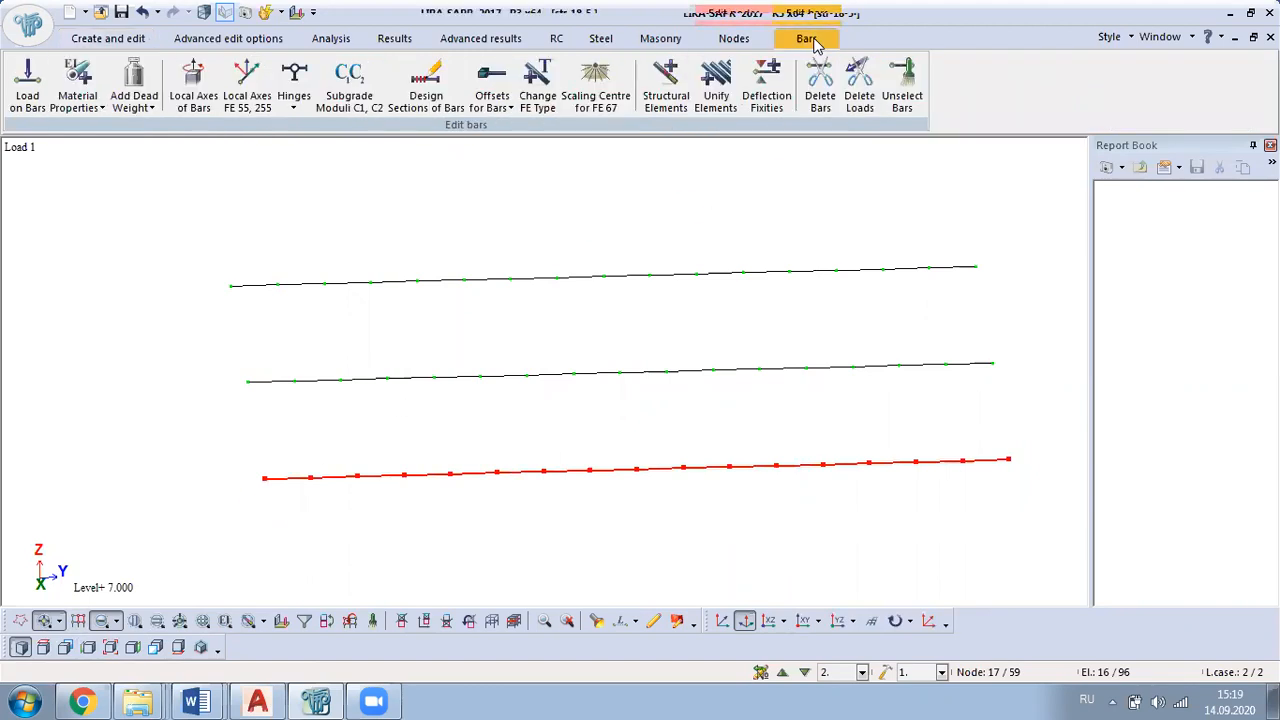
click(678, 104)
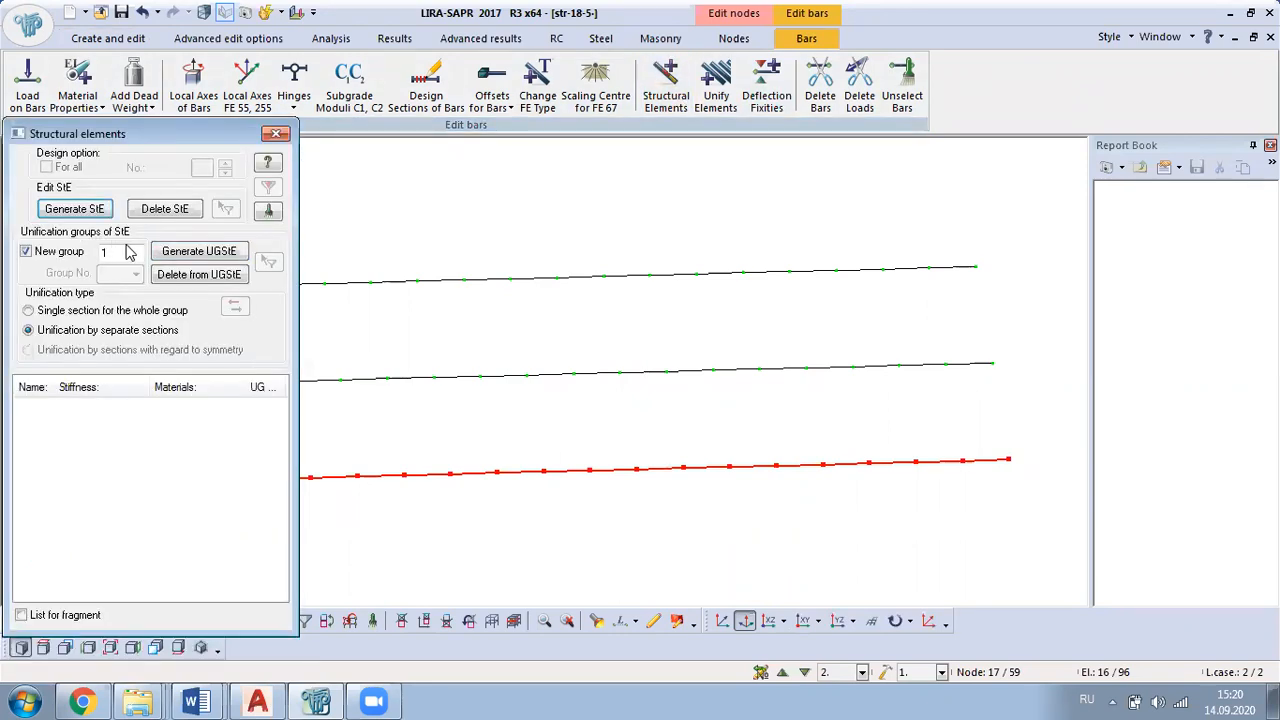
click(80, 218)
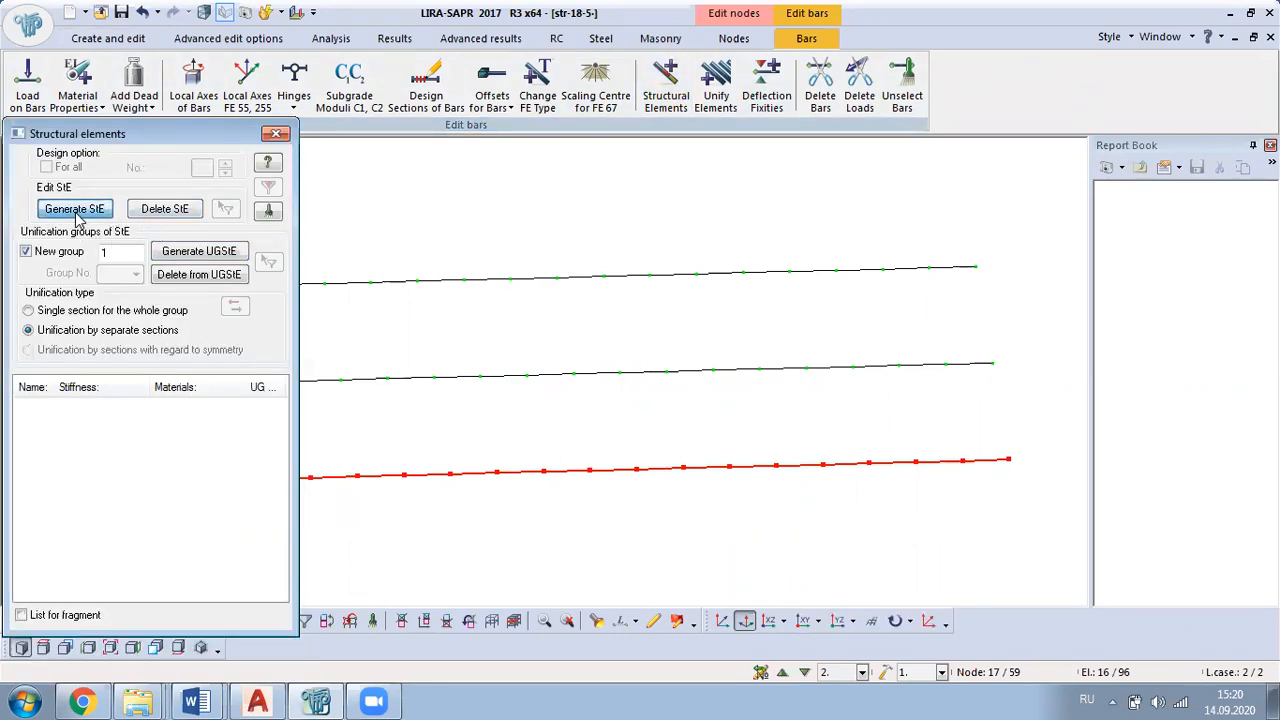
middle_drag(558, 438, 646, 379)
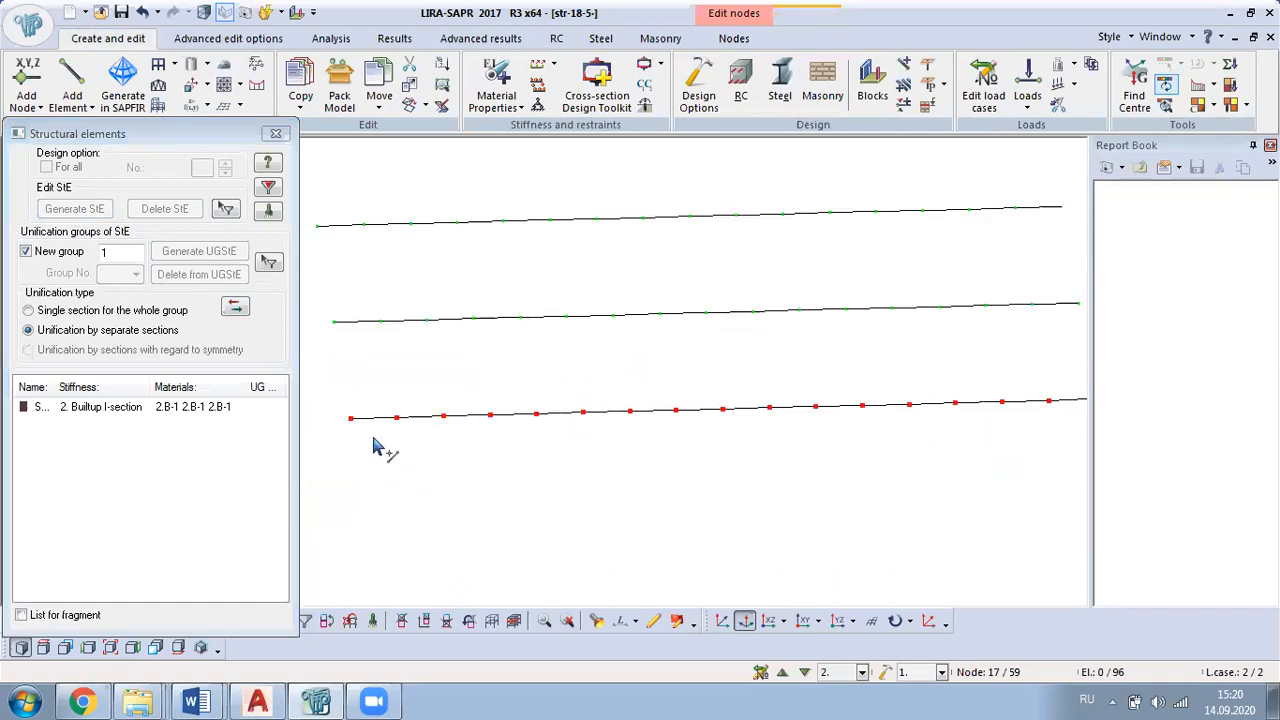
Step: Generate separate structural elements from the middle and rear longitudinal beams
click(371, 623)
drag(322, 293, 1106, 346)
click(74, 208)
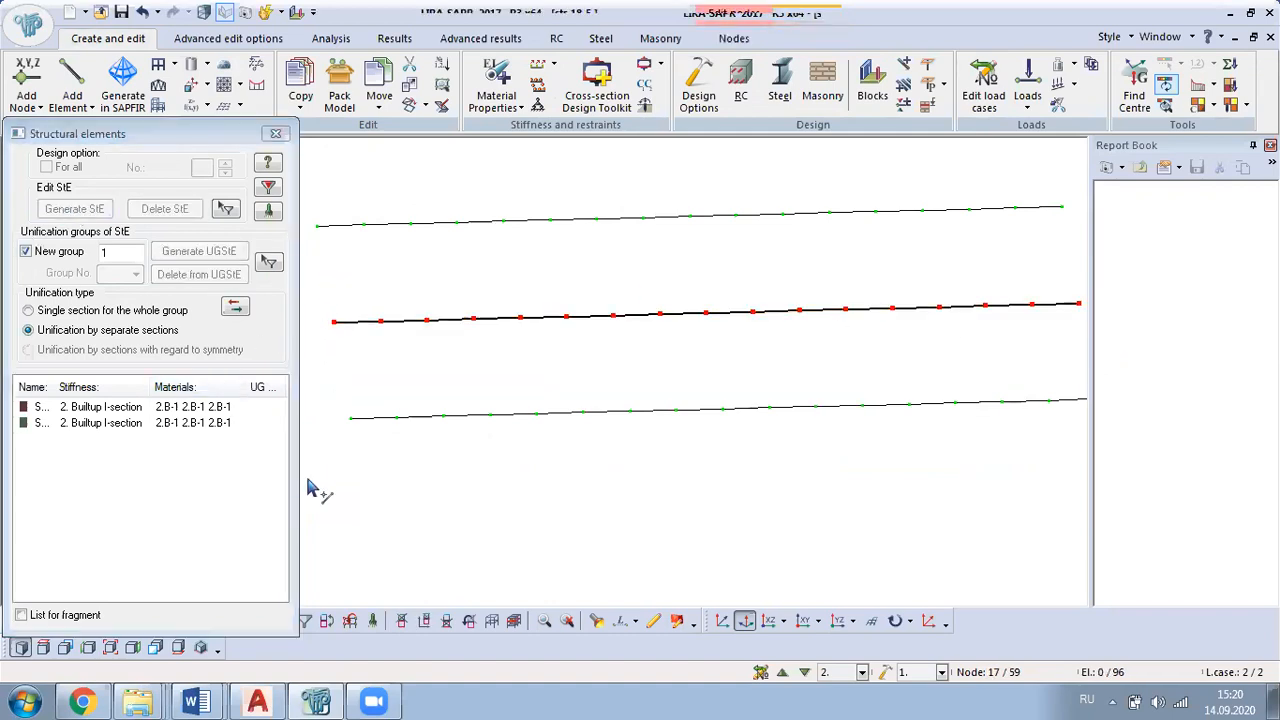
drag(305, 197, 1072, 265)
click(97, 208)
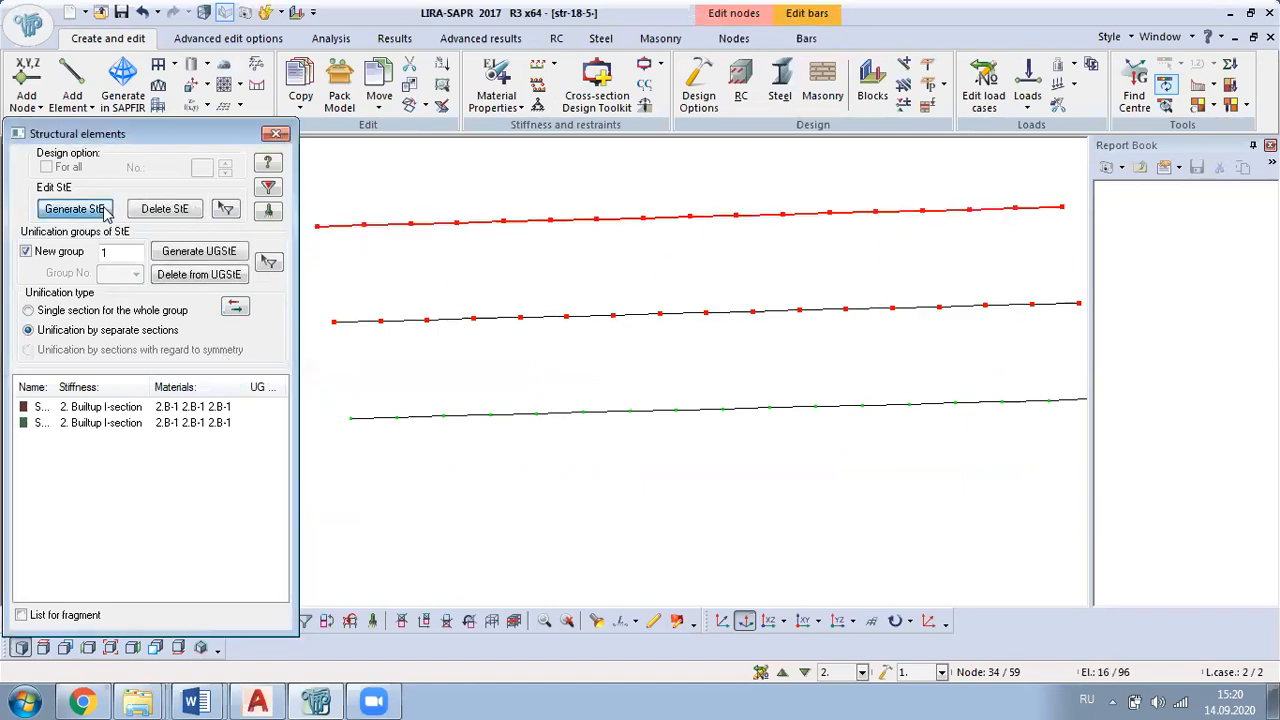
click(276, 134)
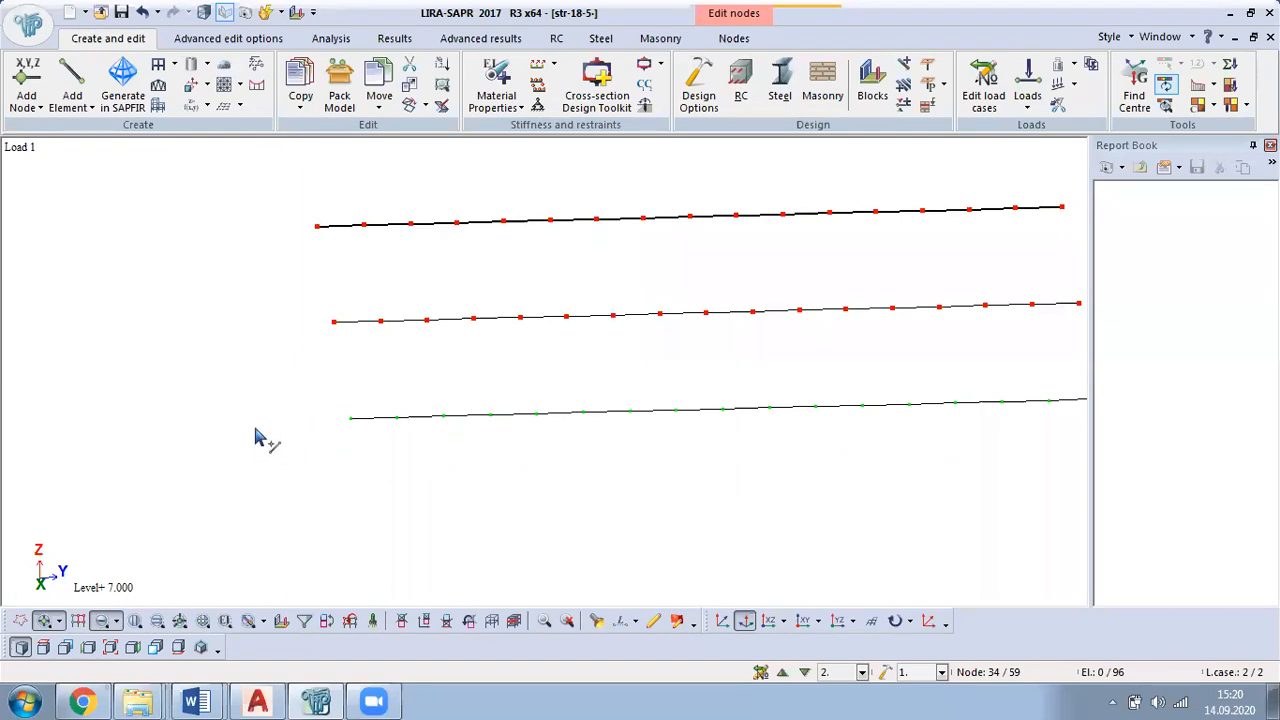
Step: Add deflection fixities in Y1 and Z1 to the front longitudinal beam's end bars with the option Create at ends of structural elements
click(372, 621)
drag(229, 399, 242, 442)
drag(926, 380, 932, 422)
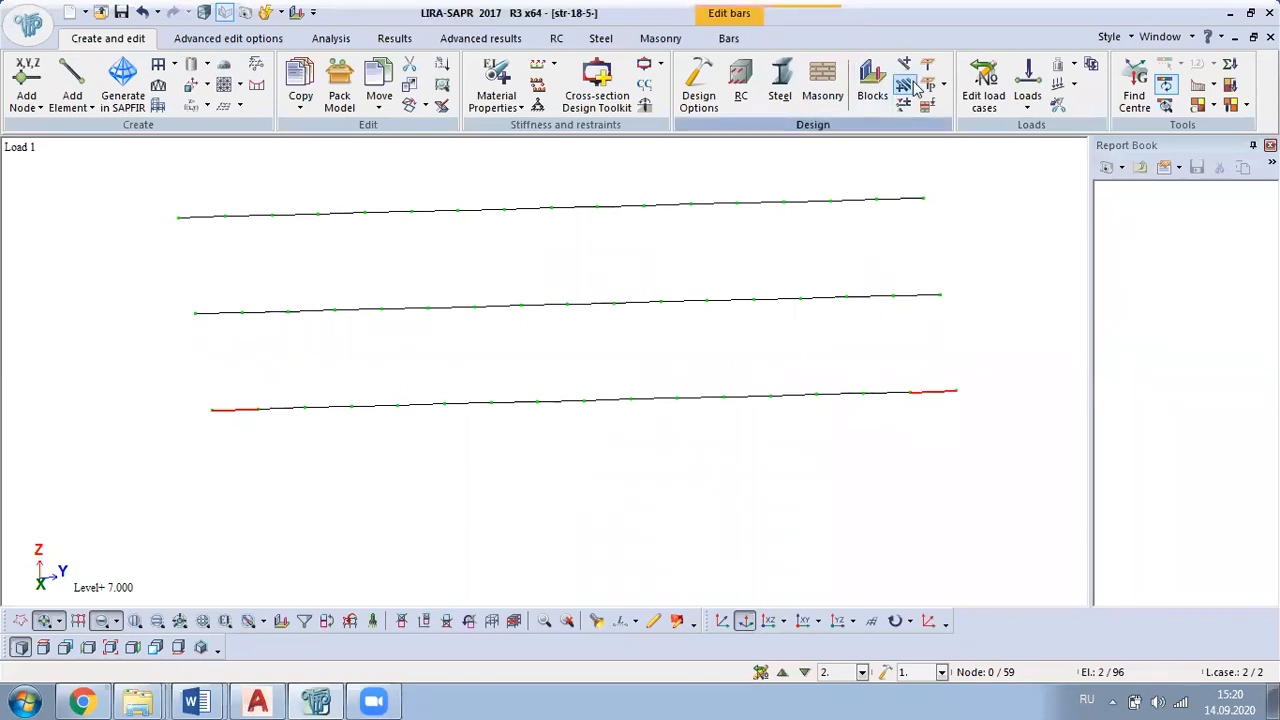
click(718, 40)
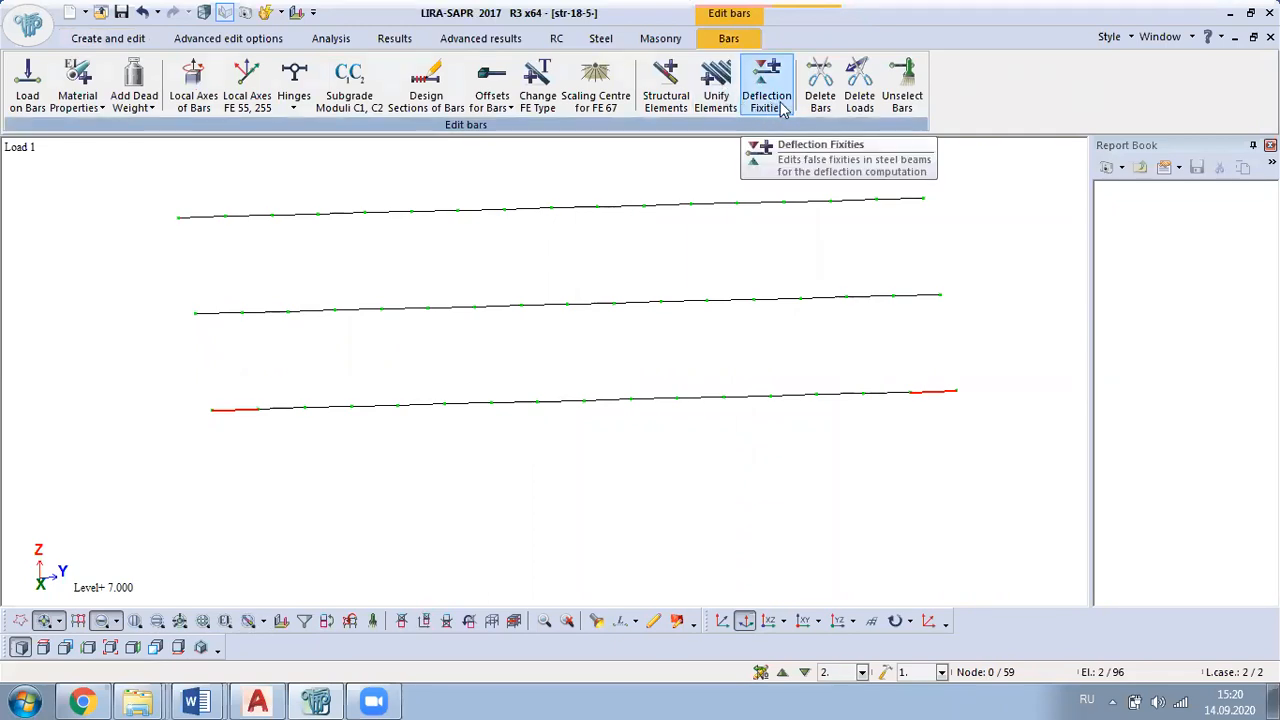
click(767, 95)
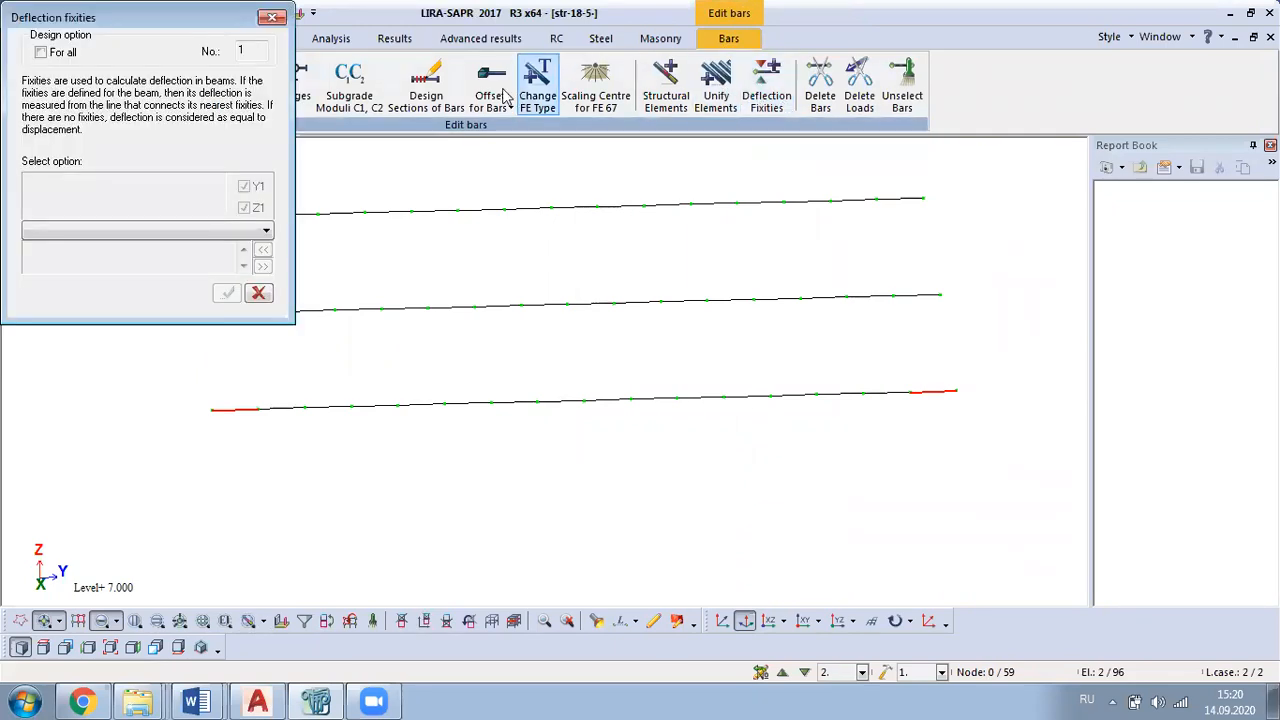
click(157, 232)
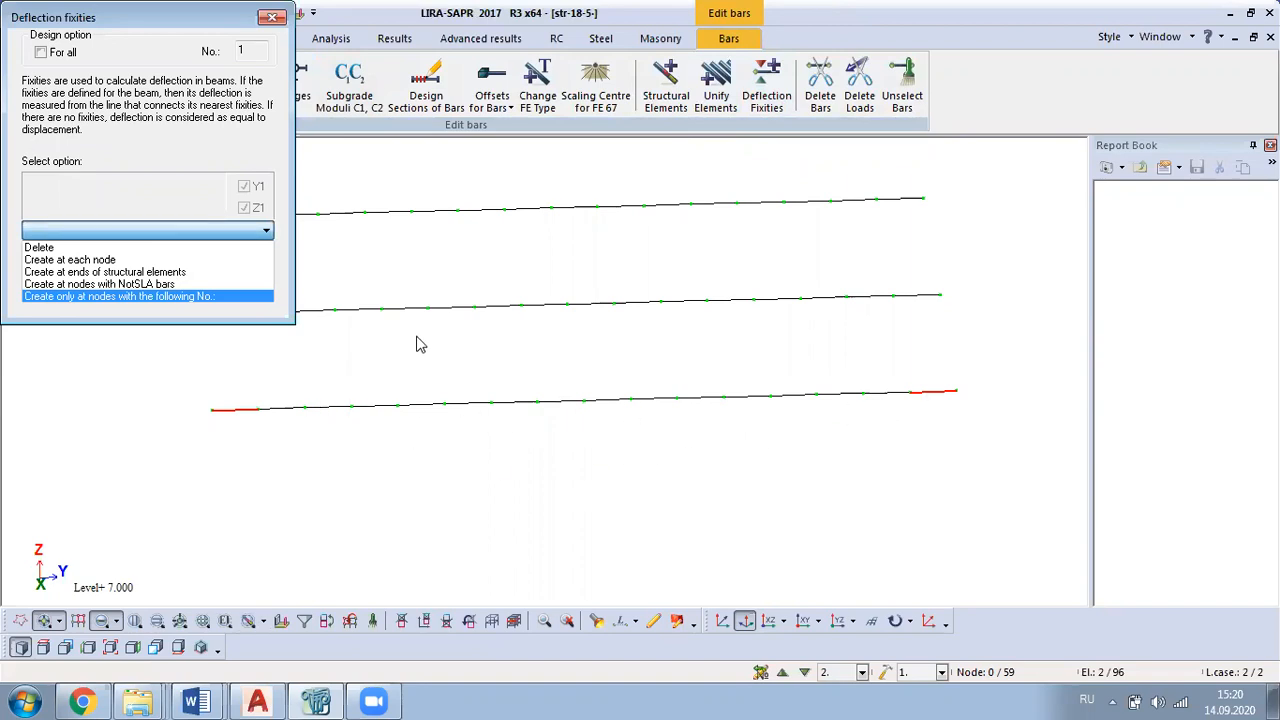
click(175, 275)
click(227, 293)
Step: Create deflection fixities at the structural element ends of the middle and rear longitudinal beams
middle_drag(522, 418, 649, 517)
drag(289, 419, 287, 456)
drag(987, 420, 966, 438)
click(227, 295)
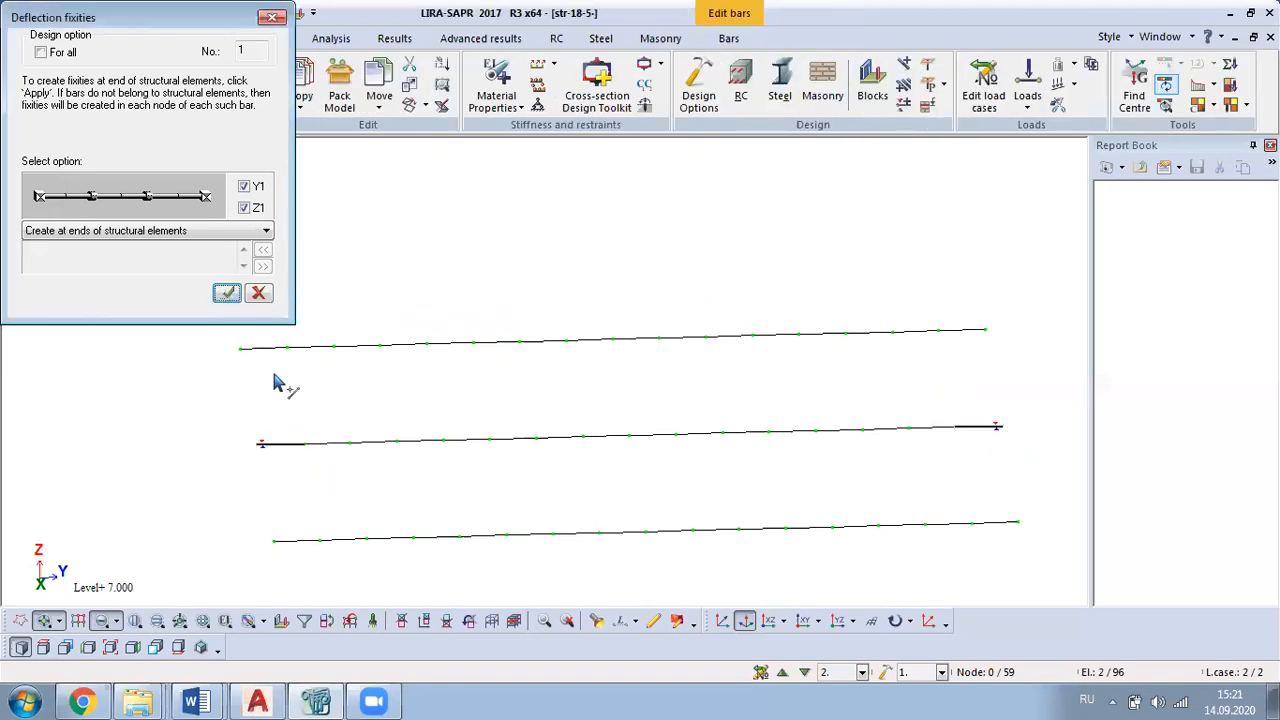
click(277, 348)
drag(977, 320, 955, 366)
click(228, 294)
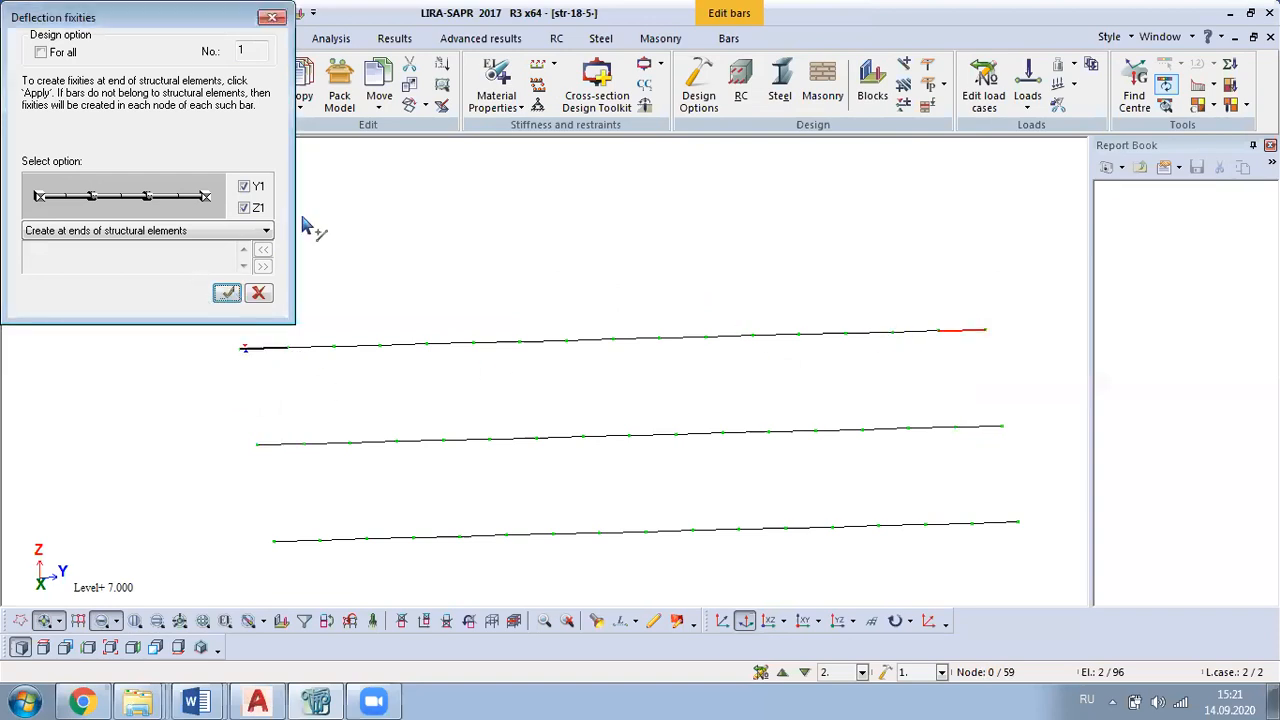
click(272, 17)
Step: Restore the full frame model from the isolated longitudinal beams
right_click(251, 193)
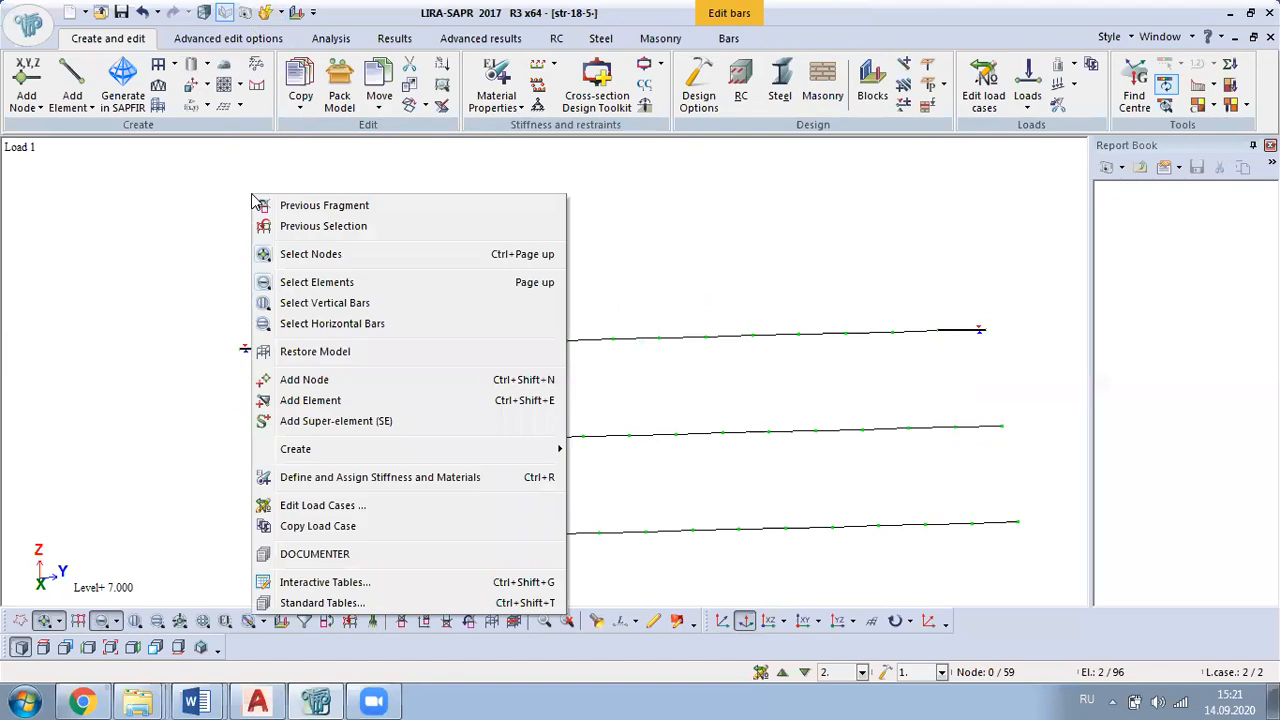
click(372, 354)
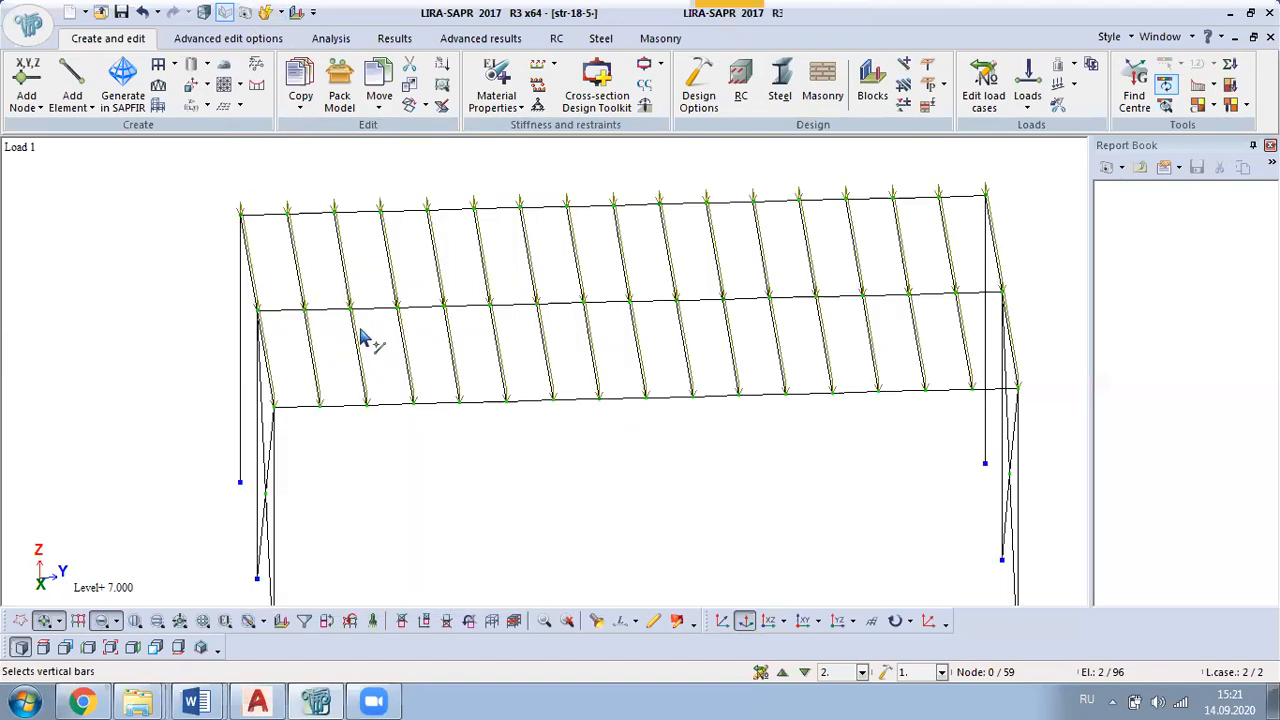
middle_drag(404, 445, 504, 424)
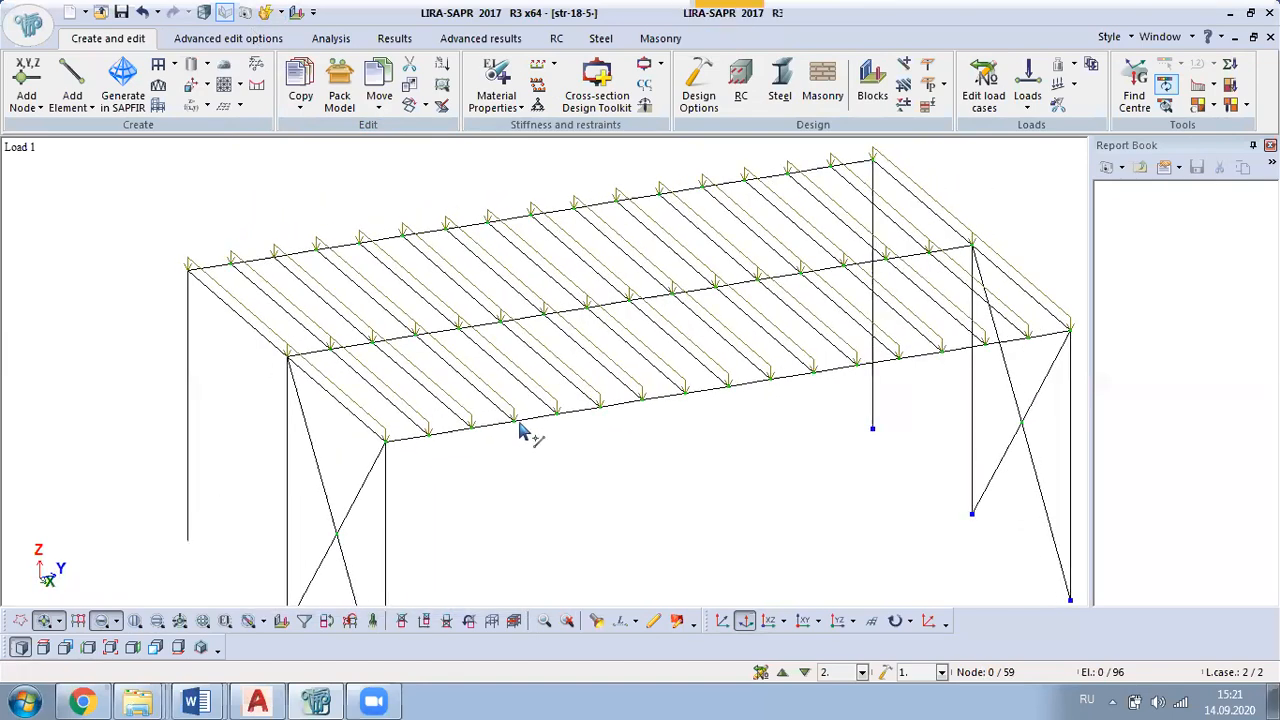
middle_drag(670, 426, 558, 487)
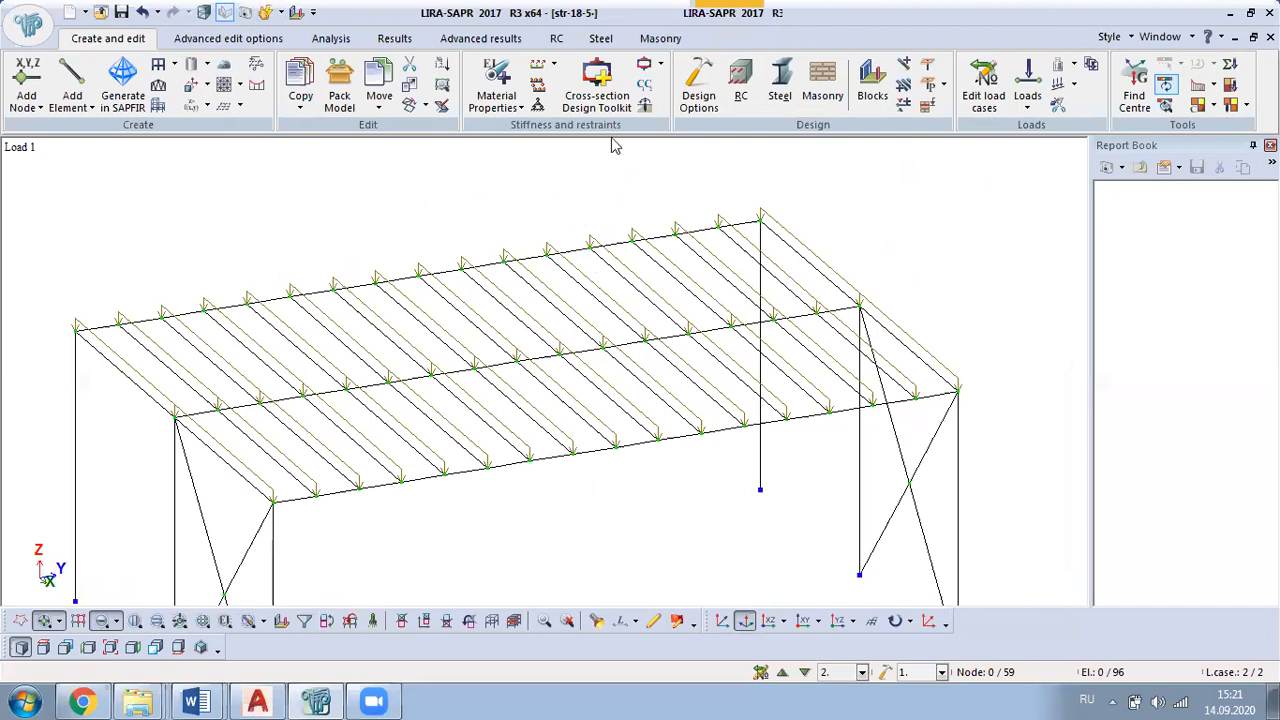
Step: Filter elements by stiffness 3. I-section 33 (B-2) and isolate the selected transverse beams
click(306, 620)
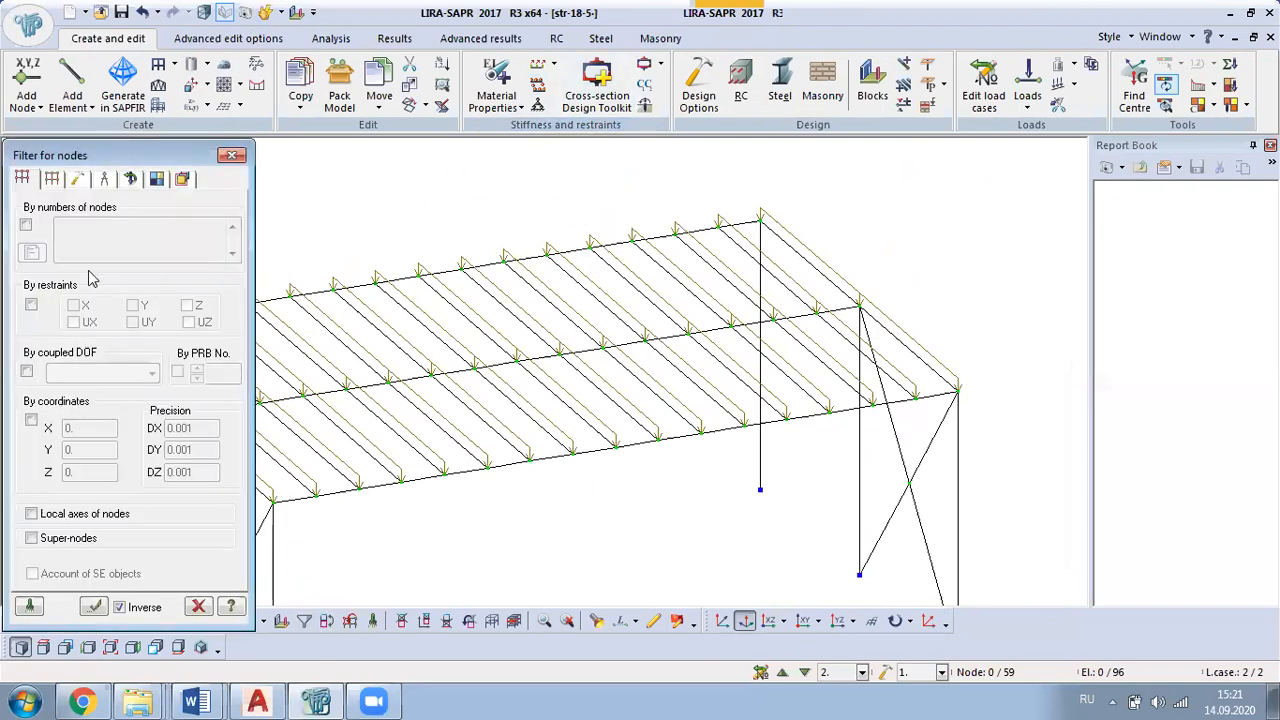
click(53, 180)
click(32, 366)
click(52, 367)
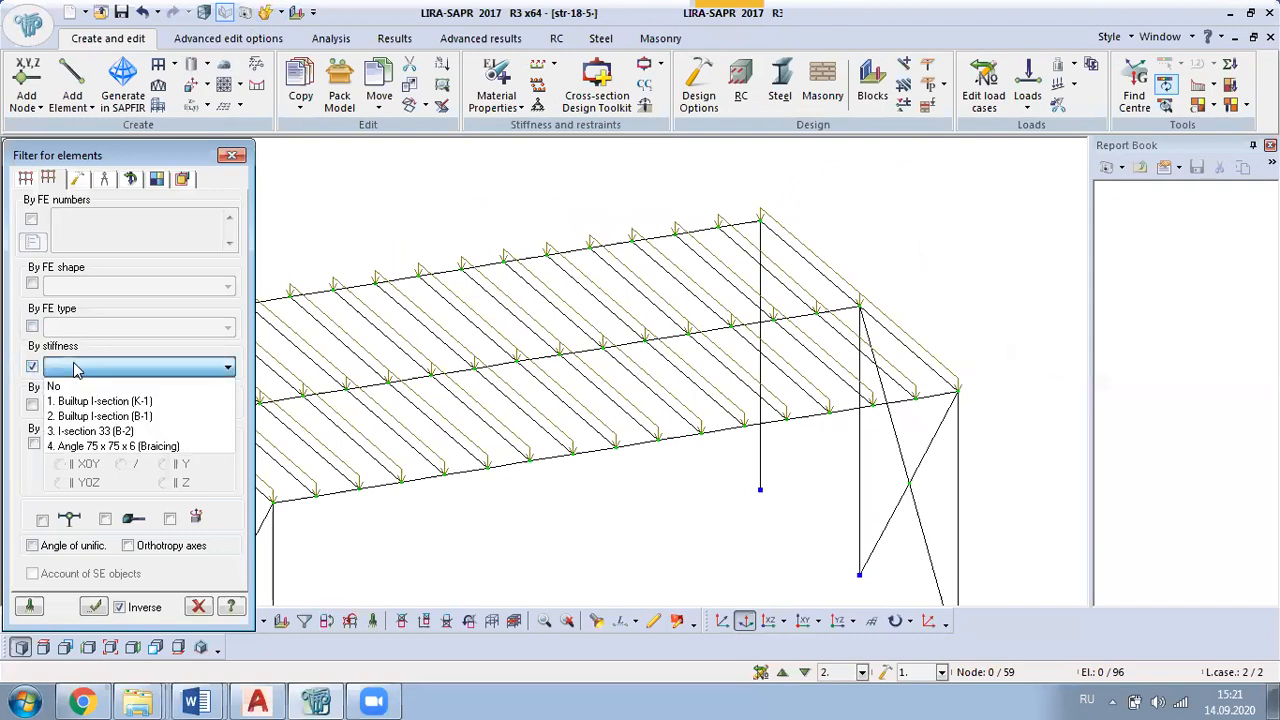
click(162, 431)
click(93, 606)
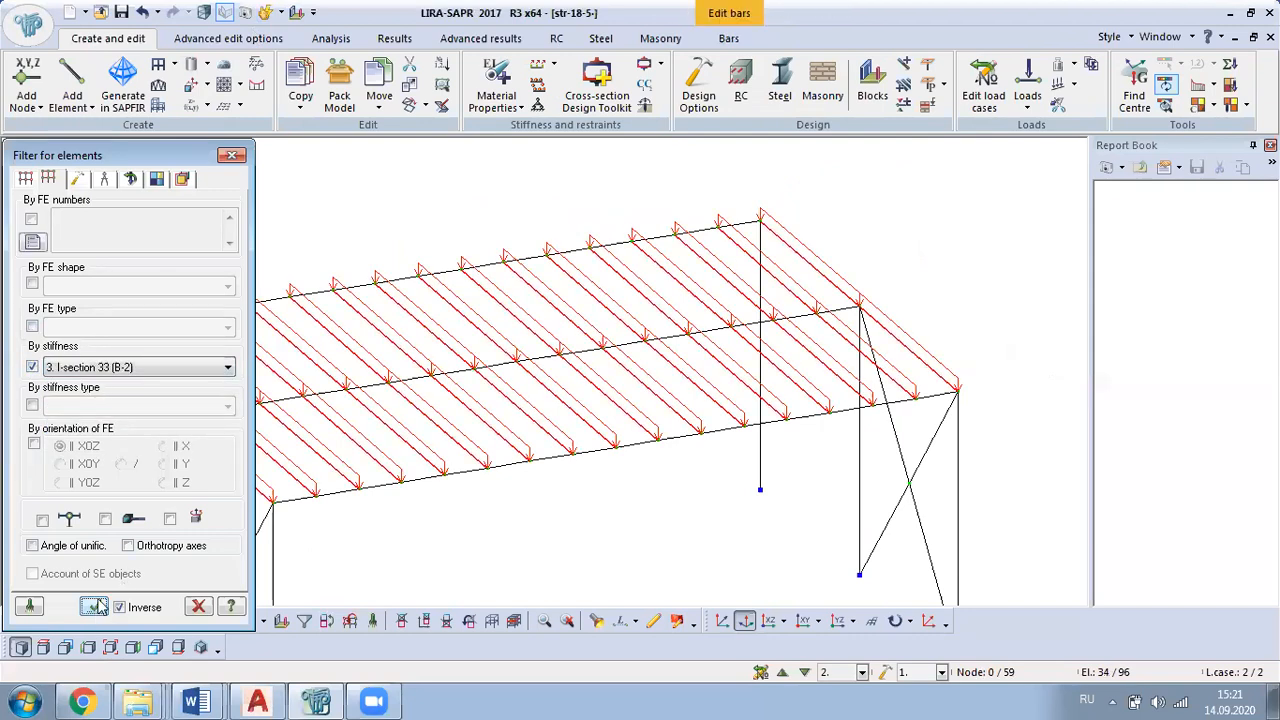
right_click(334, 260)
click(405, 55)
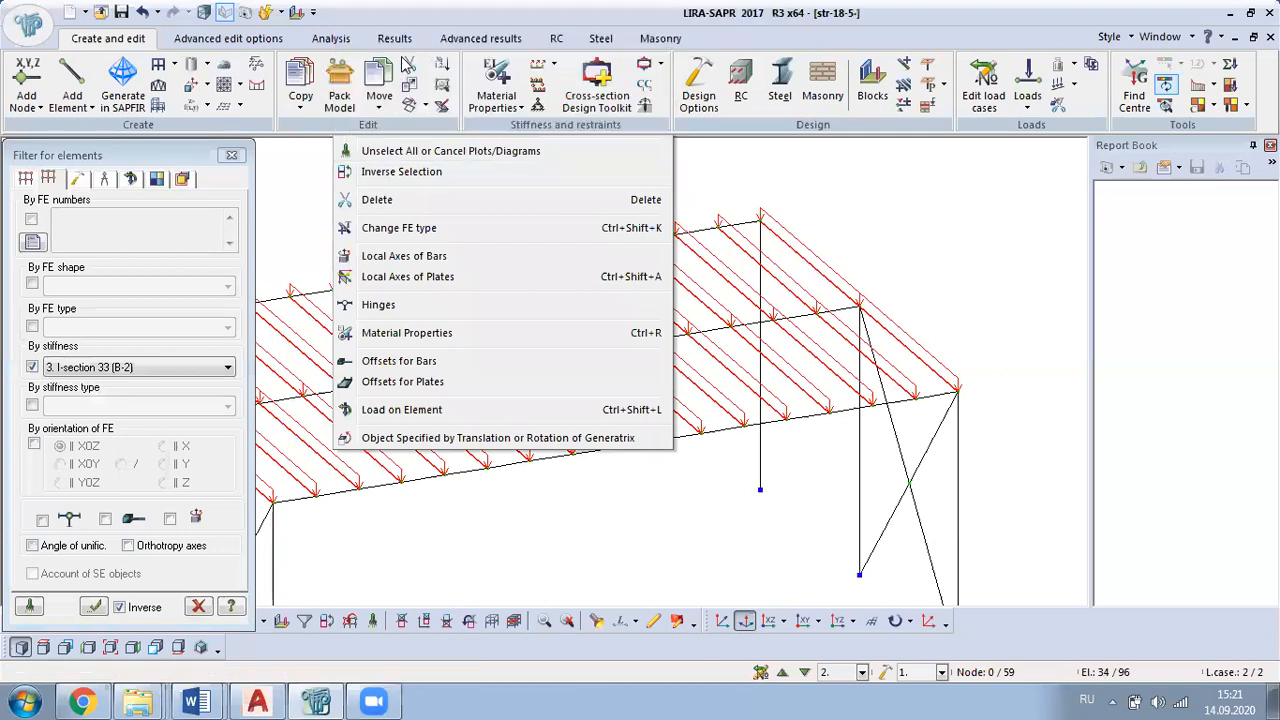
click(231, 157)
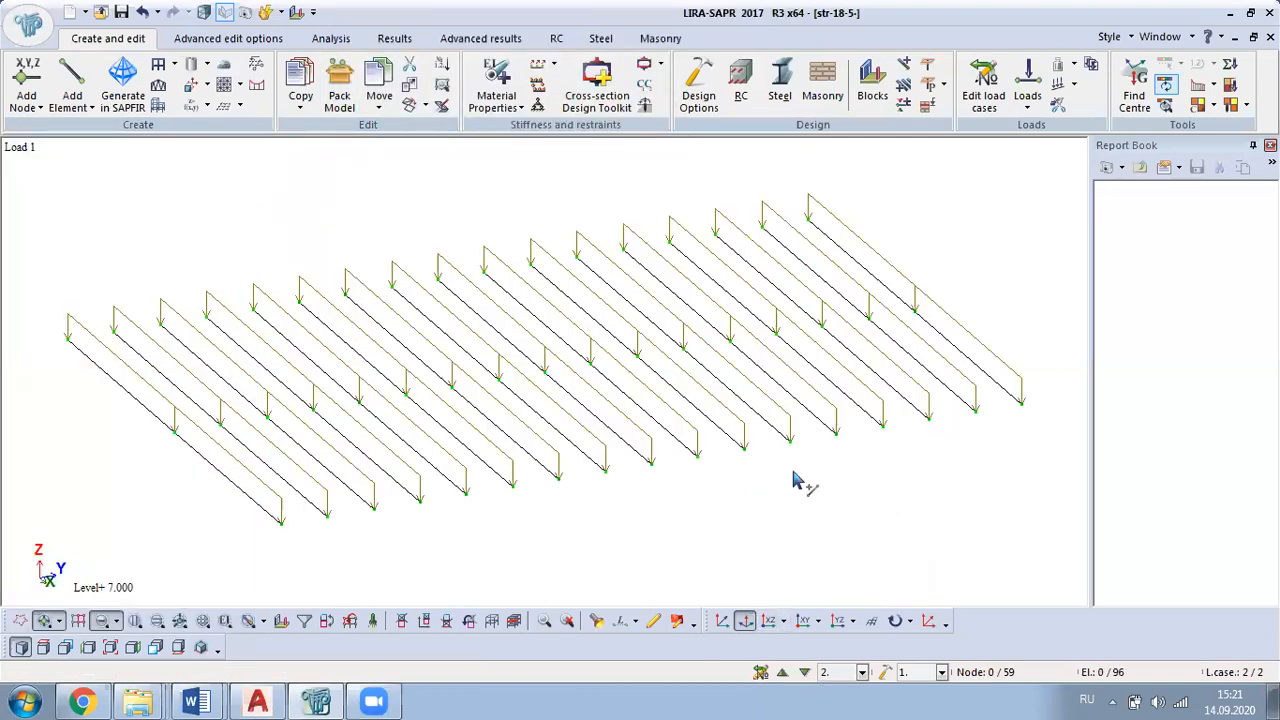
Step: Create Y1 and Z1 deflection fixities on all isolated transverse beams with the option Create at each node
scroll(755, 455, down, 1)
middle_drag(755, 462, 586, 443)
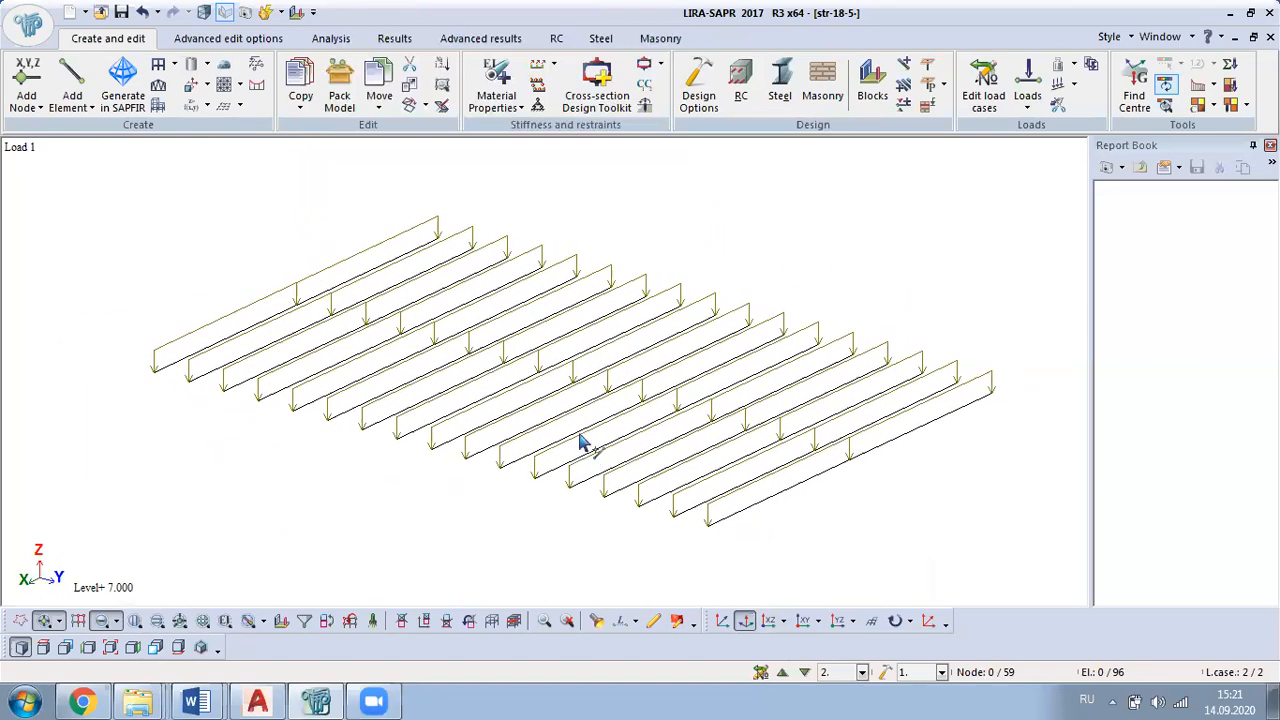
scroll(762, 348, down, 5)
scroll(855, 383, up, 4)
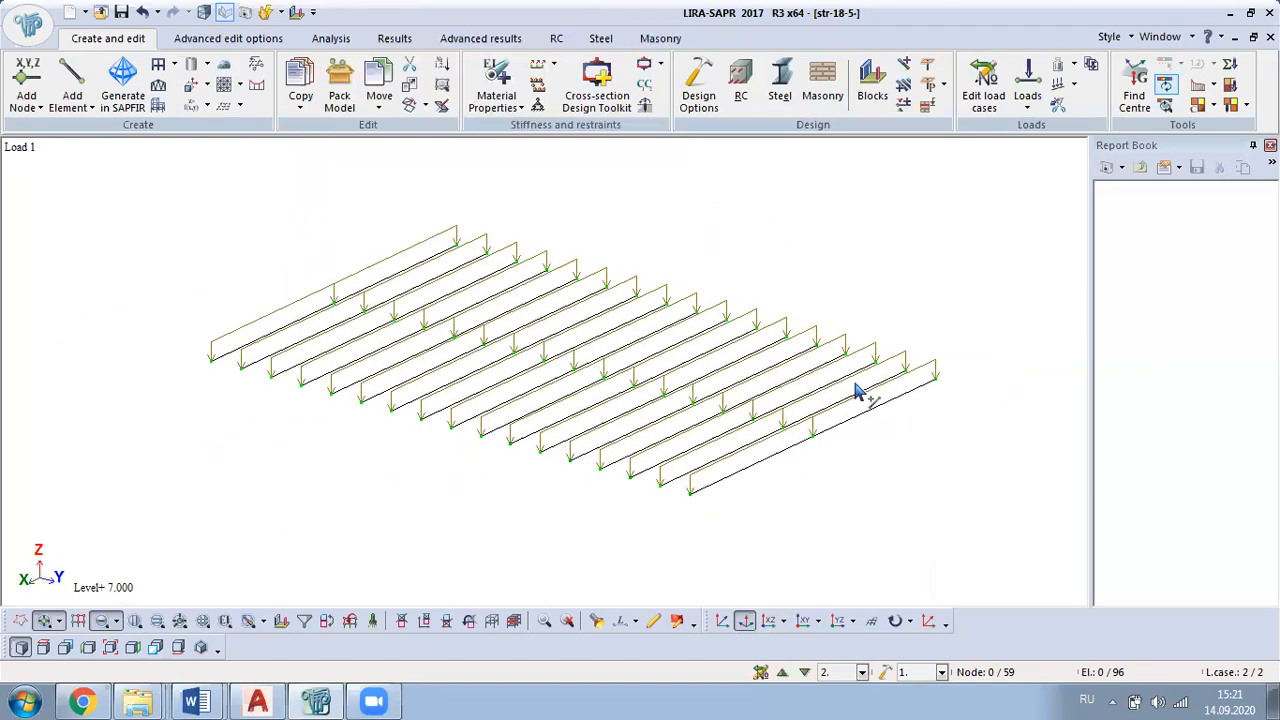
key(ctrl+a)
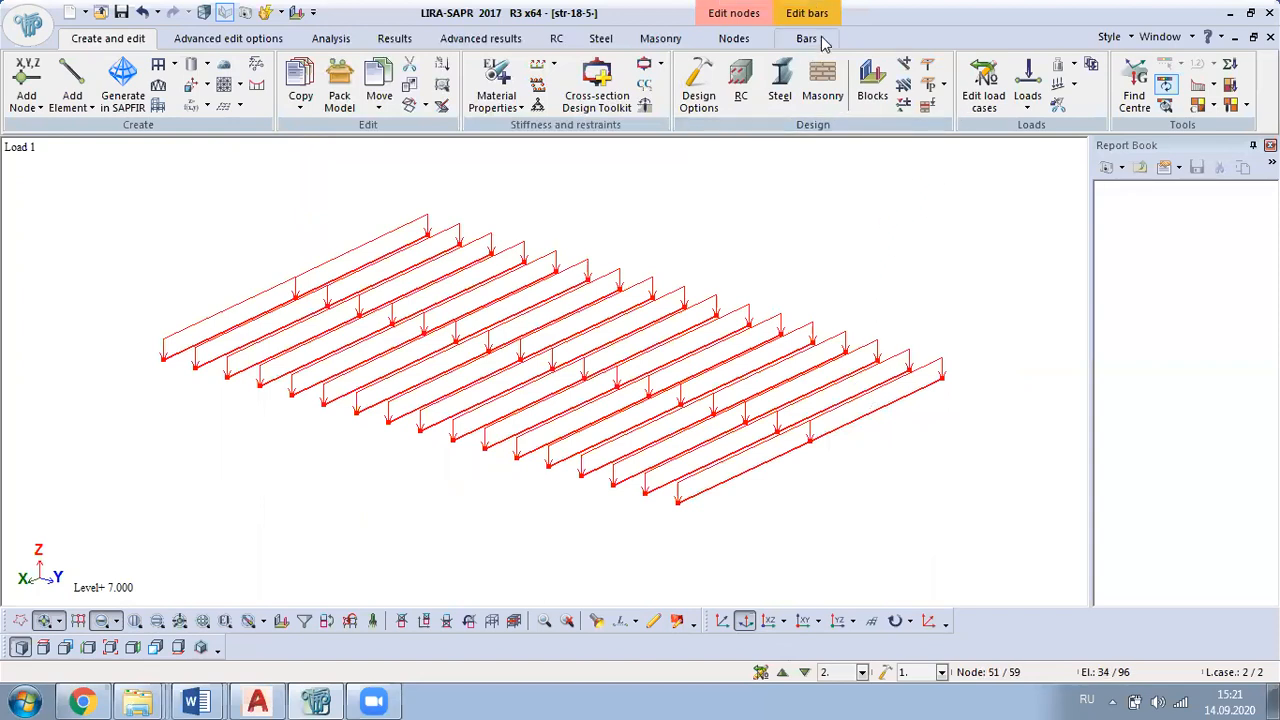
click(818, 38)
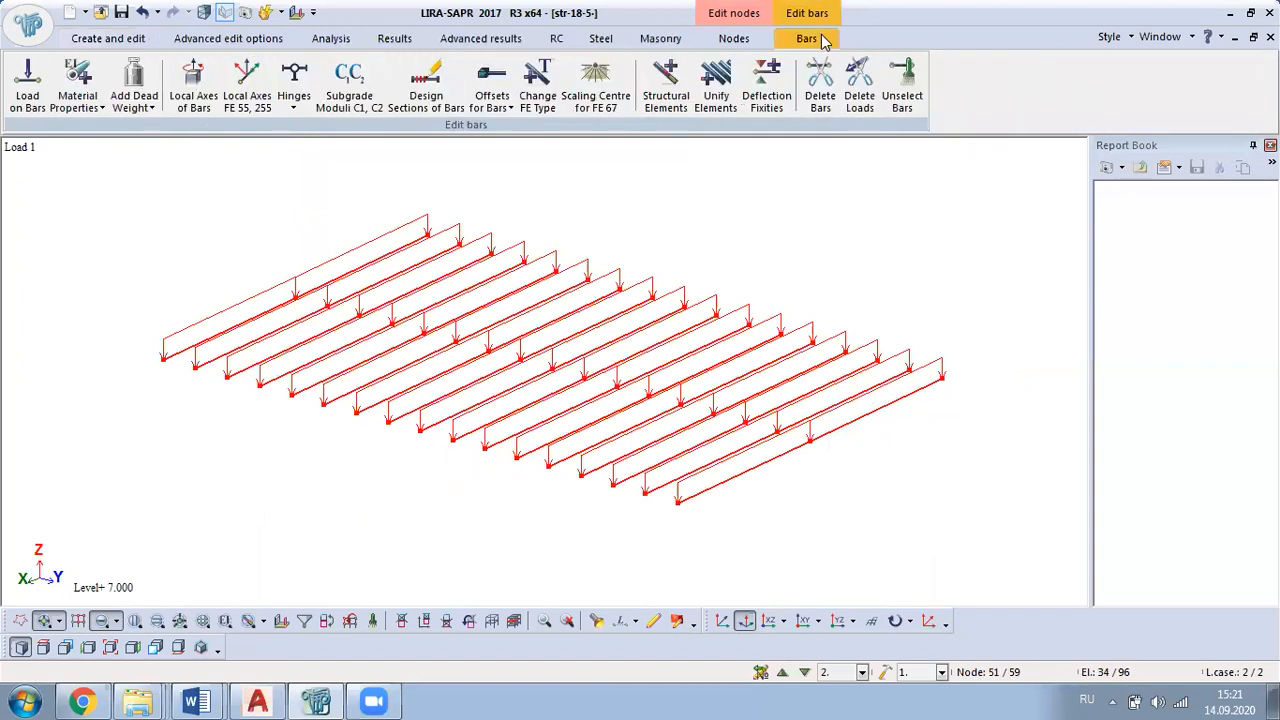
click(770, 90)
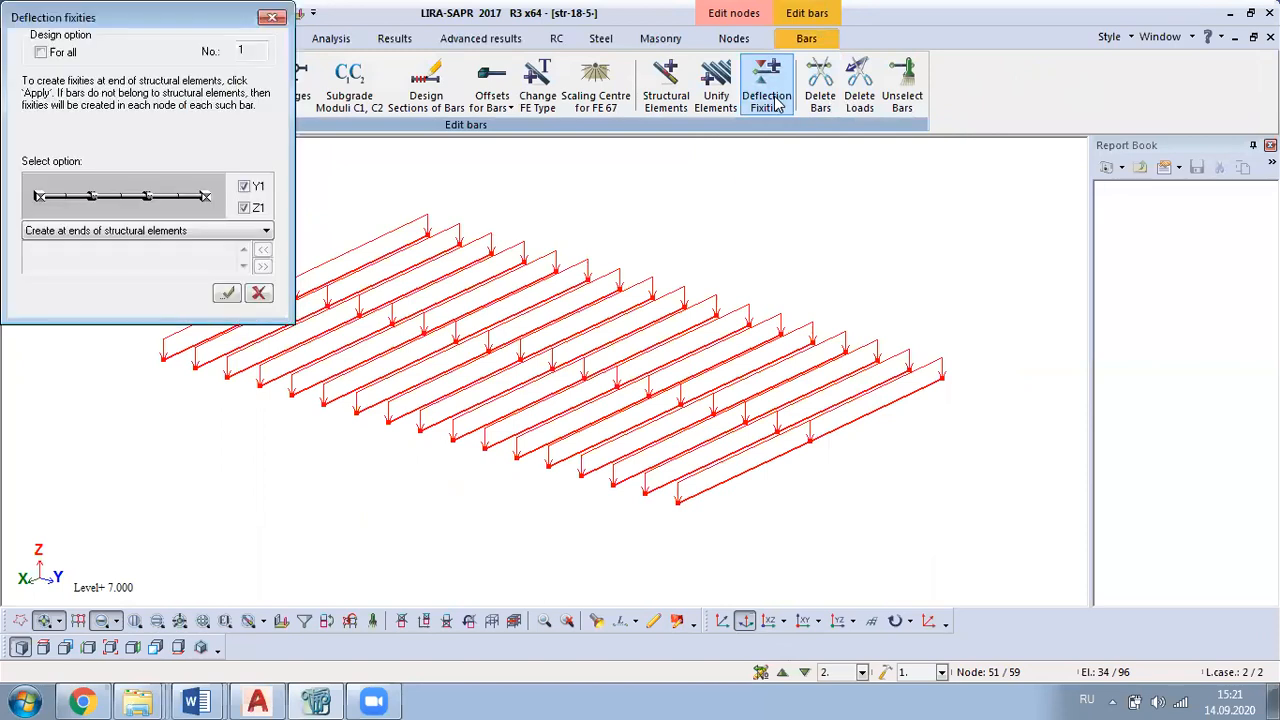
click(210, 231)
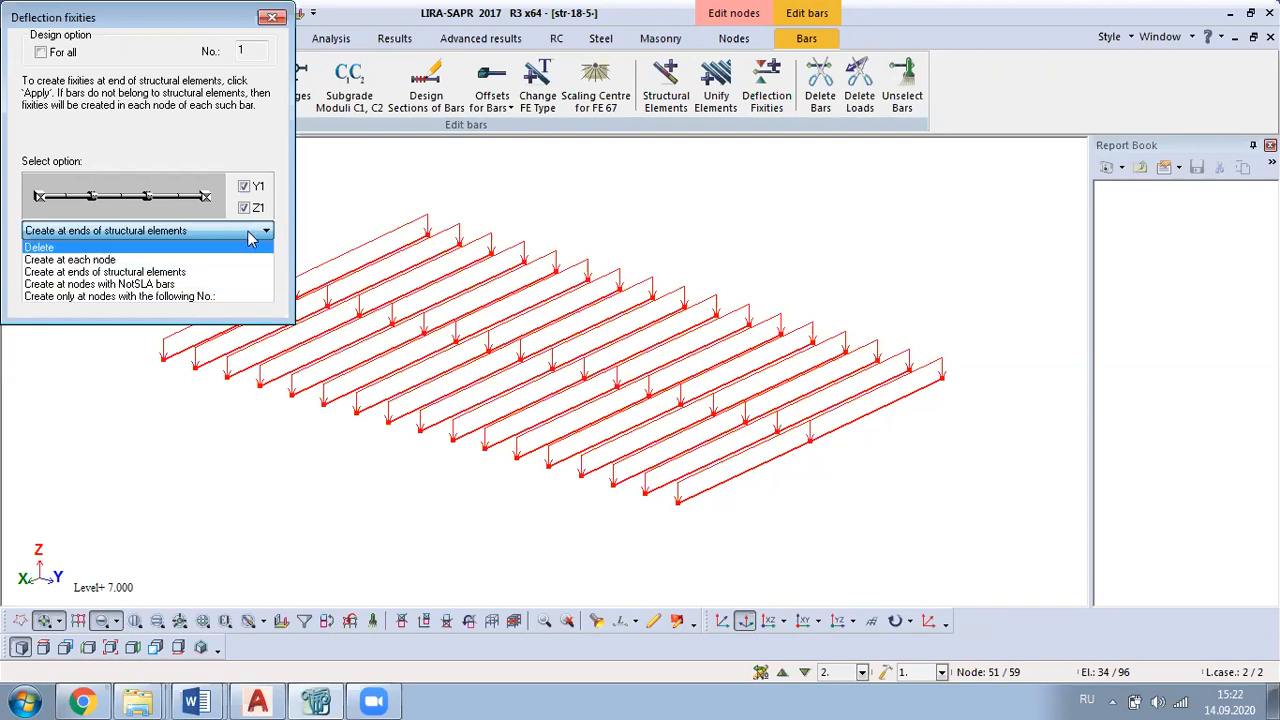
click(93, 261)
click(227, 292)
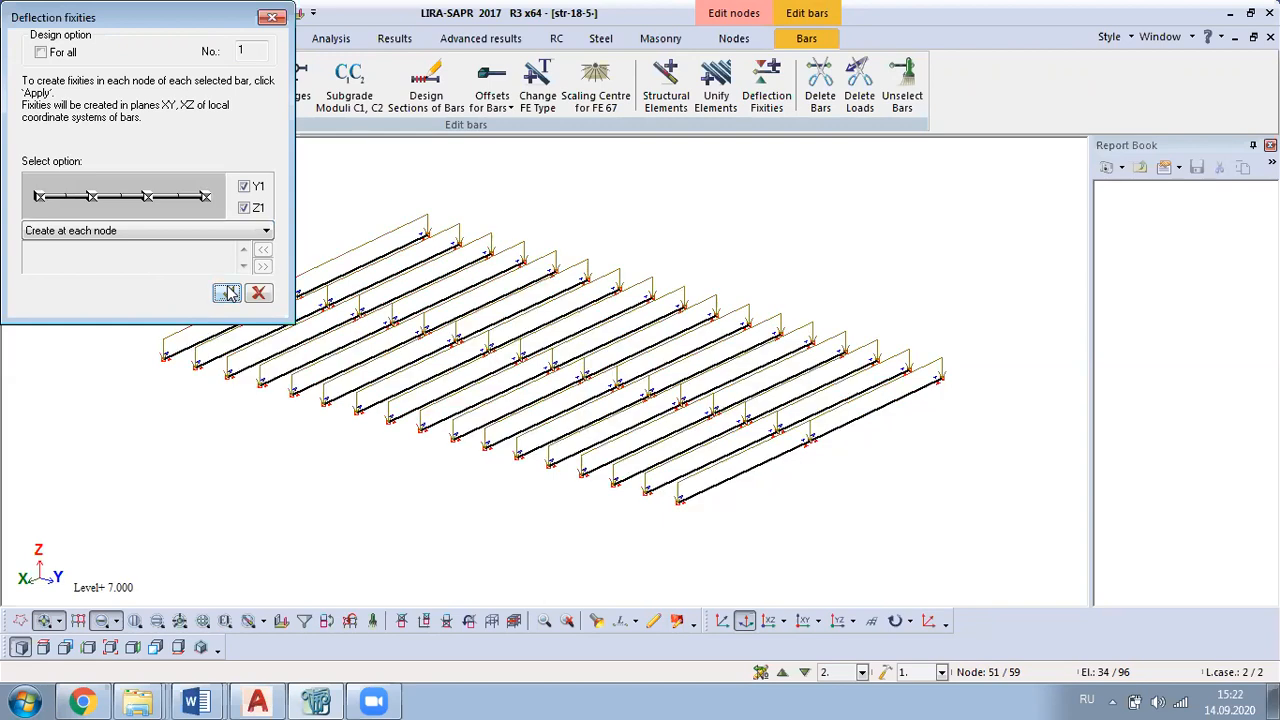
click(271, 18)
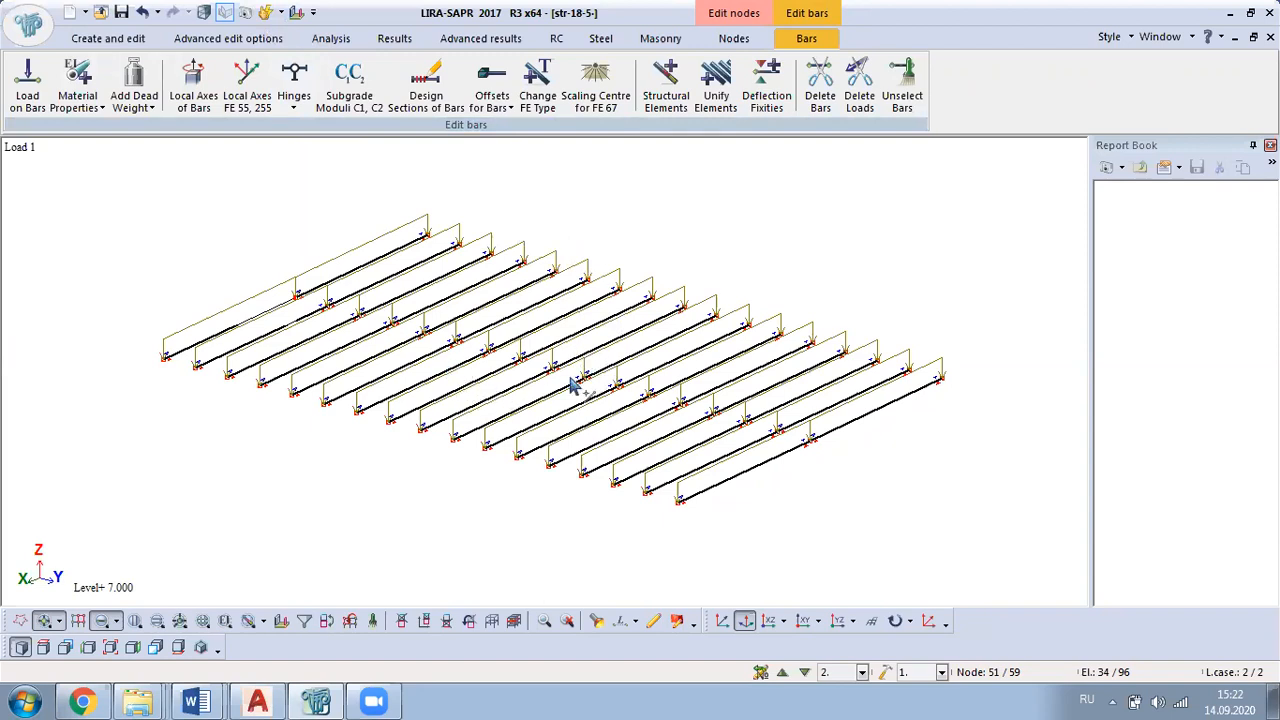
Step: Restore the full frame model from the isolated transverse beams and clear the node selection
click(866, 490)
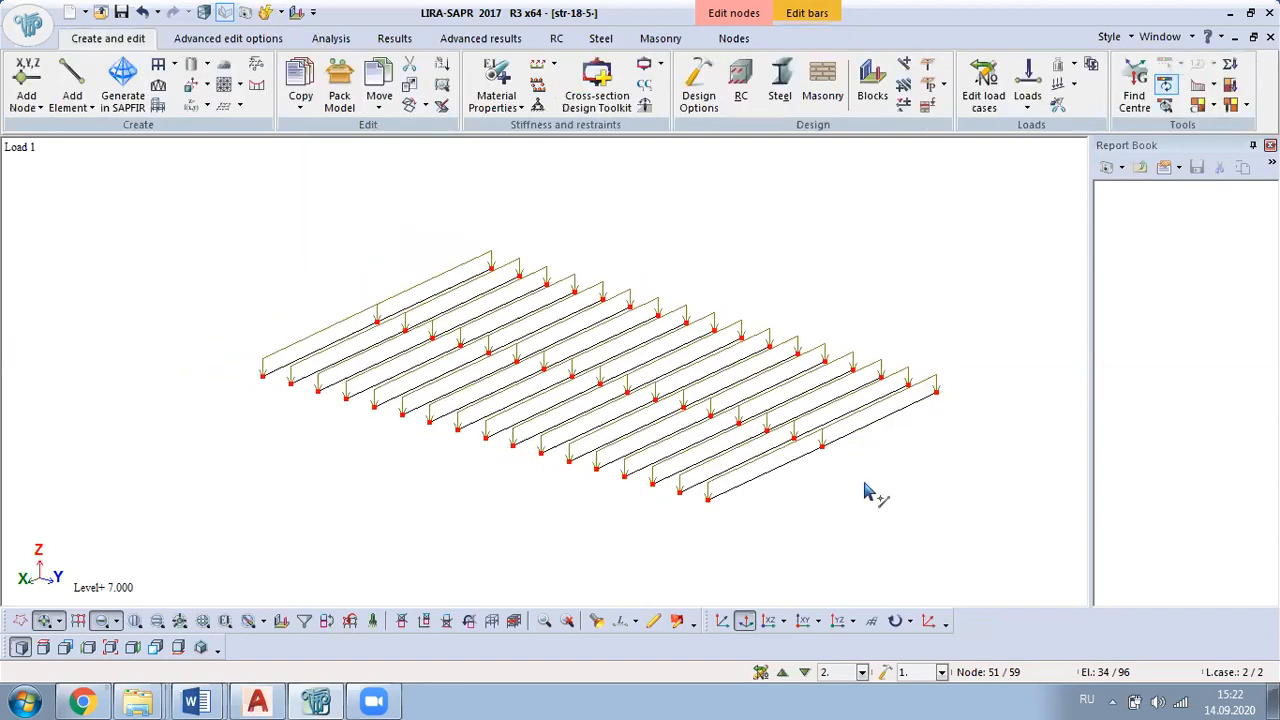
middle_drag(646, 457, 337, 268)
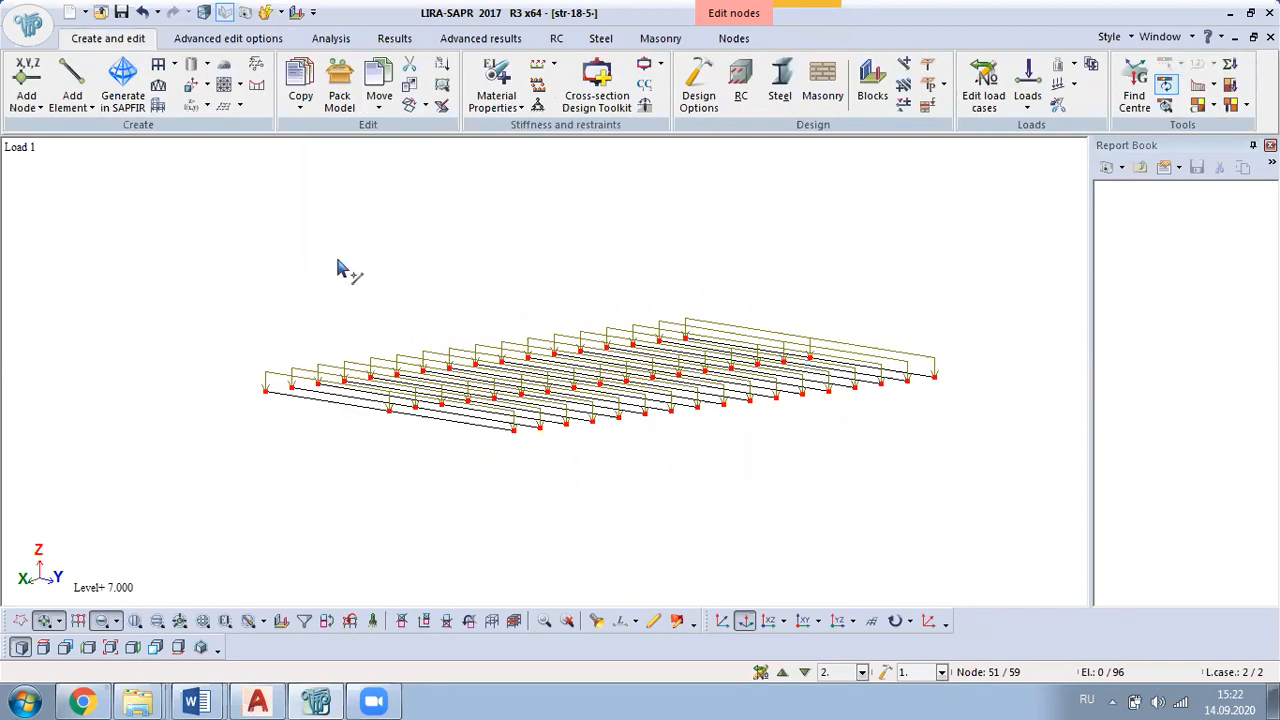
right_click(280, 196)
click(353, 324)
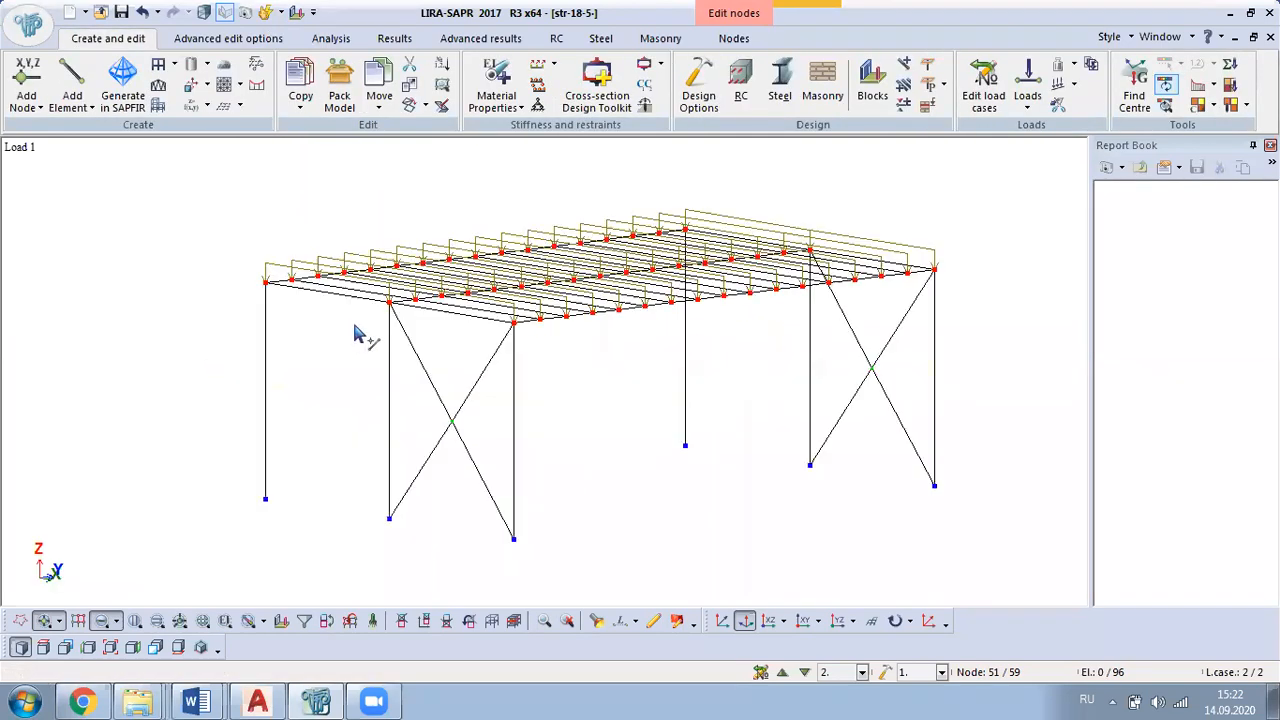
middle_drag(414, 357, 476, 435)
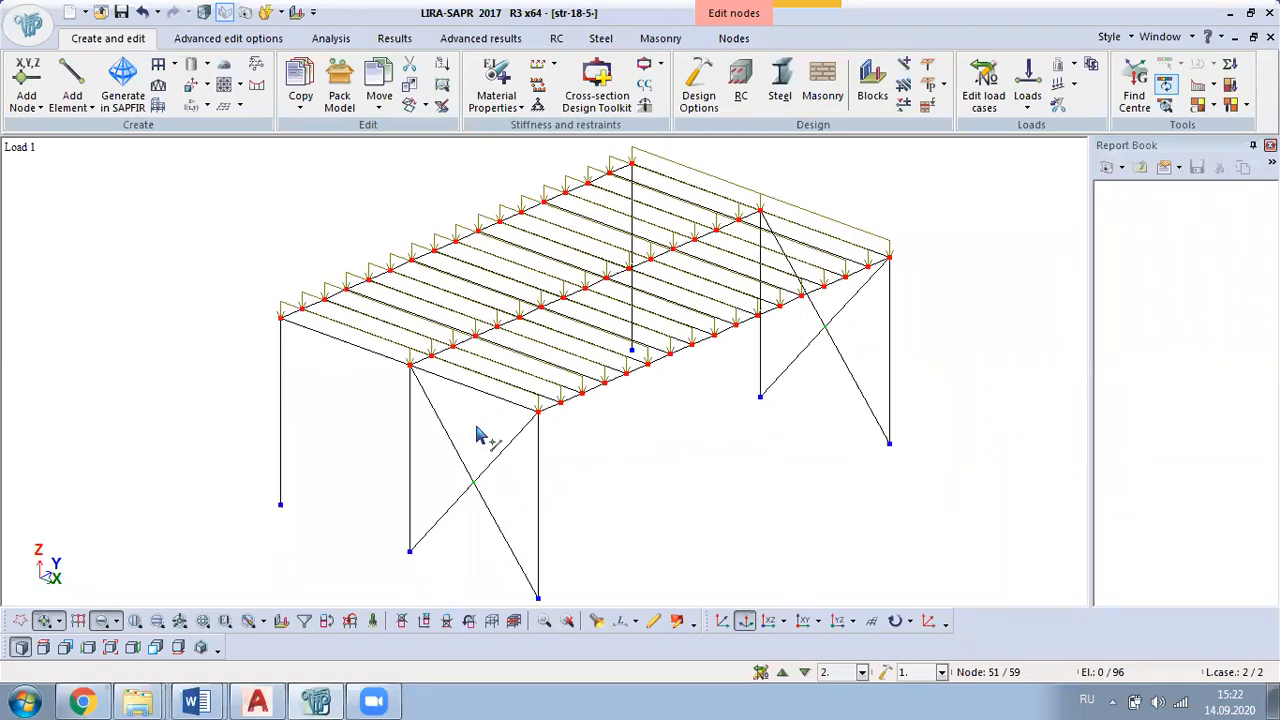
scroll(468, 392, up, 2)
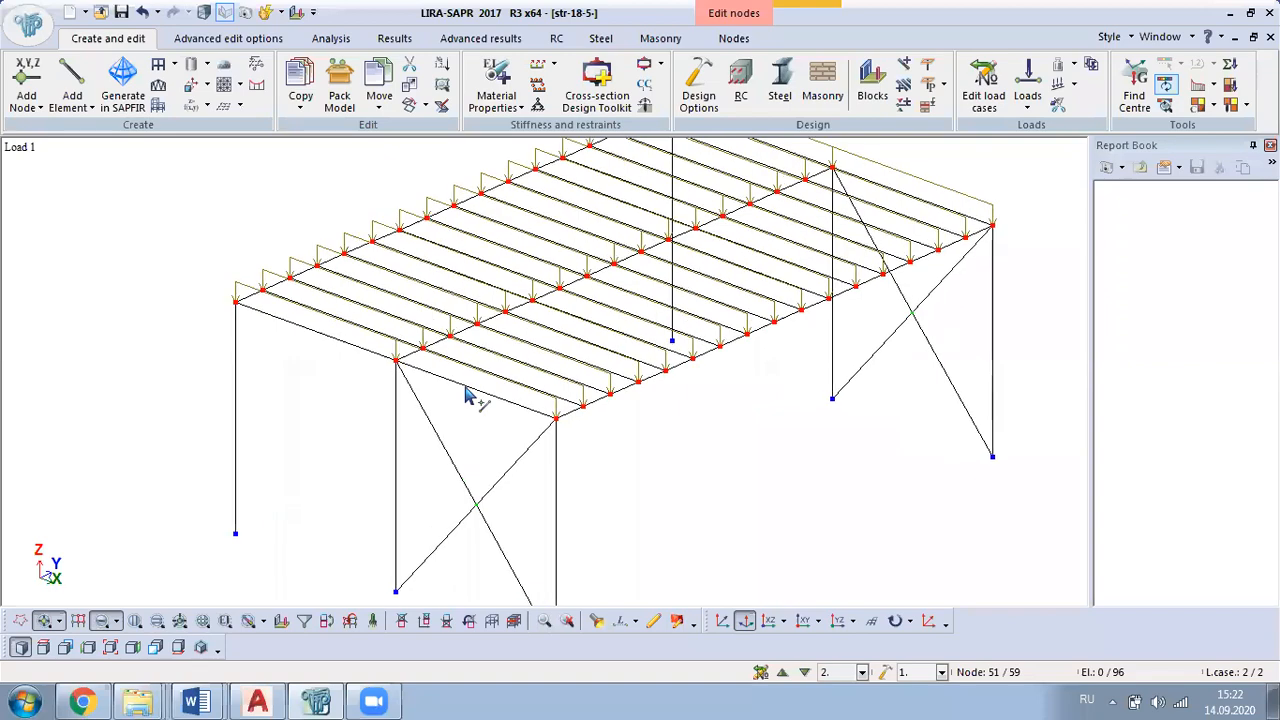
scroll(480, 292, down, 3)
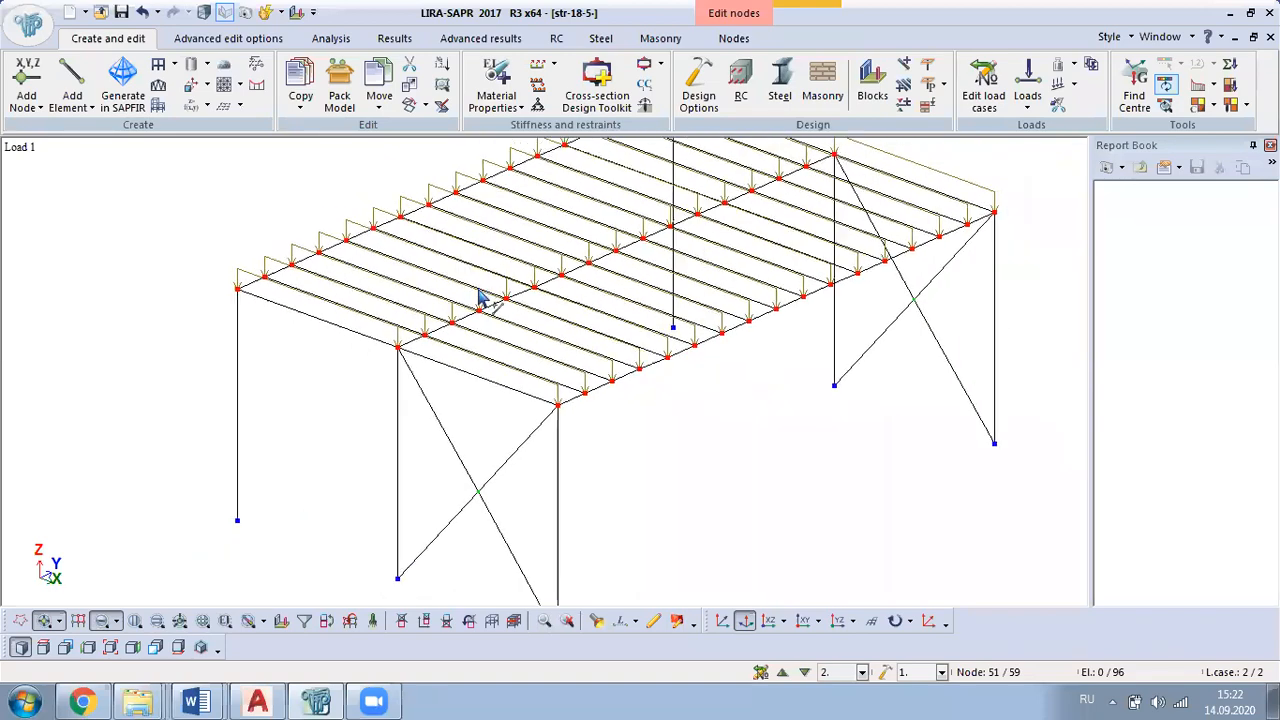
middle_drag(750, 258, 617, 457)
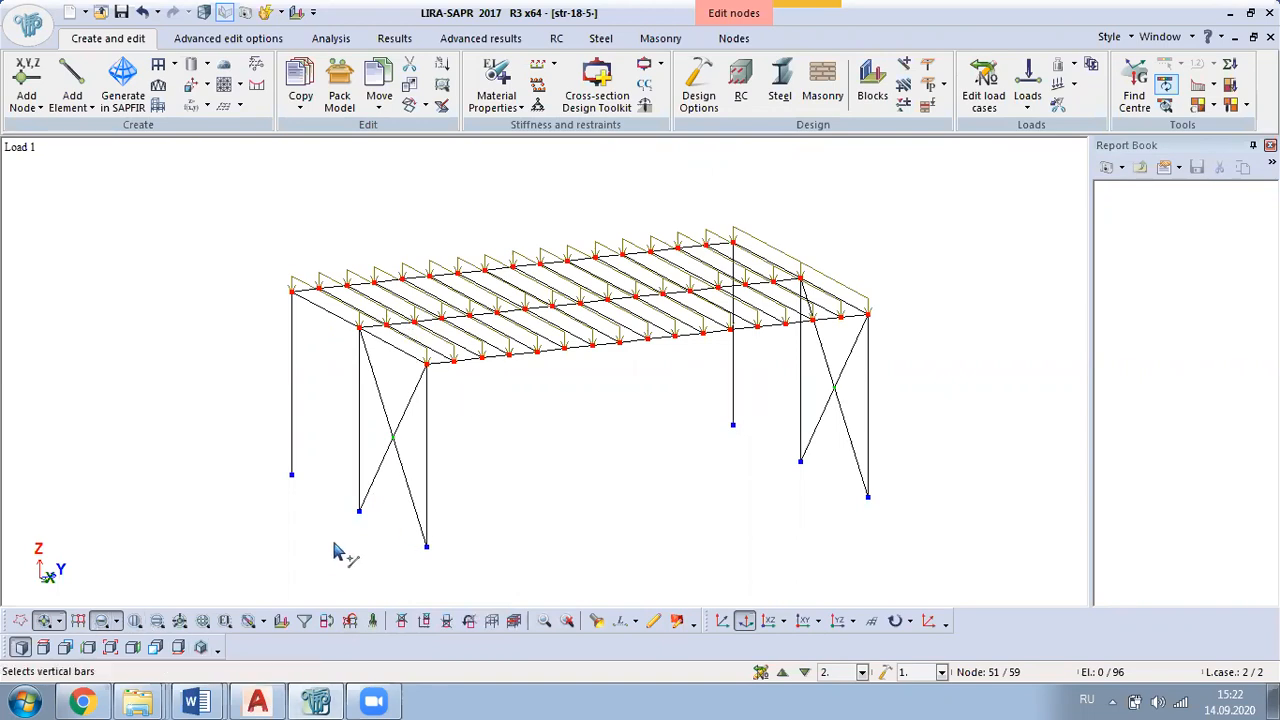
click(374, 622)
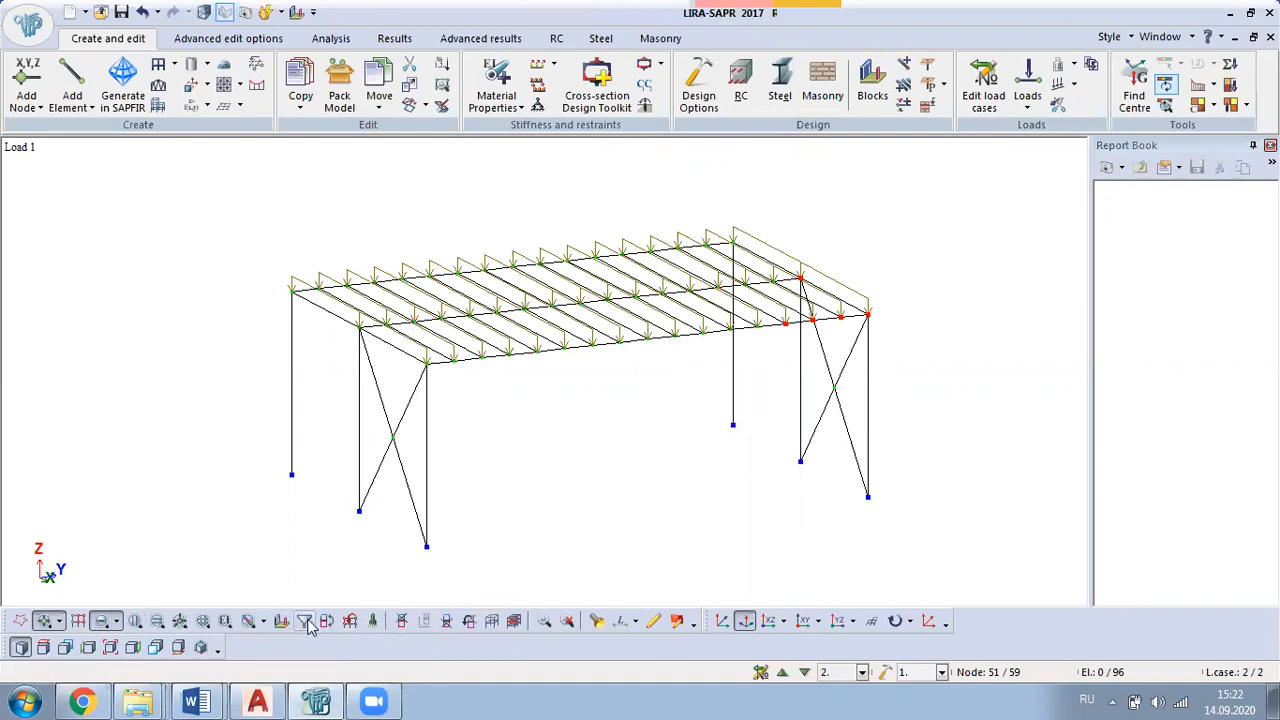
Step: Select the transverse deck beams by filtering elements by stiffness 3. I-section 33 (B-2)
click(304, 620)
click(48, 179)
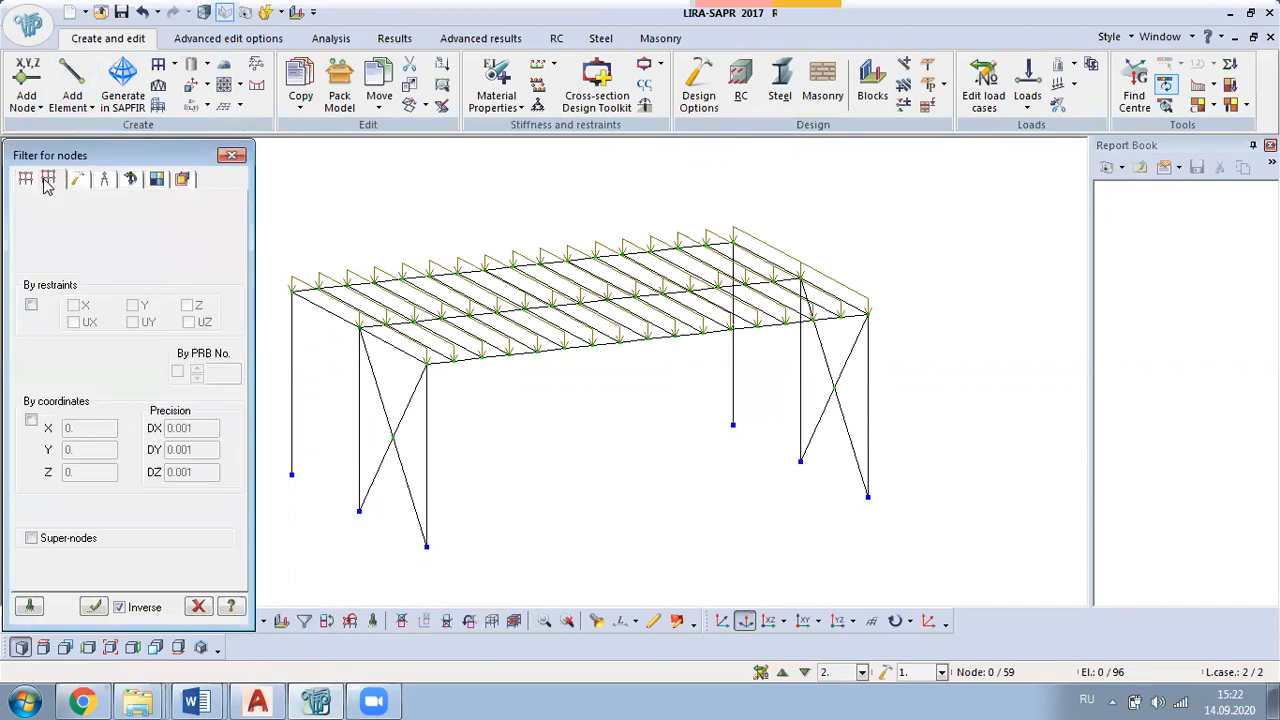
click(32, 366)
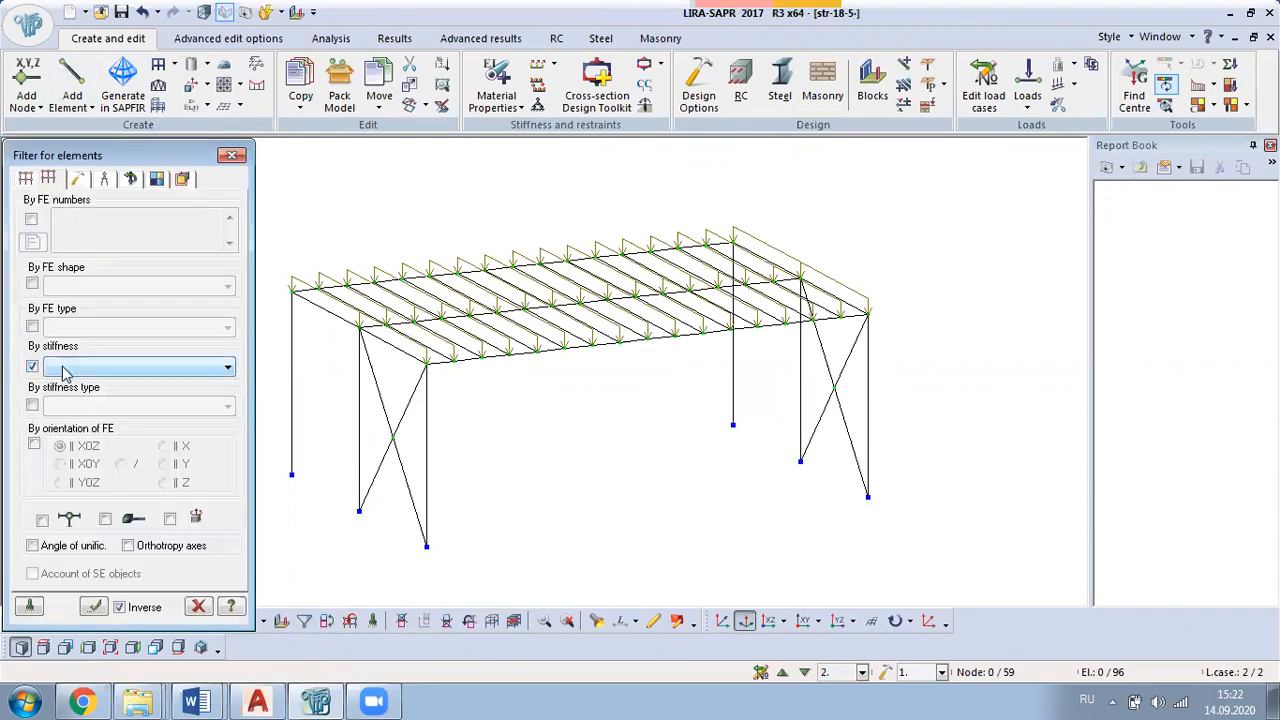
click(62, 370)
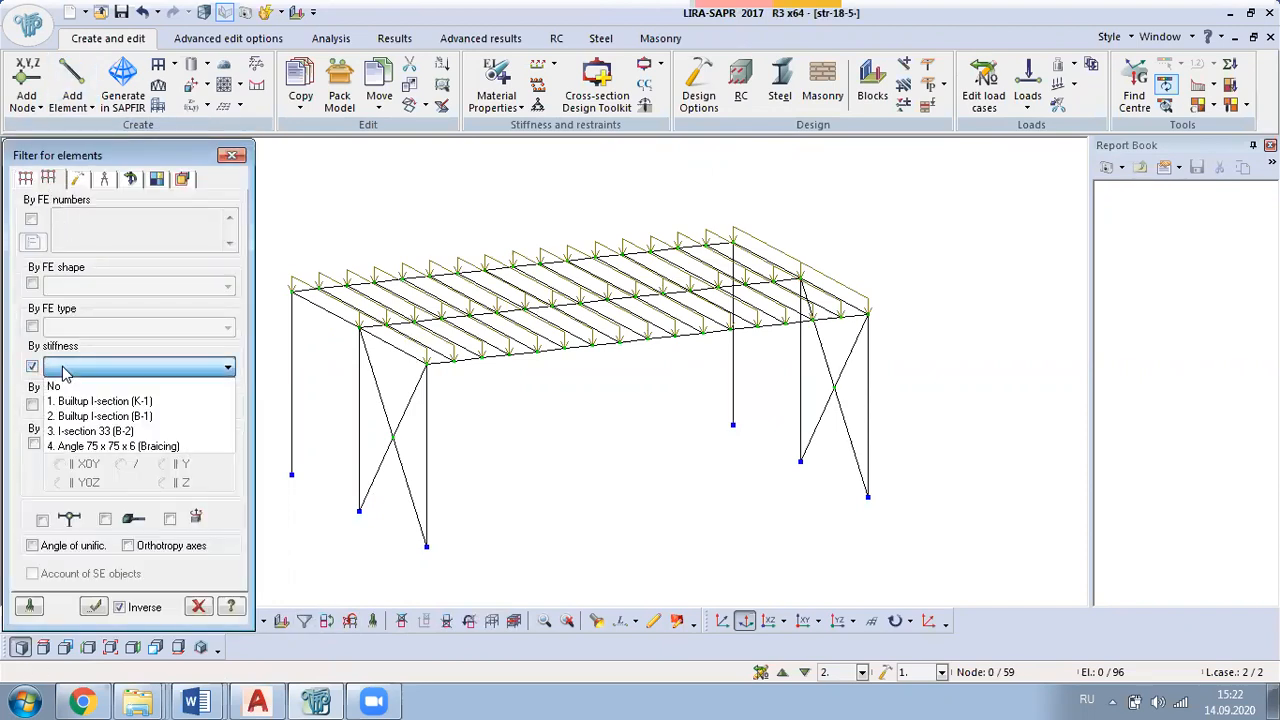
click(100, 434)
click(93, 606)
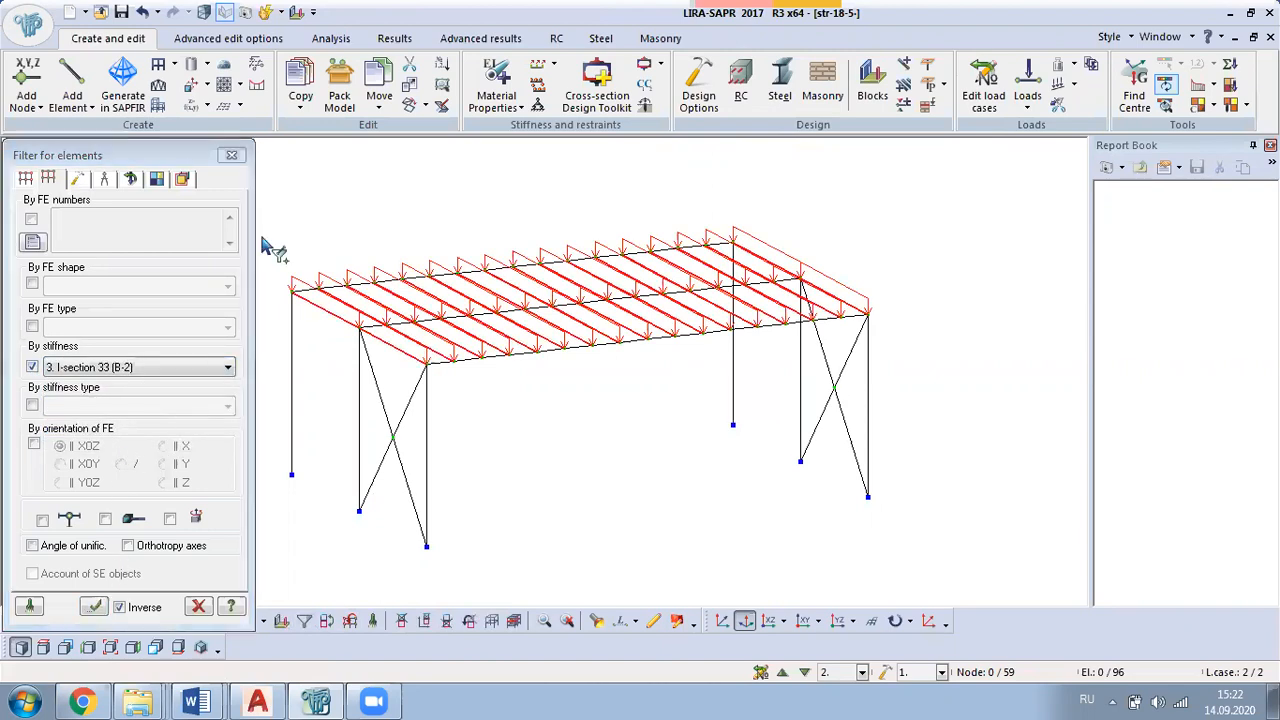
click(232, 155)
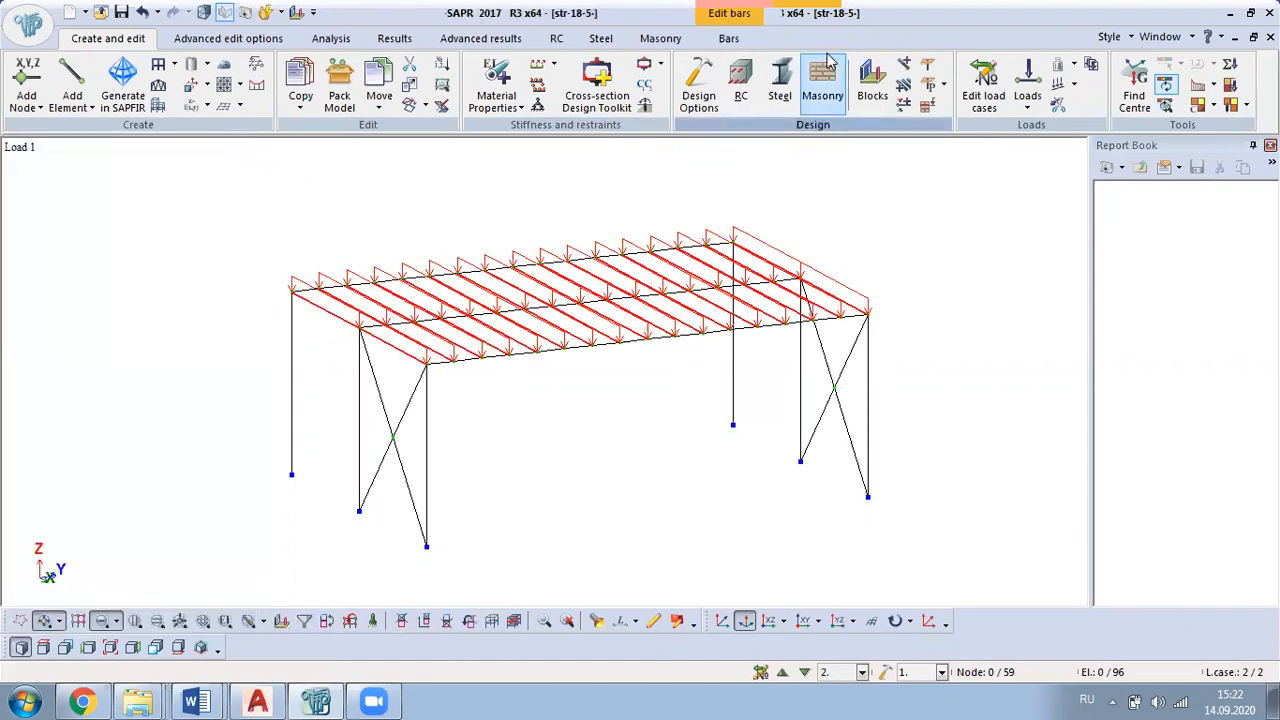
Step: Assign UY hinges at the 1st and 2nd nodes of the selected transverse beams
click(730, 39)
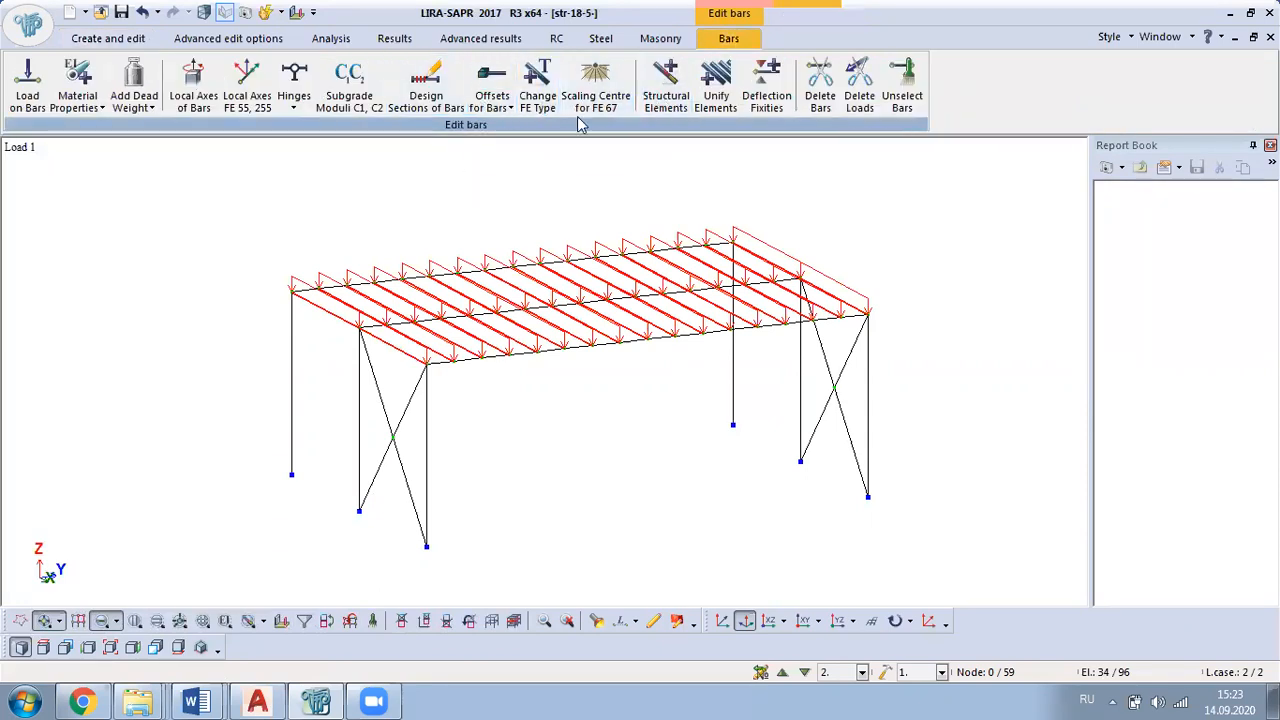
click(295, 108)
click(298, 136)
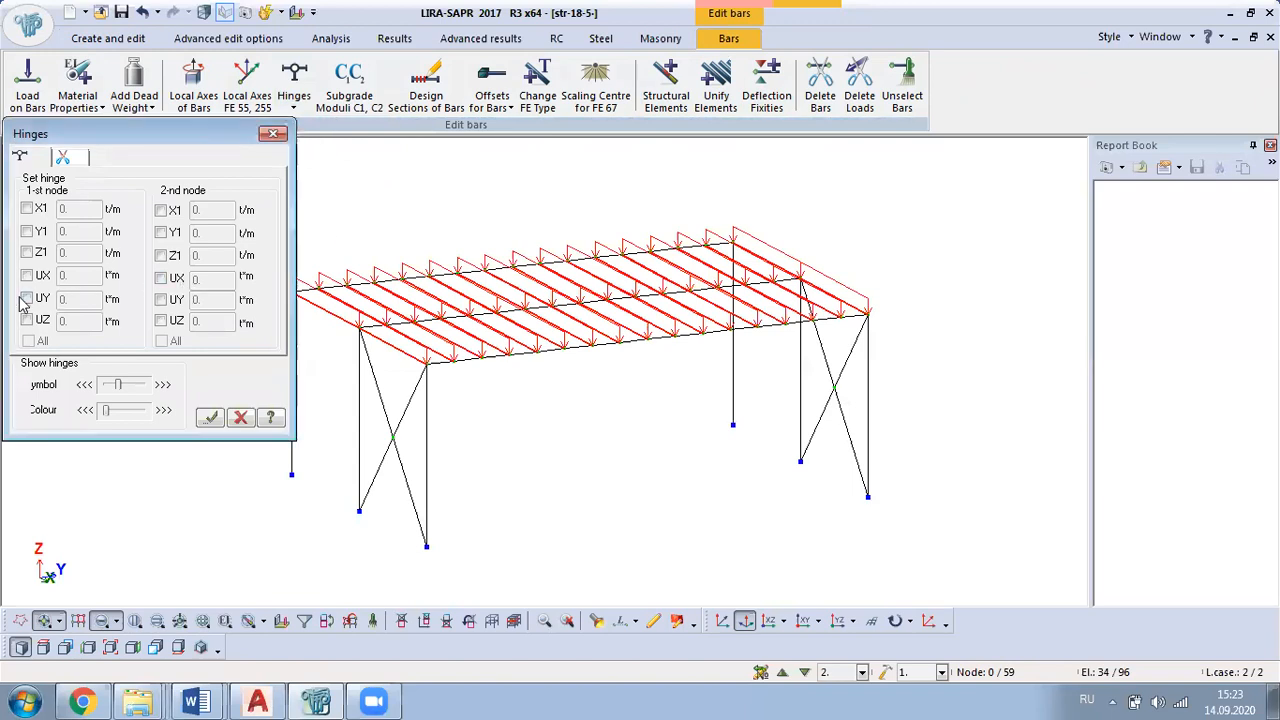
click(27, 299)
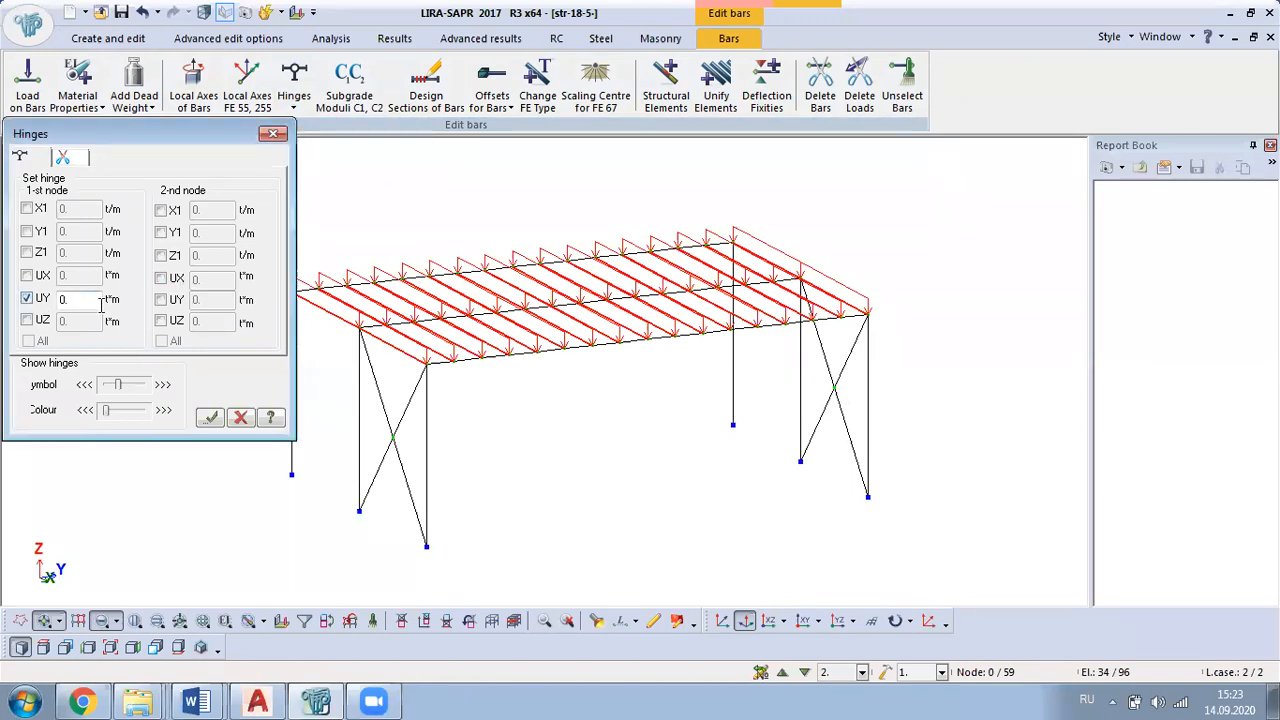
click(161, 301)
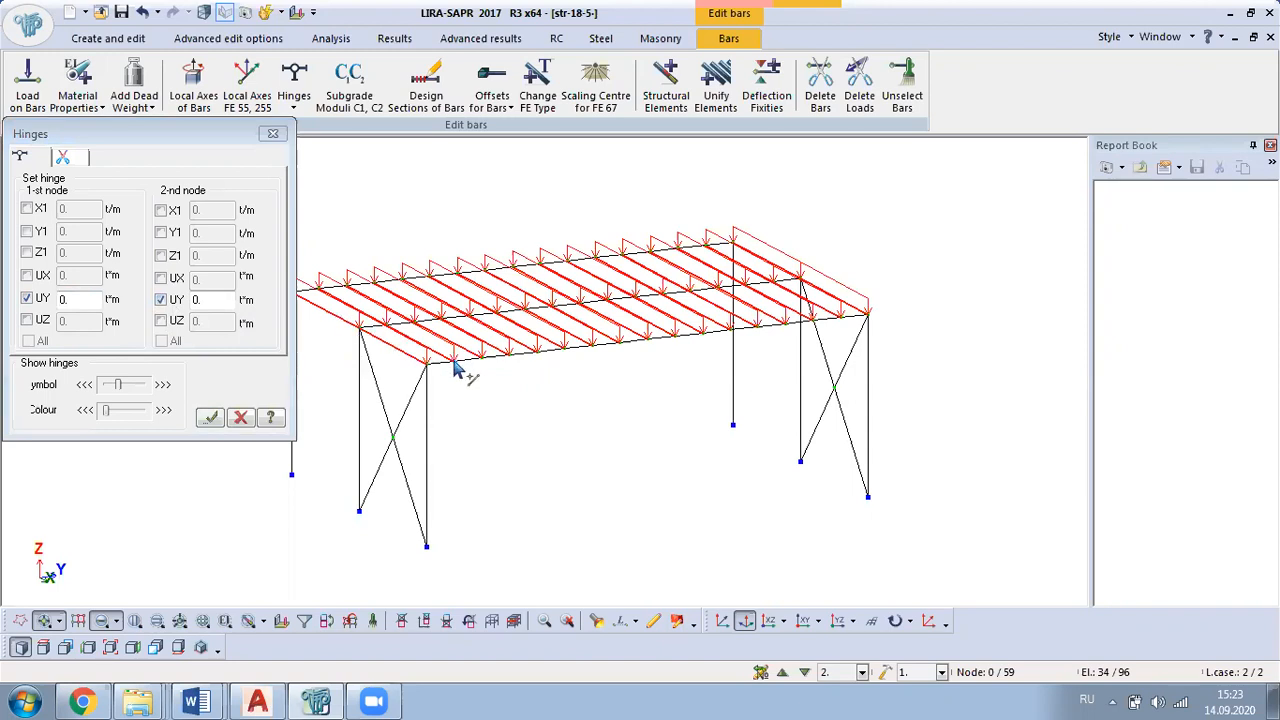
click(210, 418)
click(268, 134)
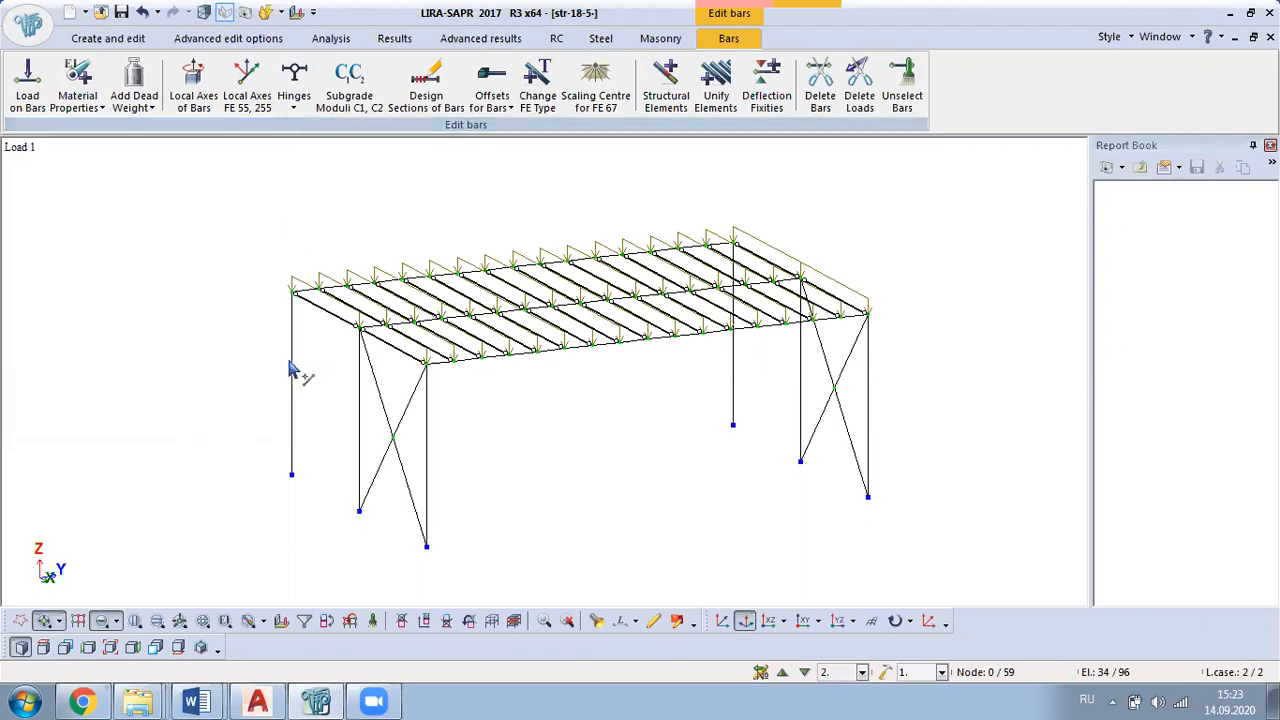
Step: Assign a UY hinge at the 1st node of the front longitudinal beam's end bar beside the braced corner column
scroll(340, 358, up, 2)
scroll(372, 318, up, 3)
middle_drag(372, 318, 367, 490)
scroll(367, 492, up, 2)
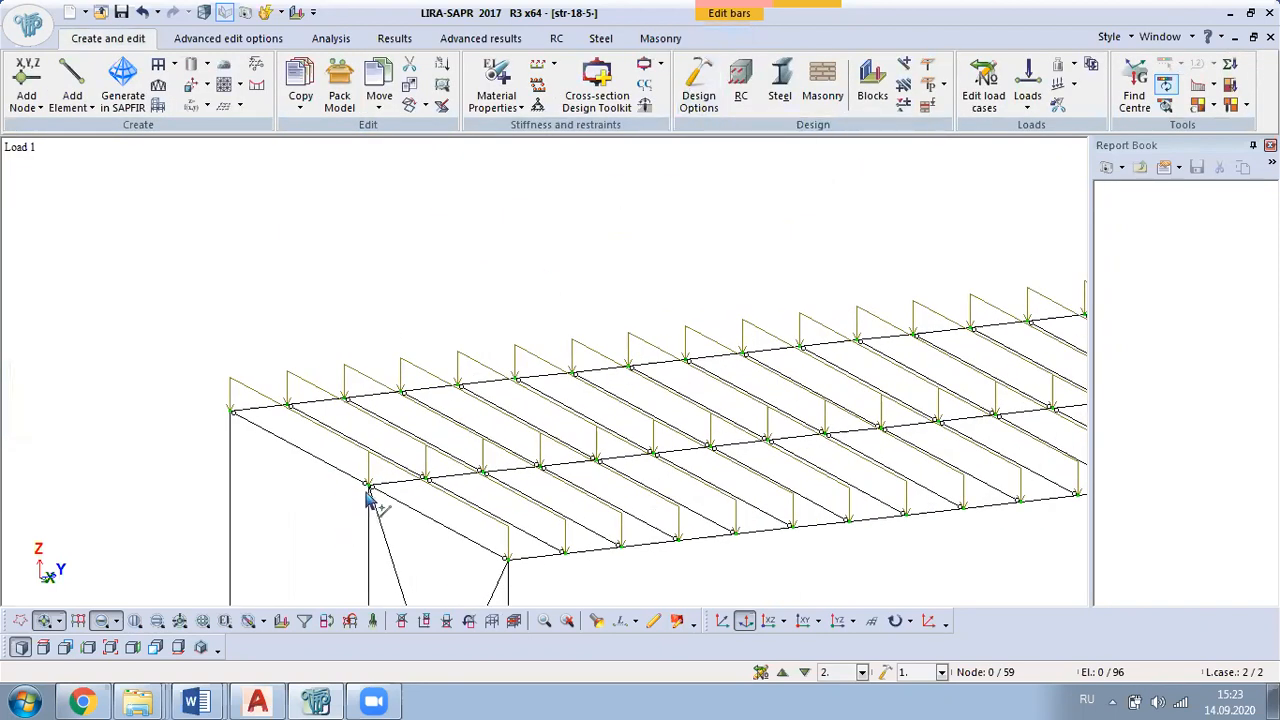
scroll(266, 313, down, 1)
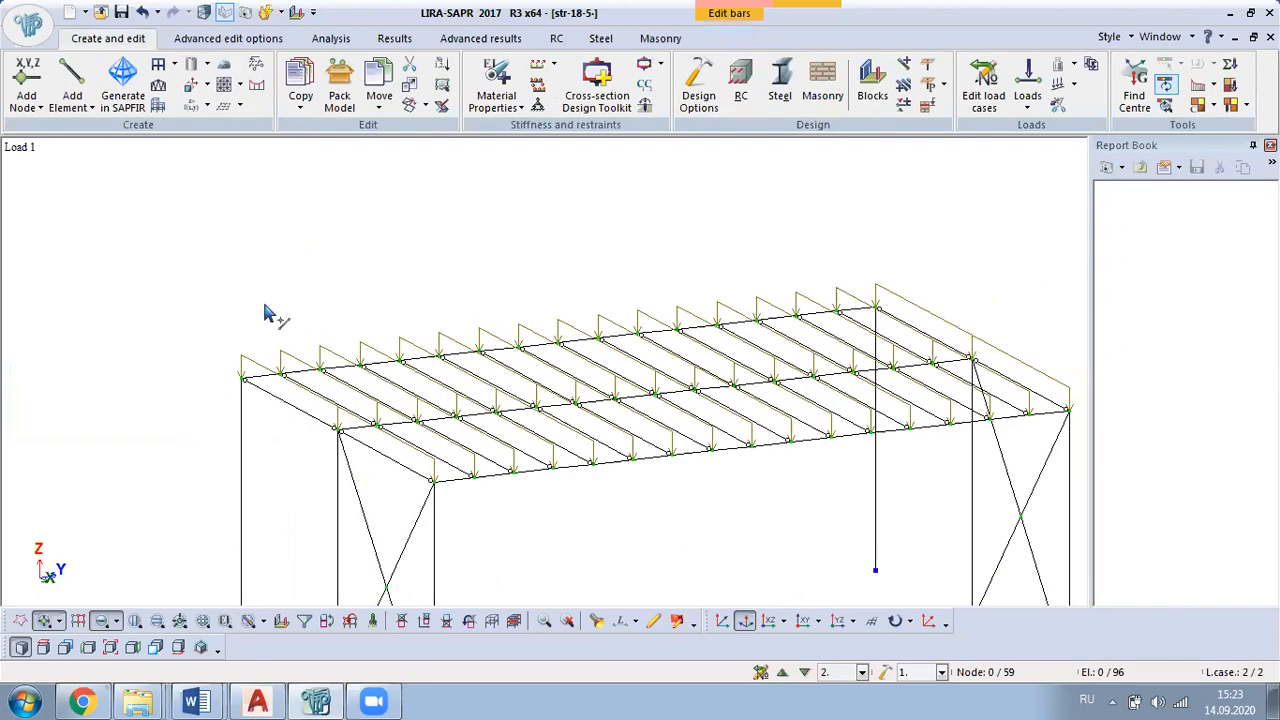
middle_drag(600, 530, 486, 437)
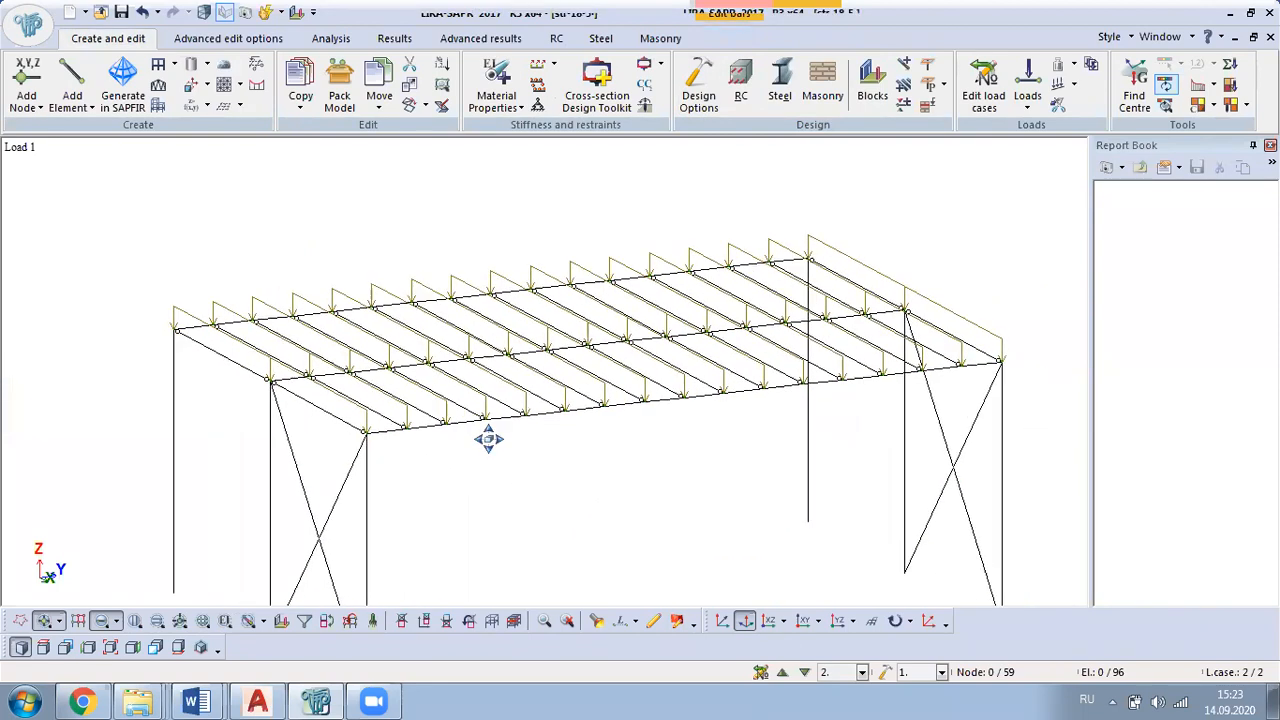
scroll(310, 415, up, 5)
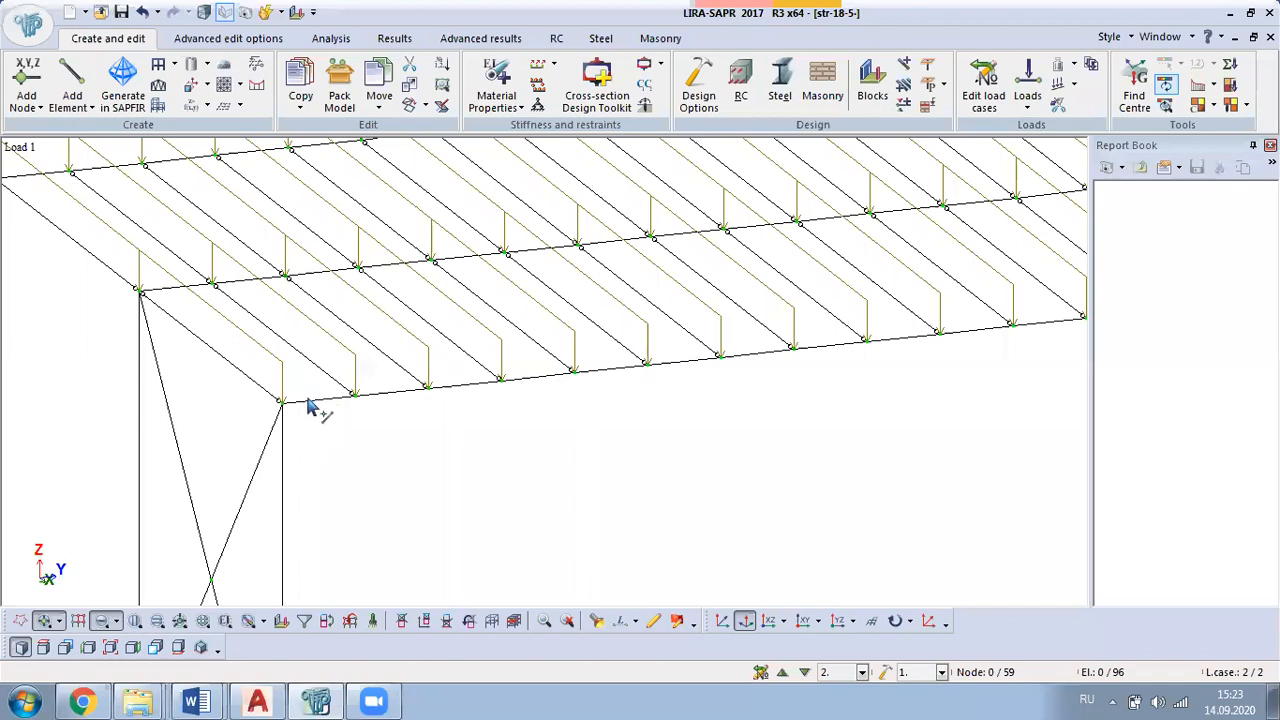
click(324, 400)
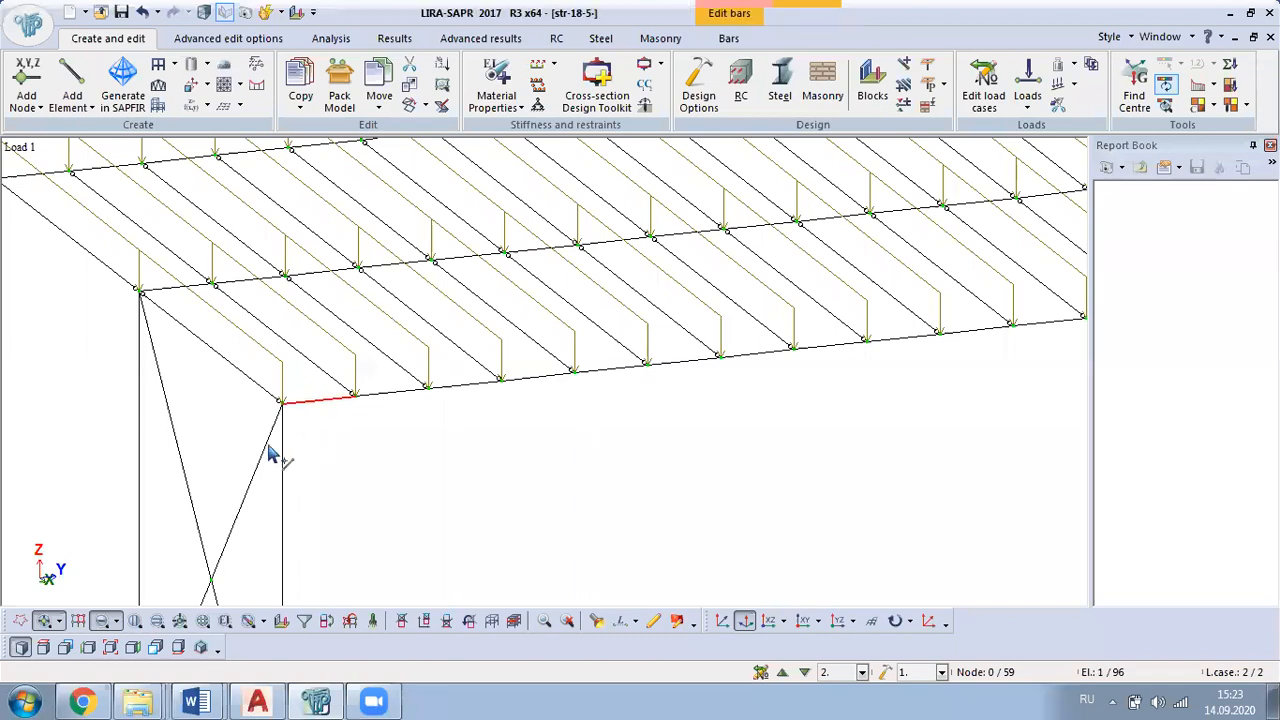
click(728, 38)
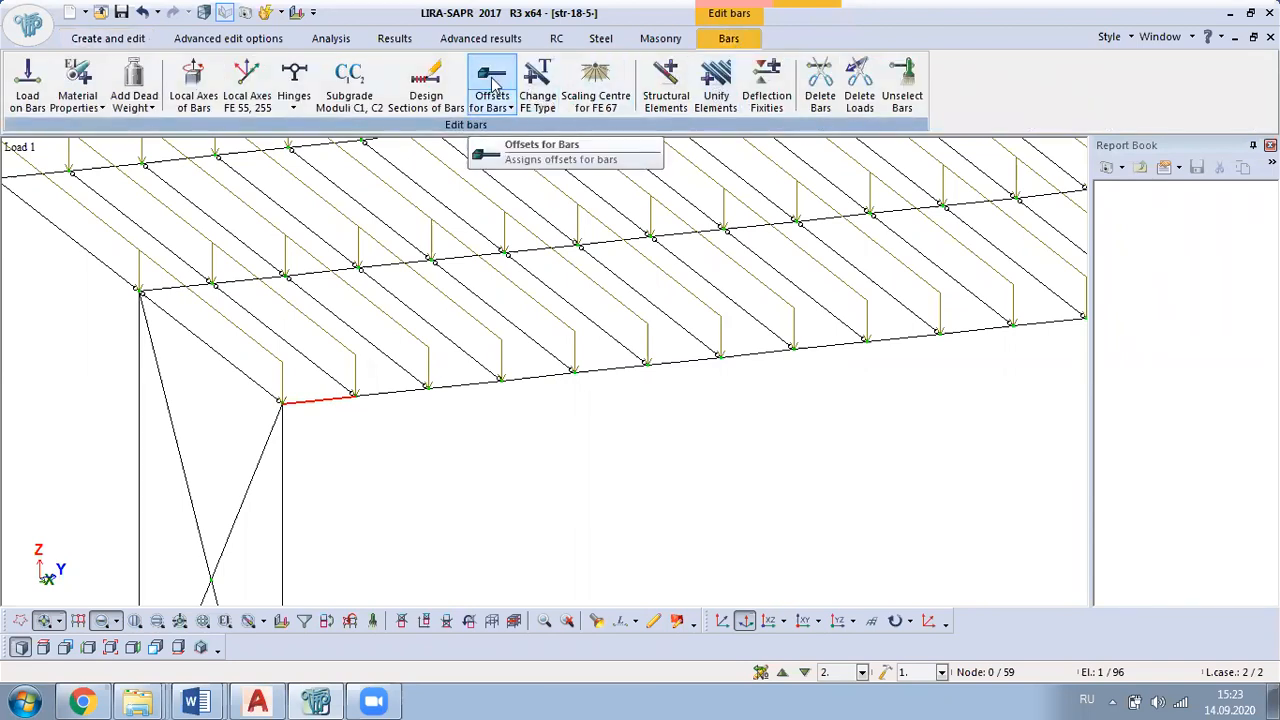
click(294, 75)
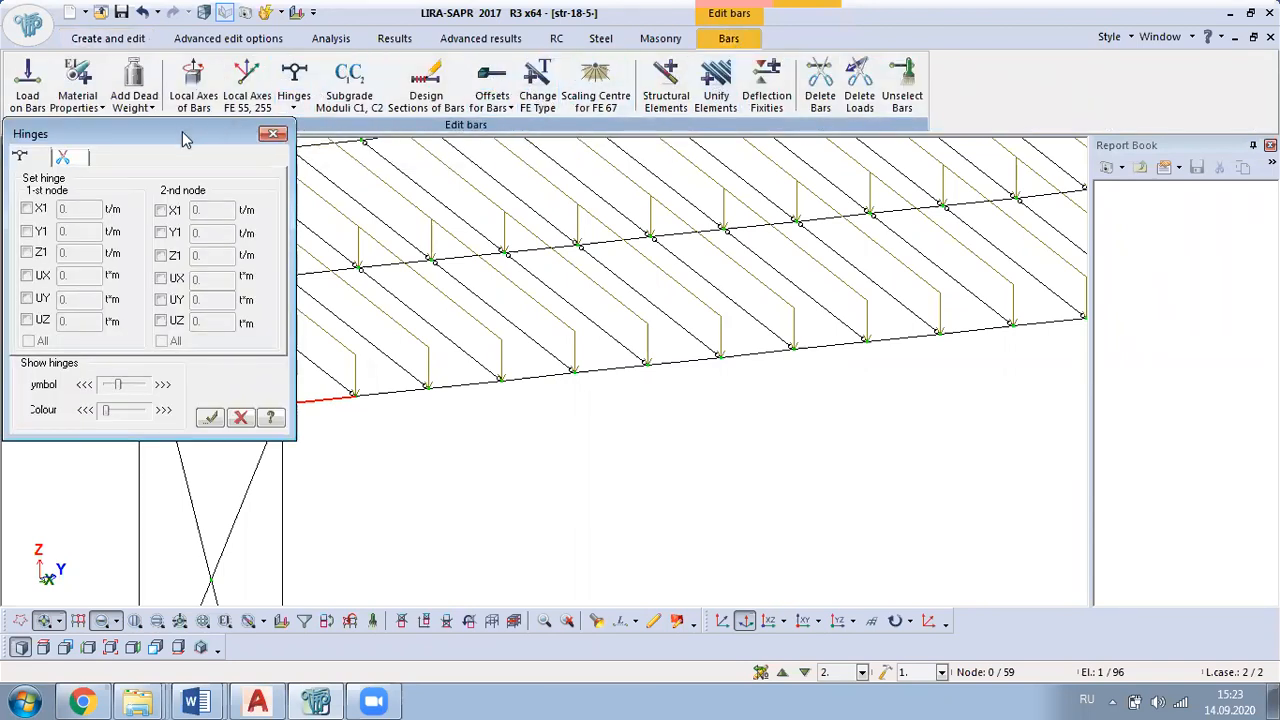
drag(183, 138, 773, 168)
click(618, 328)
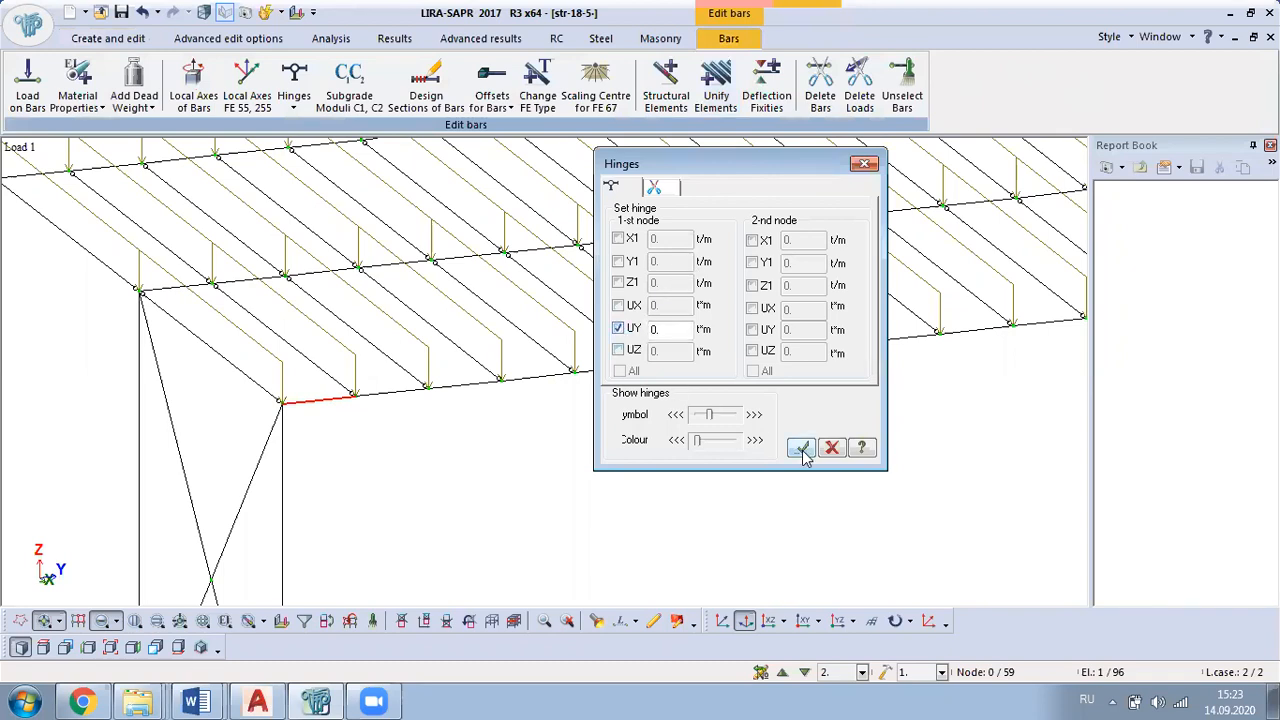
click(801, 447)
scroll(395, 390, up, 3)
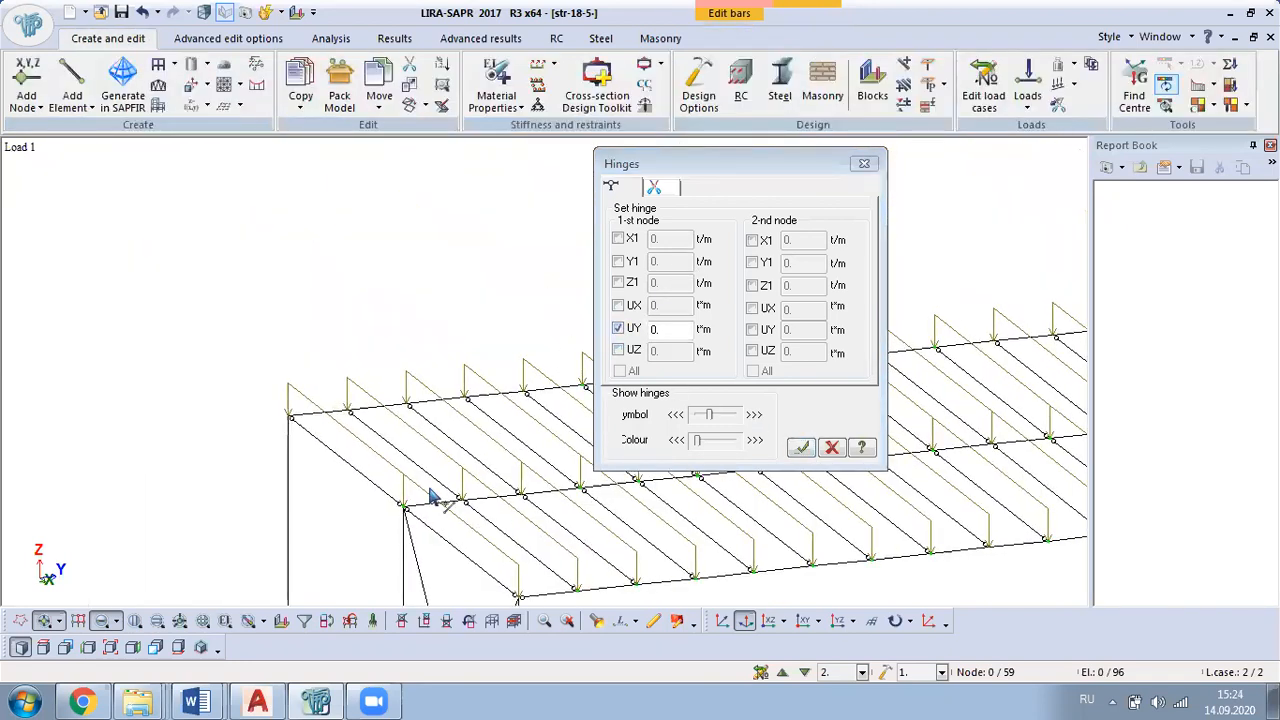
Step: Assign a UY hinge at the 1st node of the rear and middle longitudinal beams' end bars, on the same end as the hinged front bar
click(293, 403)
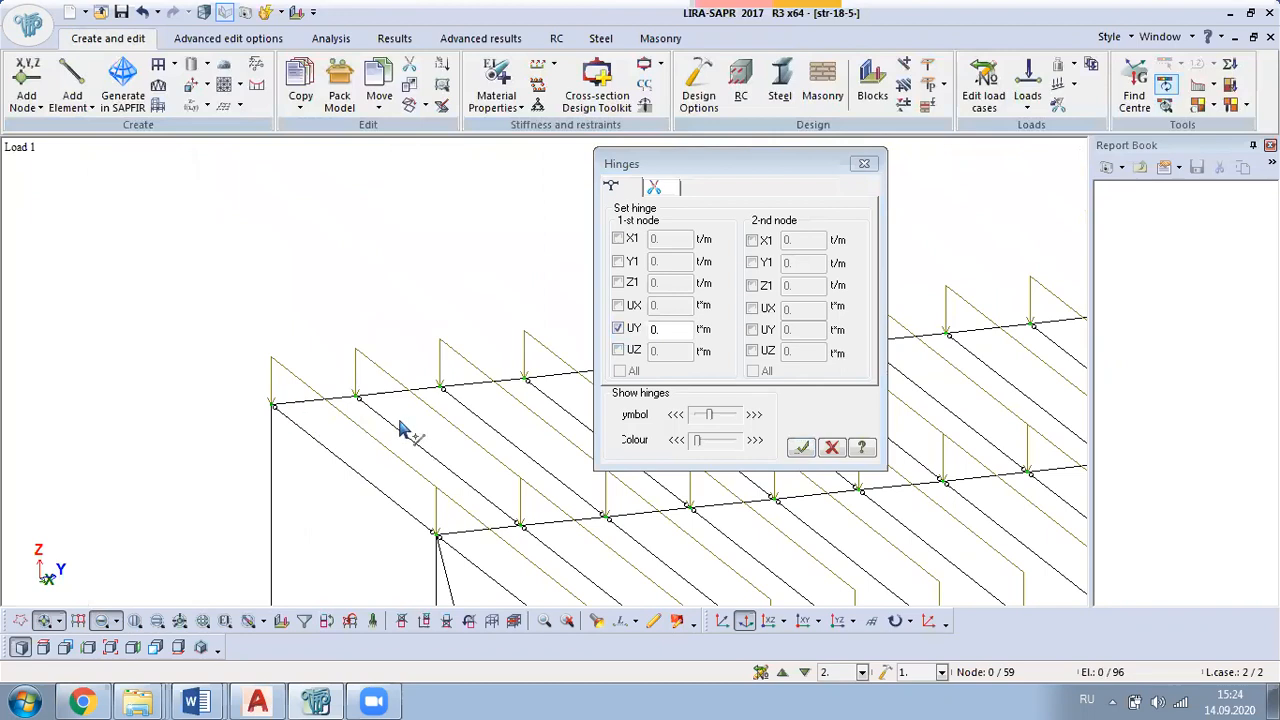
click(801, 447)
scroll(414, 466, down, 5)
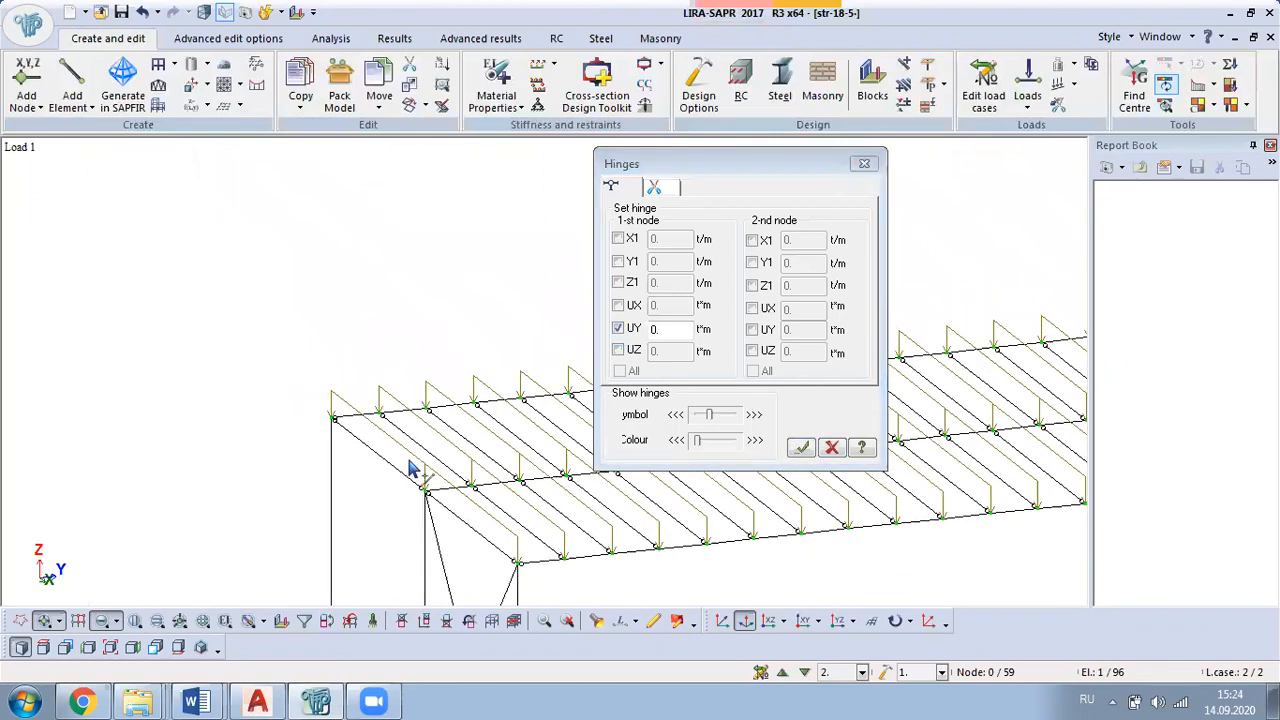
scroll(481, 490, up, 5)
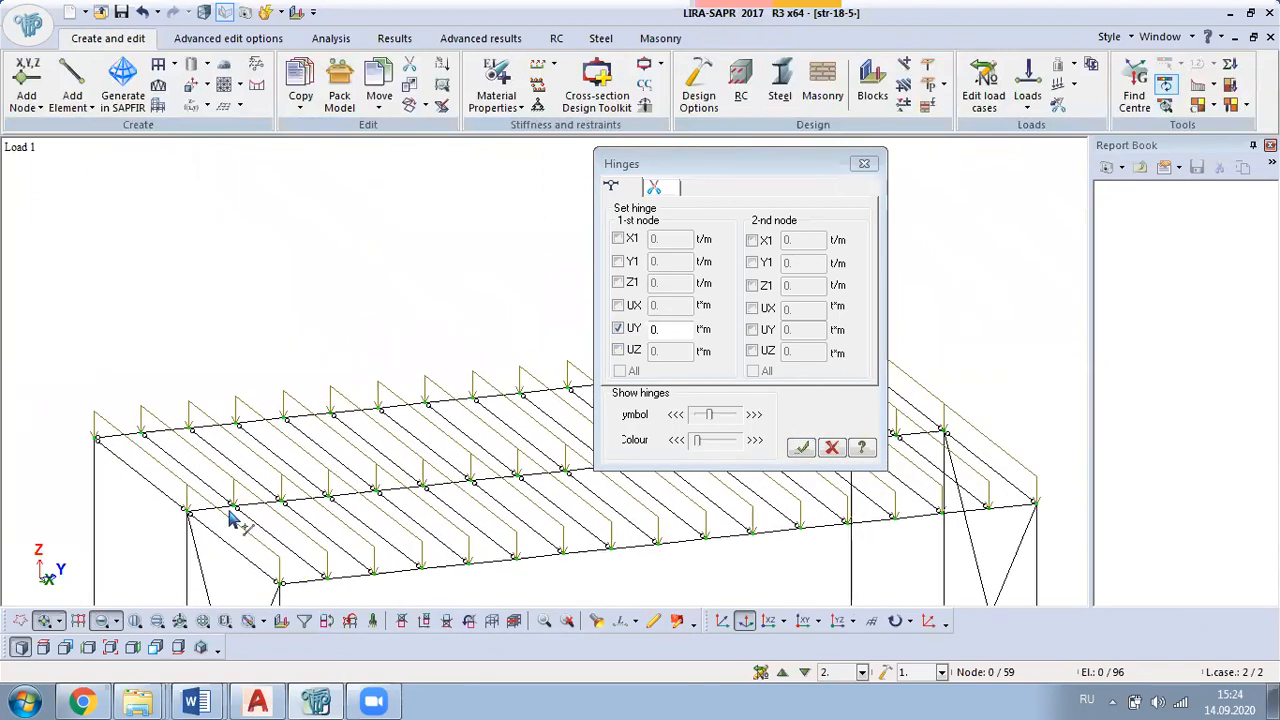
click(195, 512)
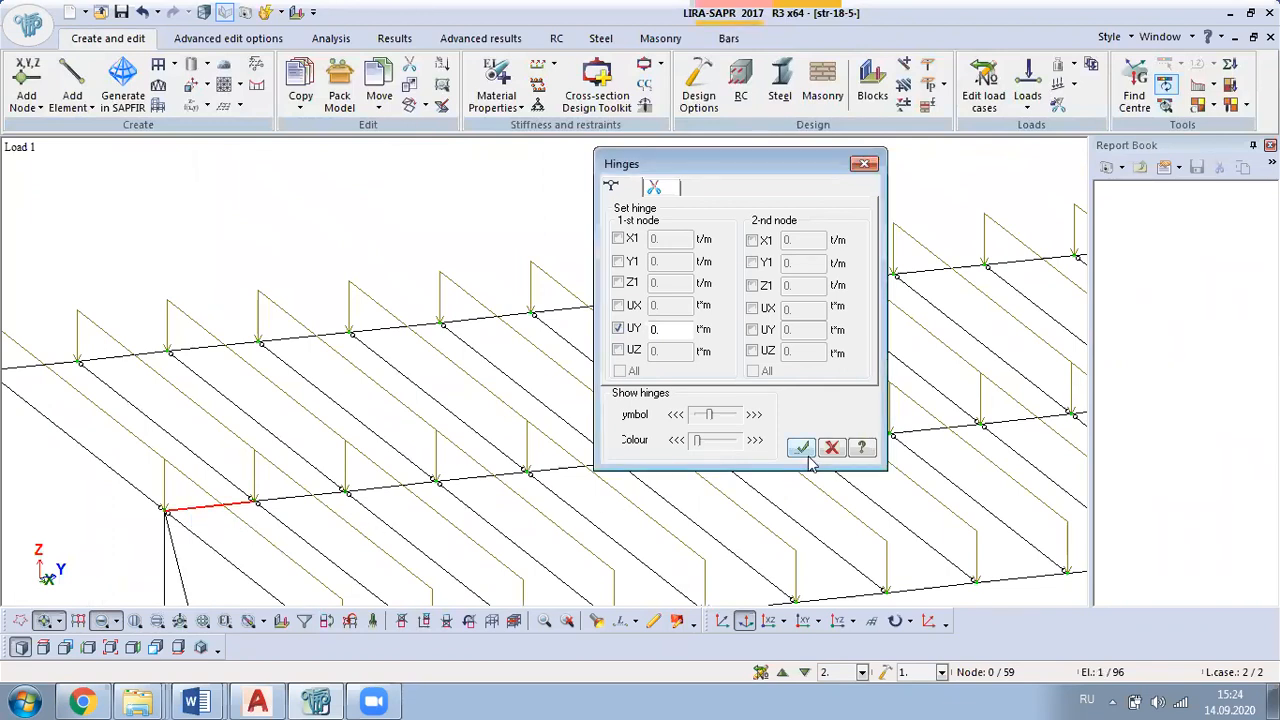
scroll(882, 548, down, 3)
Step: Assign a UY hinge only at the 2nd node of the front longitudinal beam's opposite end bar
scroll(457, 520, up, 2)
scroll(451, 457, up, 4)
click(430, 457)
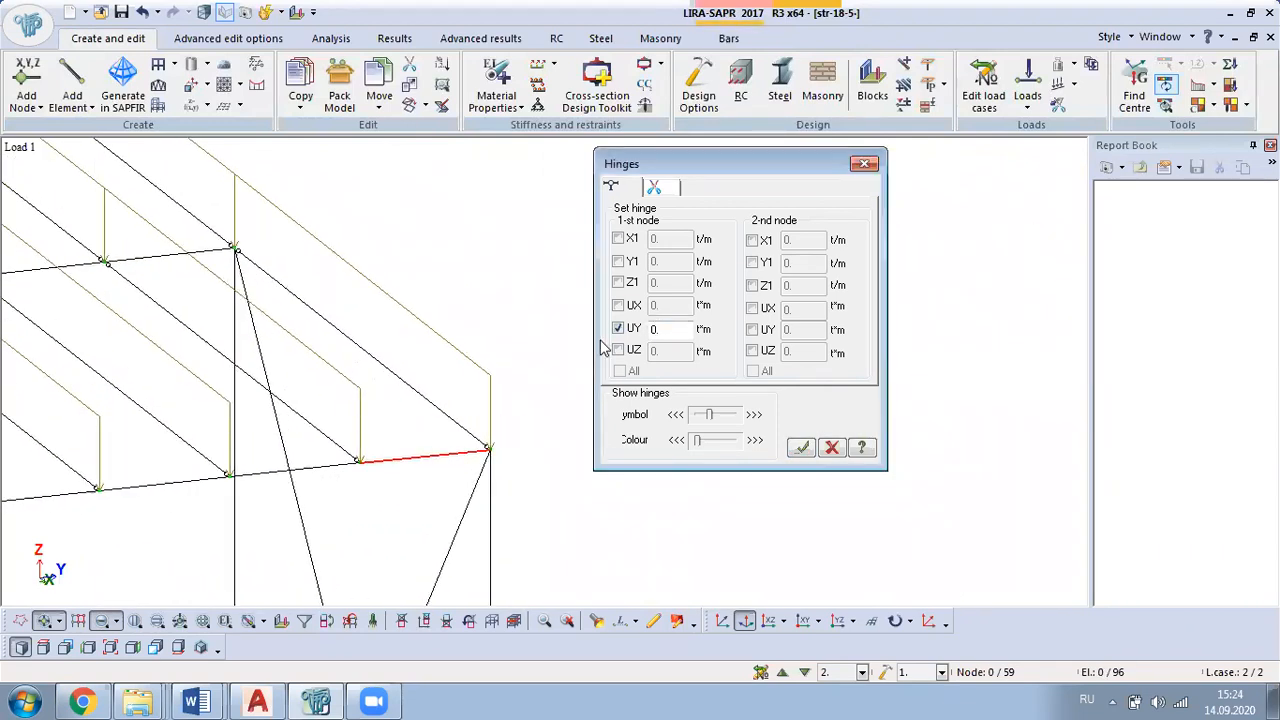
click(620, 332)
click(752, 330)
click(801, 447)
Step: Assign a UY hinge at the 2nd node of the middle longitudinal beam's opposite end bar
scroll(643, 557, down, 1)
scroll(270, 330, down, 1)
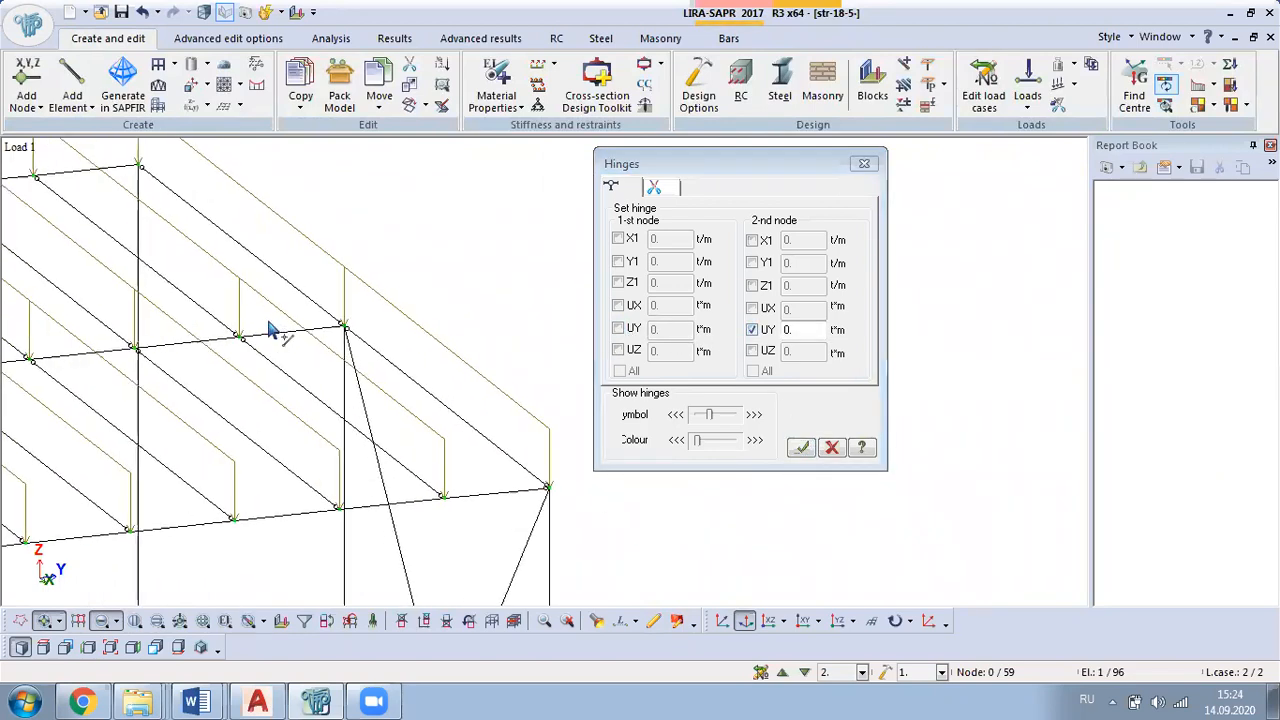
scroll(270, 330, up, 1)
click(275, 339)
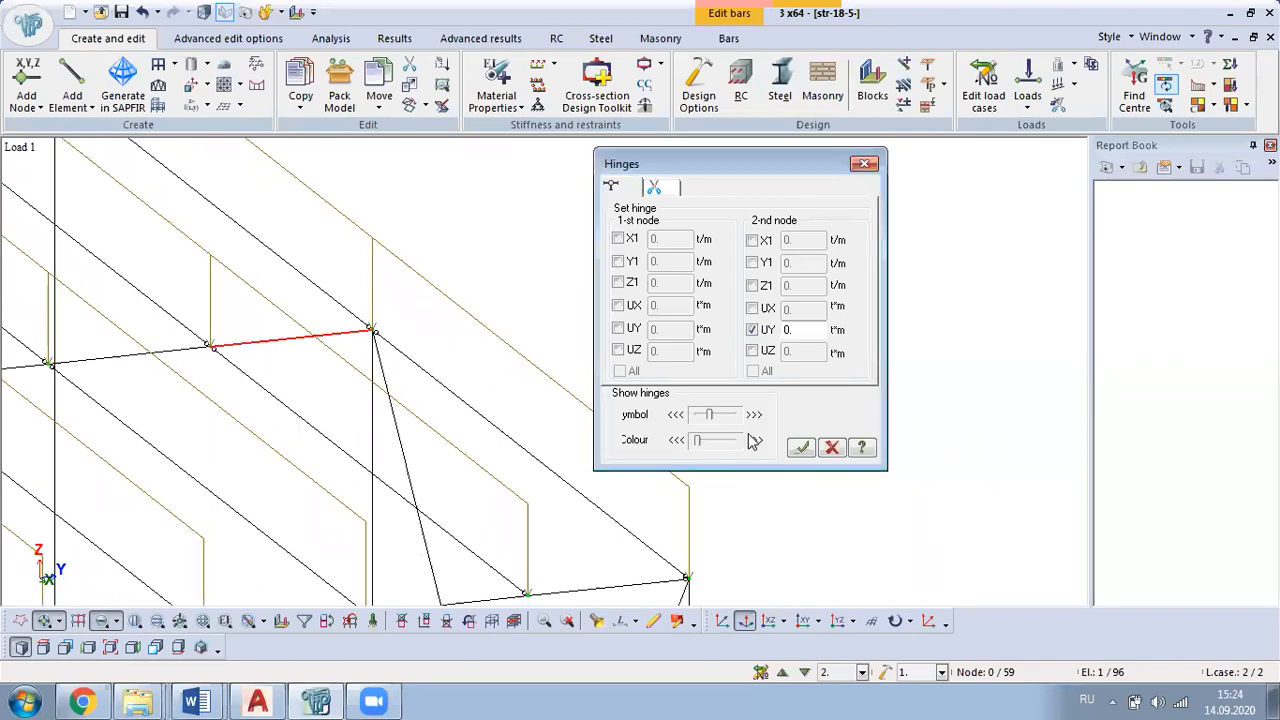
click(802, 447)
Step: Assign a UY hinge at the 2nd node of the rear longitudinal beam's opposite end bar and finish defining these hinges
scroll(600, 487, down, 1)
middle_drag(267, 231, 482, 416)
scroll(390, 362, up, 1)
click(394, 367)
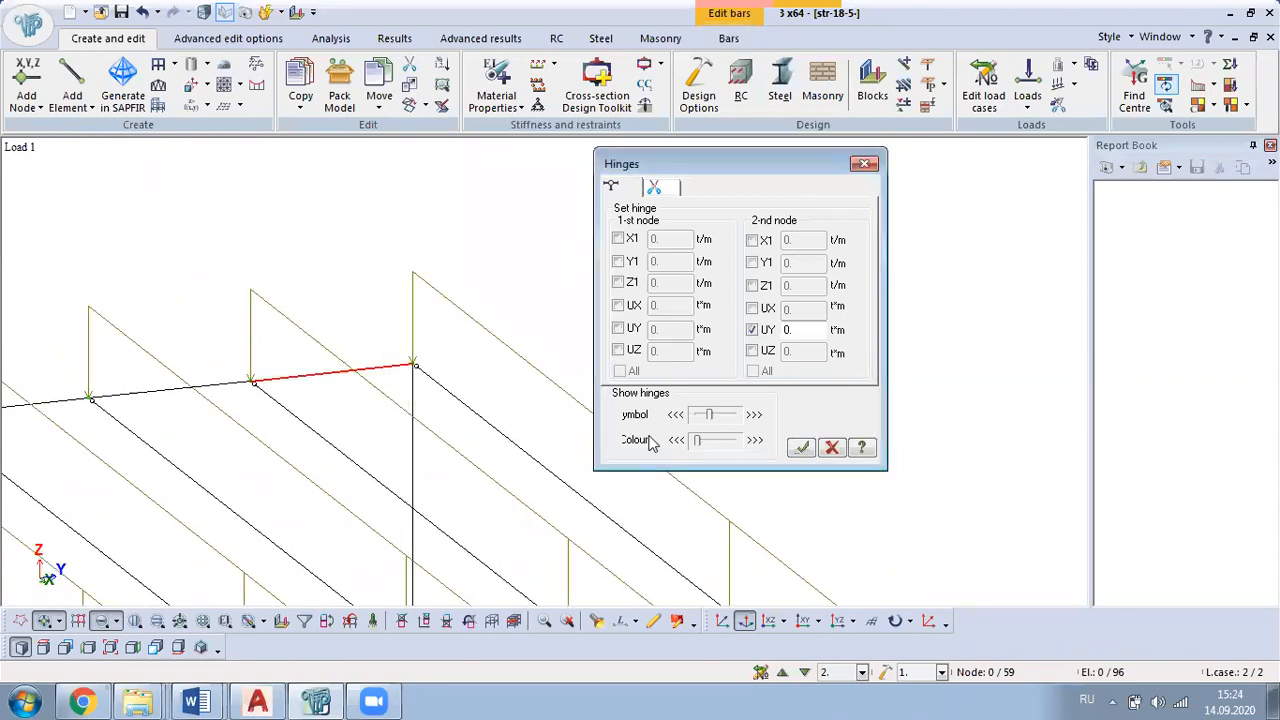
click(801, 447)
click(865, 164)
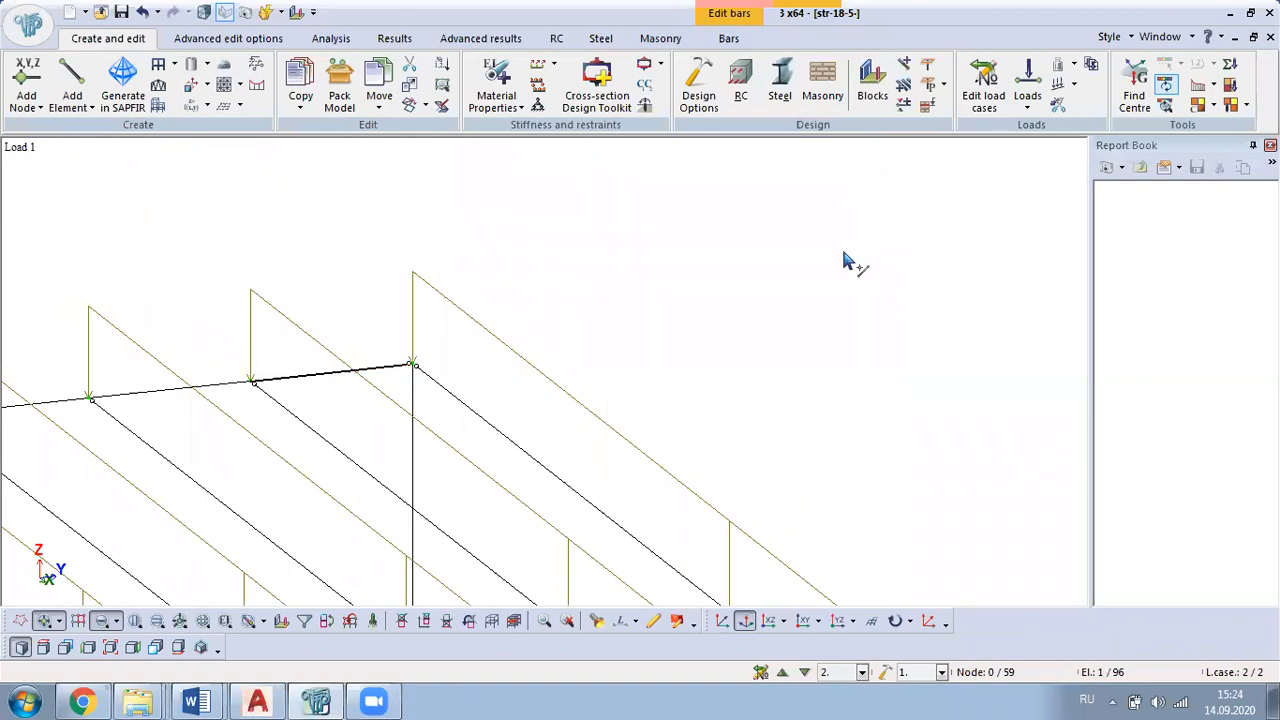
Step: Select all cross-brace bars in both end frames and assign UY hinges at their 1st and 2nd nodes
scroll(757, 329, down, 5)
middle_drag(810, 540, 857, 415)
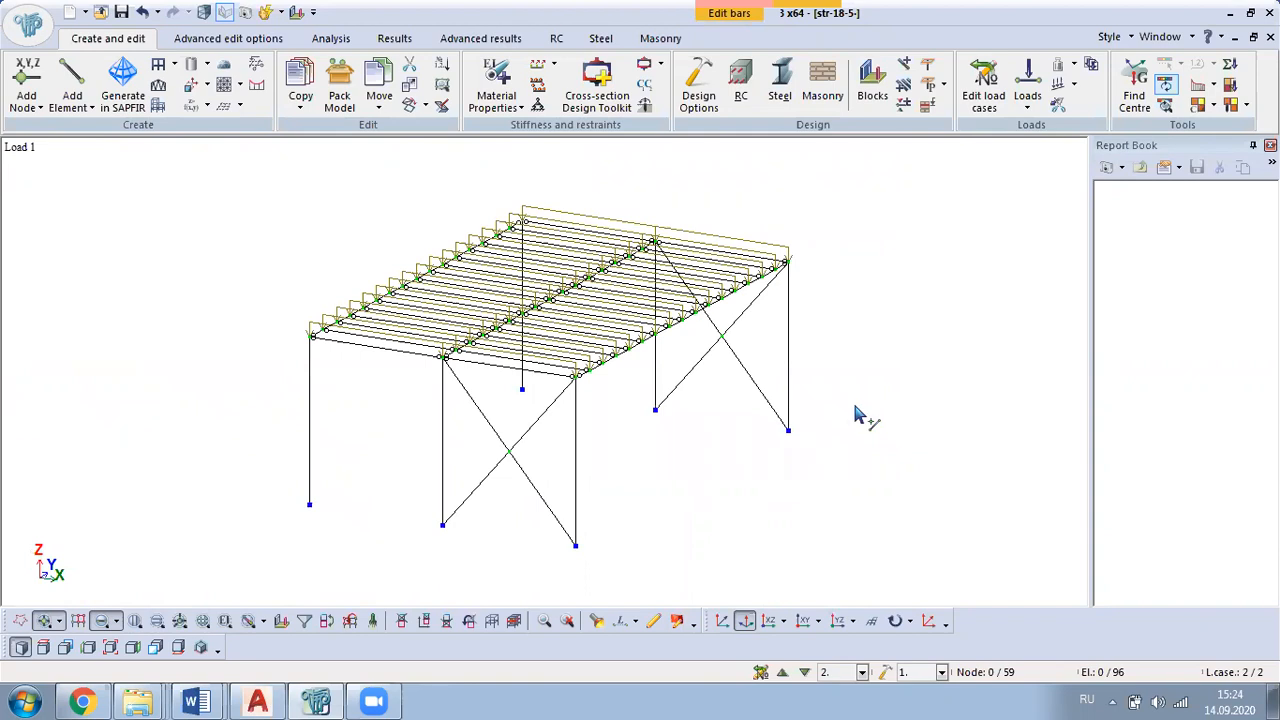
middle_drag(566, 509, 694, 400)
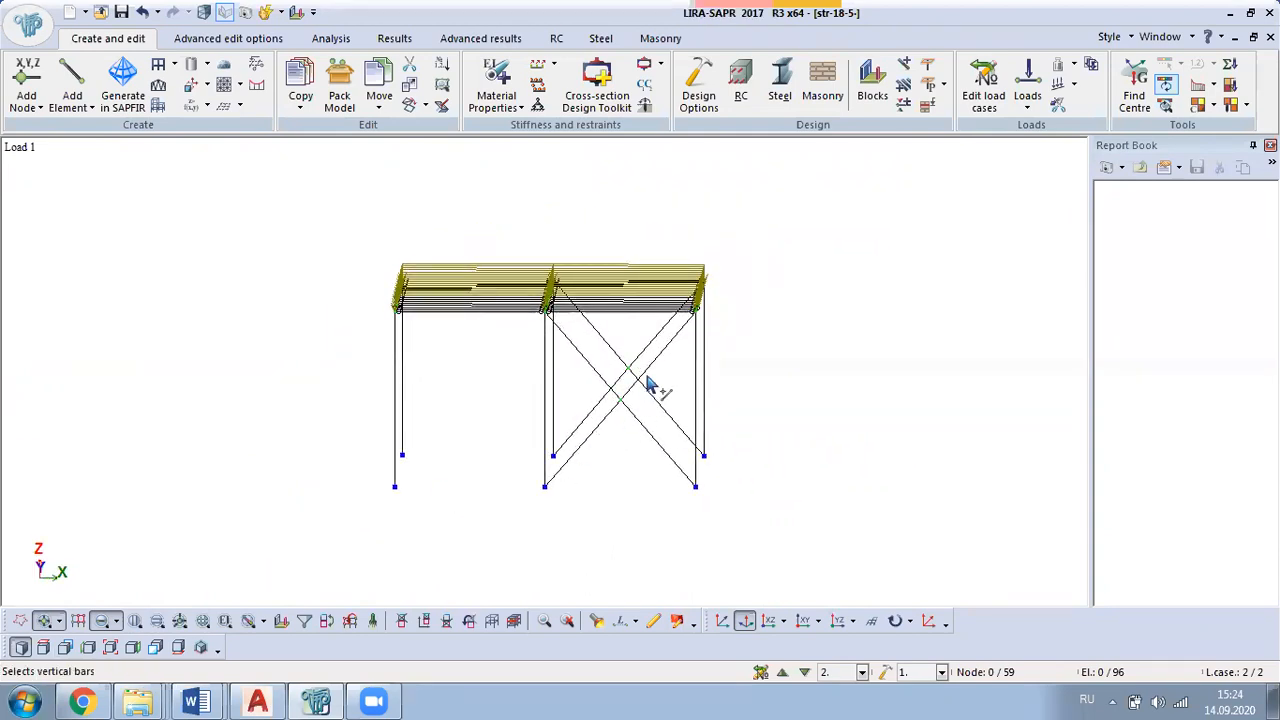
drag(661, 363, 591, 448)
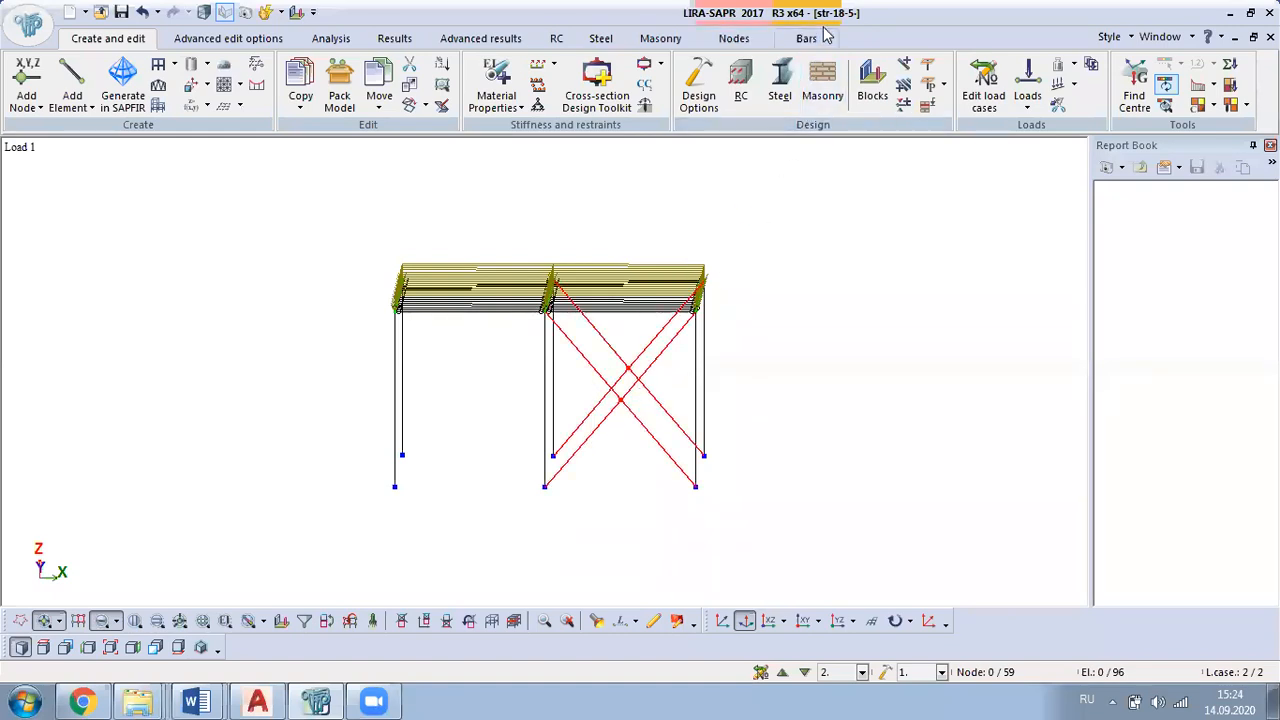
click(812, 38)
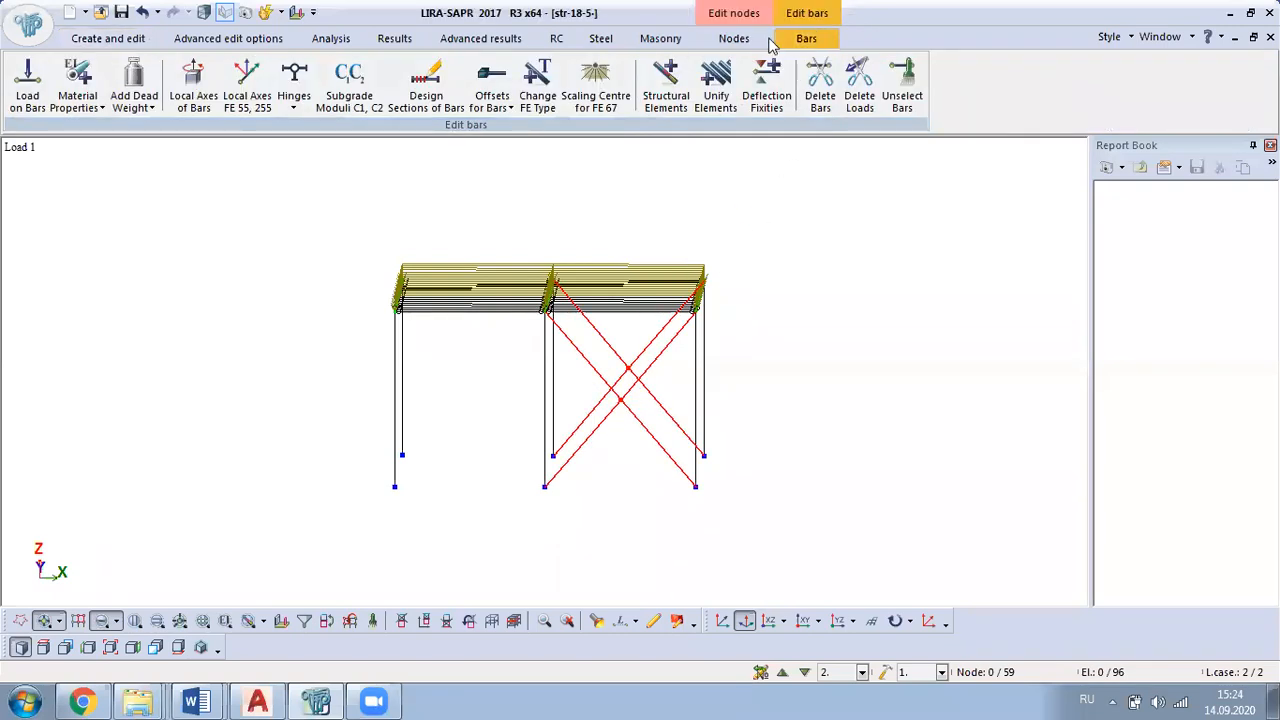
click(306, 106)
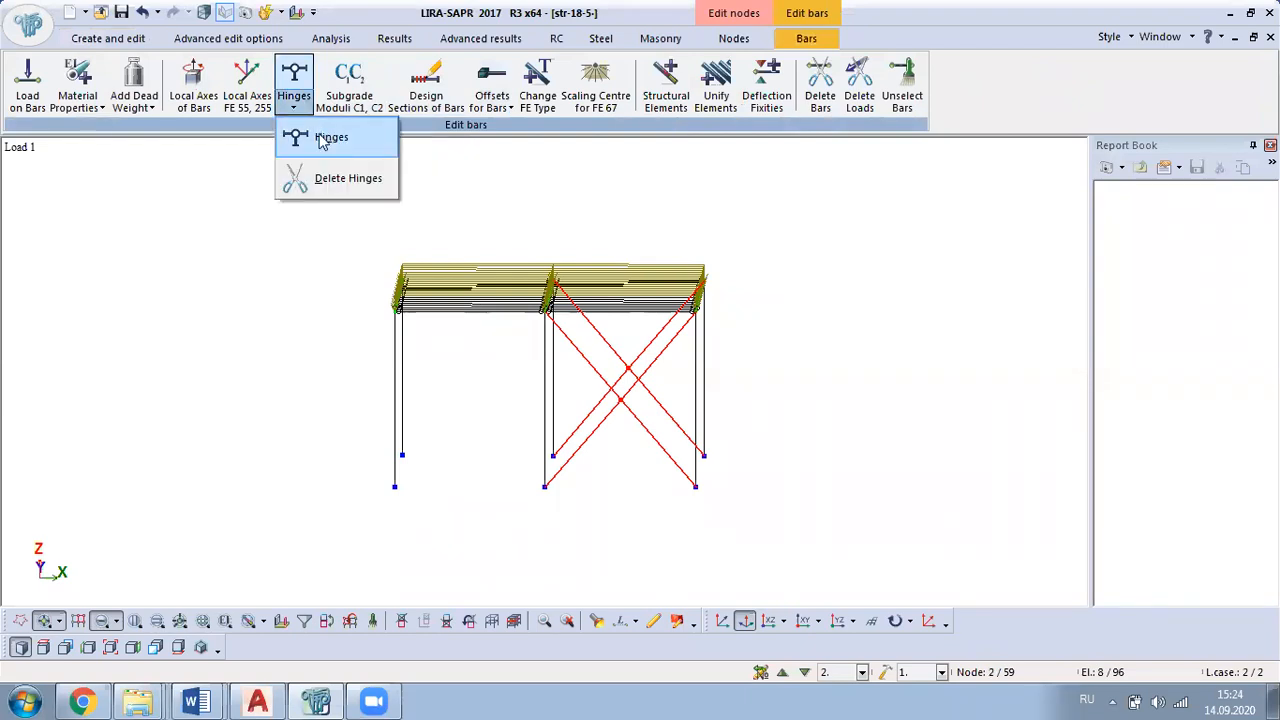
click(322, 141)
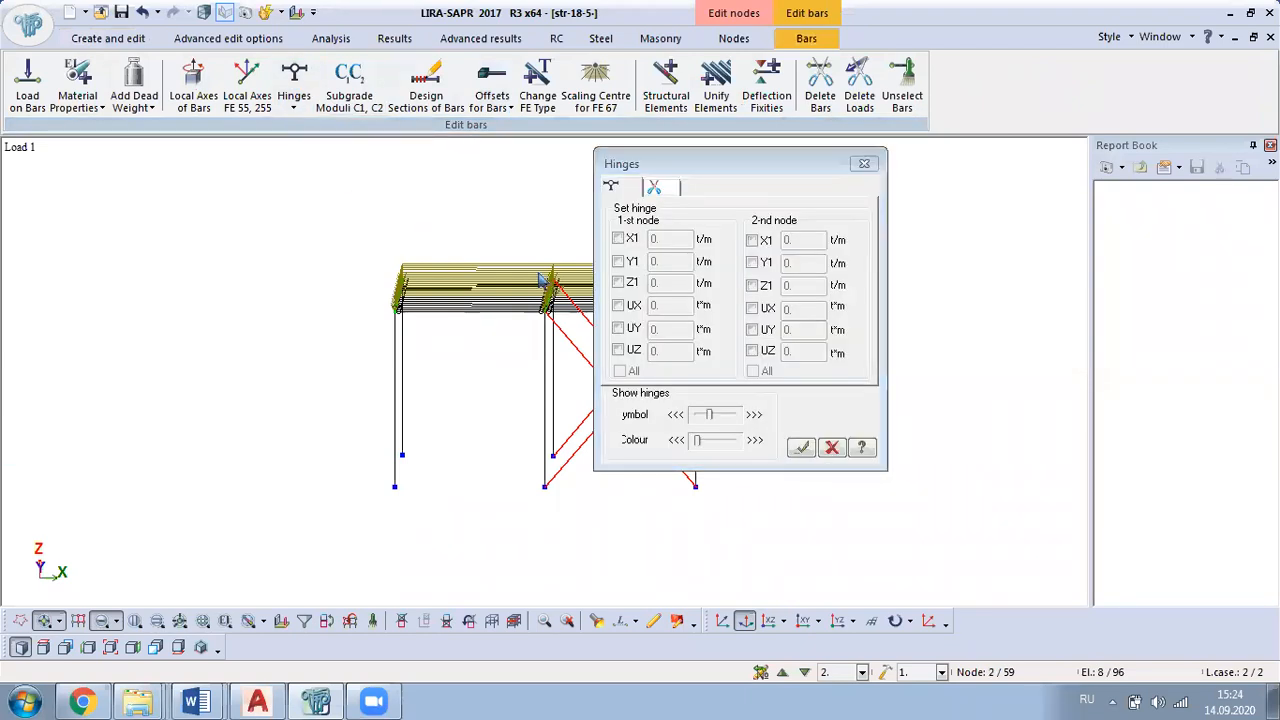
click(629, 328)
click(753, 330)
click(801, 447)
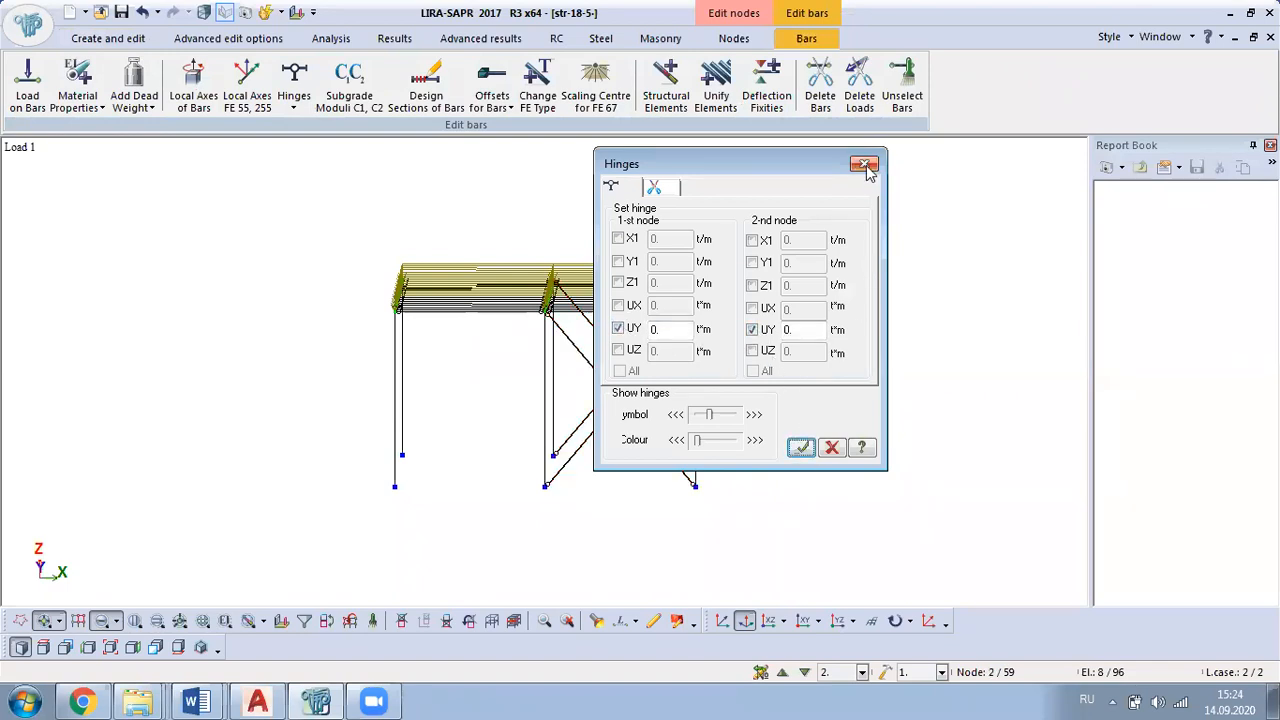
click(867, 166)
Step: Pack the model with a throw-together precision of 0.0001 m and save the file
middle_drag(866, 353, 601, 419)
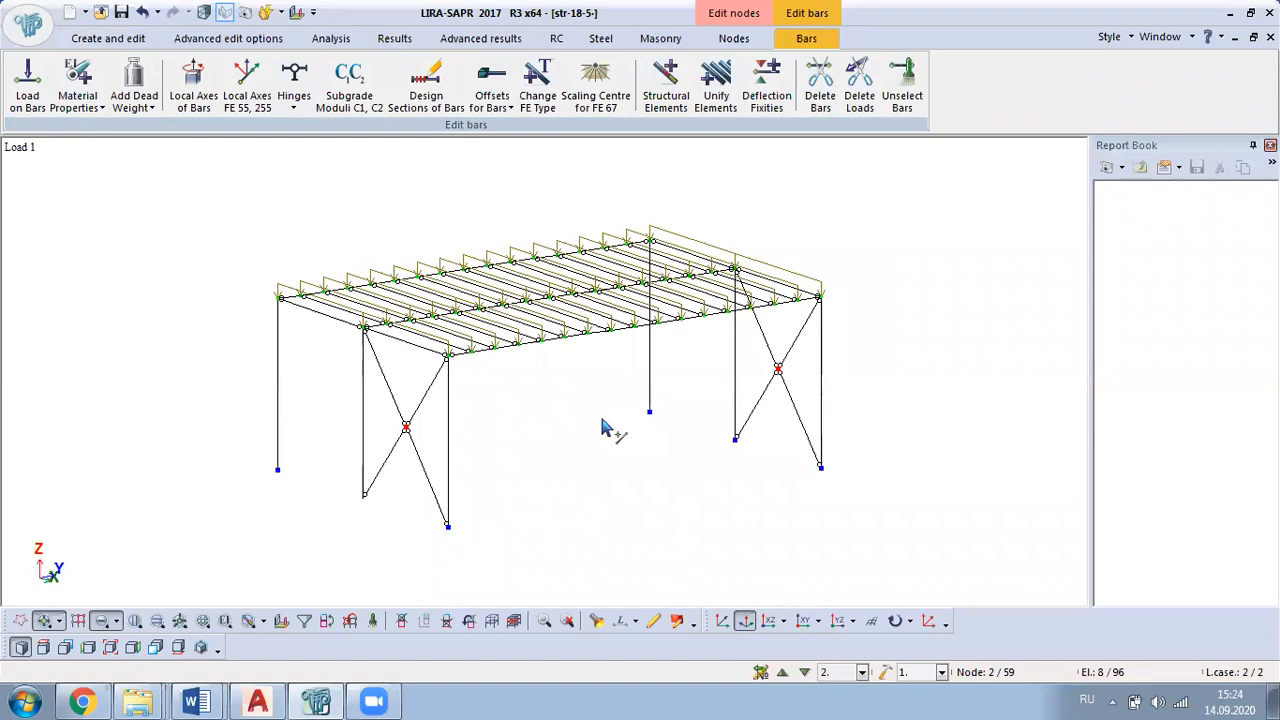
click(133, 40)
click(338, 85)
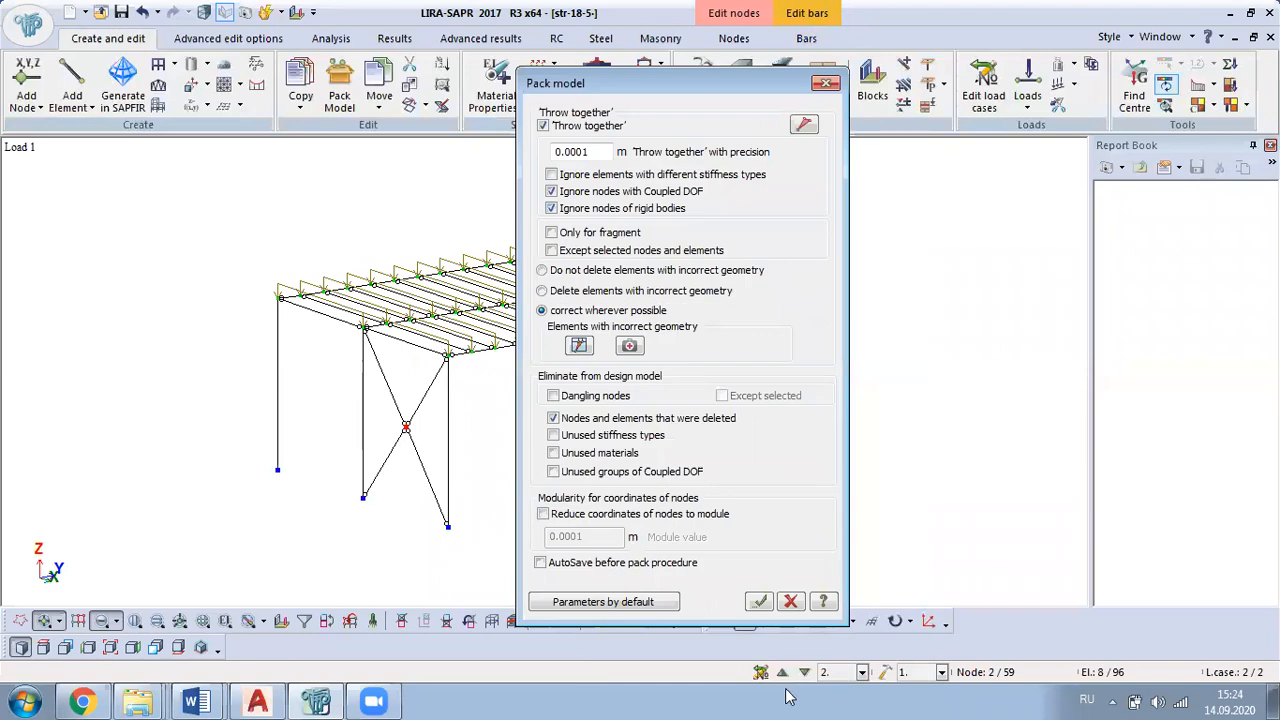
click(759, 601)
click(127, 16)
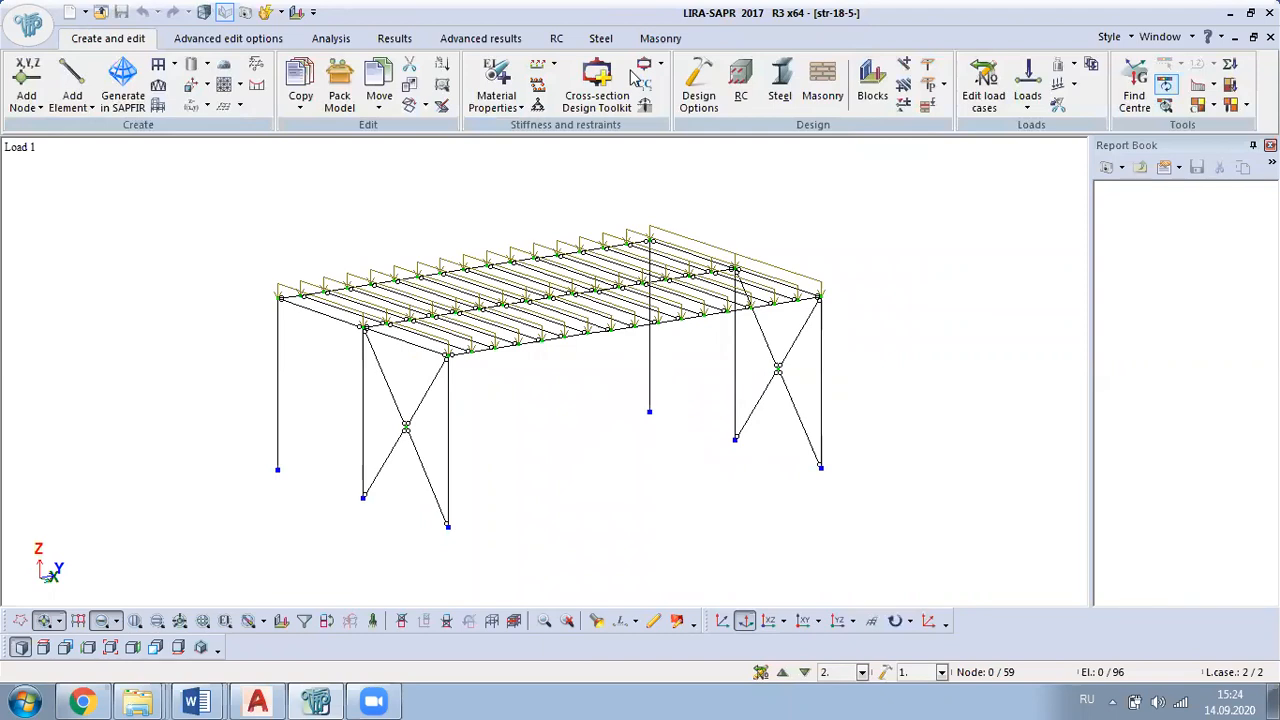
Step: Run the analysis of the frame and display the steel ULS check mosaic for the assigned sections
click(330, 38)
click(26, 78)
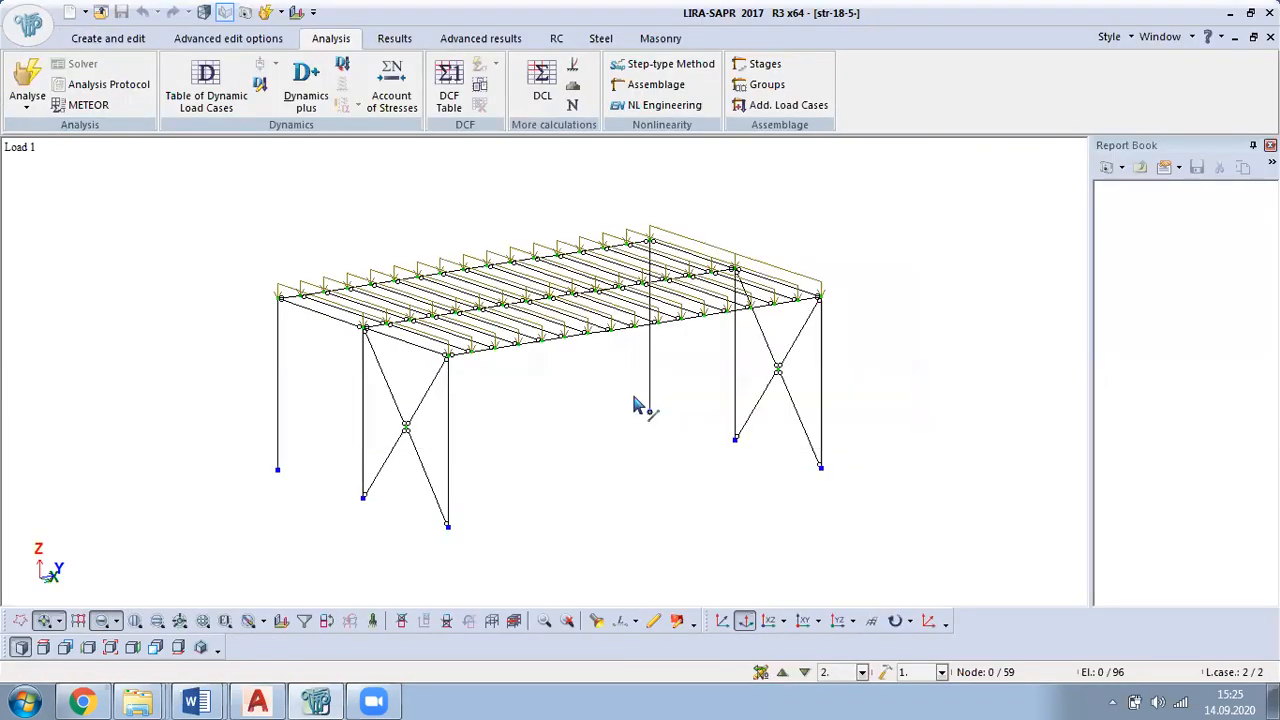
click(601, 40)
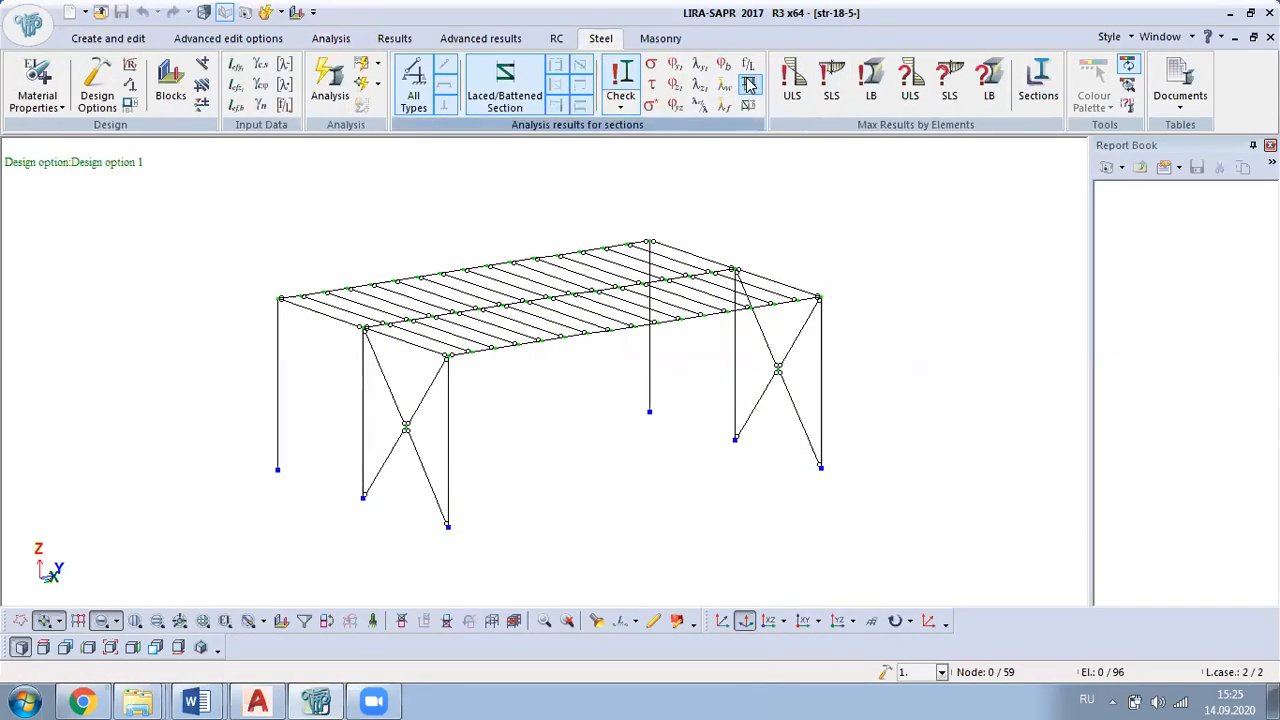
click(792, 80)
middle_drag(891, 394, 980, 334)
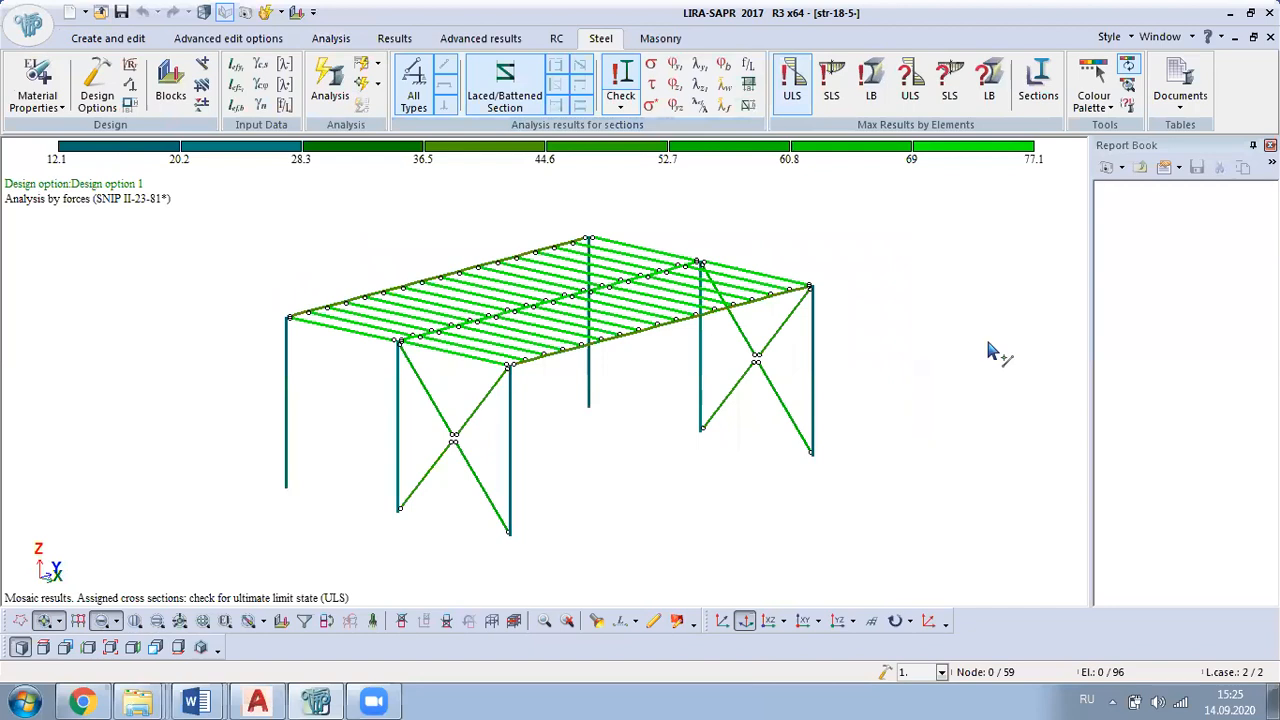
middle_drag(914, 314, 566, 280)
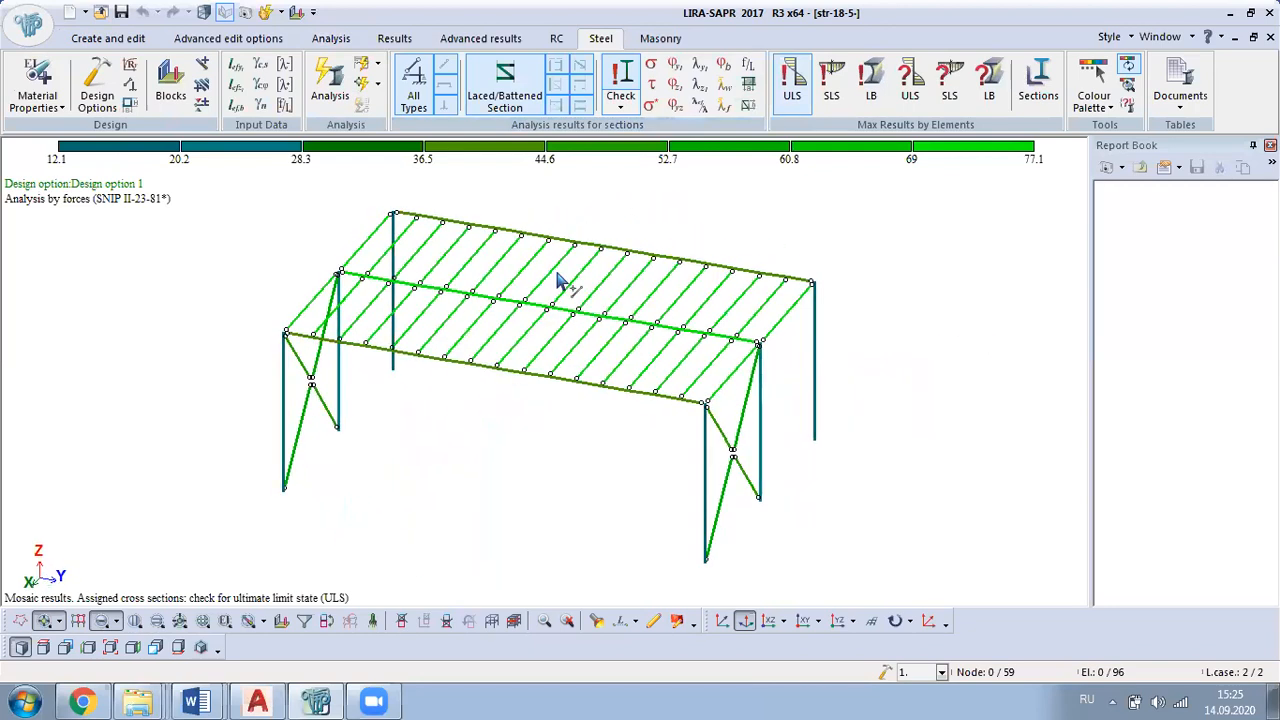
Step: Display the steel SLS check mosaic for the assigned sections and examine the deck beams and braces
click(831, 88)
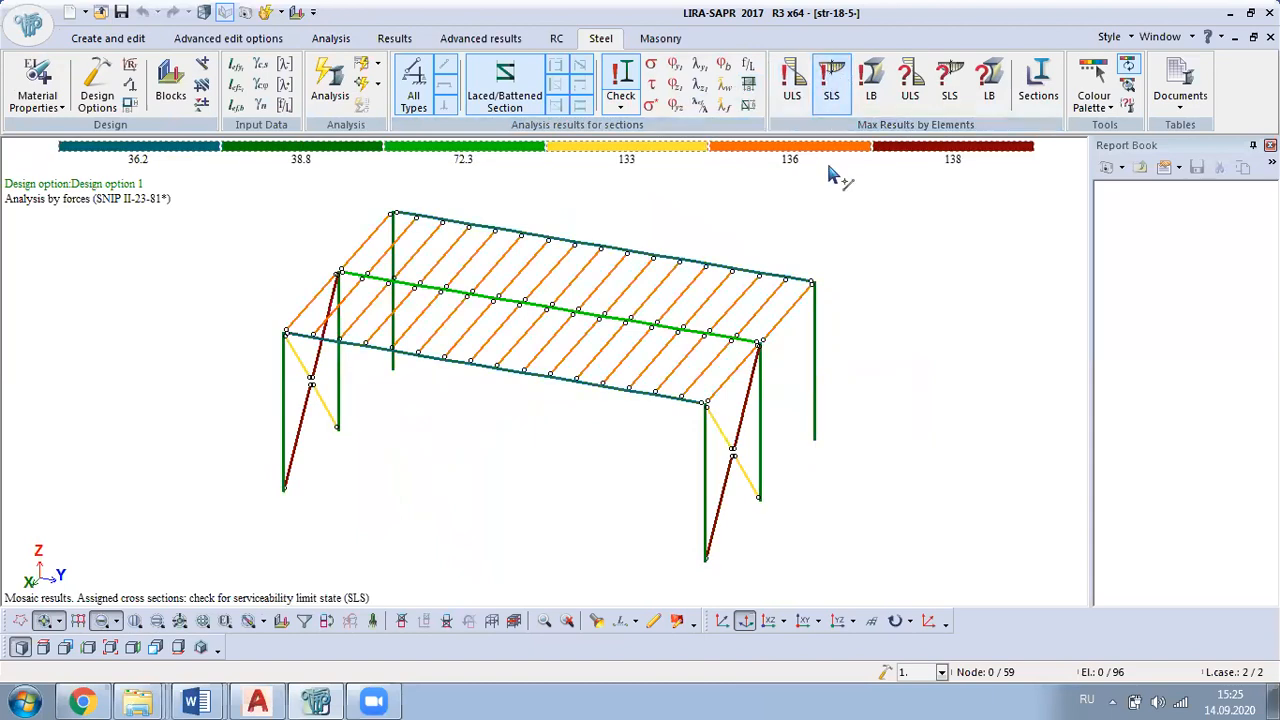
middle_drag(528, 434, 779, 398)
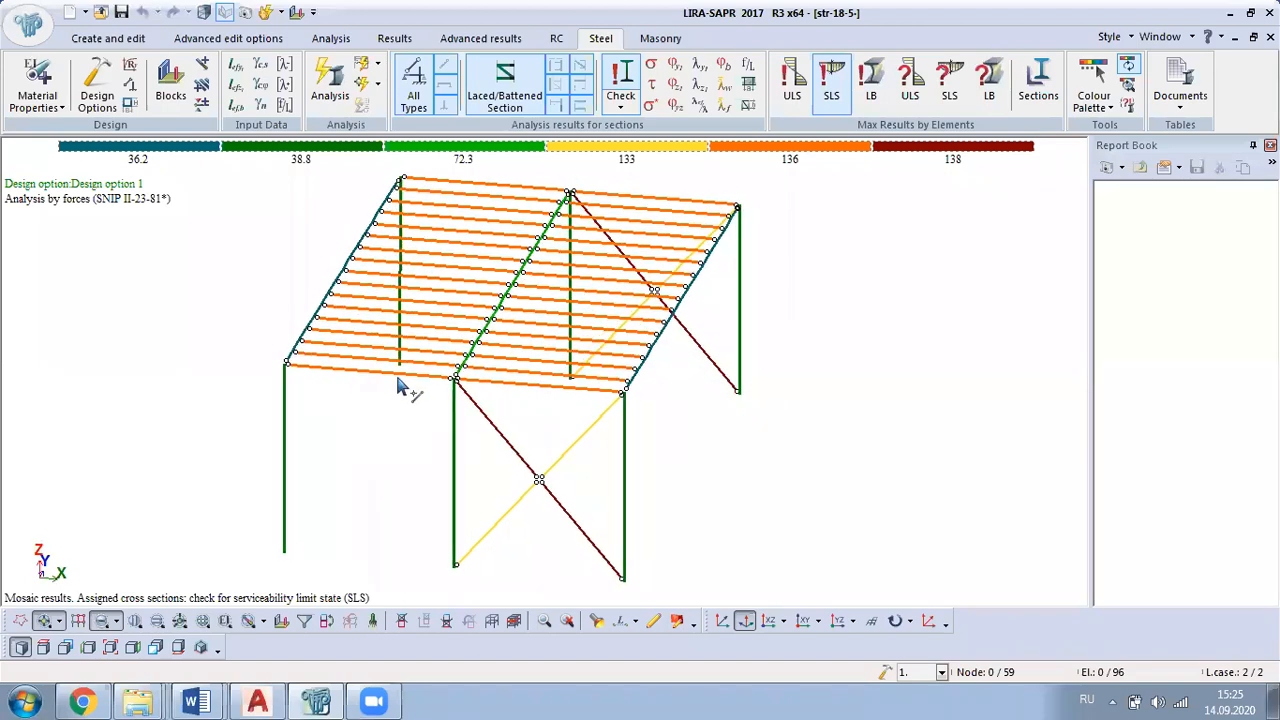
scroll(408, 394, up, 2)
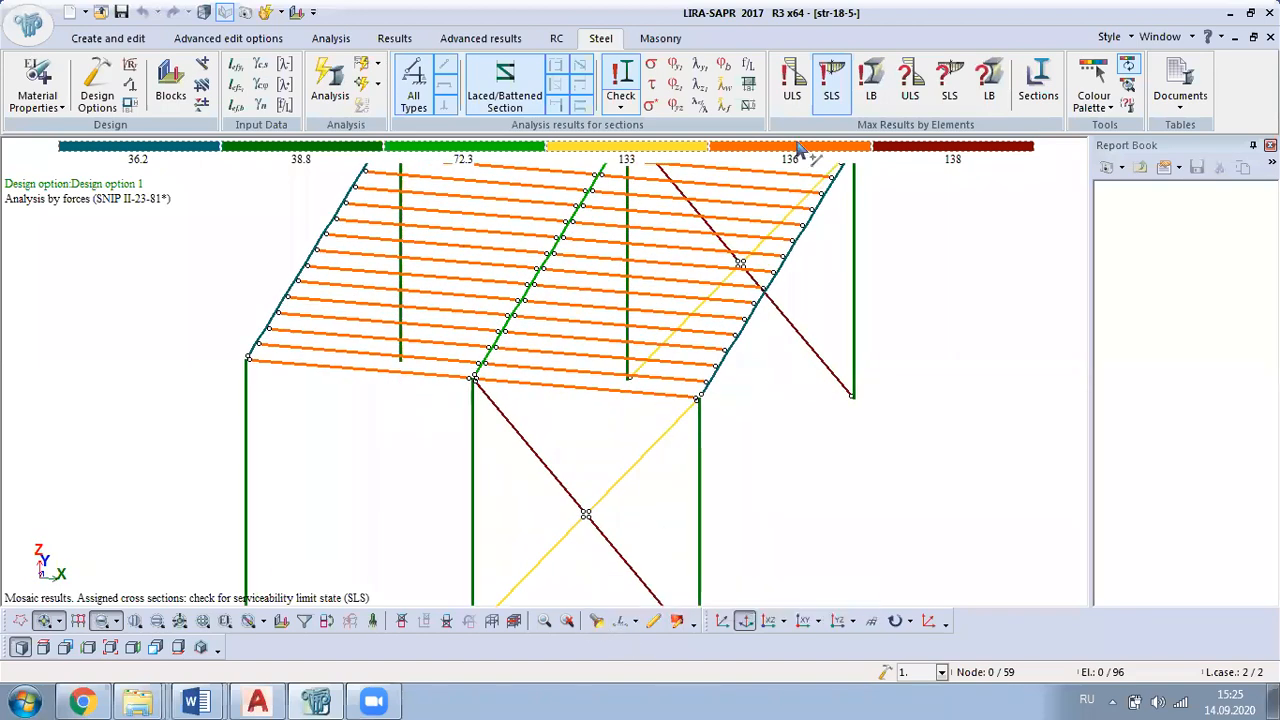
Step: Examine the steel check and select results of the outermost transverse deck beam in the unbraced bay
click(596, 621)
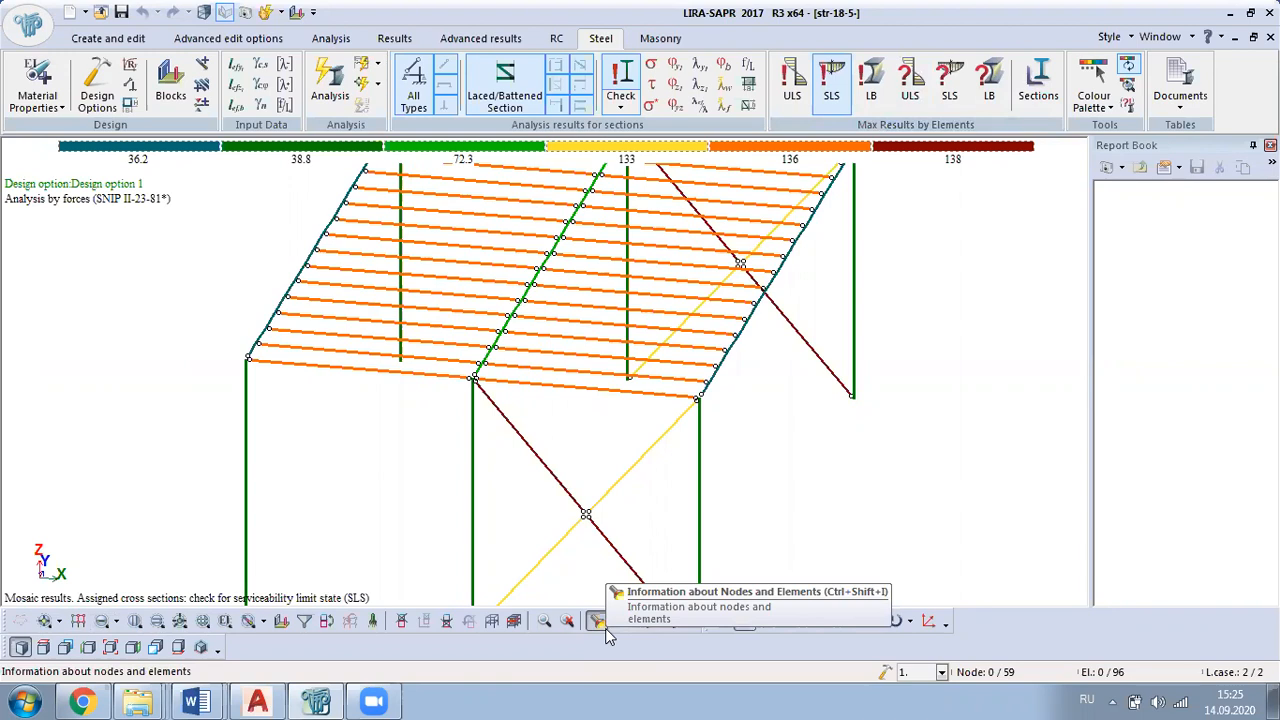
click(398, 373)
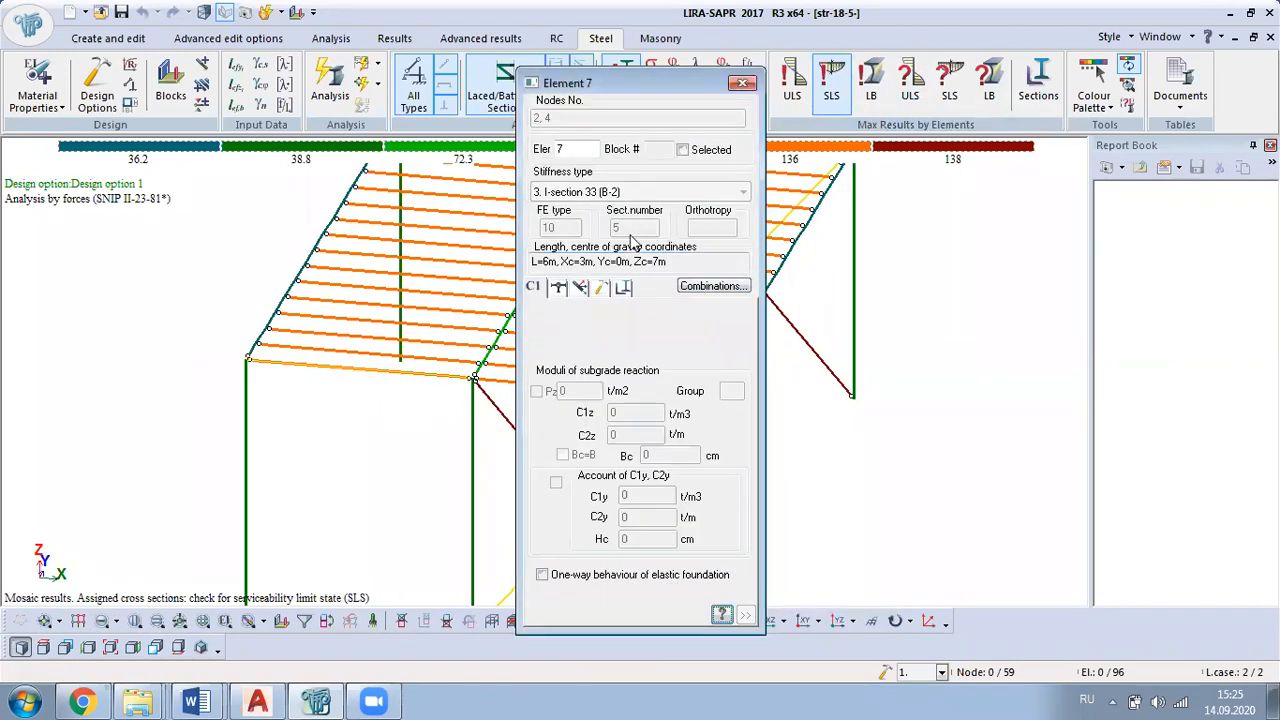
click(623, 288)
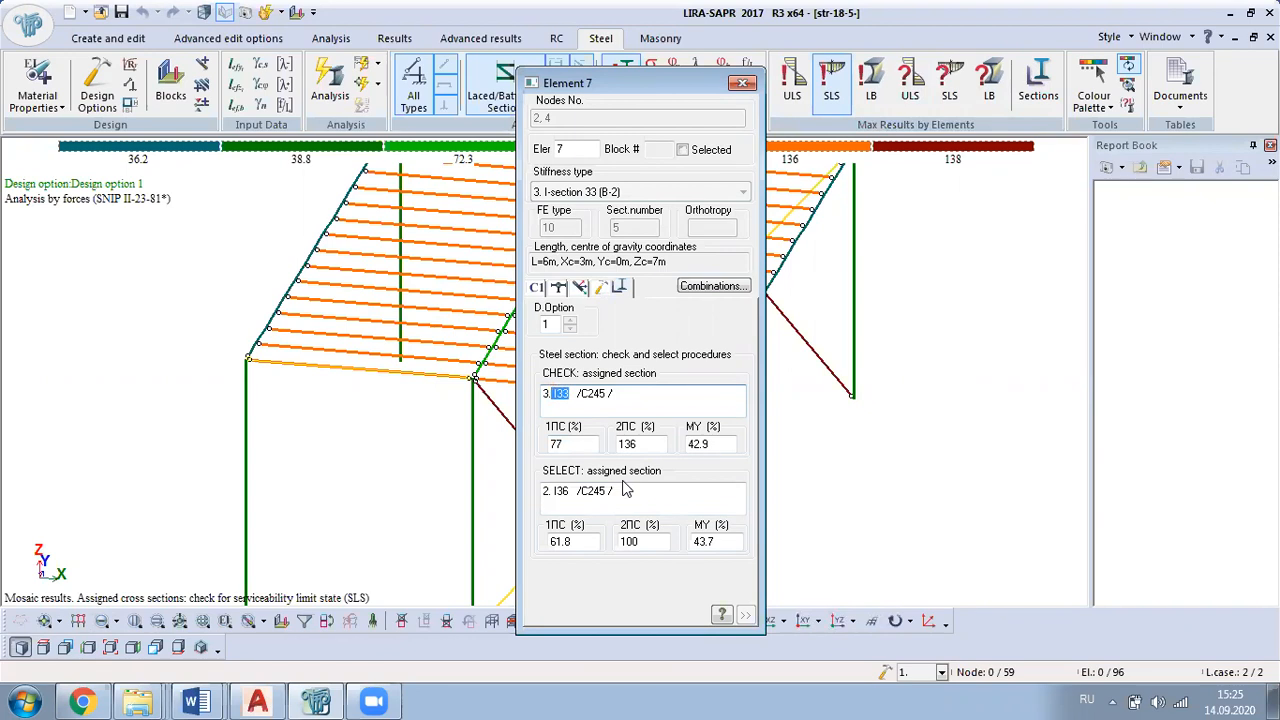
click(567, 494)
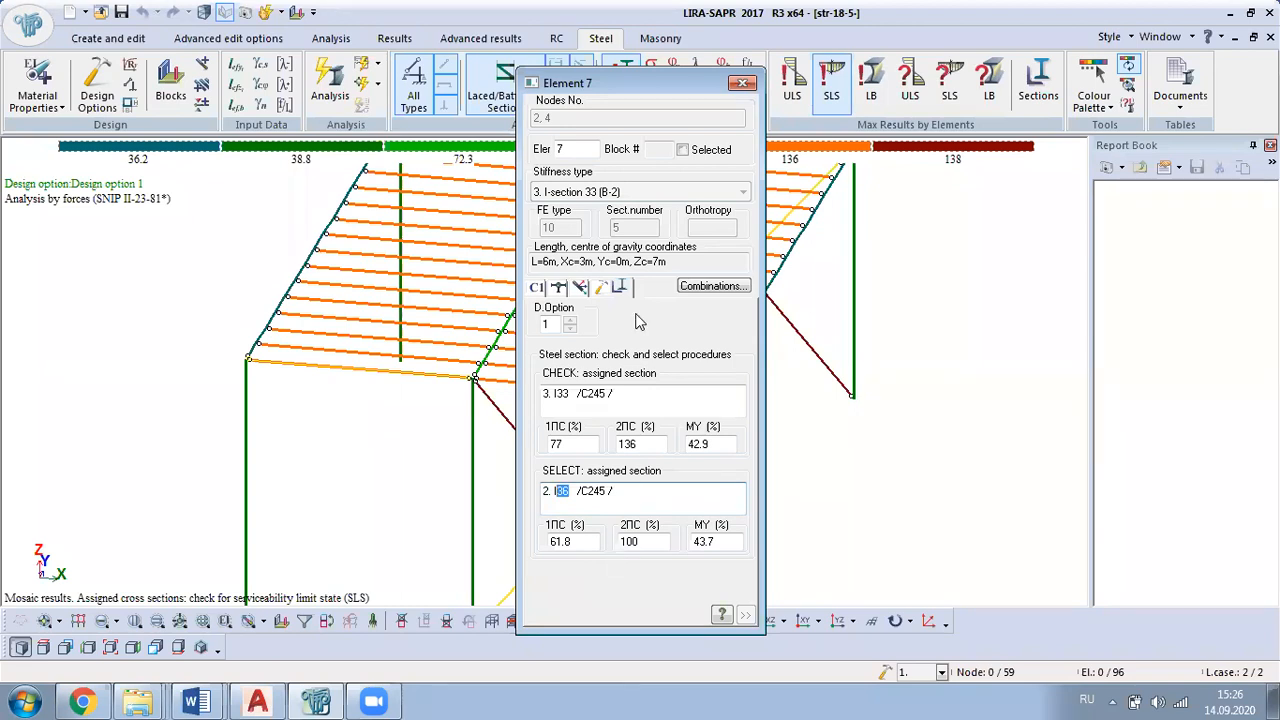
click(742, 84)
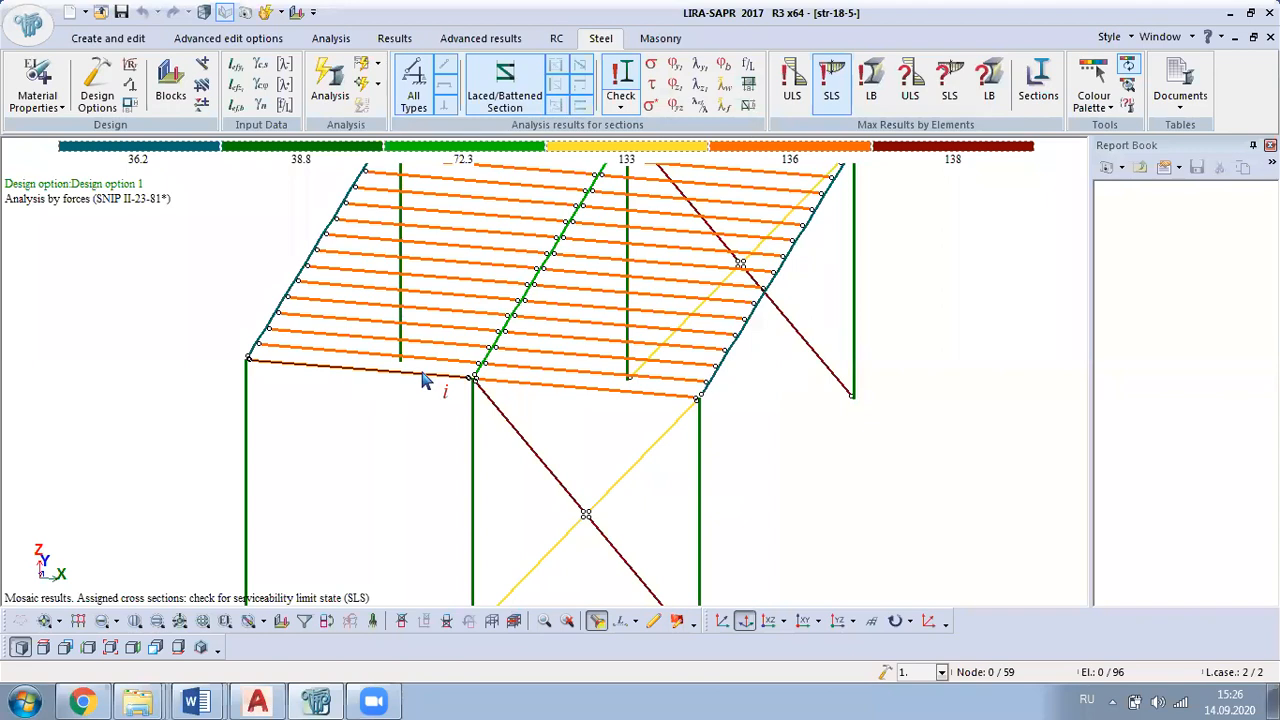
Step: Select the transverse deck beams in both bays and isolate them as a fragment
middle_drag(457, 437, 487, 318)
click(104, 621)
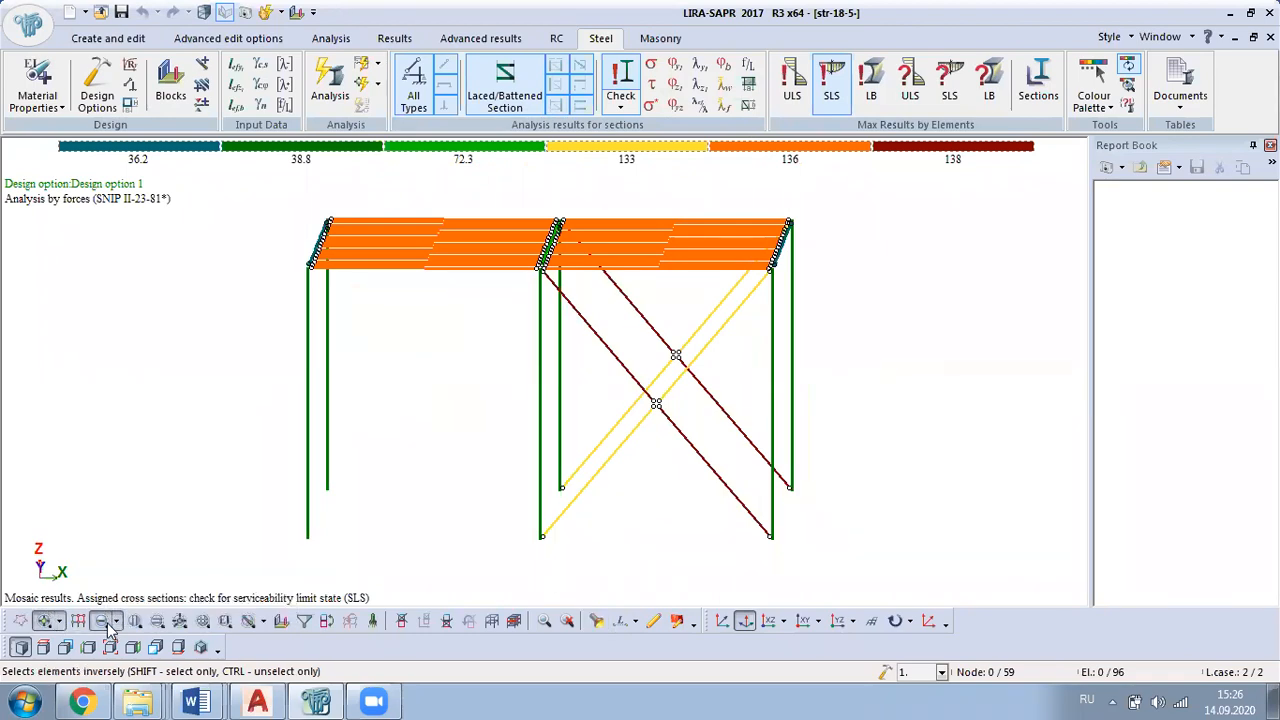
drag(485, 187, 408, 298)
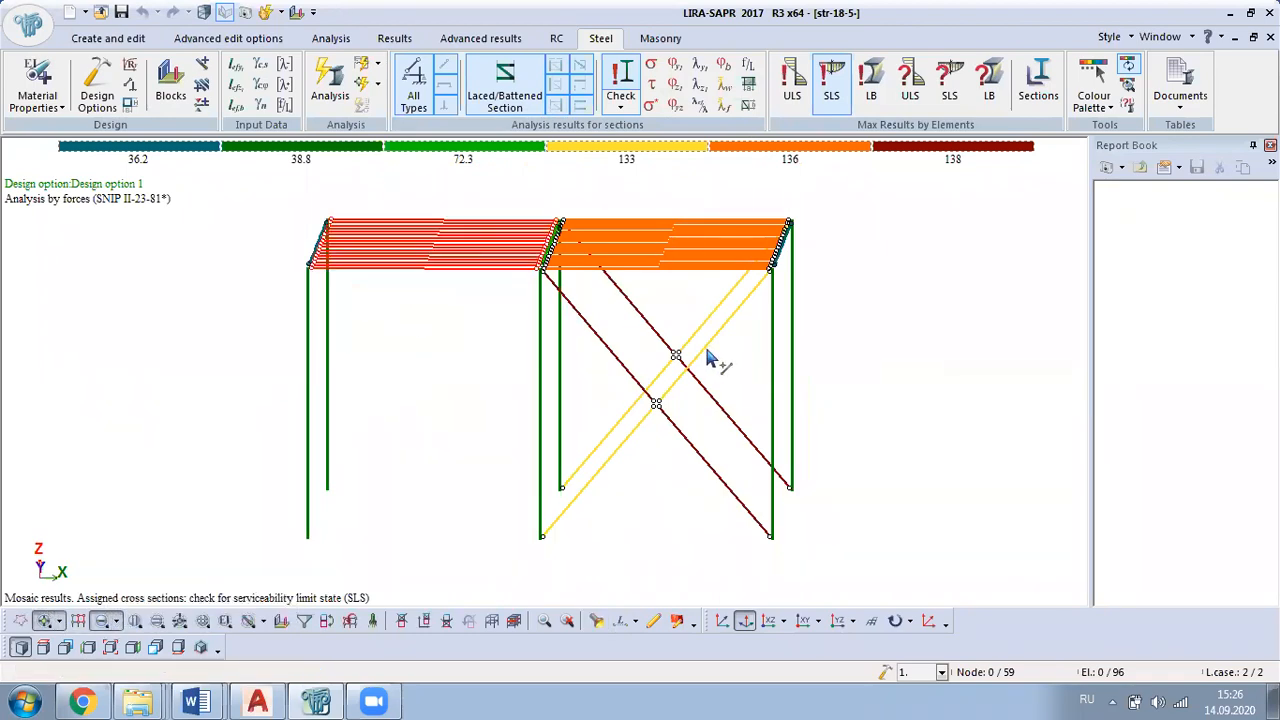
middle_drag(708, 349, 695, 306)
drag(709, 206, 641, 270)
right_click(578, 200)
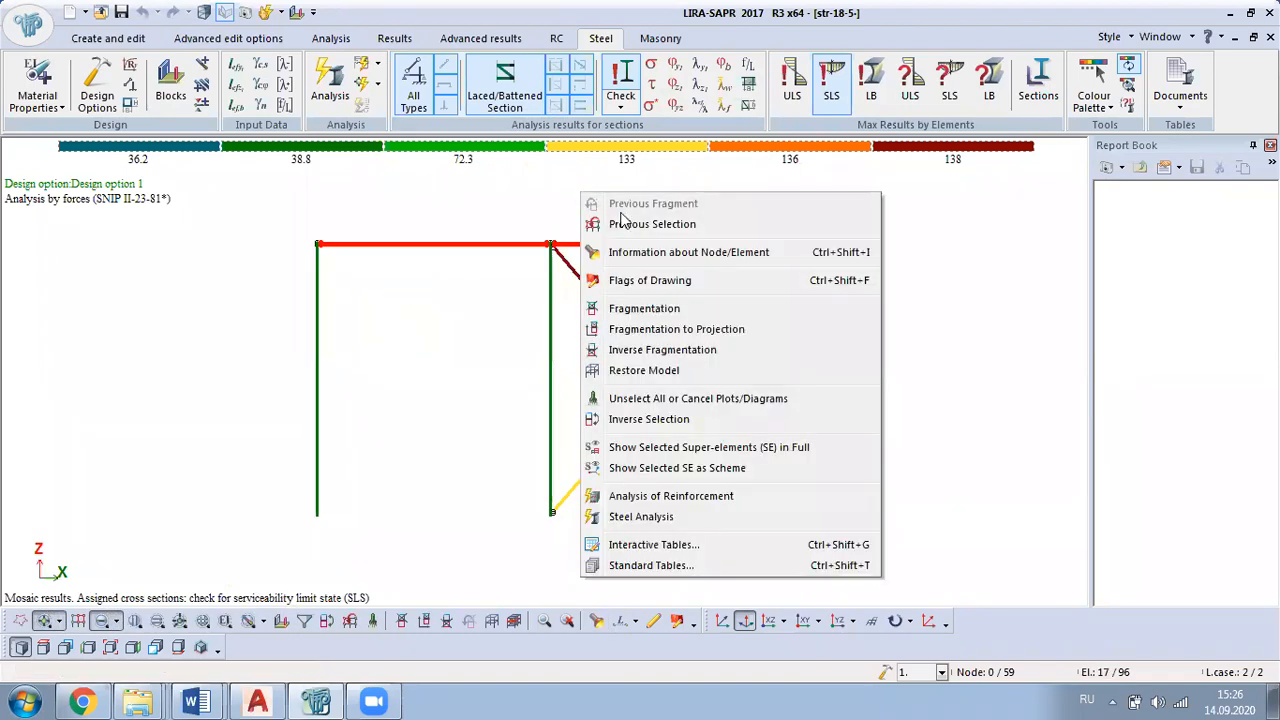
click(658, 308)
middle_drag(826, 374, 657, 425)
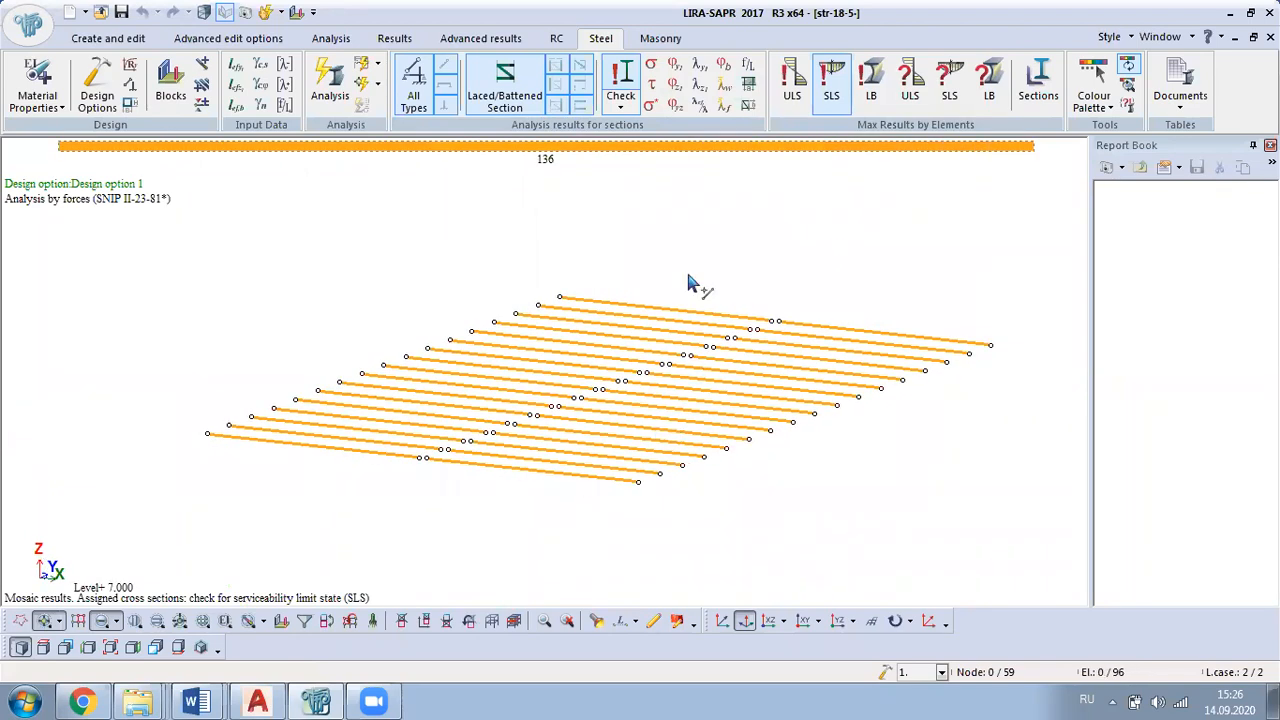
Step: Review the steel section selected by the design check for the isolated transverse deck beams
middle_drag(888, 454, 772, 507)
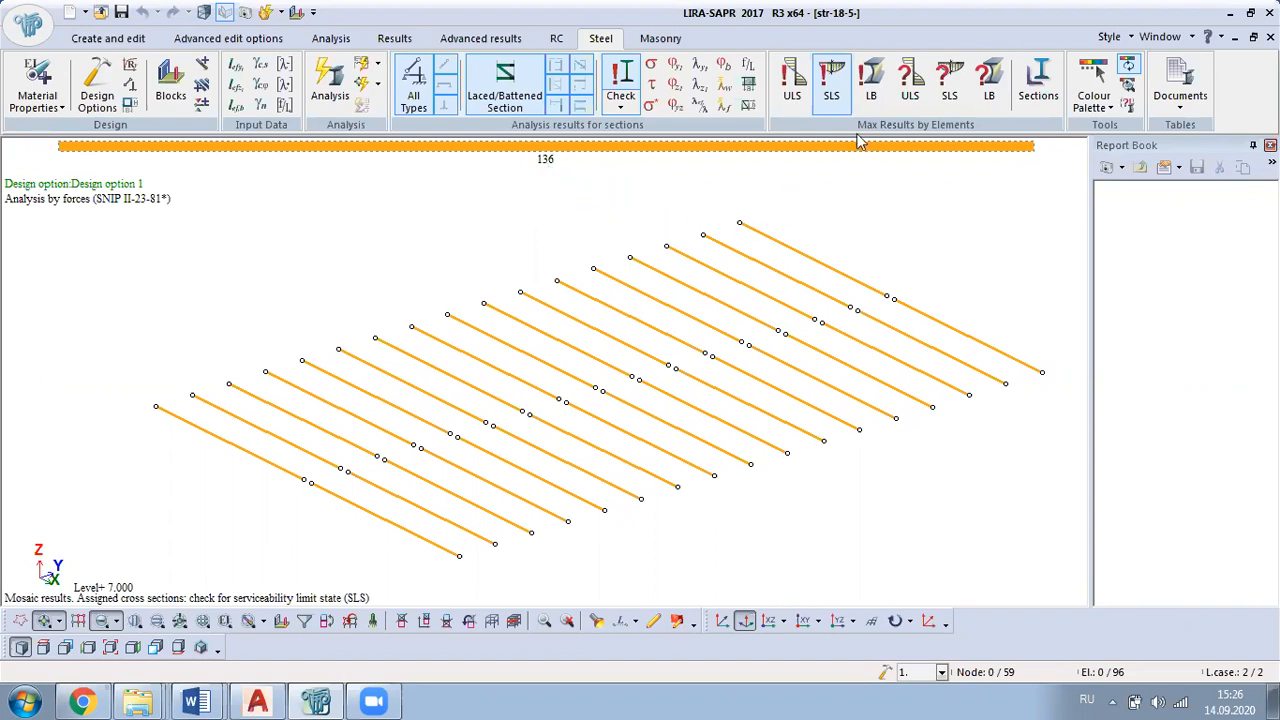
click(1046, 106)
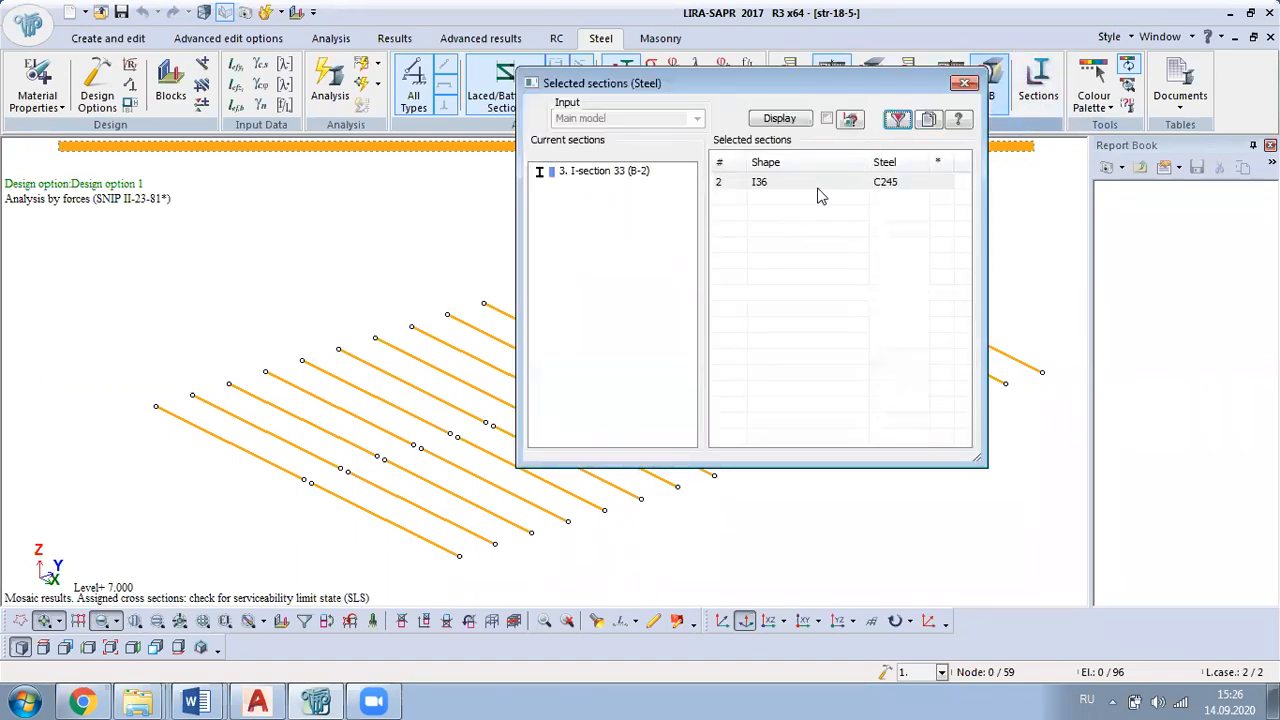
click(803, 183)
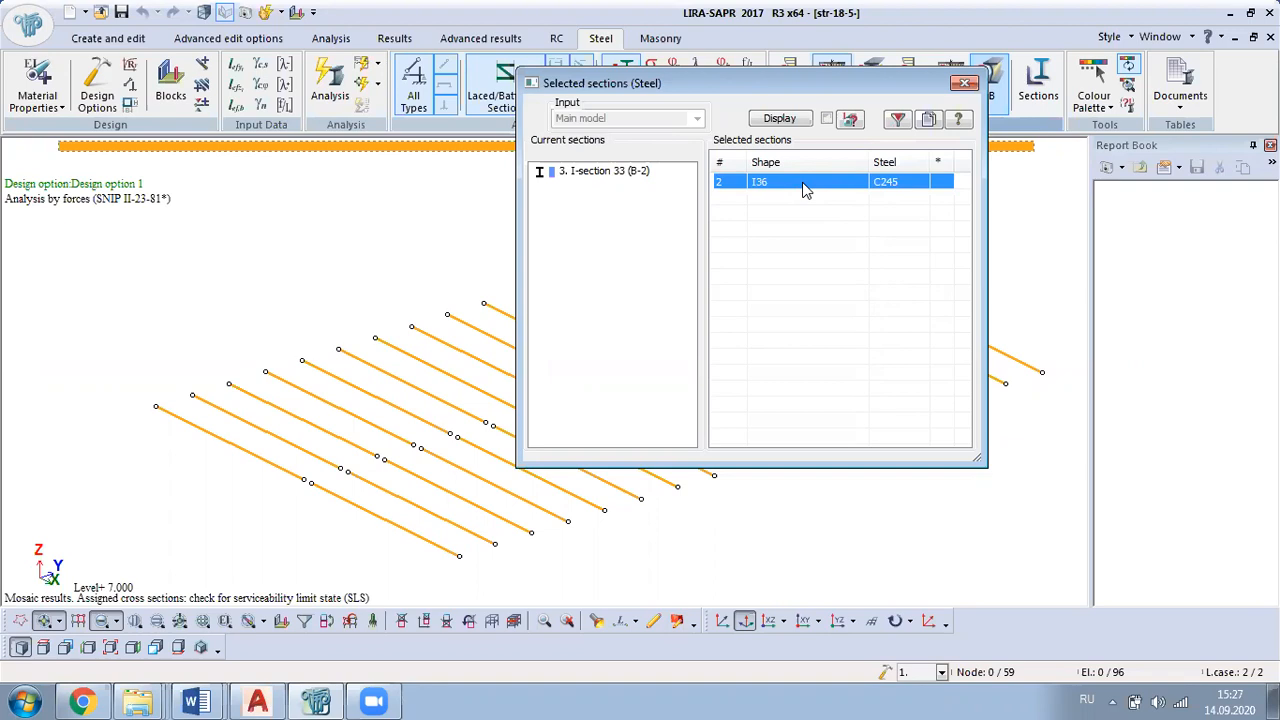
click(966, 84)
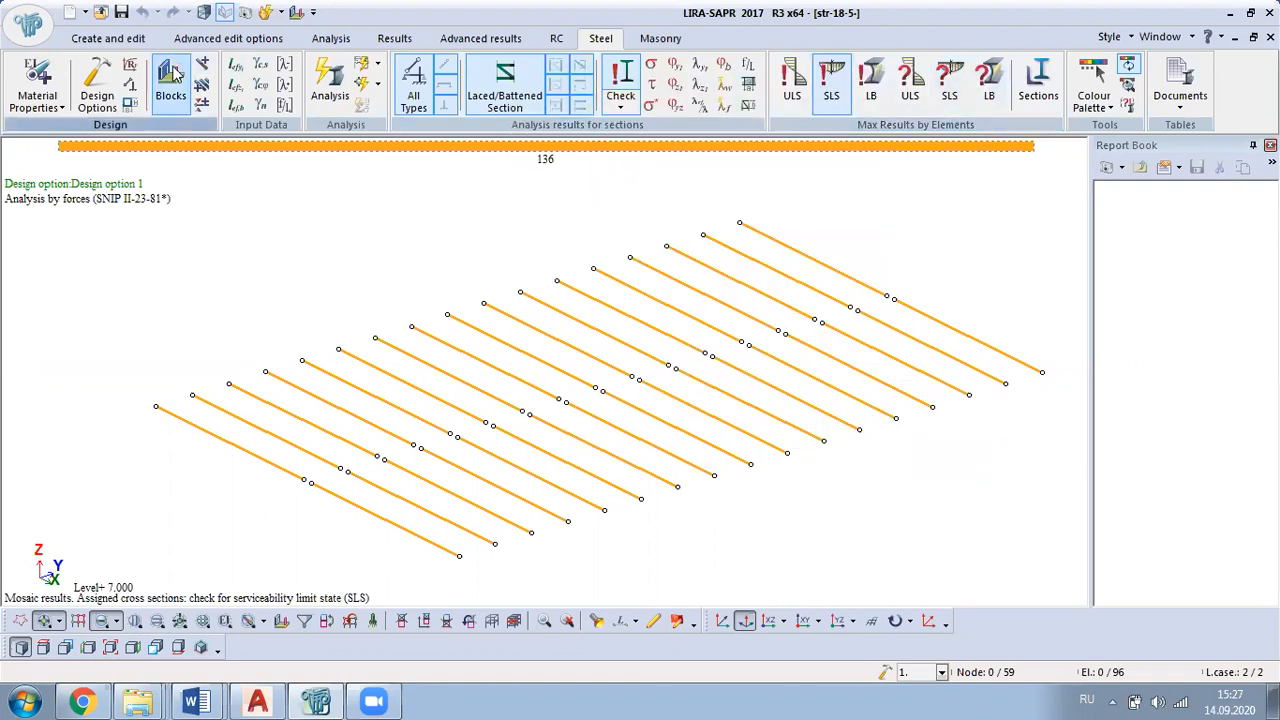
Step: Return to model editing and restore the full frame from the transverse beam fragment
click(108, 38)
right_click(266, 225)
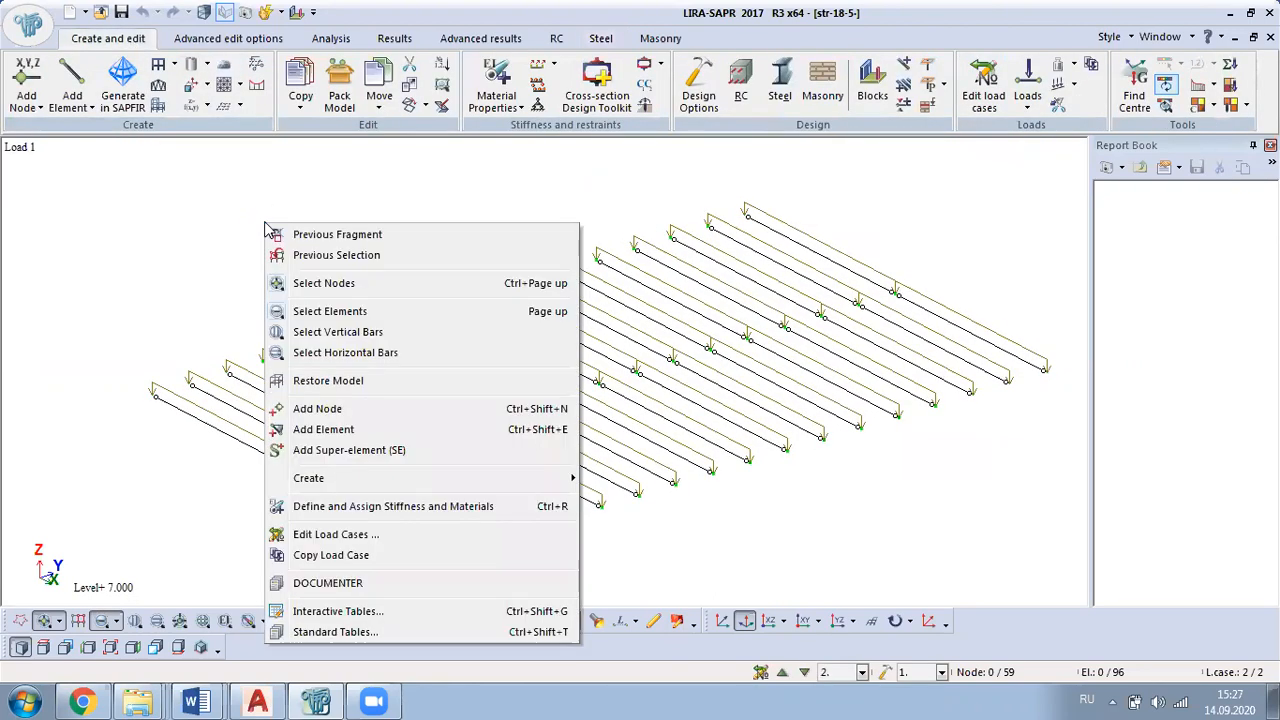
click(330, 381)
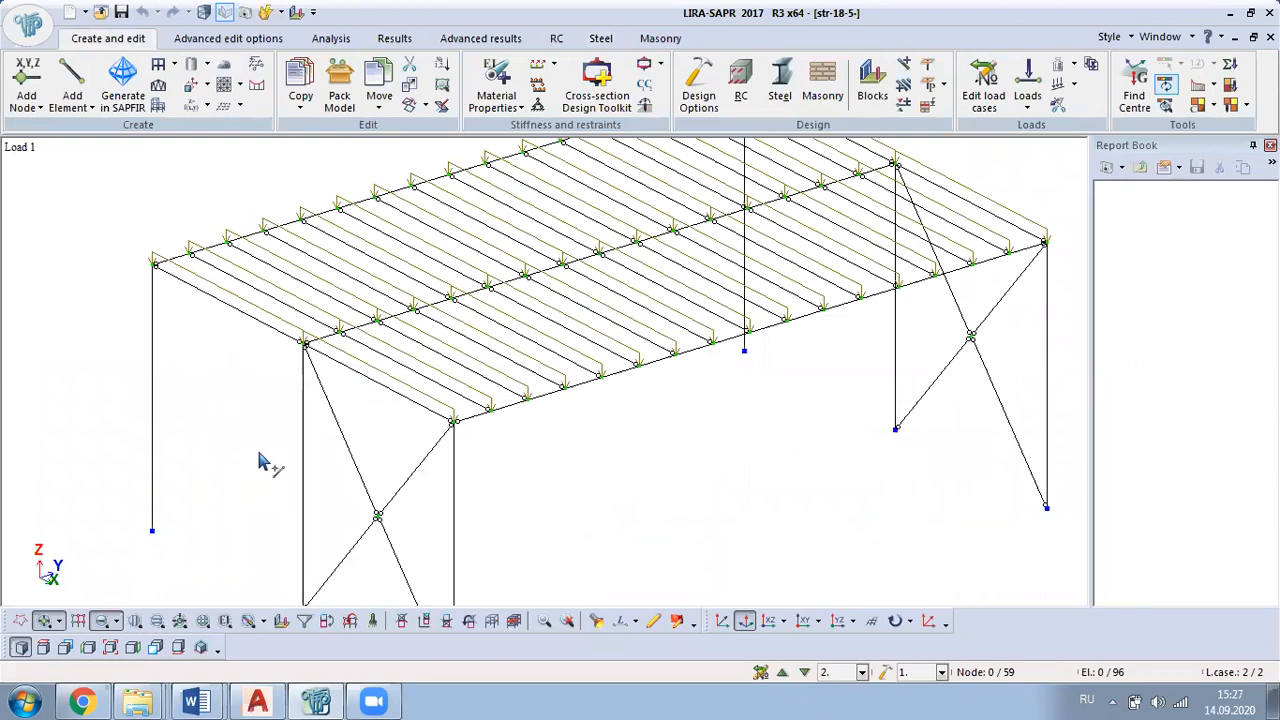
middle_drag(689, 469, 540, 460)
click(566, 621)
Step: Change the B-2 I-section stiffness type to profile 36
click(497, 95)
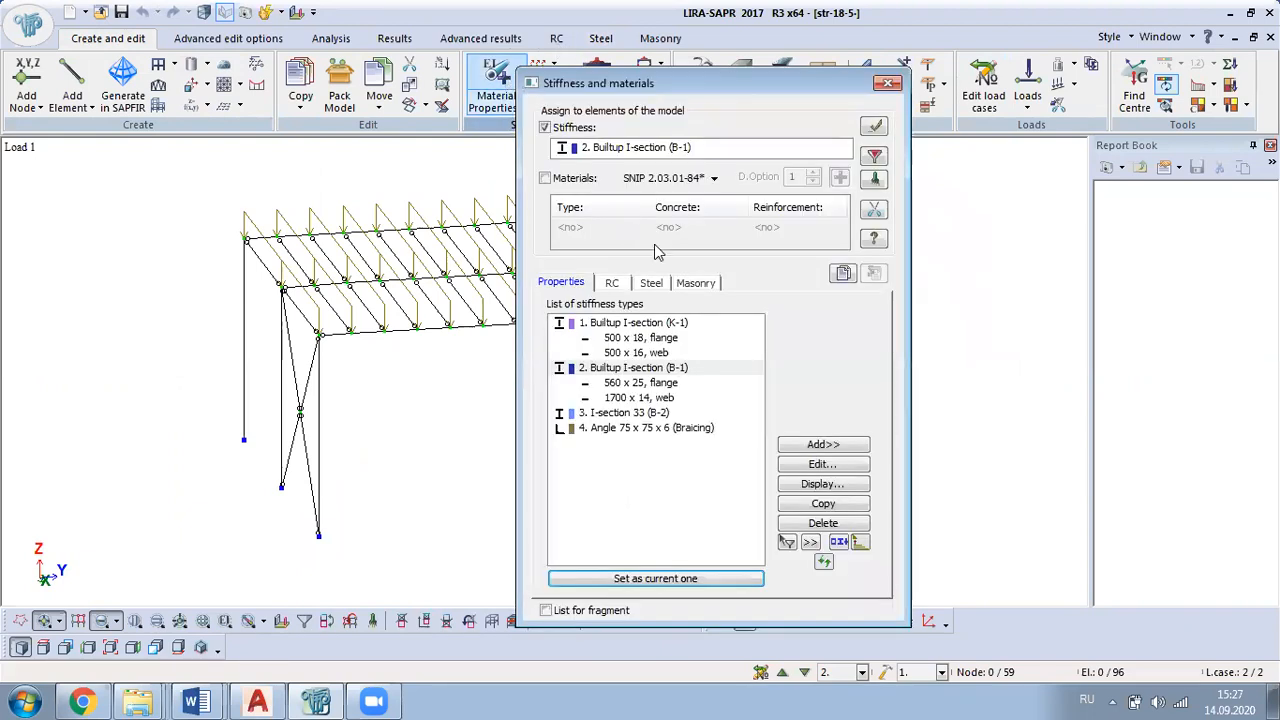
click(657, 413)
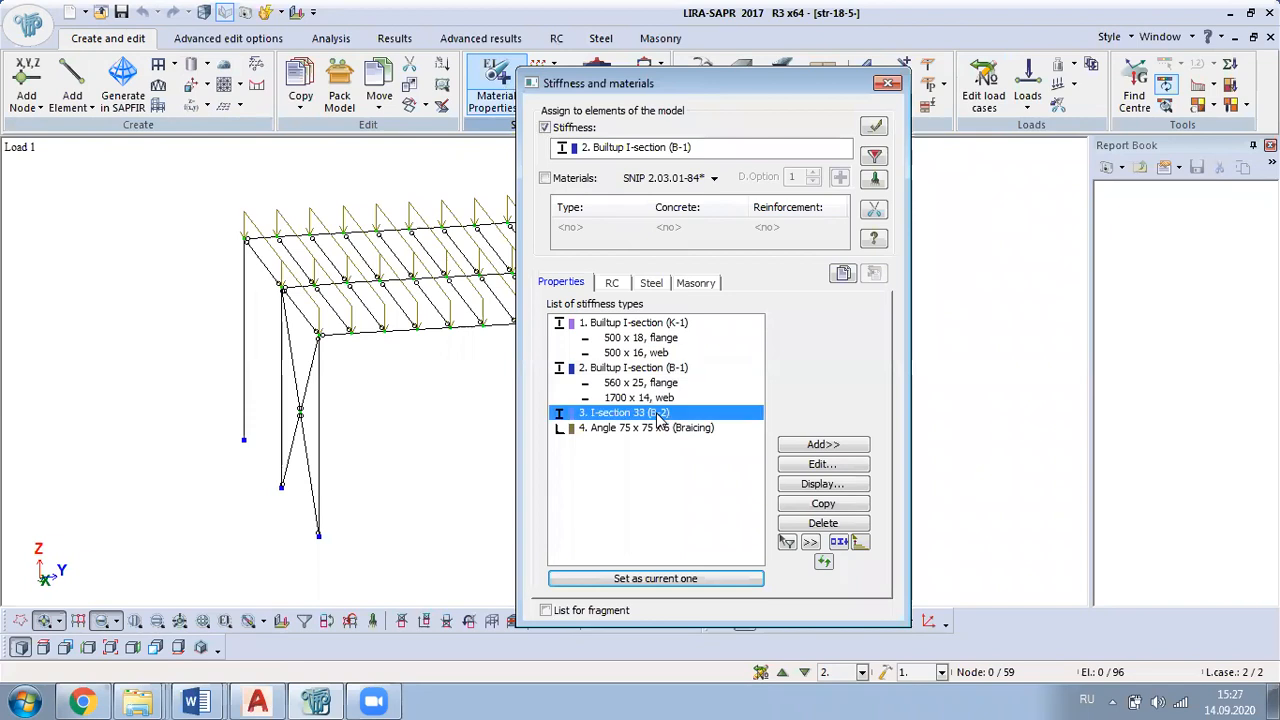
click(839, 469)
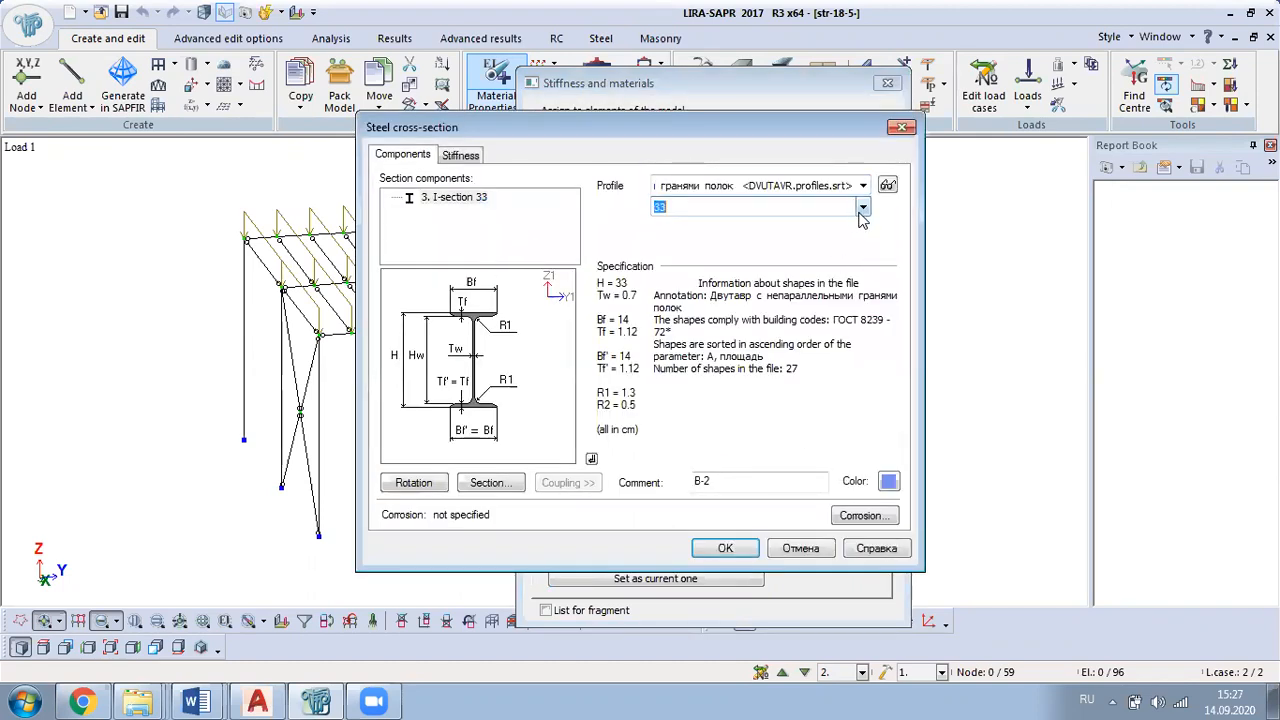
click(862, 208)
click(682, 360)
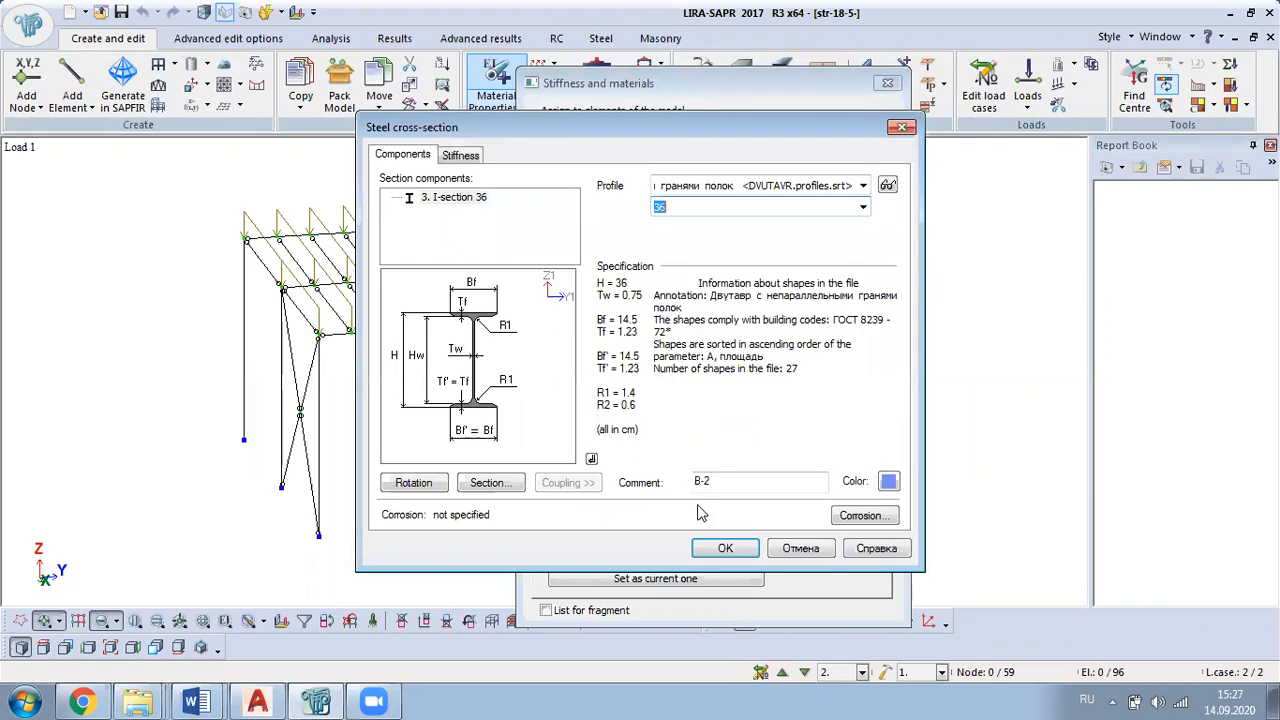
click(726, 548)
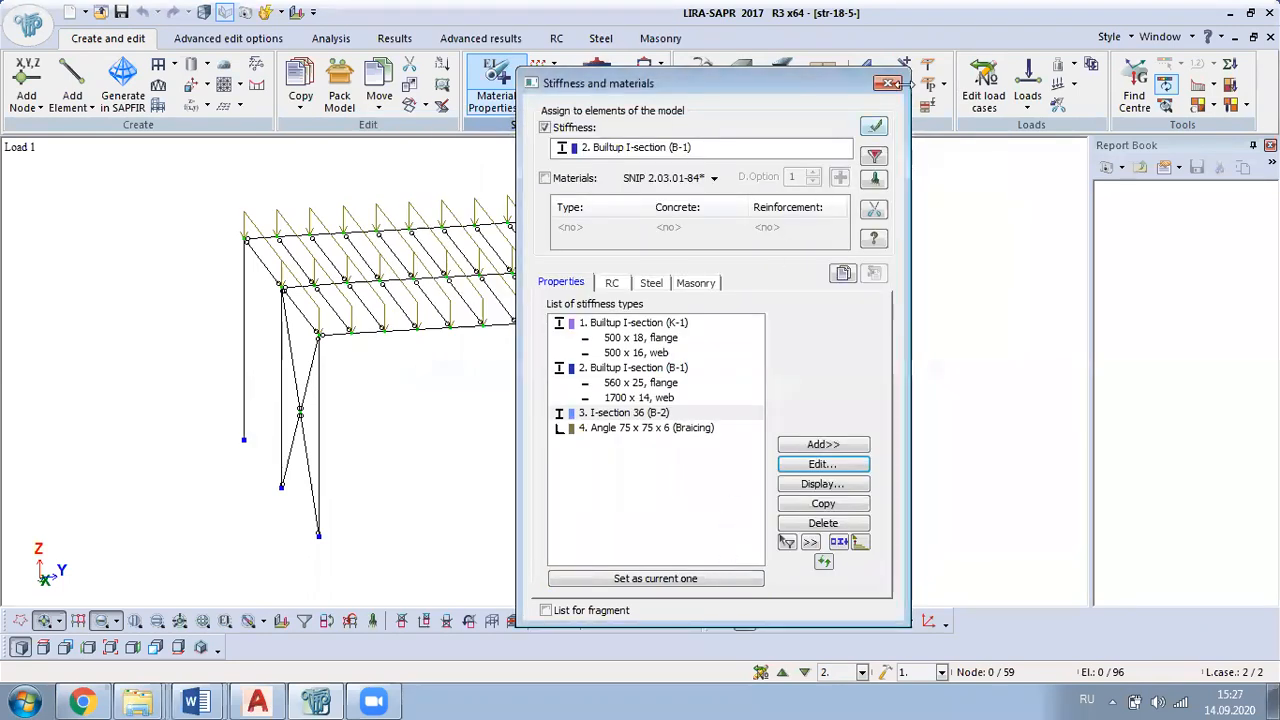
click(889, 82)
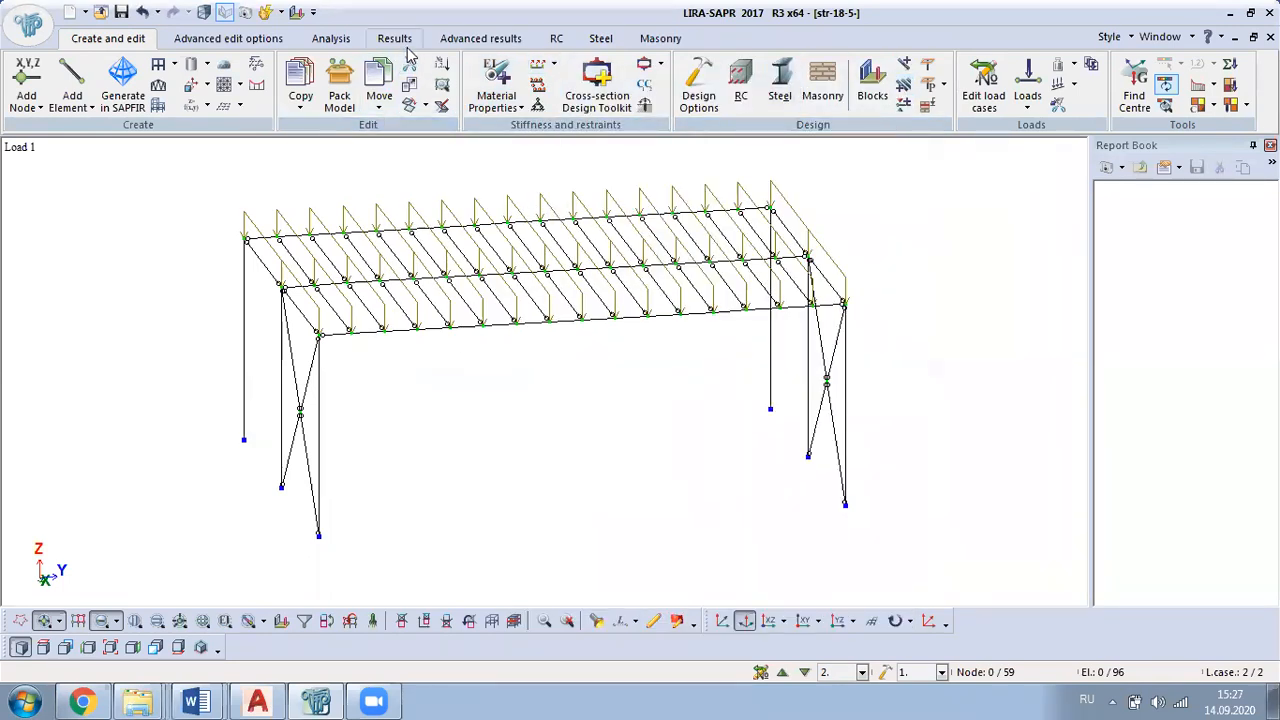
Step: Pack the model and rerun the analysis with the updated beam section
click(339, 85)
click(758, 602)
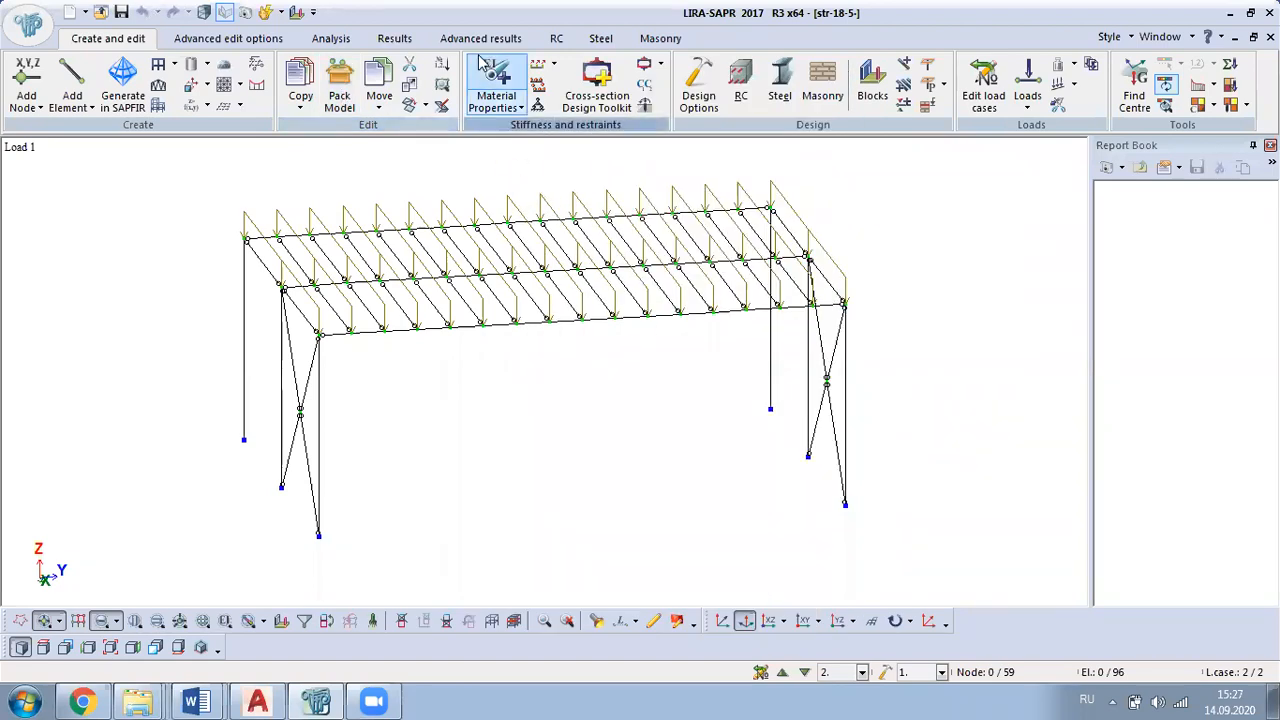
click(335, 38)
click(16, 80)
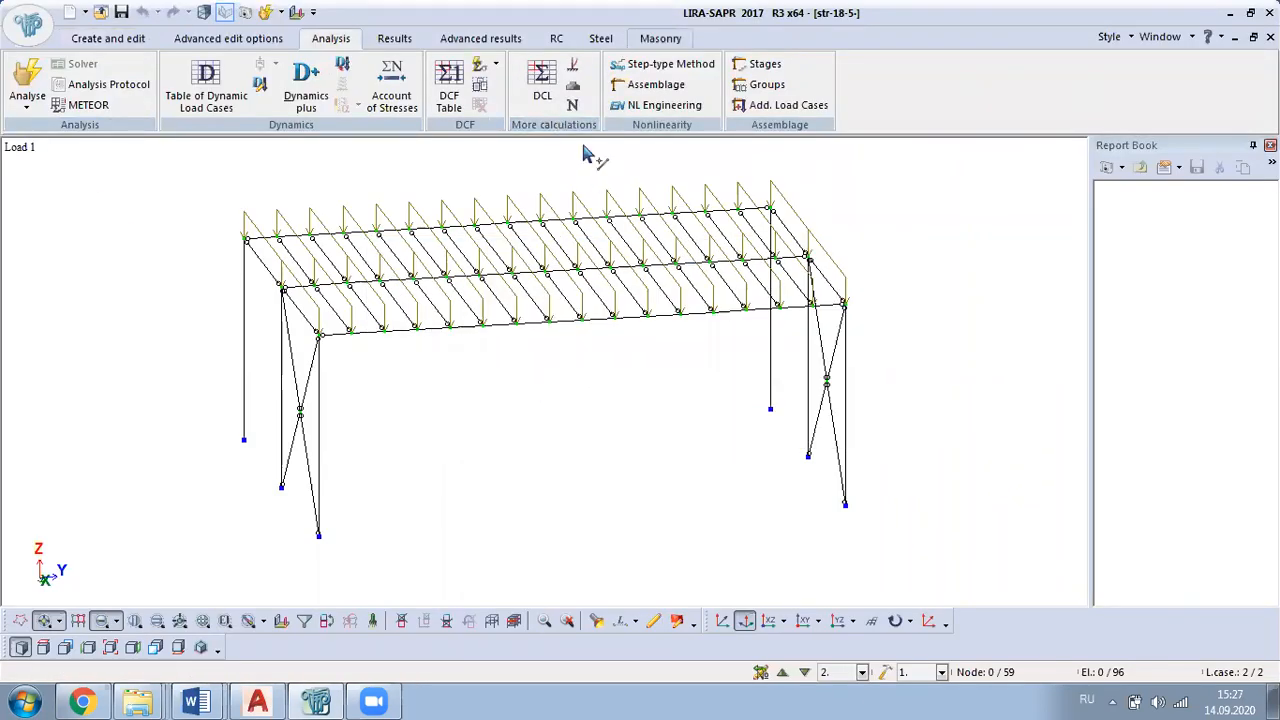
Step: Display the steel ULS and SLS check mosaics in turn and examine the X-braces in the SLS results
click(600, 38)
click(792, 85)
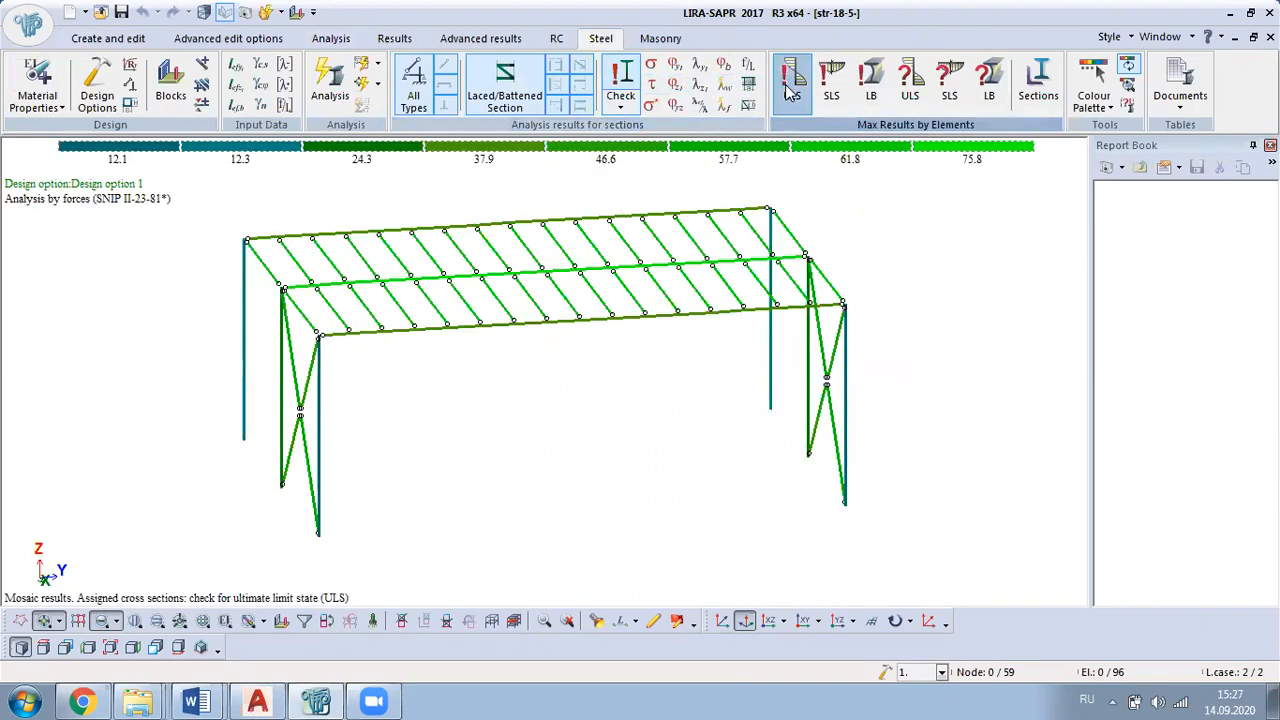
click(829, 95)
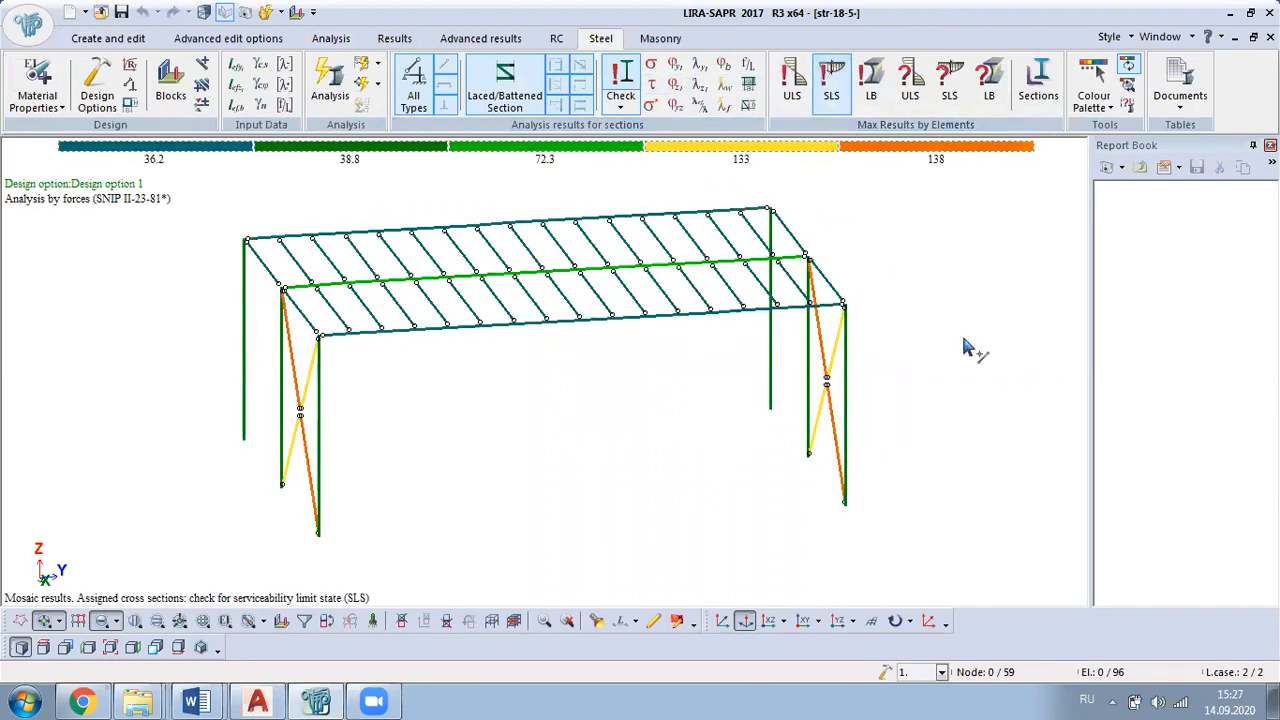
middle_drag(646, 326, 902, 345)
middle_drag(500, 286, 466, 334)
middle_drag(594, 517, 580, 487)
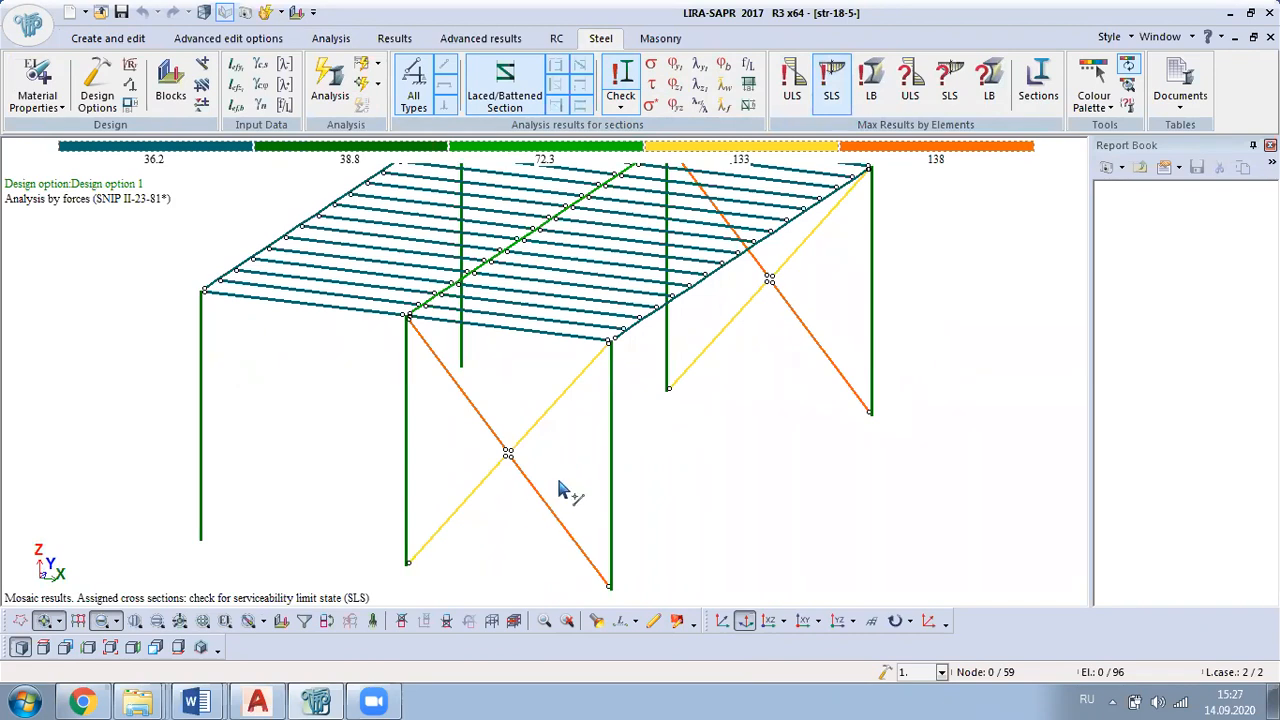
Step: Select all the diagonal braces of both X-braced frames and isolate them as a fragment
middle_drag(557, 523, 660, 420)
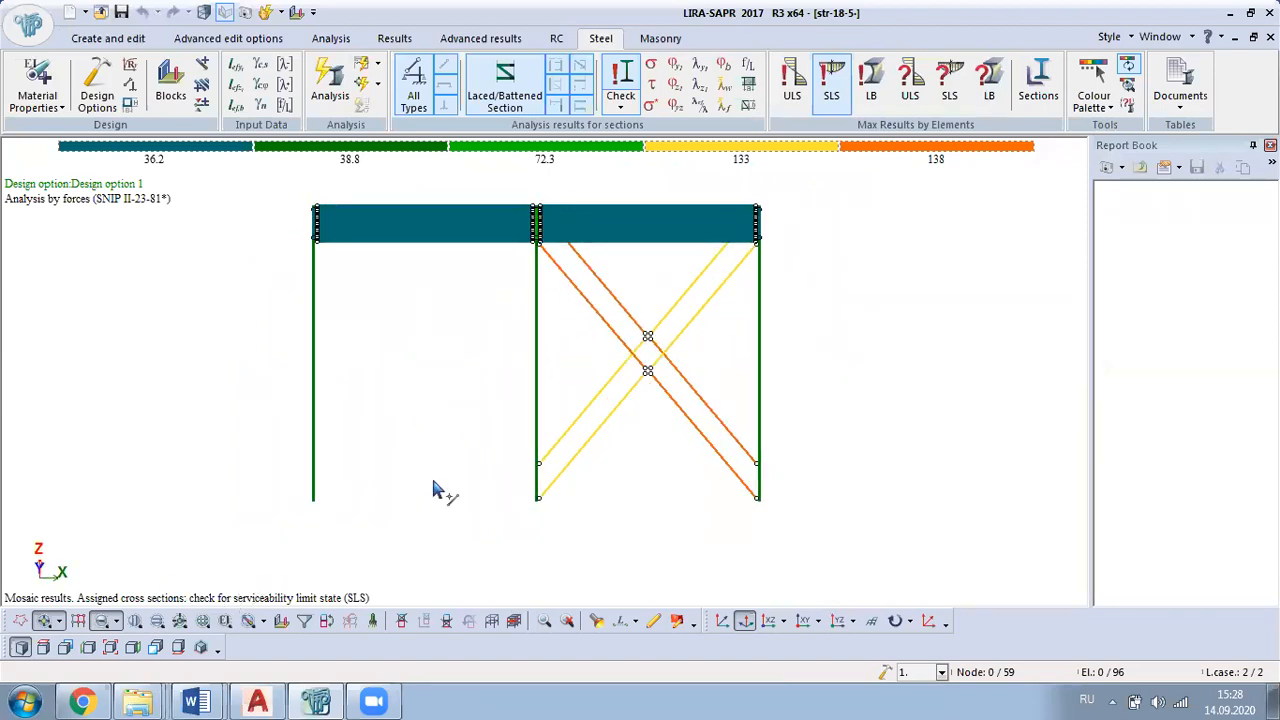
click(613, 393)
right_click(590, 320)
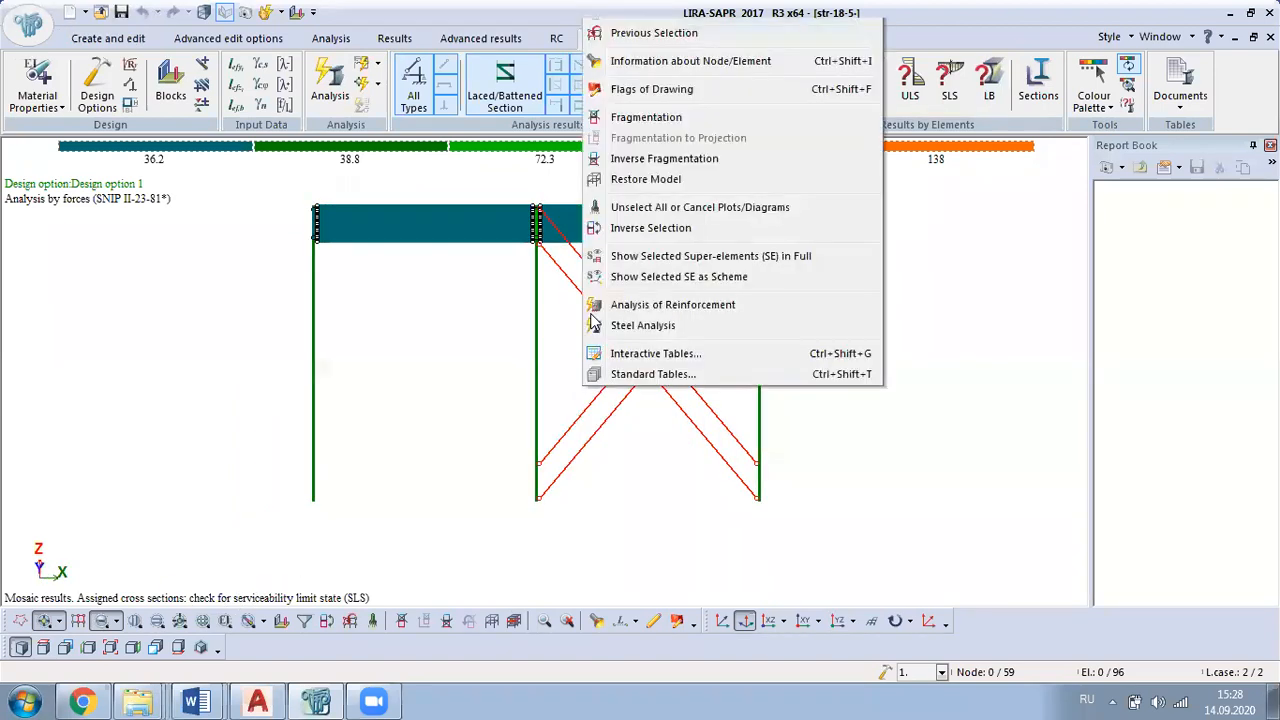
click(693, 322)
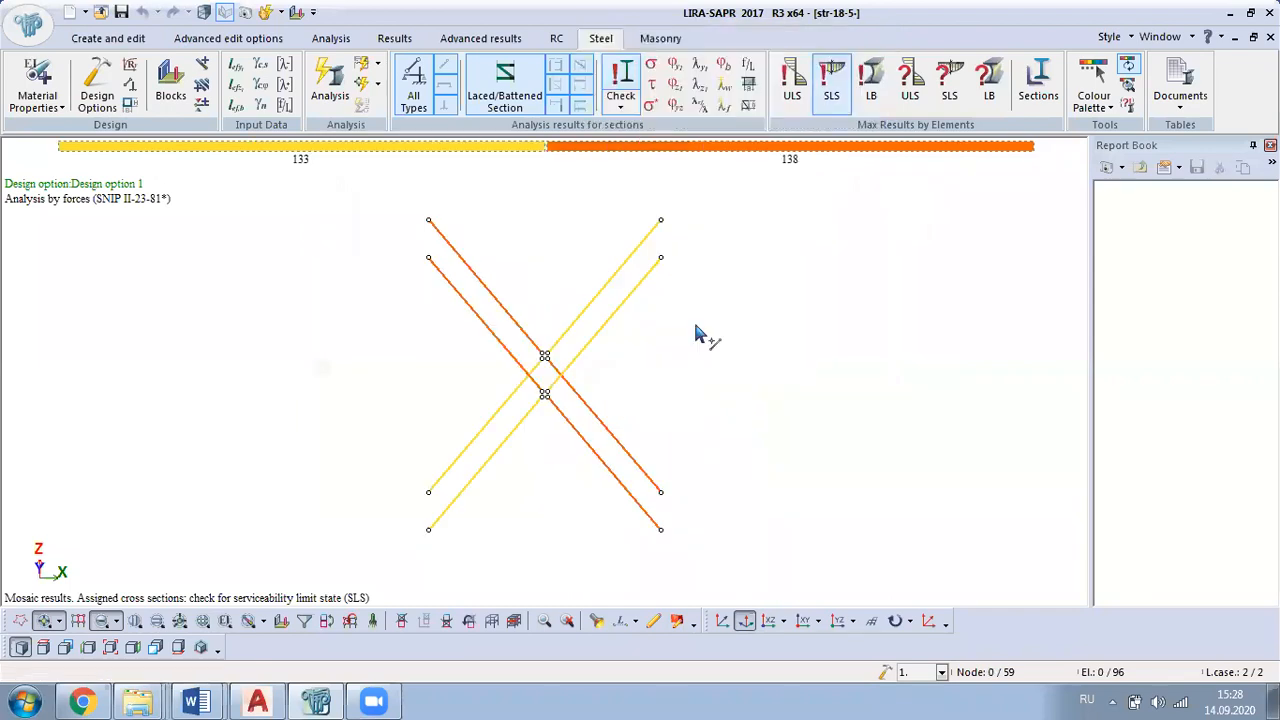
Step: Review the steel section selected by the design check for the isolated diagonal braces
click(1036, 95)
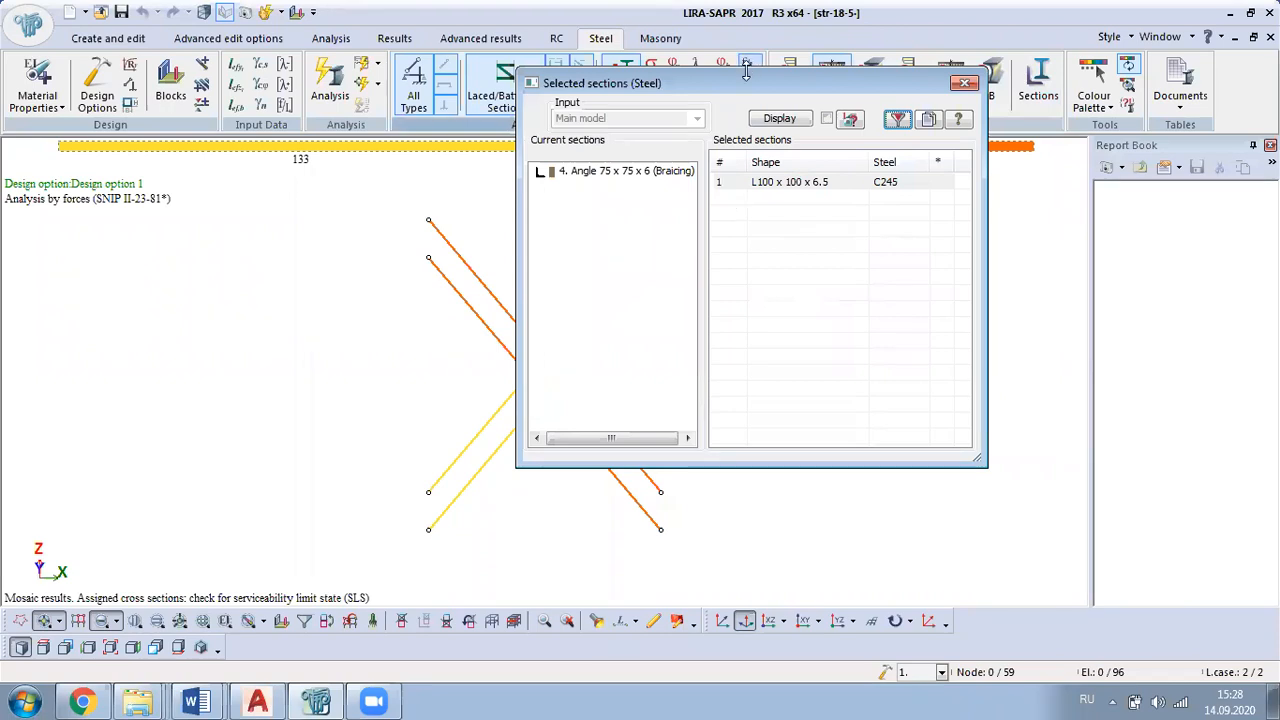
drag(748, 84, 871, 225)
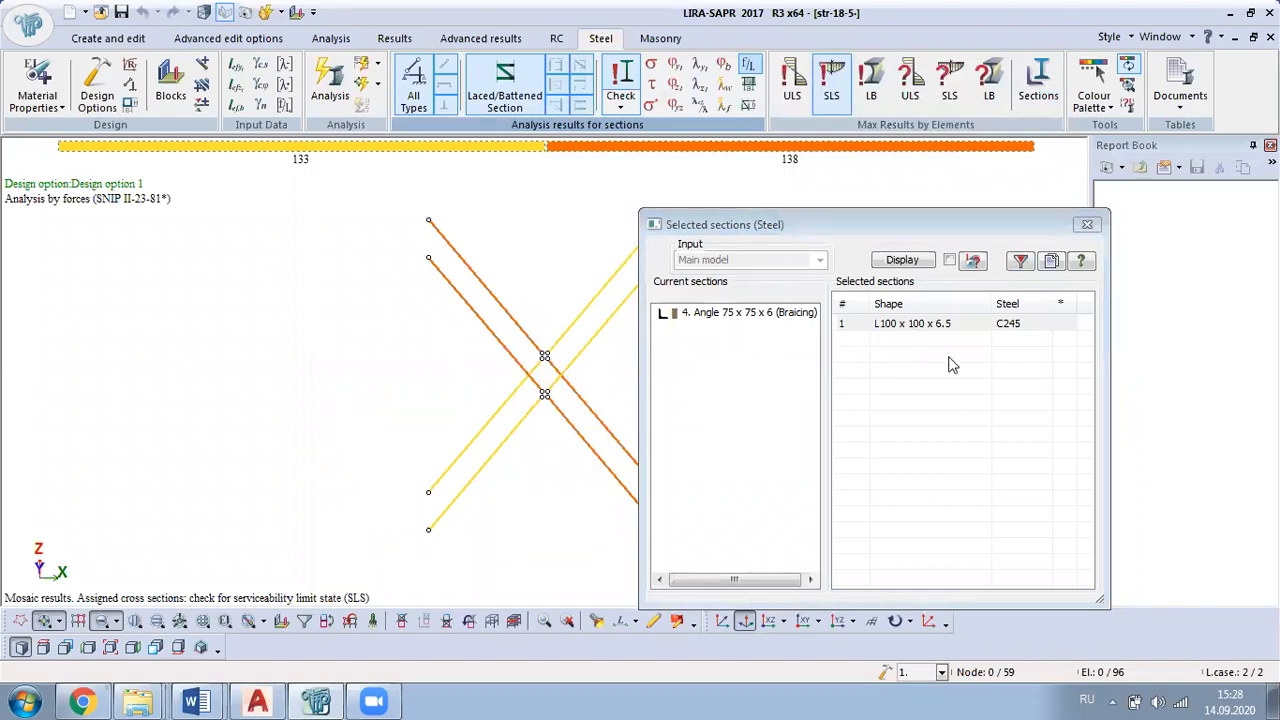
click(1001, 290)
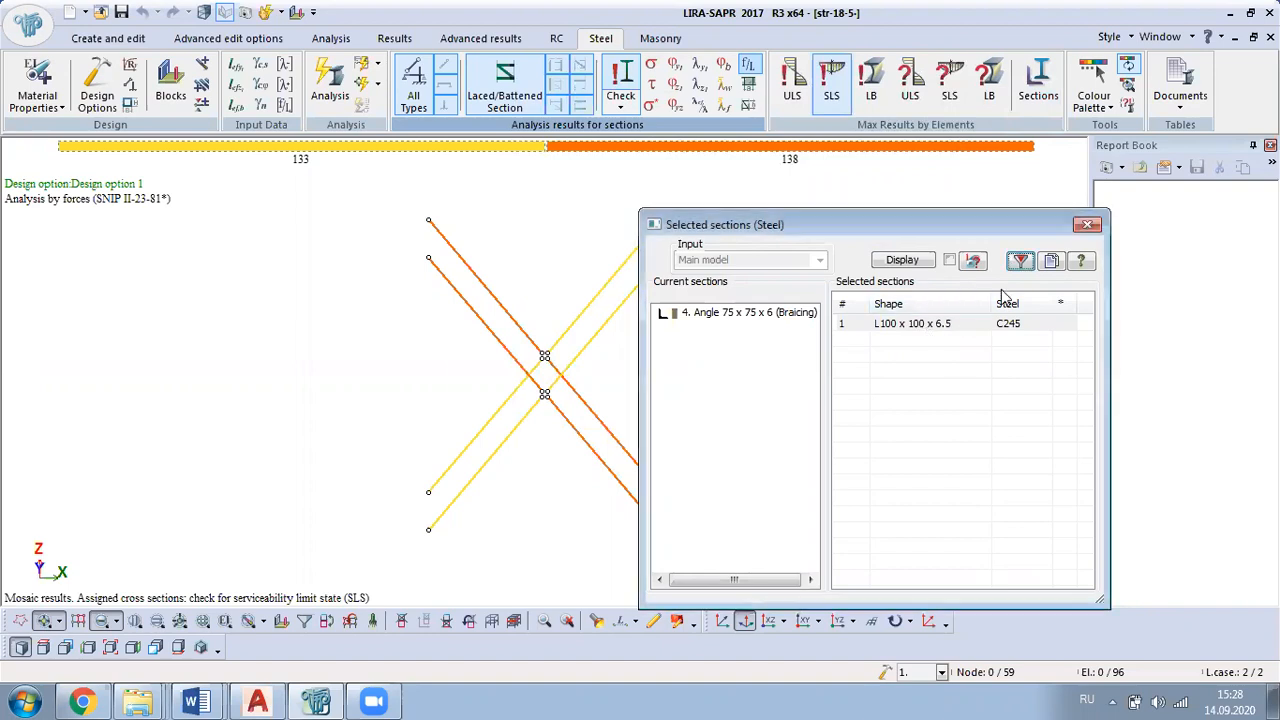
click(1087, 224)
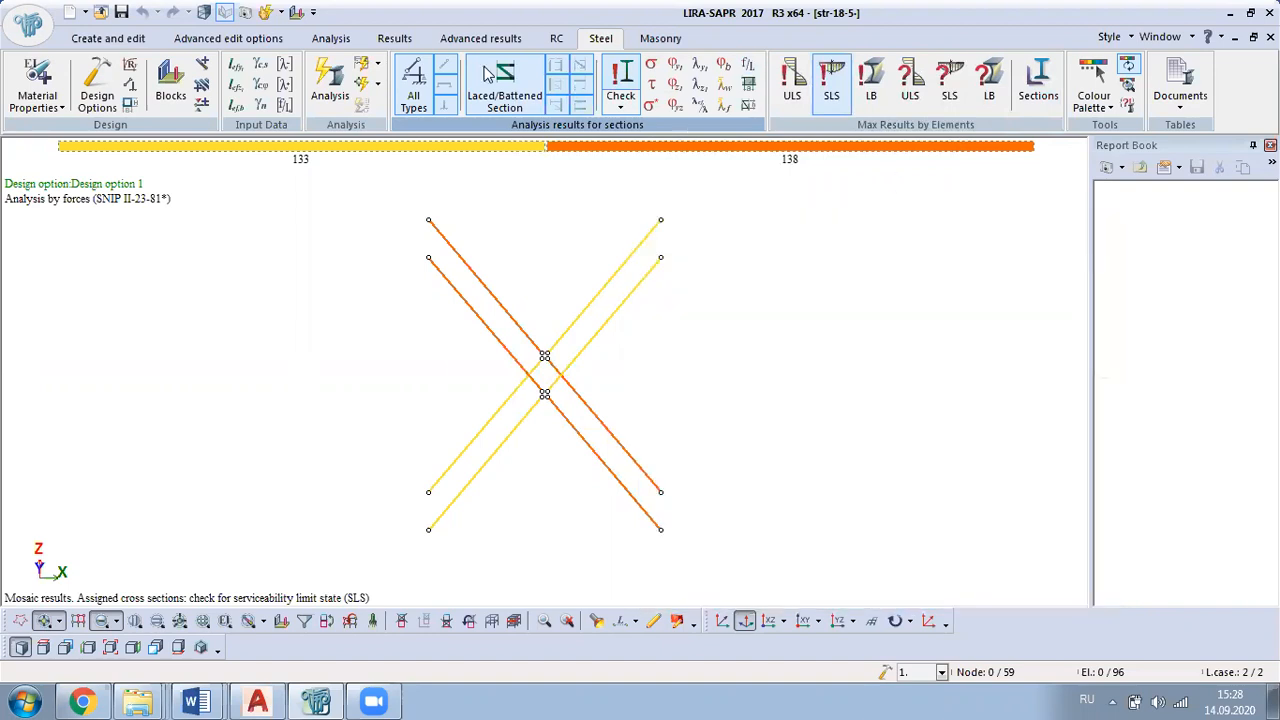
Step: Return to model editing and restore the full frame from the brace fragment
click(105, 38)
right_click(208, 170)
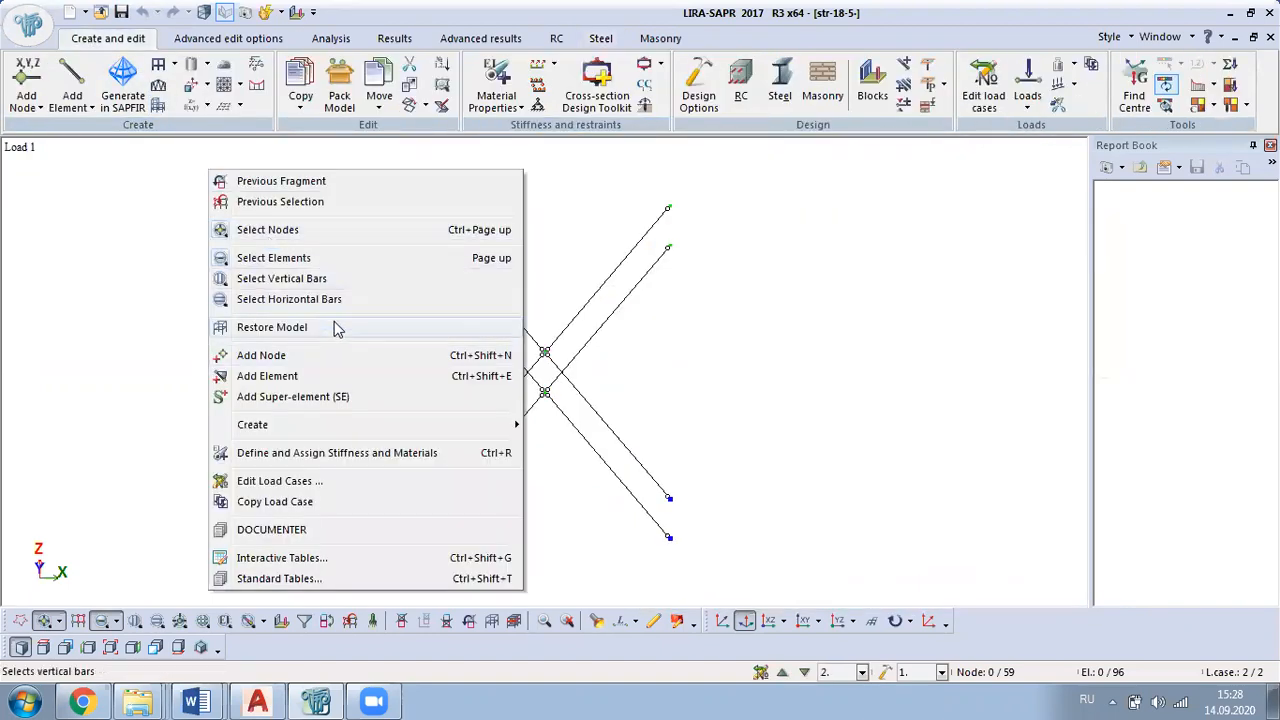
click(334, 321)
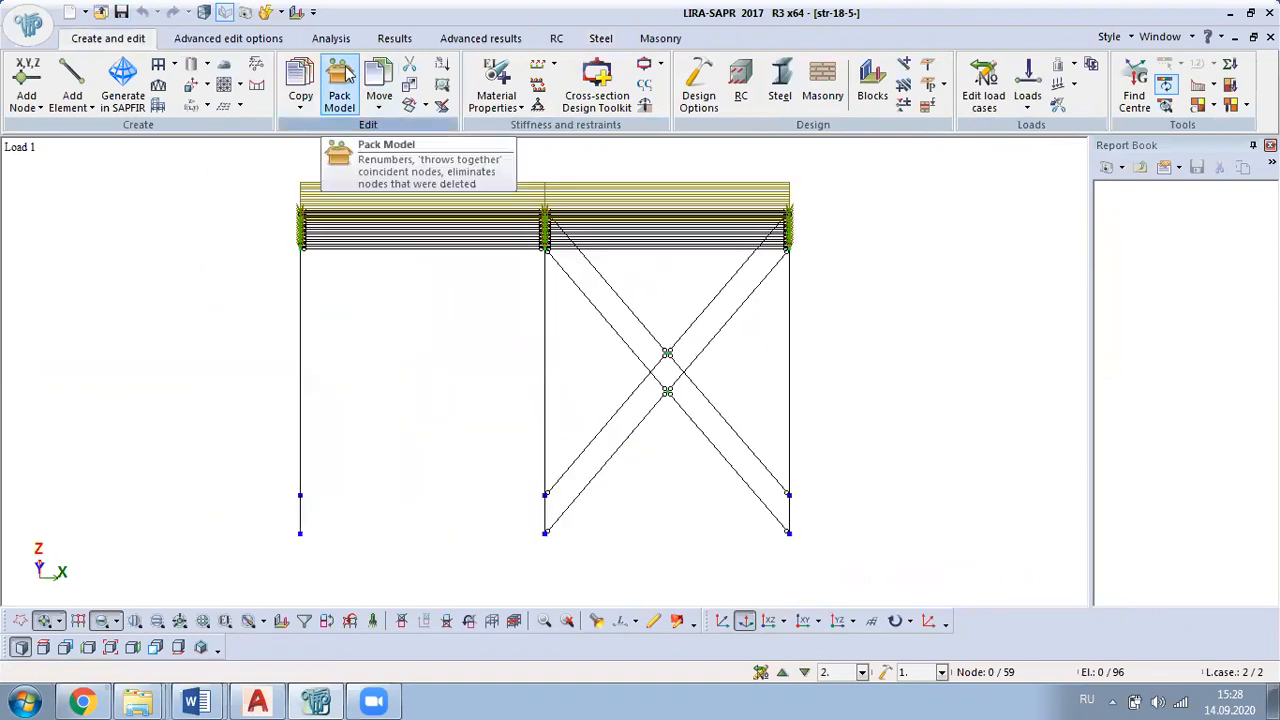
Step: Change the bracing angle stiffness type to the equal-leg profile 100 x 100 x 6.5
click(480, 80)
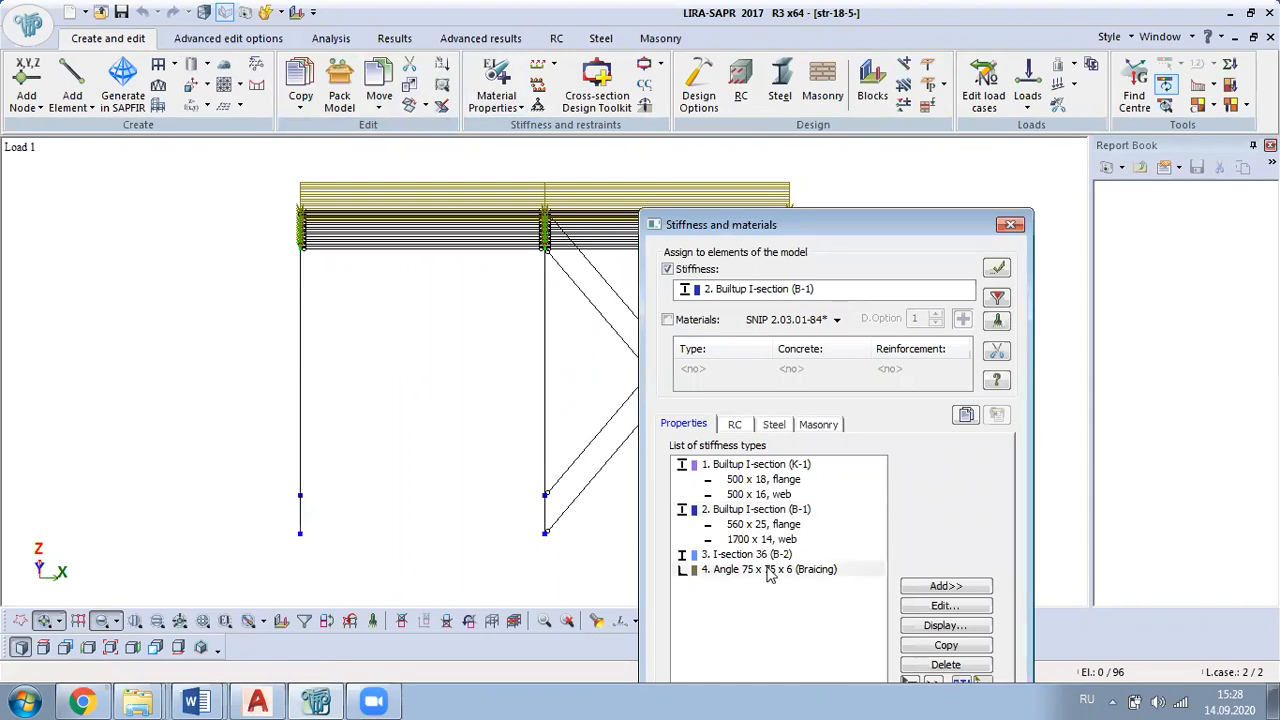
click(772, 569)
click(945, 606)
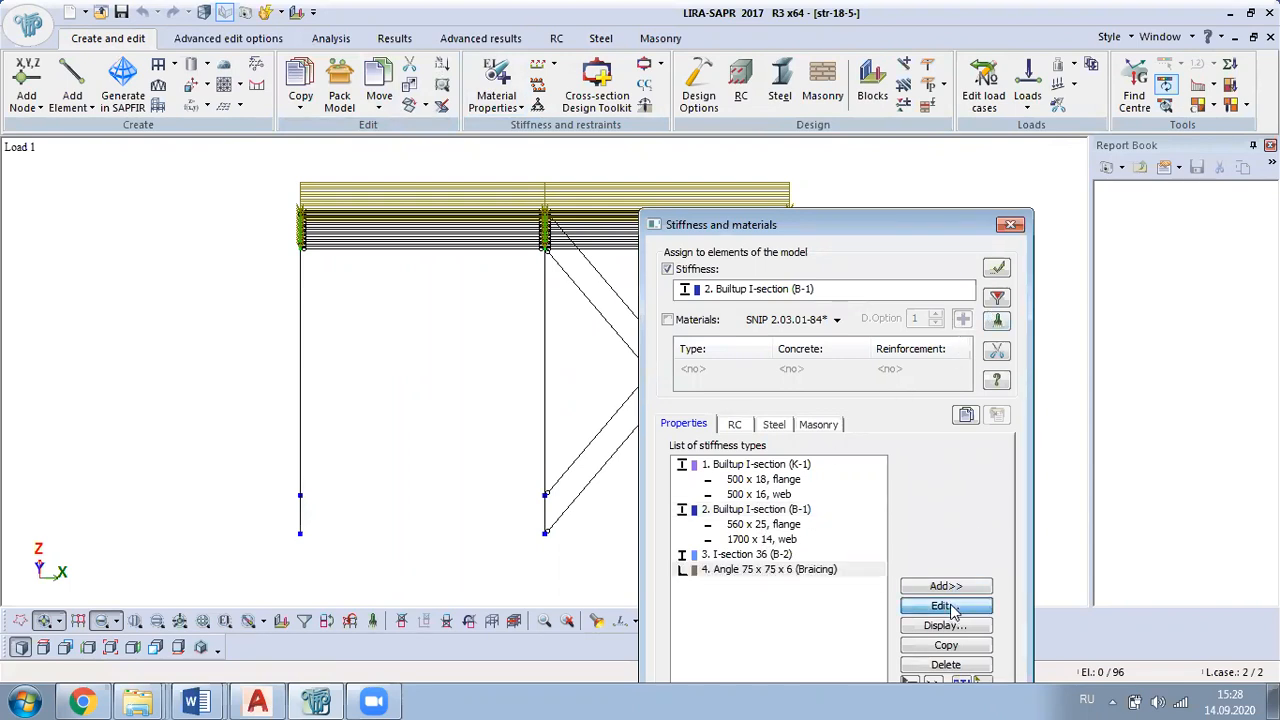
click(862, 207)
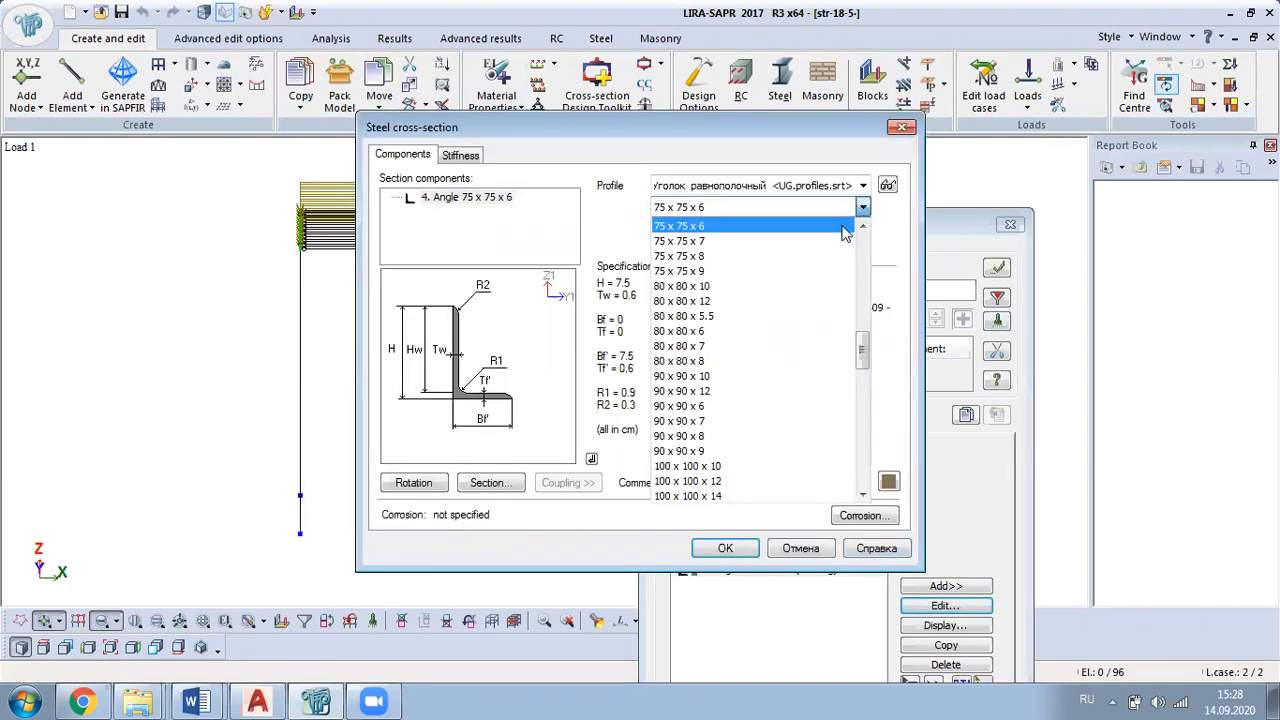
scroll(729, 463, down, 2)
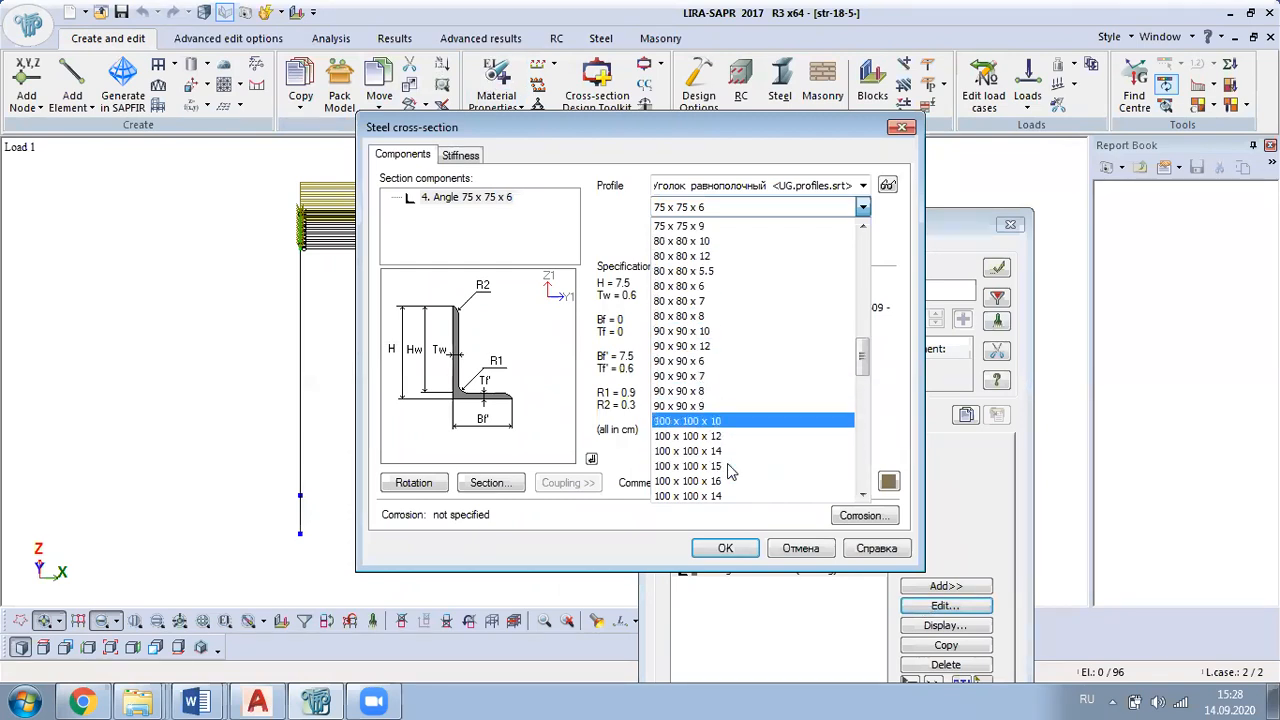
click(729, 453)
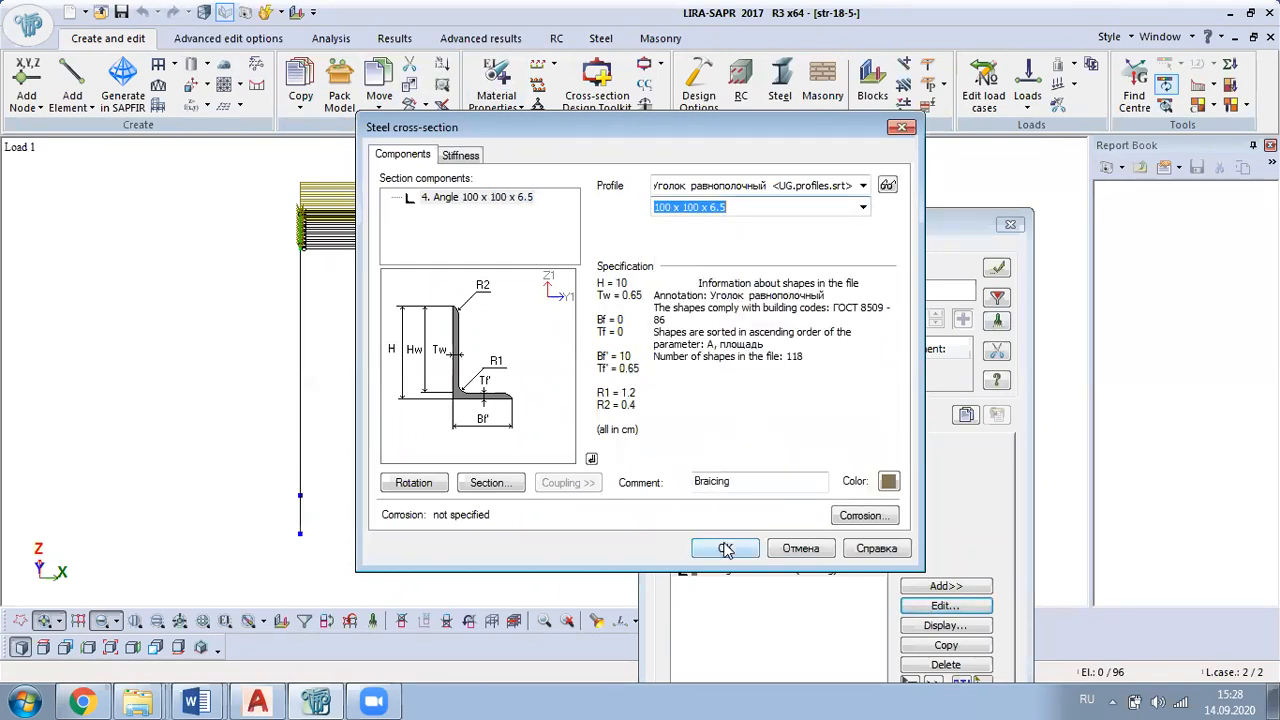
click(725, 548)
click(1010, 225)
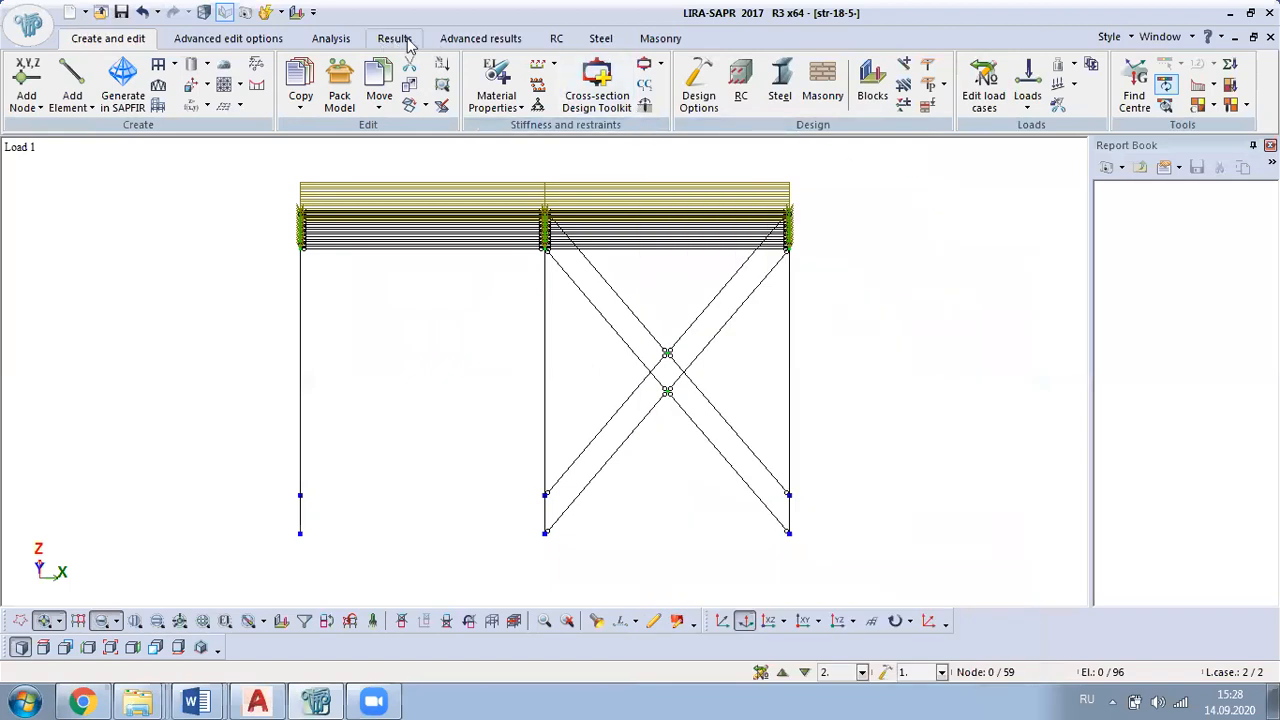
Step: Rerun the full analysis of the frame with the changed bracing section
click(341, 88)
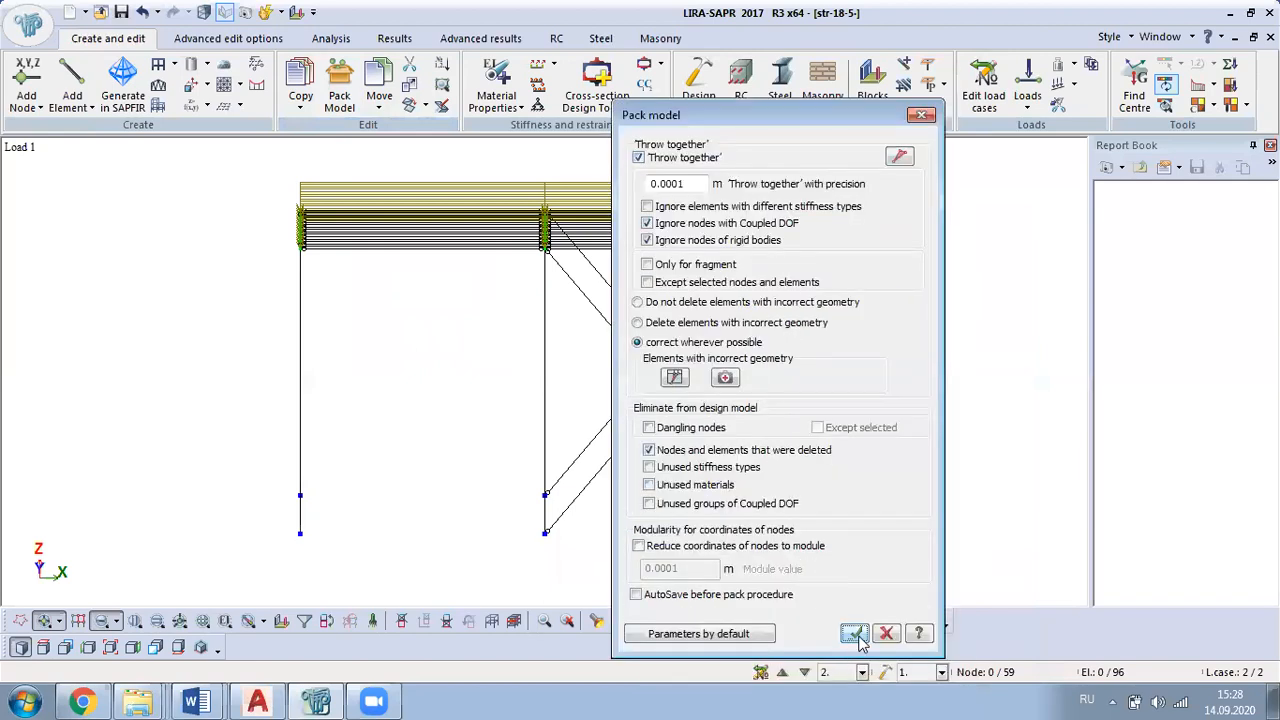
click(886, 633)
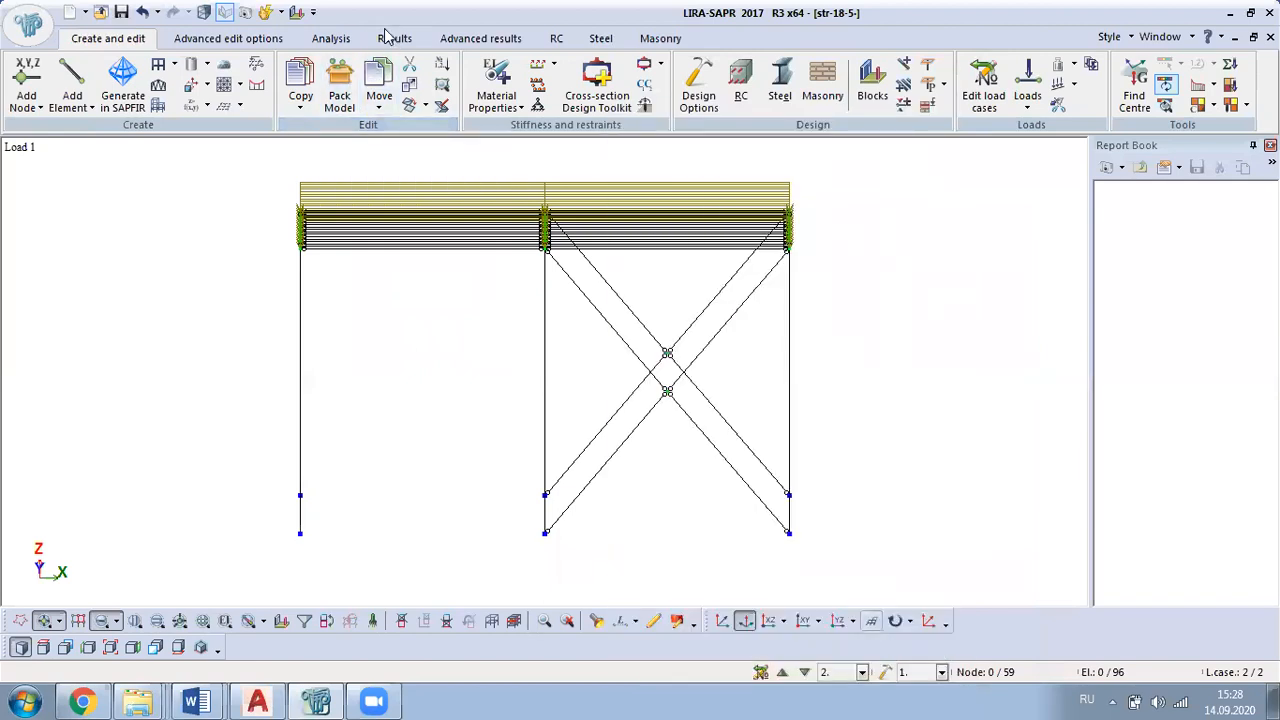
click(337, 38)
key(alt+Tab)
key(alt+Tab)
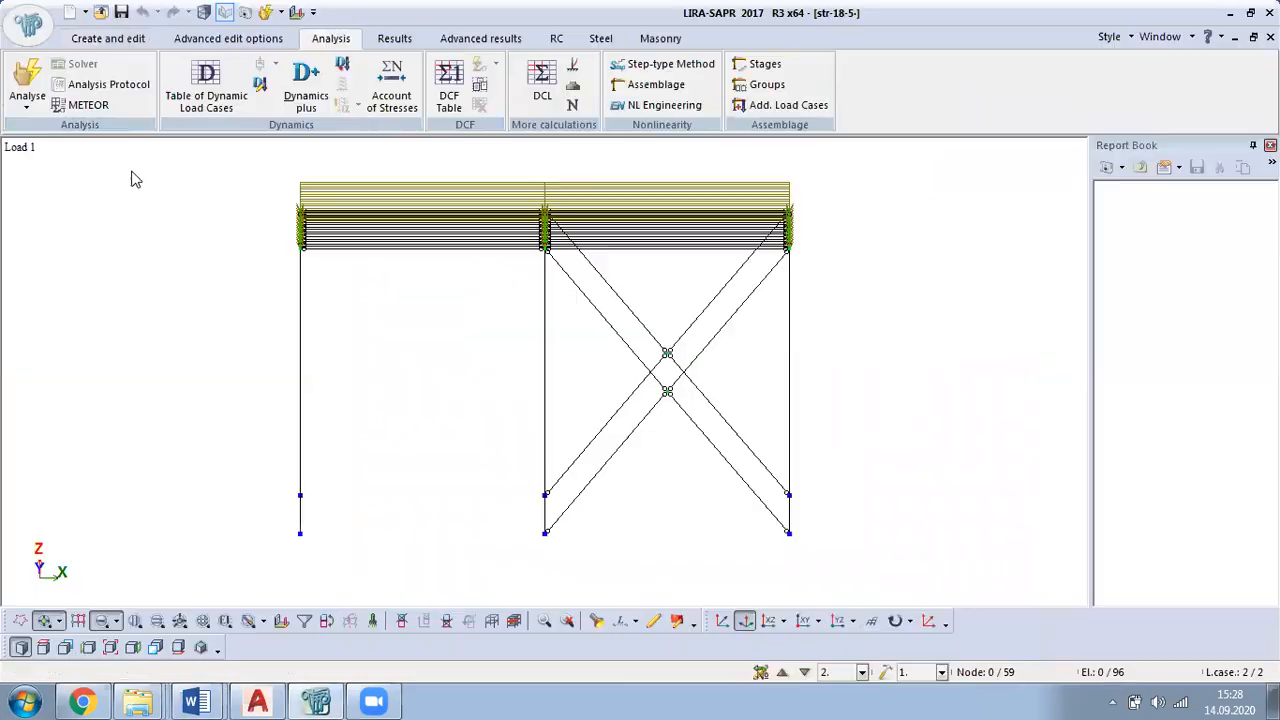
Step: Examine the ultimate limit state, serviceability and local buckling check mosaics of the assigned steel sections across the whole frame
click(600, 40)
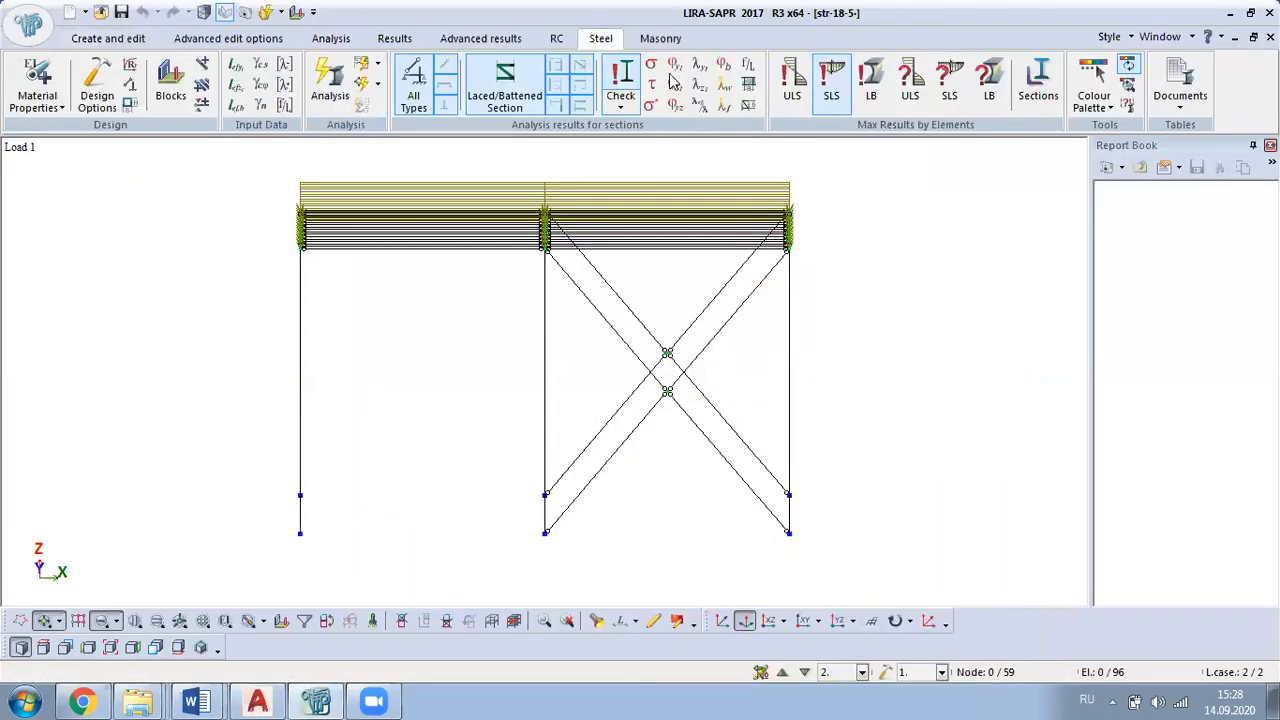
click(794, 84)
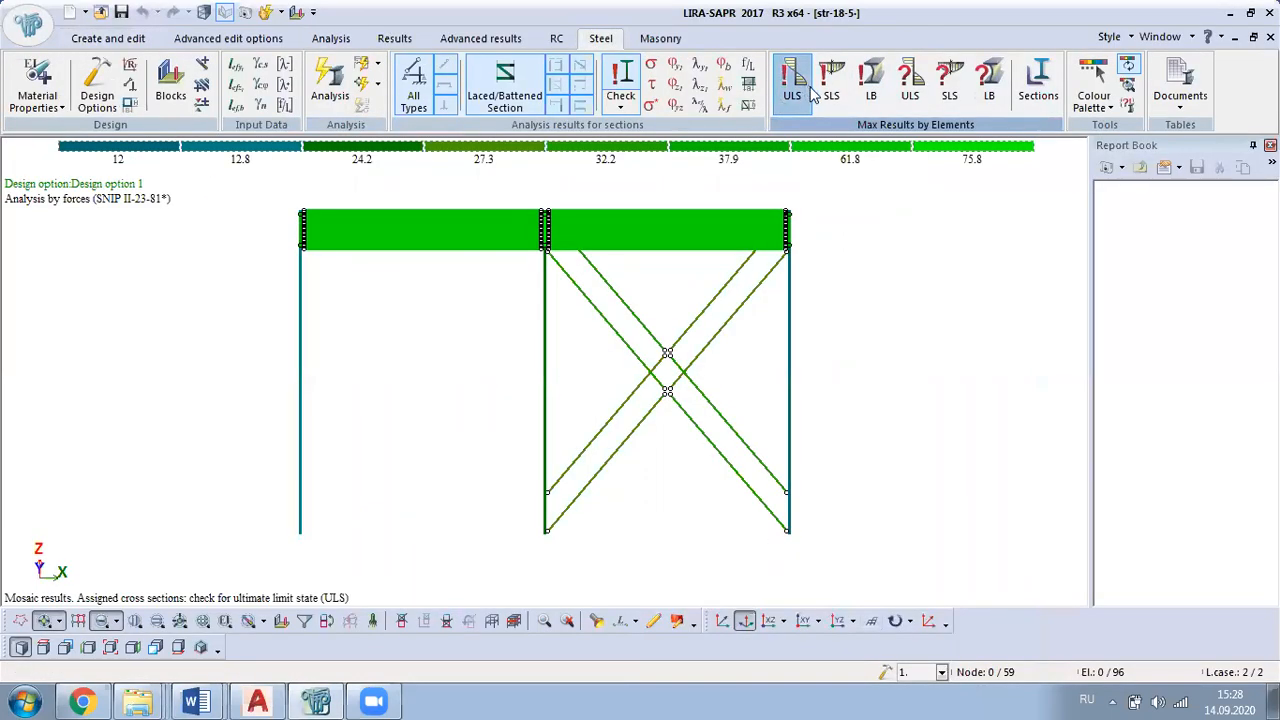
click(830, 92)
scroll(846, 374, down, 1)
middle_drag(846, 376, 766, 323)
click(873, 85)
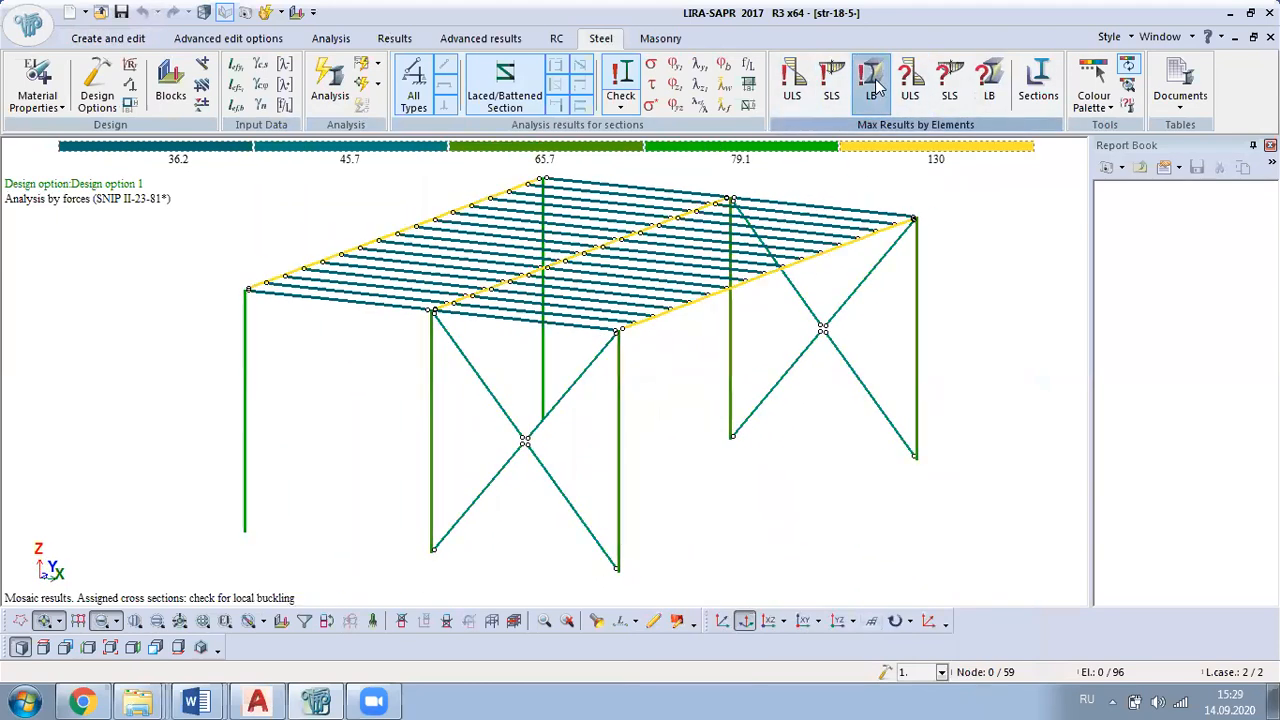
middle_drag(731, 457, 694, 437)
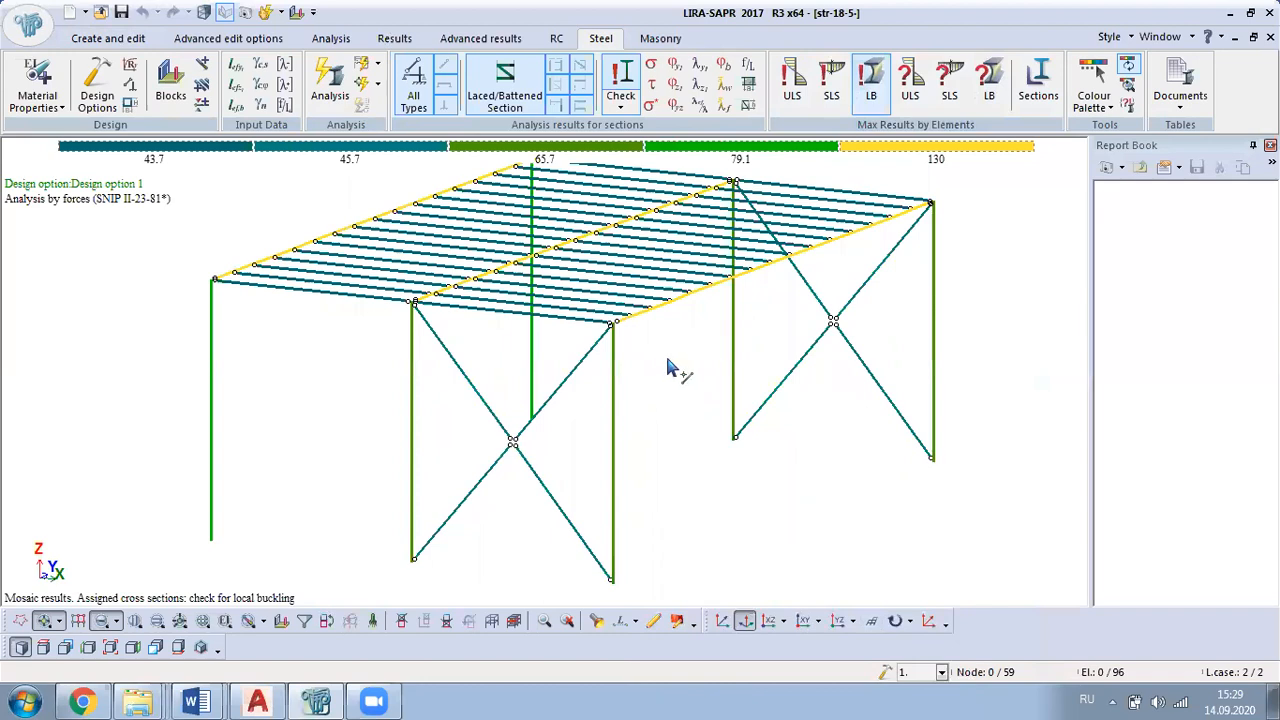
middle_drag(786, 364, 653, 500)
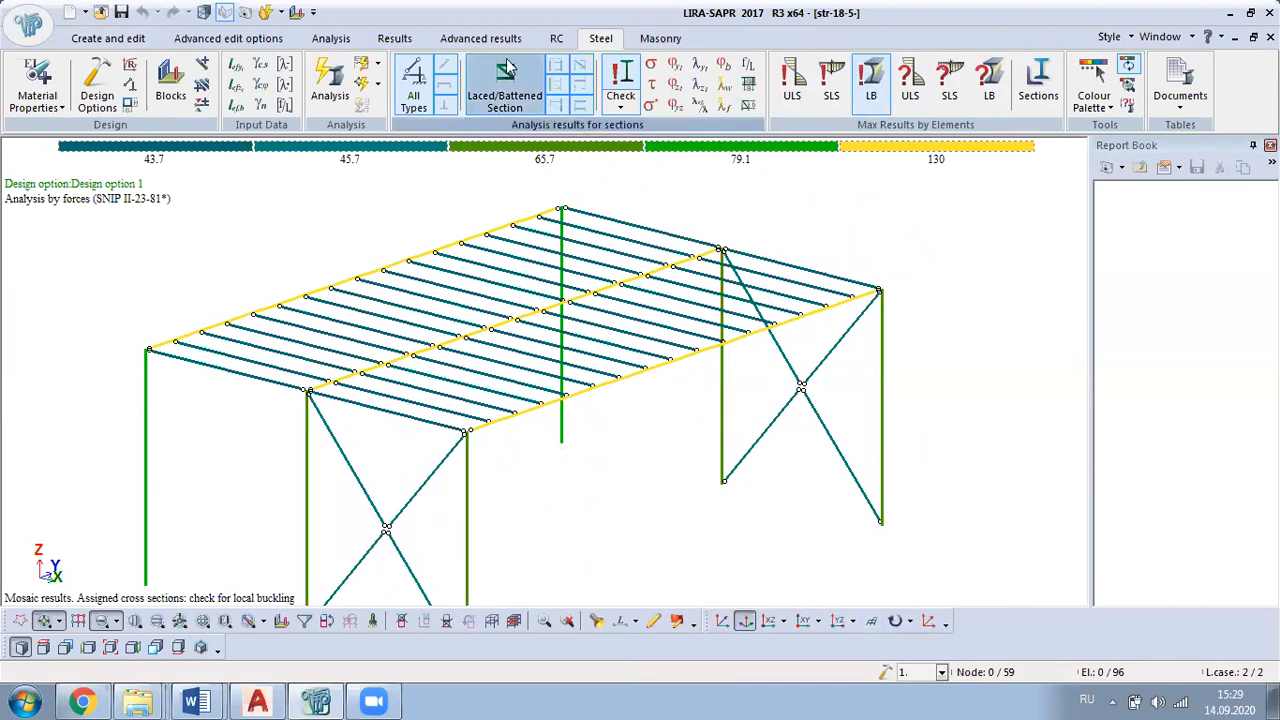
Step: Return to model editing and select all elements with stiffness 2, Builtup I-section (B-1), using the element filter
click(108, 38)
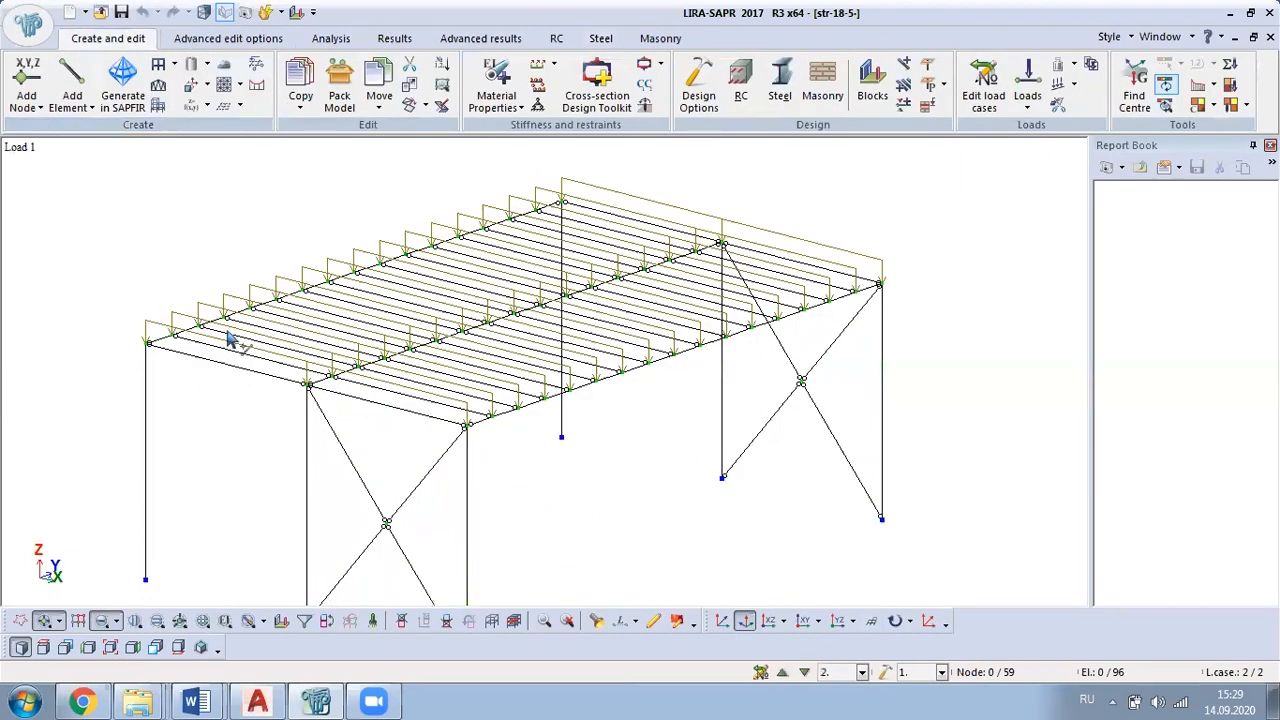
click(304, 621)
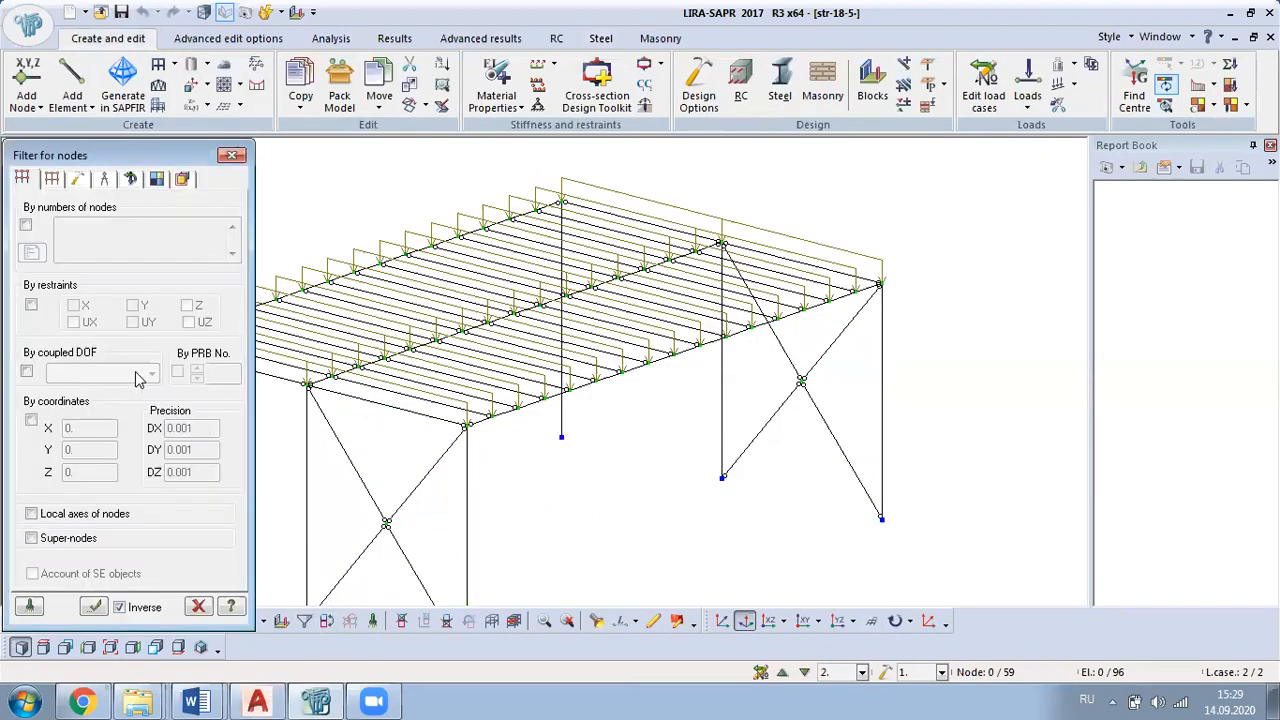
click(51, 179)
click(32, 366)
click(75, 366)
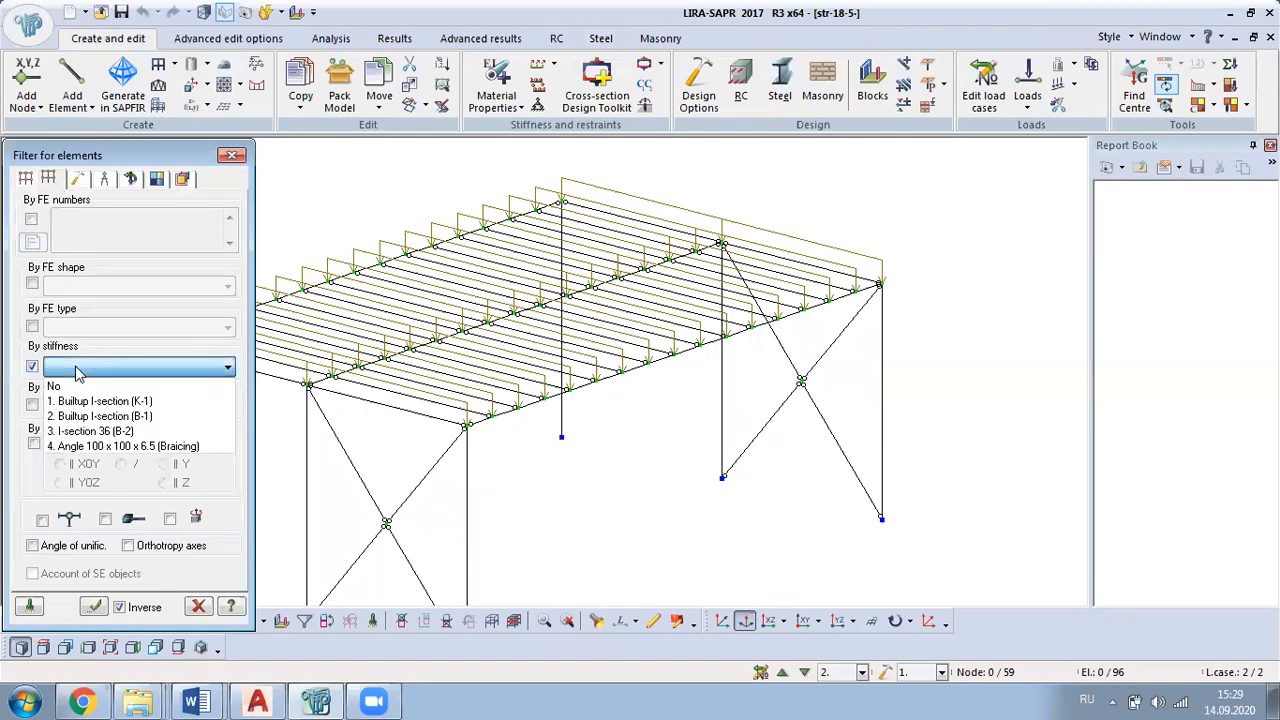
click(110, 414)
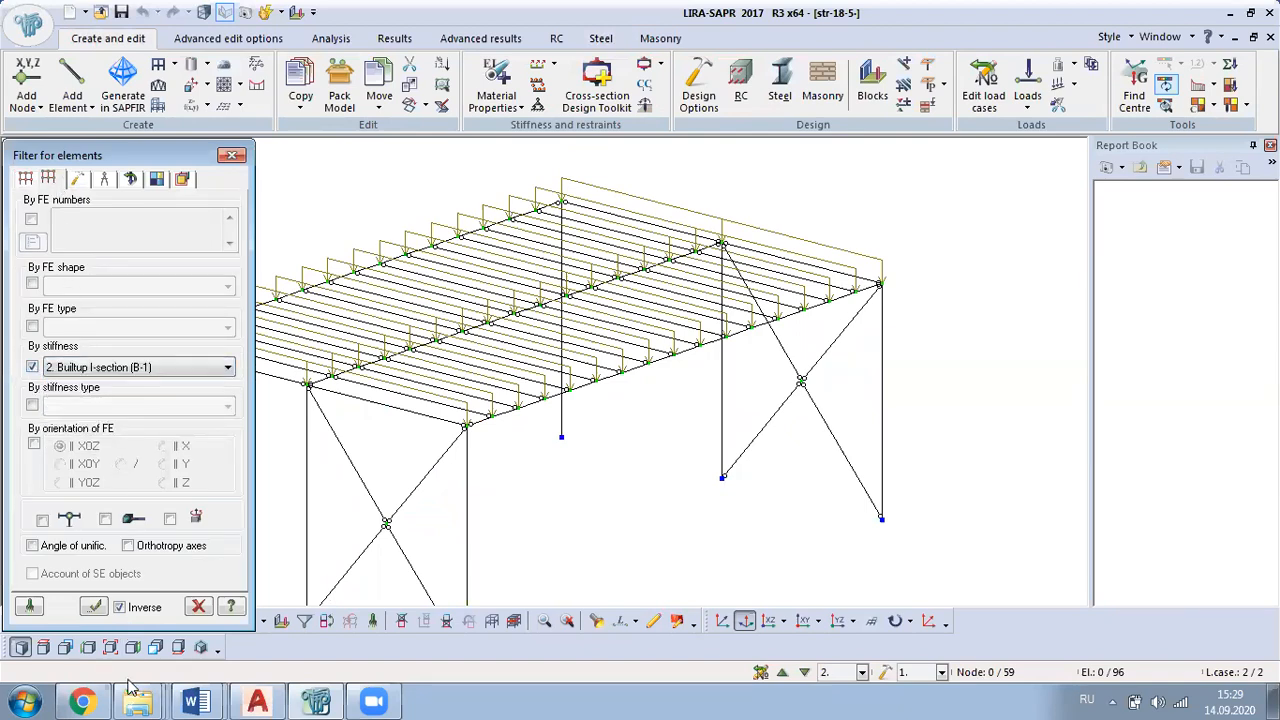
click(93, 606)
Step: Isolate the selected B-1 main beams as a fragment, close the filter and clear the selection
right_click(314, 196)
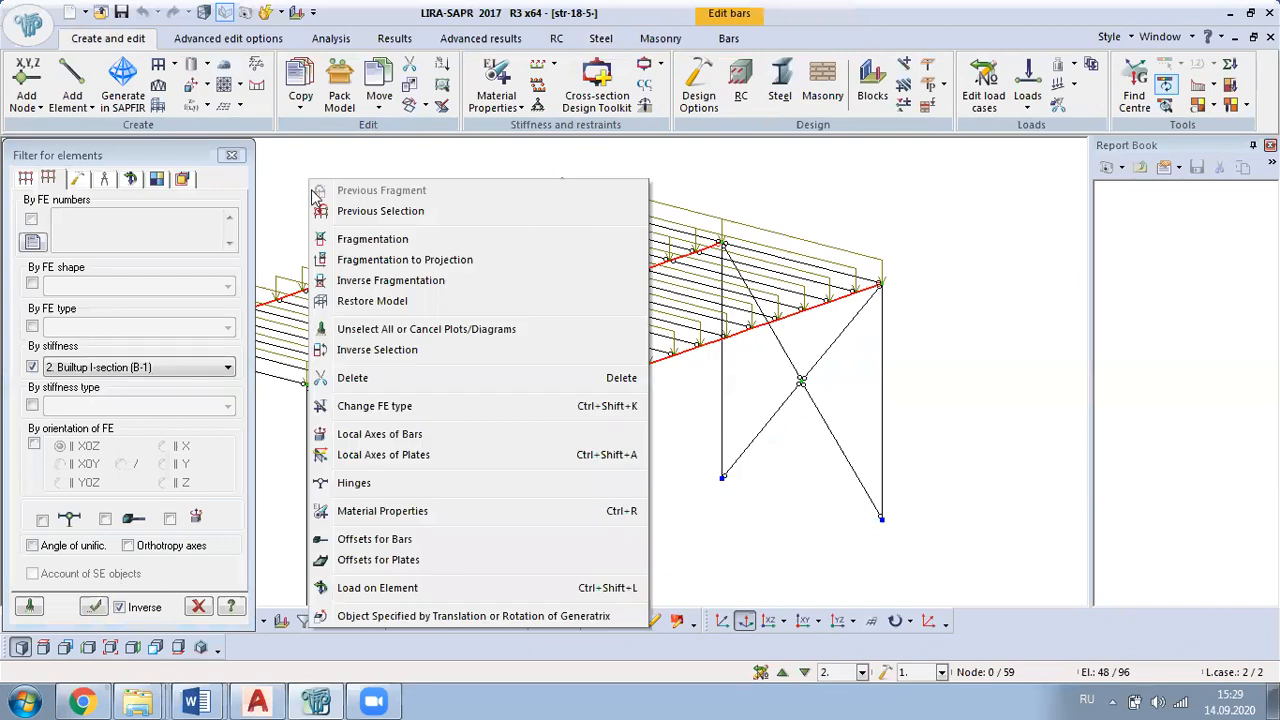
click(346, 244)
click(231, 155)
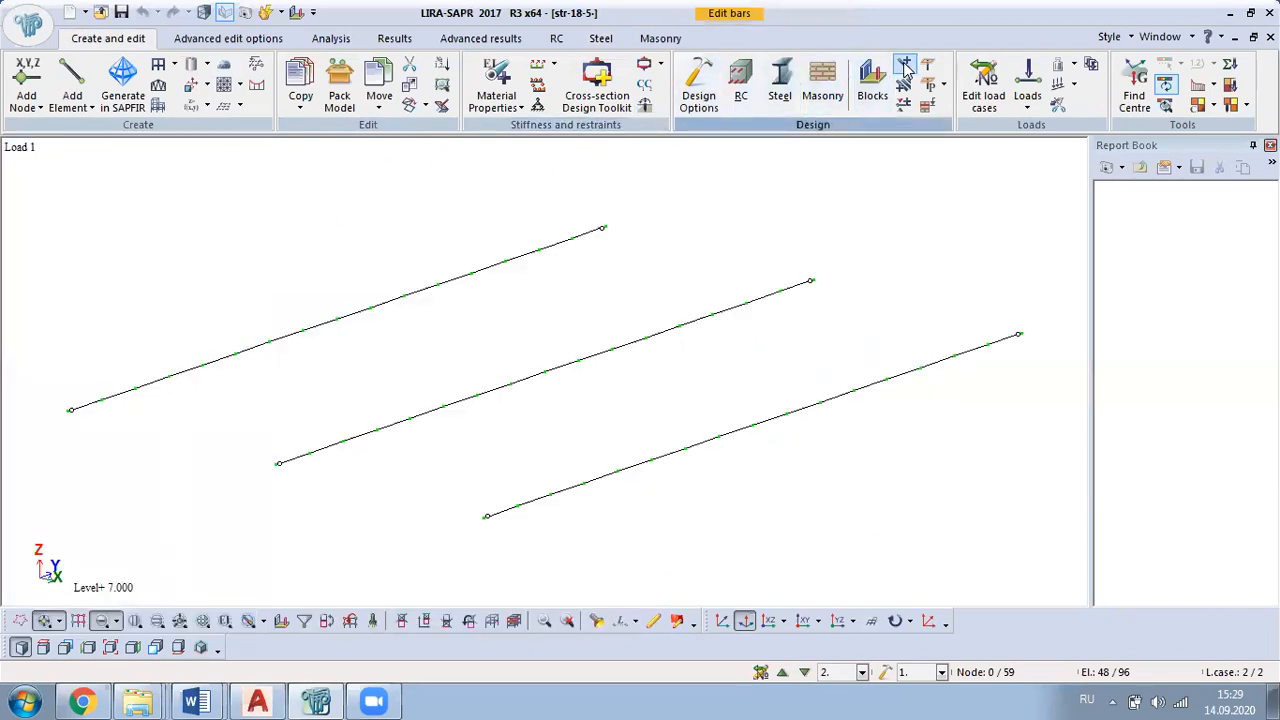
key(Escape)
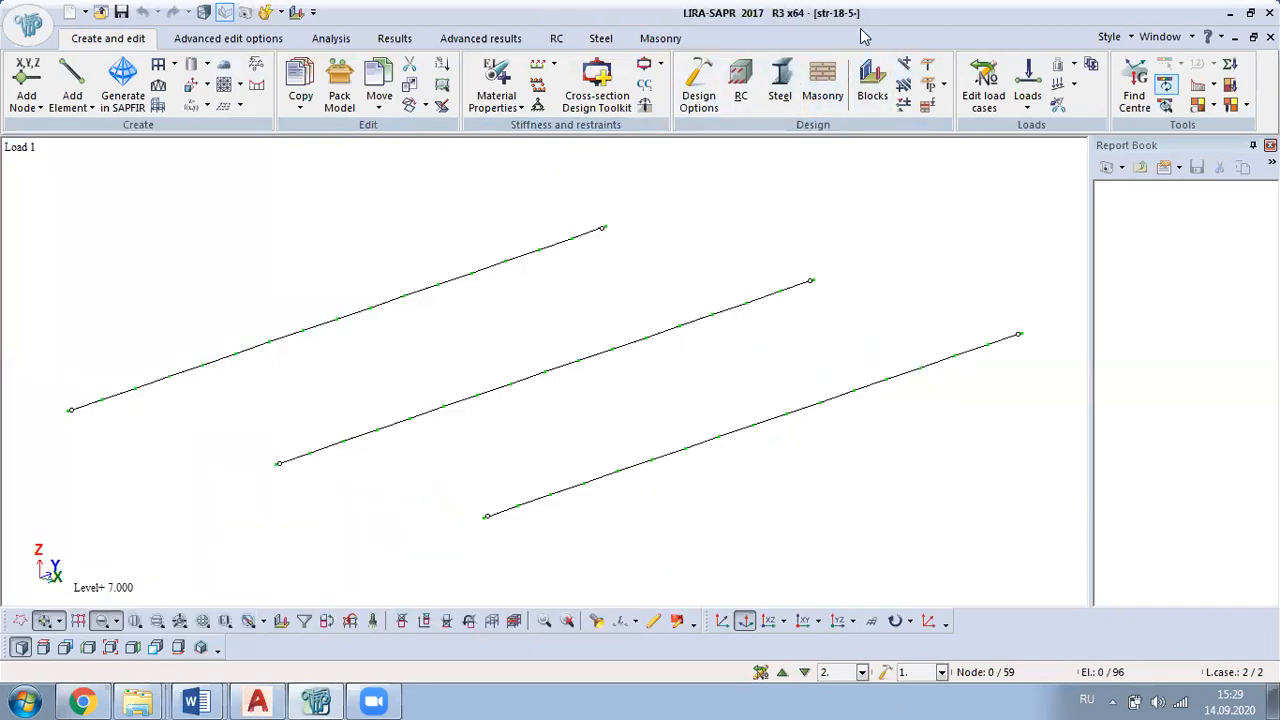
Step: Review the steel sections selected by the design check for the isolated B-1 built-up I-beams
click(601, 38)
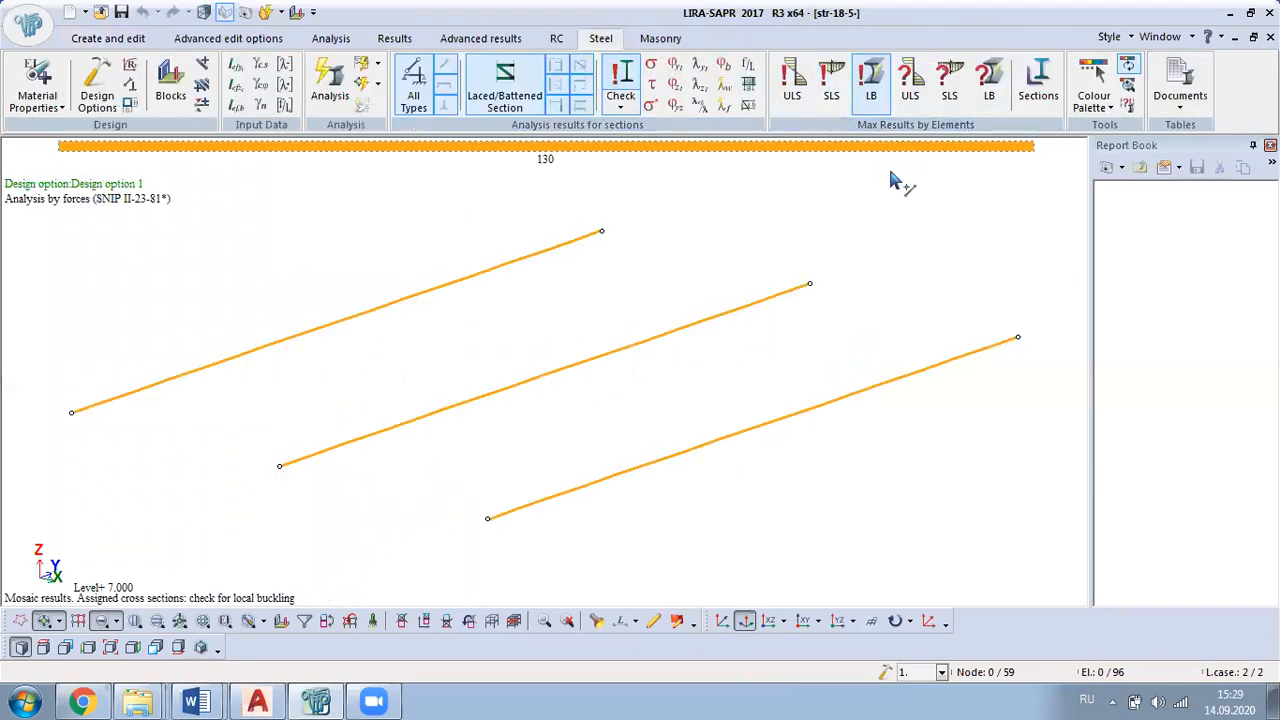
click(1040, 100)
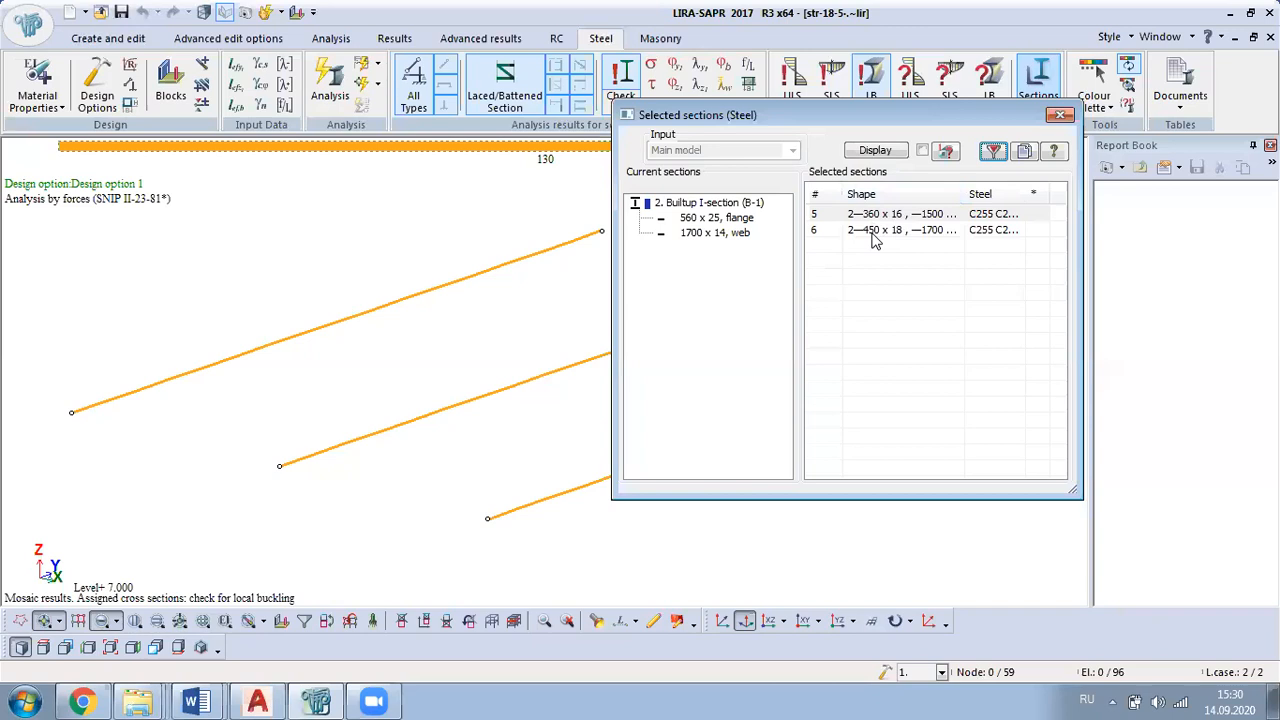
click(843, 692)
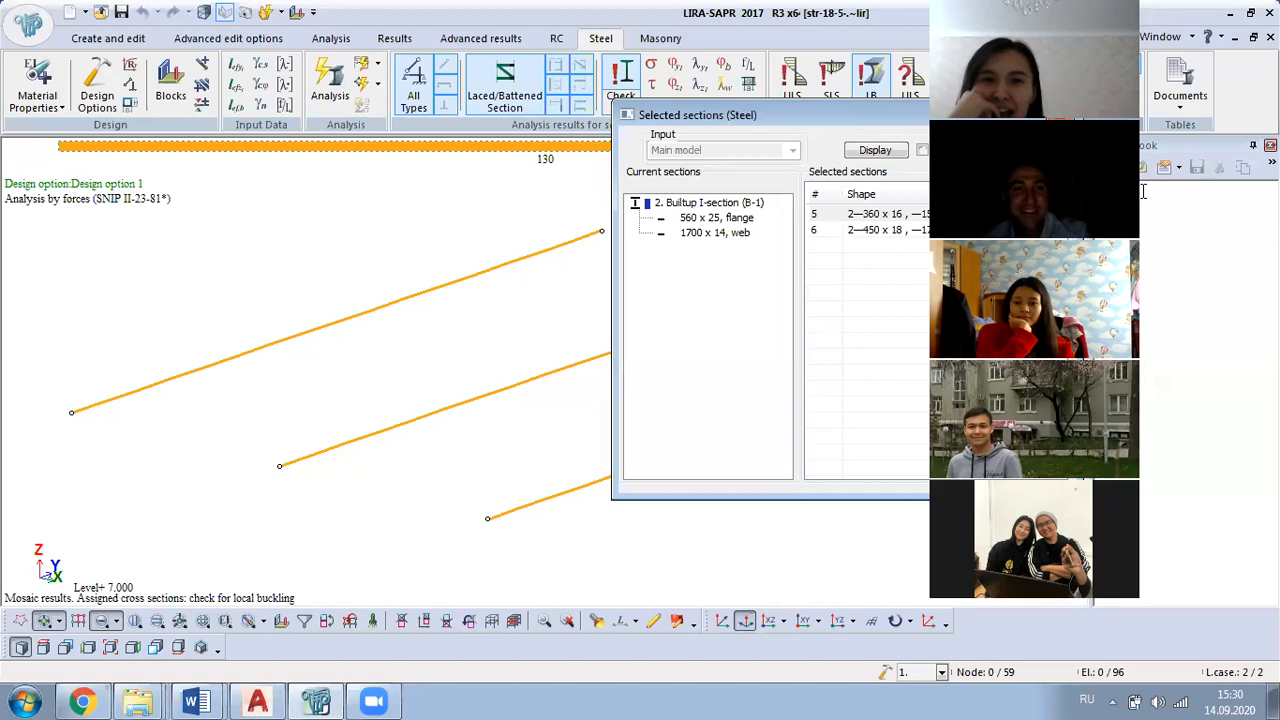
click(530, 90)
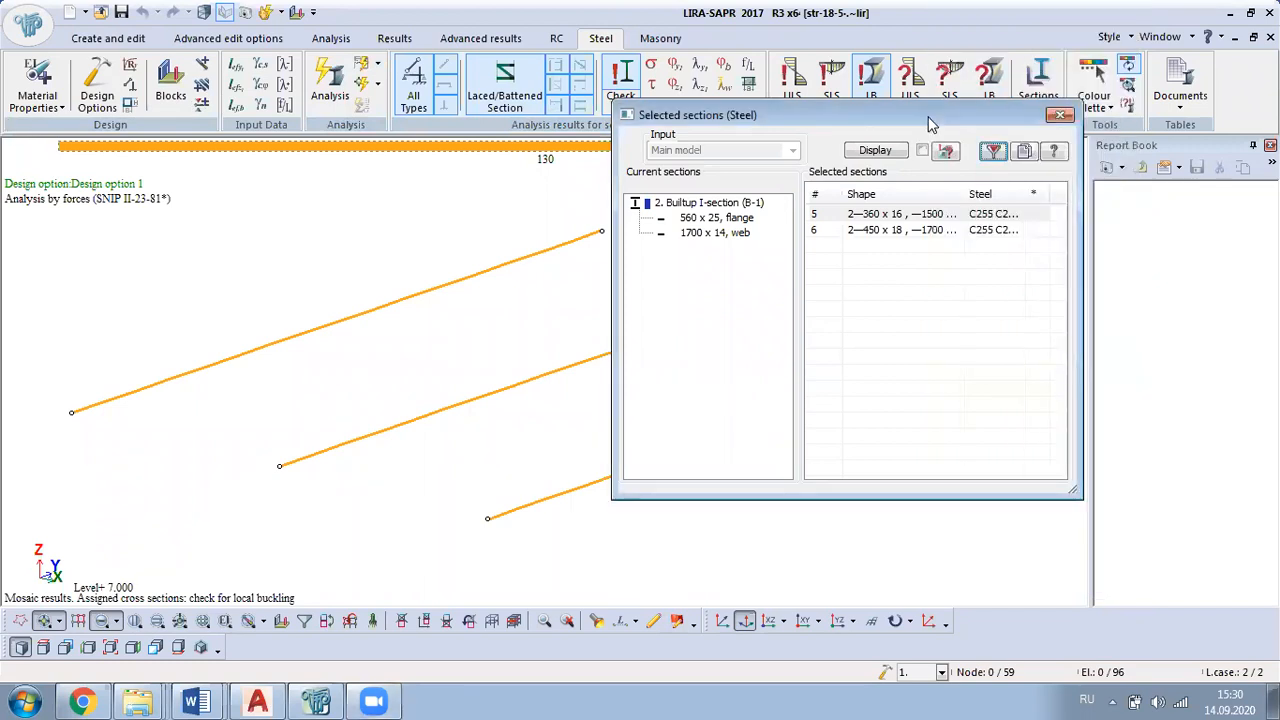
drag(930, 115, 776, 200)
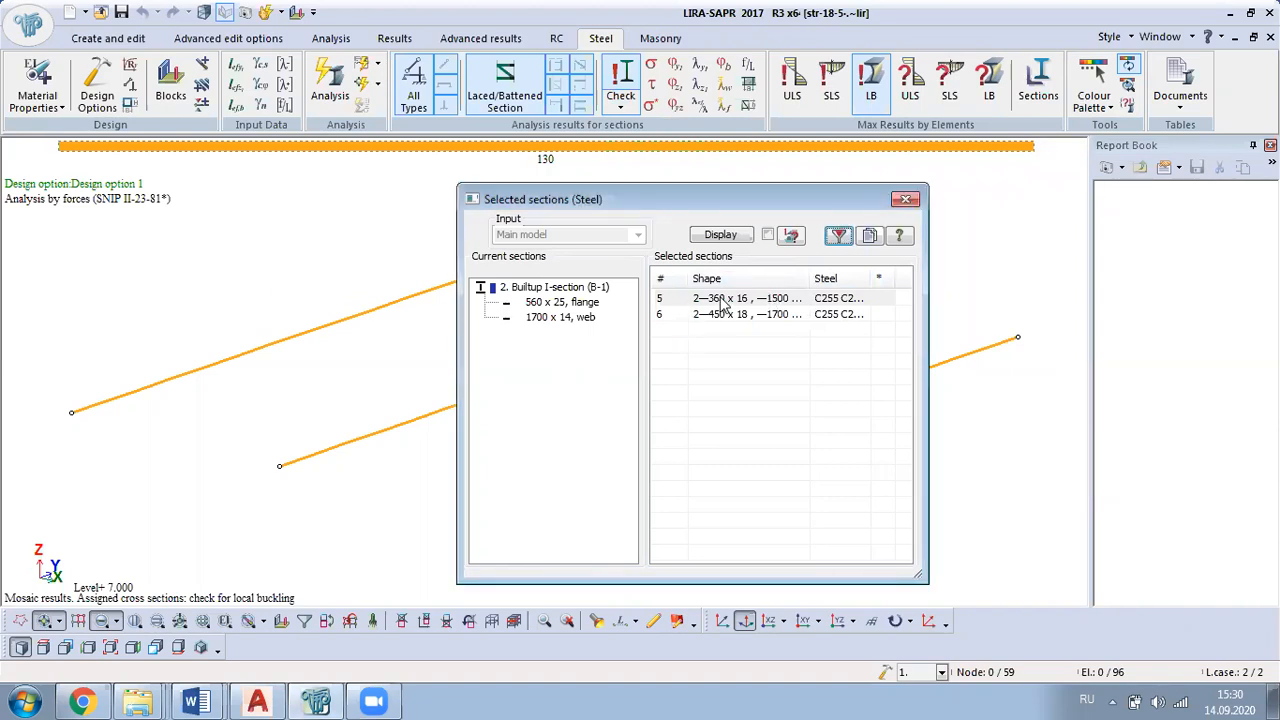
drag(727, 203, 864, 228)
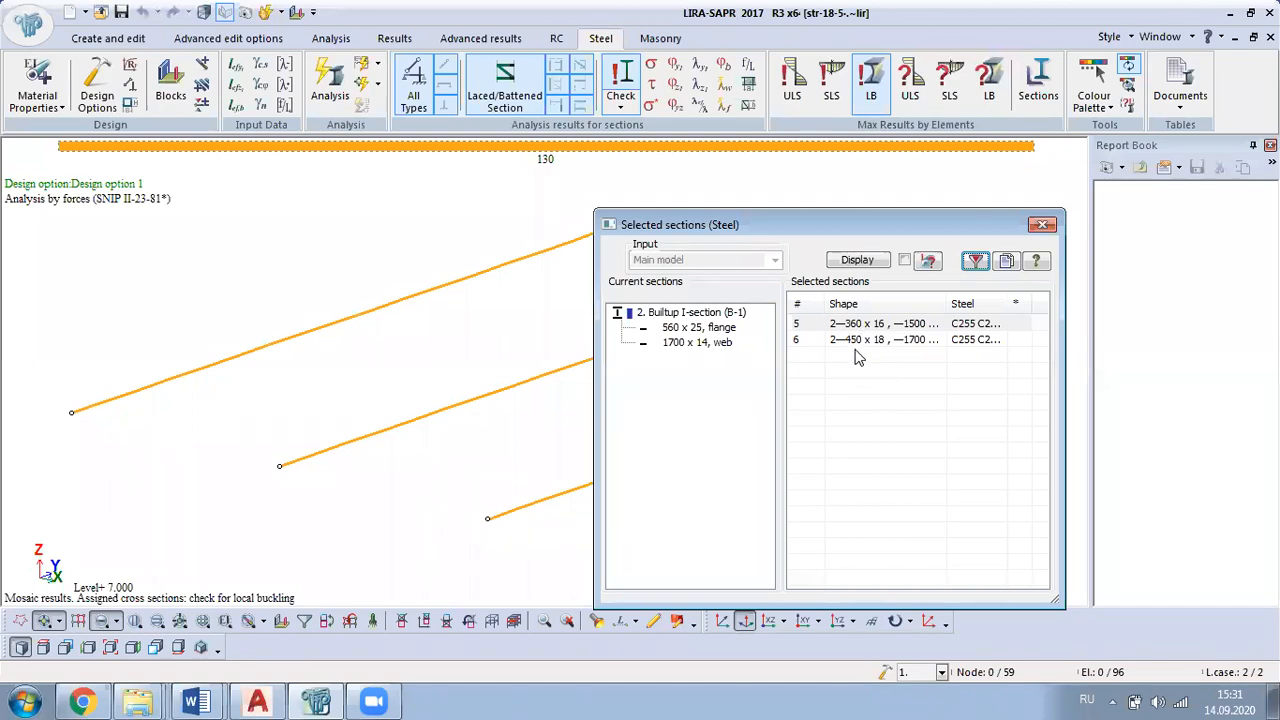
Step: Close the selected sections review, return to model editing and open the list of stiffness types
click(1045, 227)
click(108, 40)
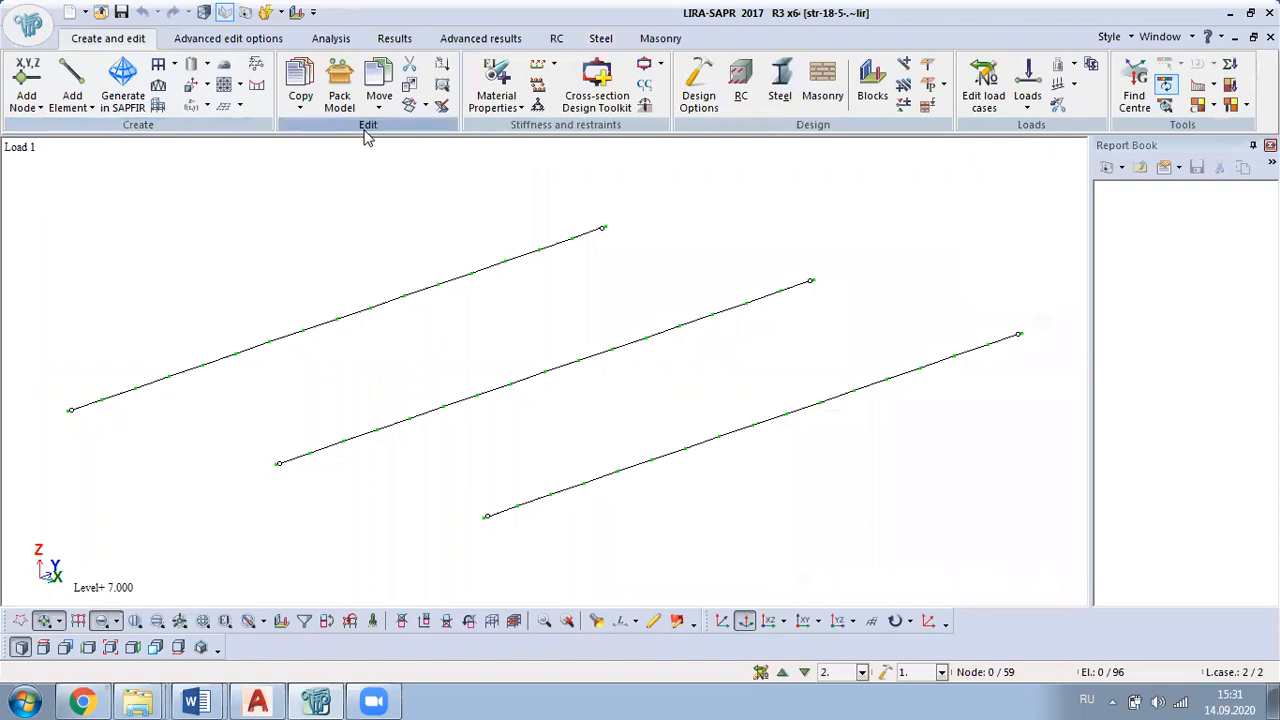
click(538, 86)
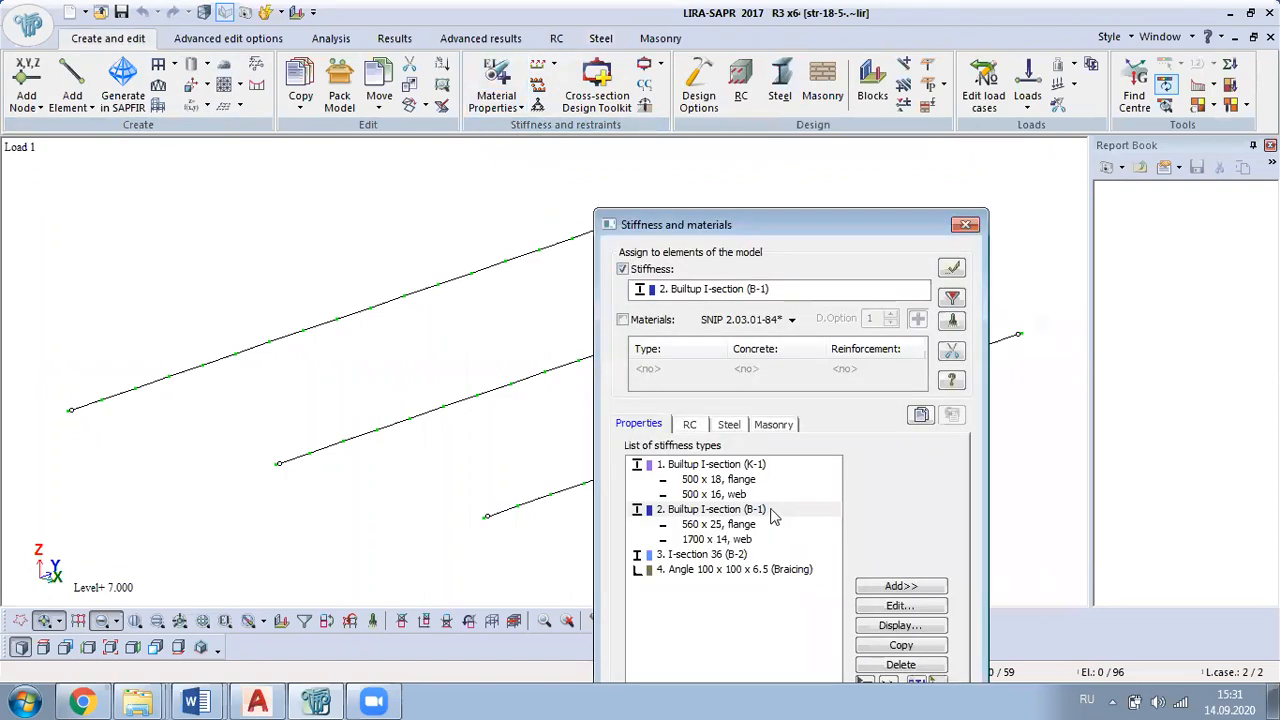
click(739, 481)
click(877, 604)
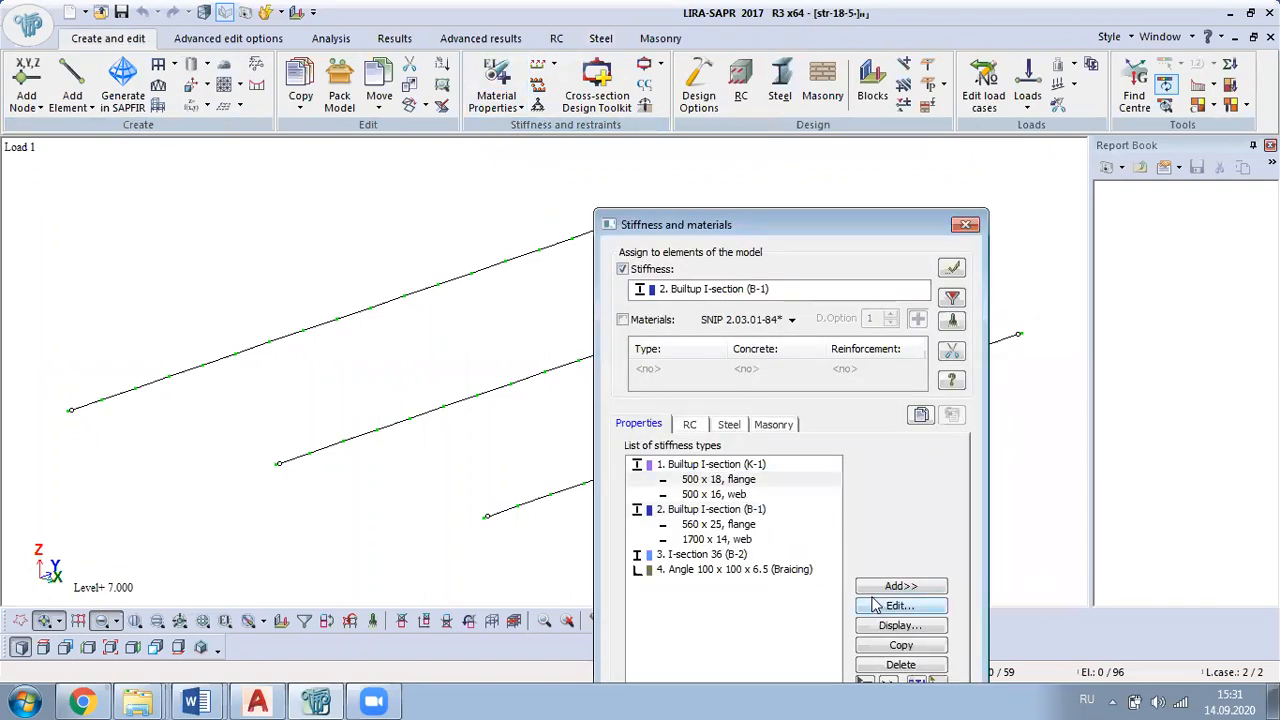
click(745, 466)
click(880, 605)
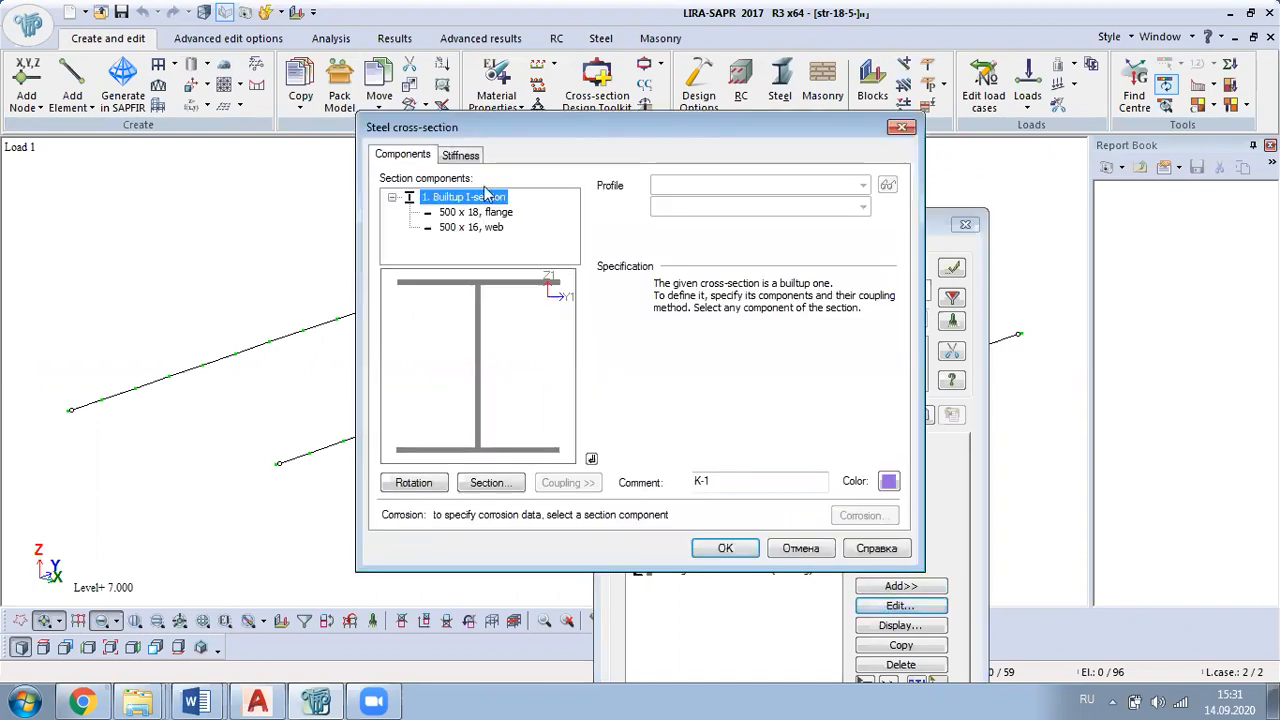
click(478, 213)
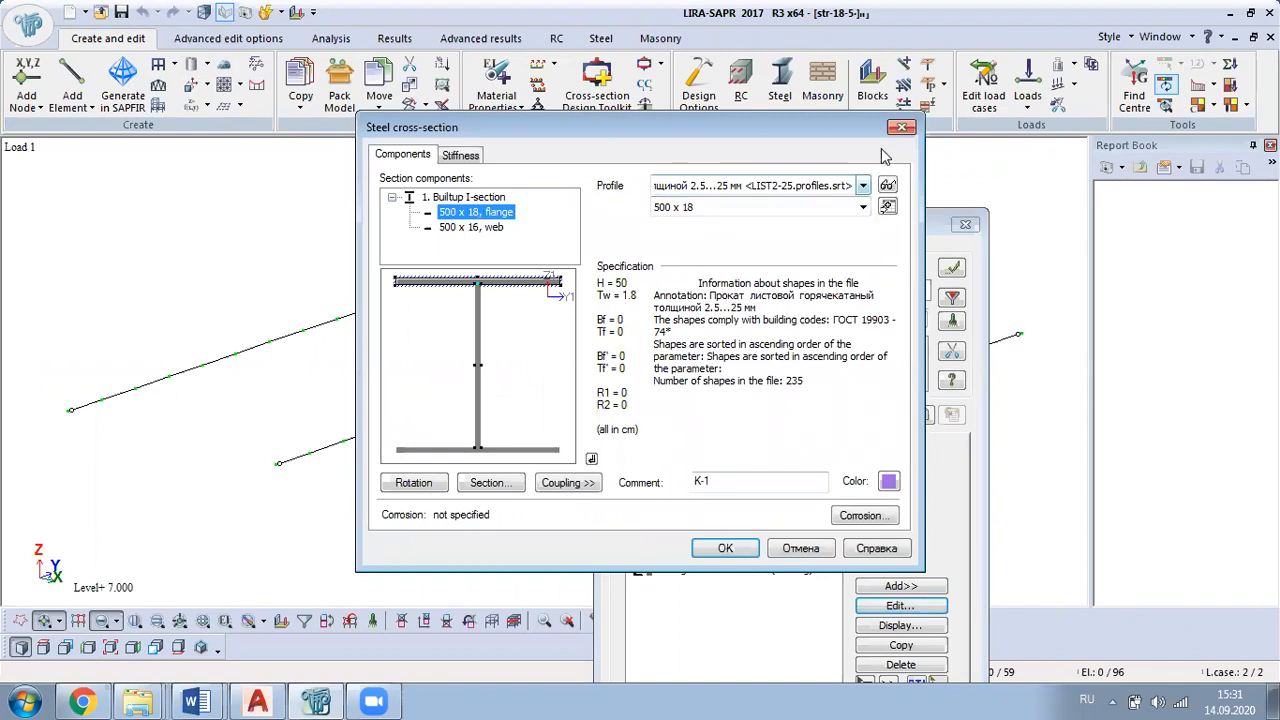
click(902, 127)
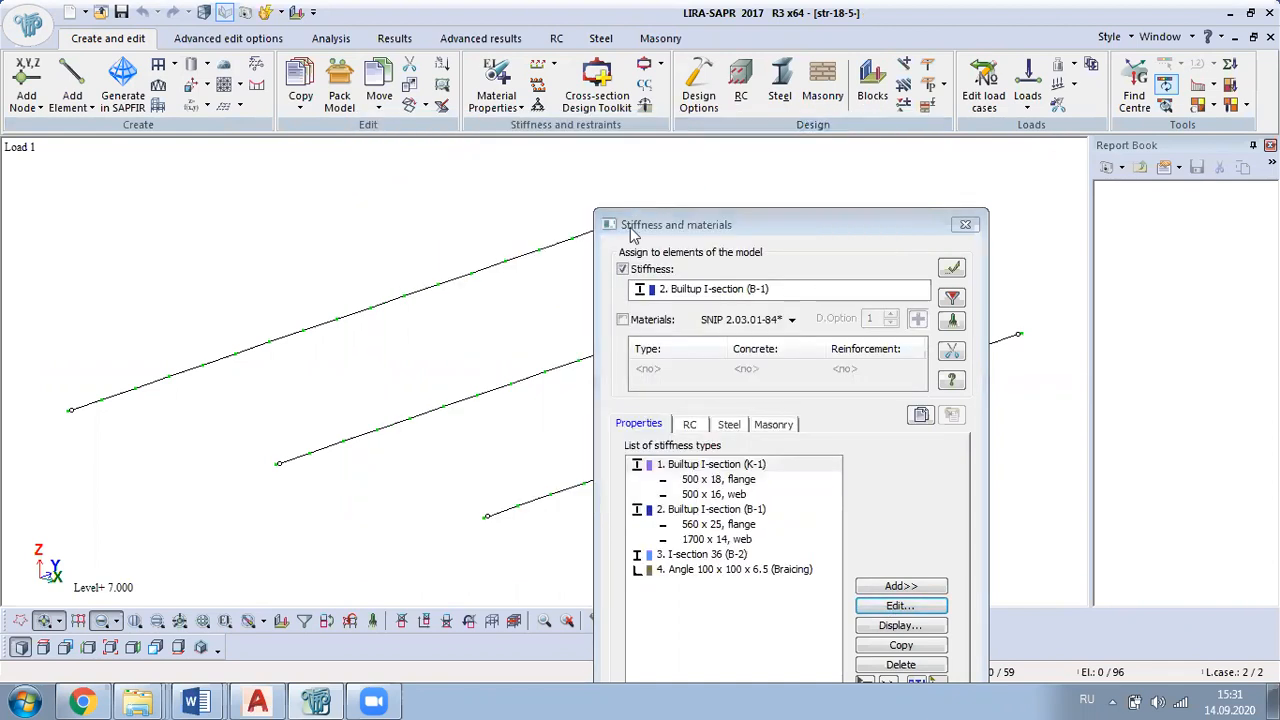
Step: Edit the built-up I-section B-1 and set its flange plate to 360 x 16
click(728, 512)
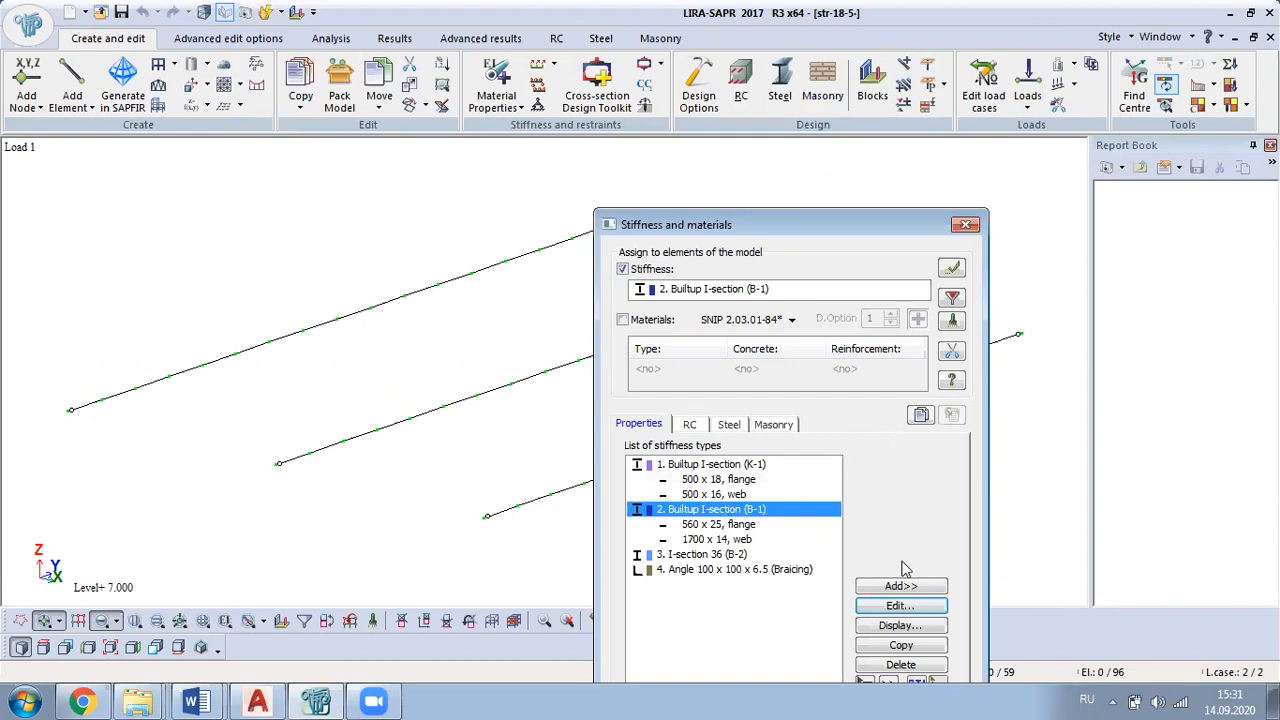
click(900, 606)
click(472, 218)
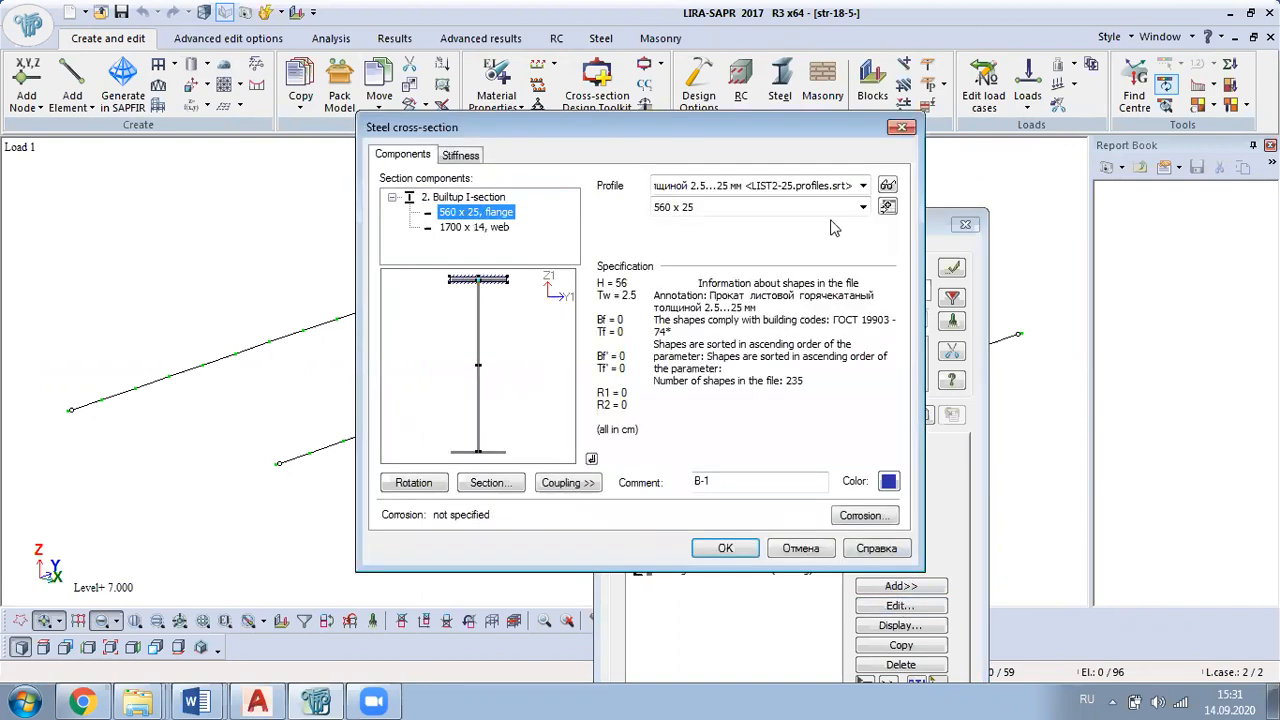
click(862, 207)
scroll(785, 330, up, 20)
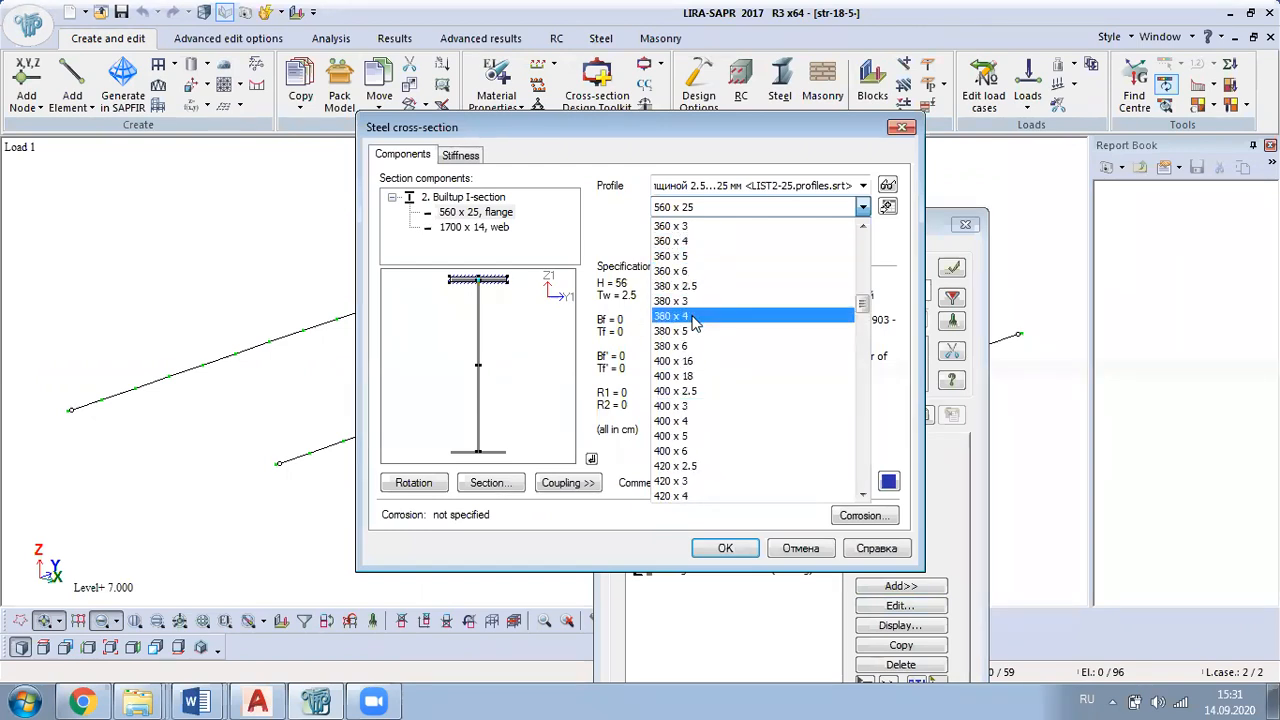
scroll(695, 330, up, 2)
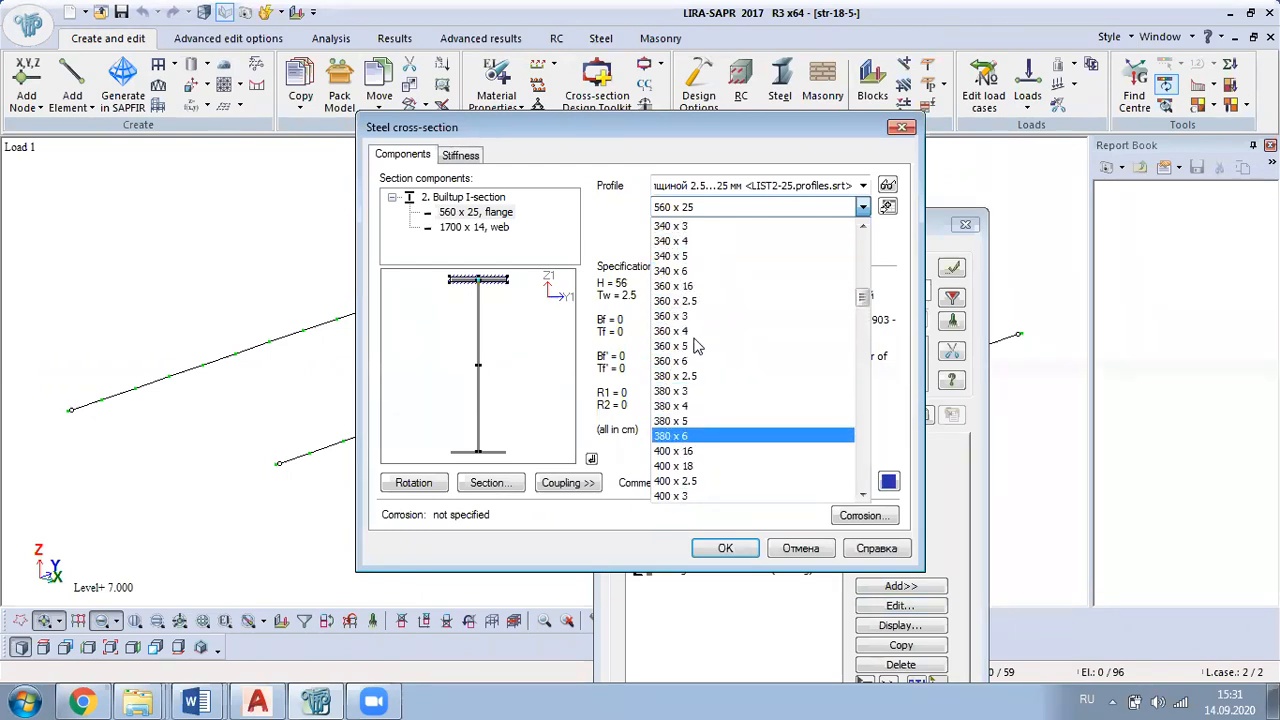
click(695, 287)
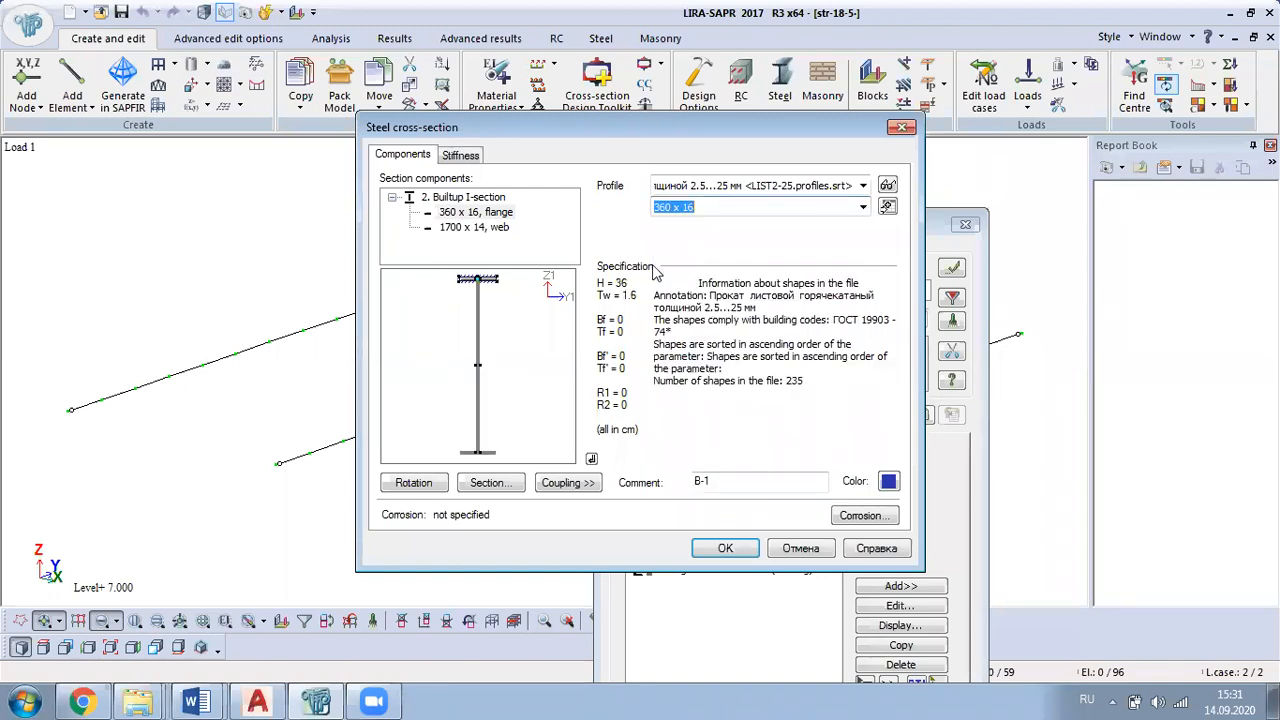
Step: Set the web plate of the built-up I-section B-1 to 450 x 18, accept the section and close the stiffness list
click(466, 228)
click(862, 207)
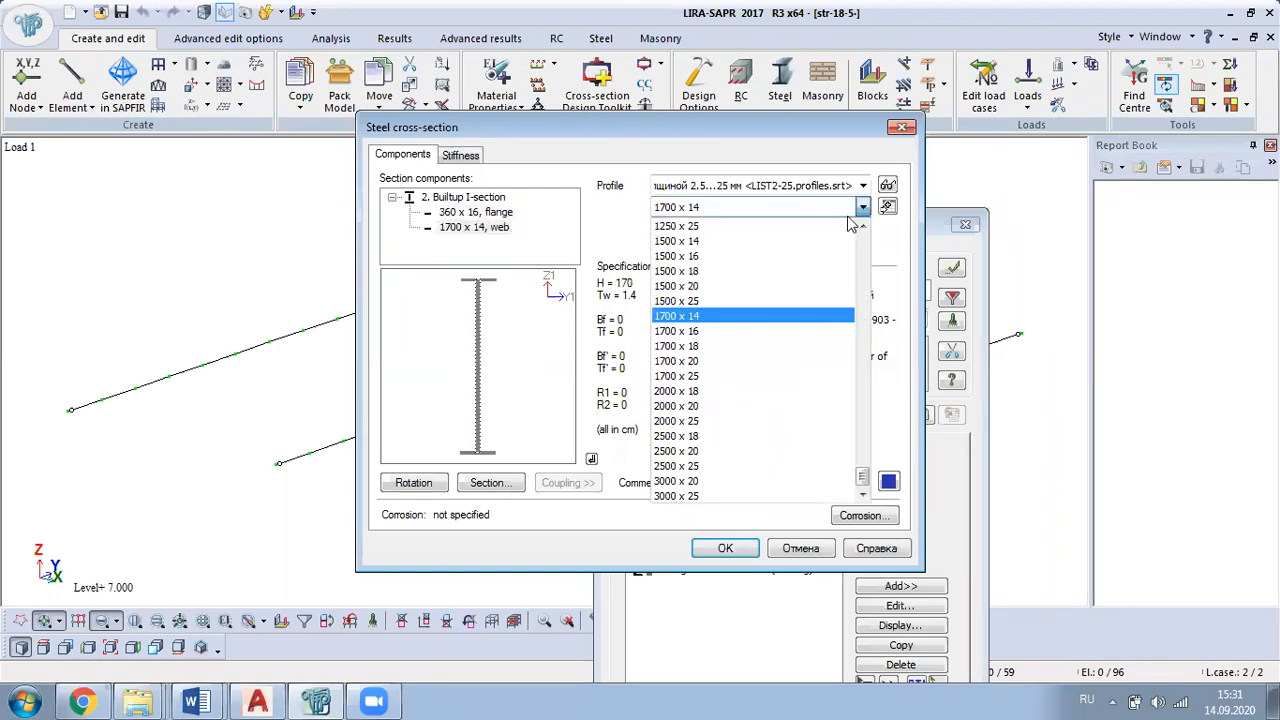
scroll(755, 330, up, 10)
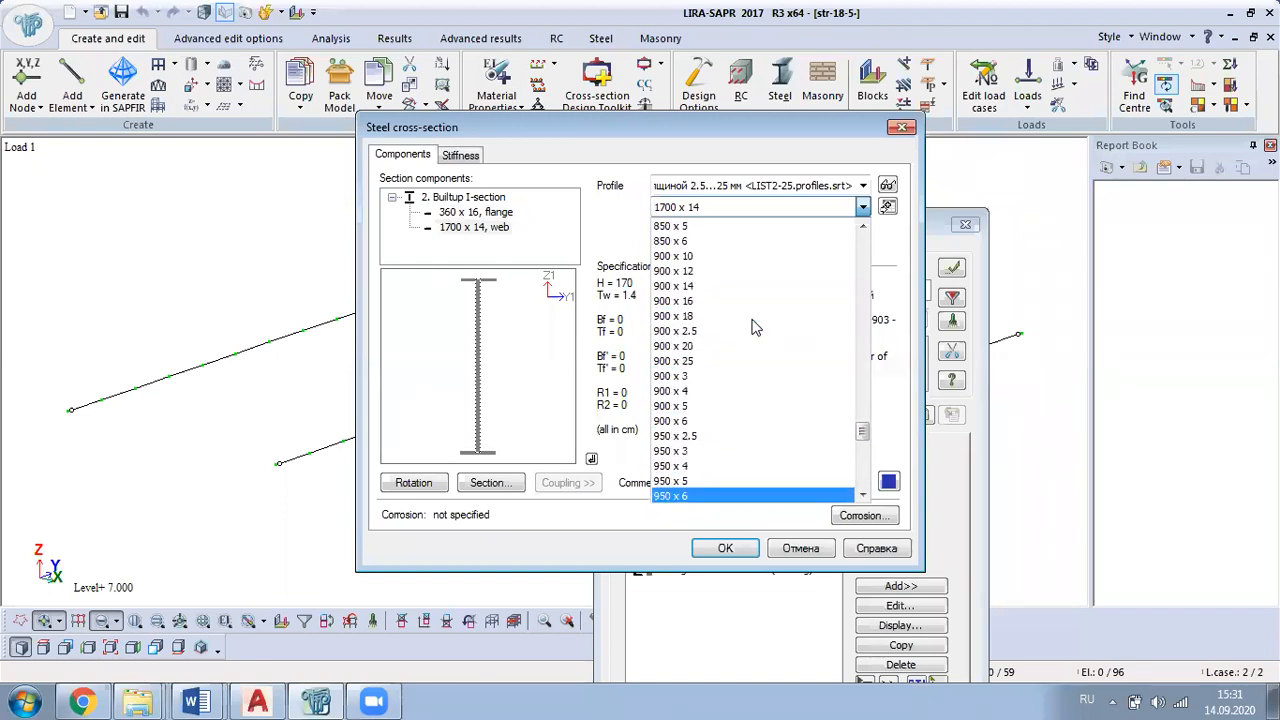
scroll(748, 315, up, 15)
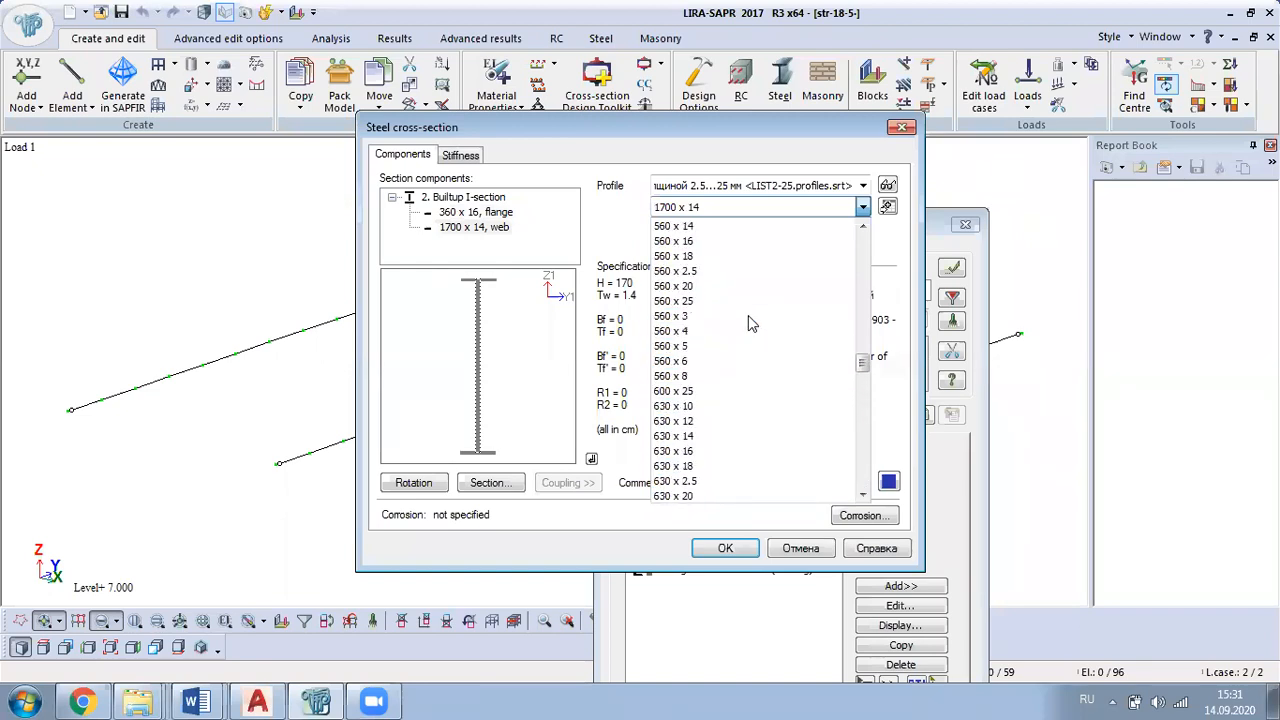
scroll(748, 322, up, 2)
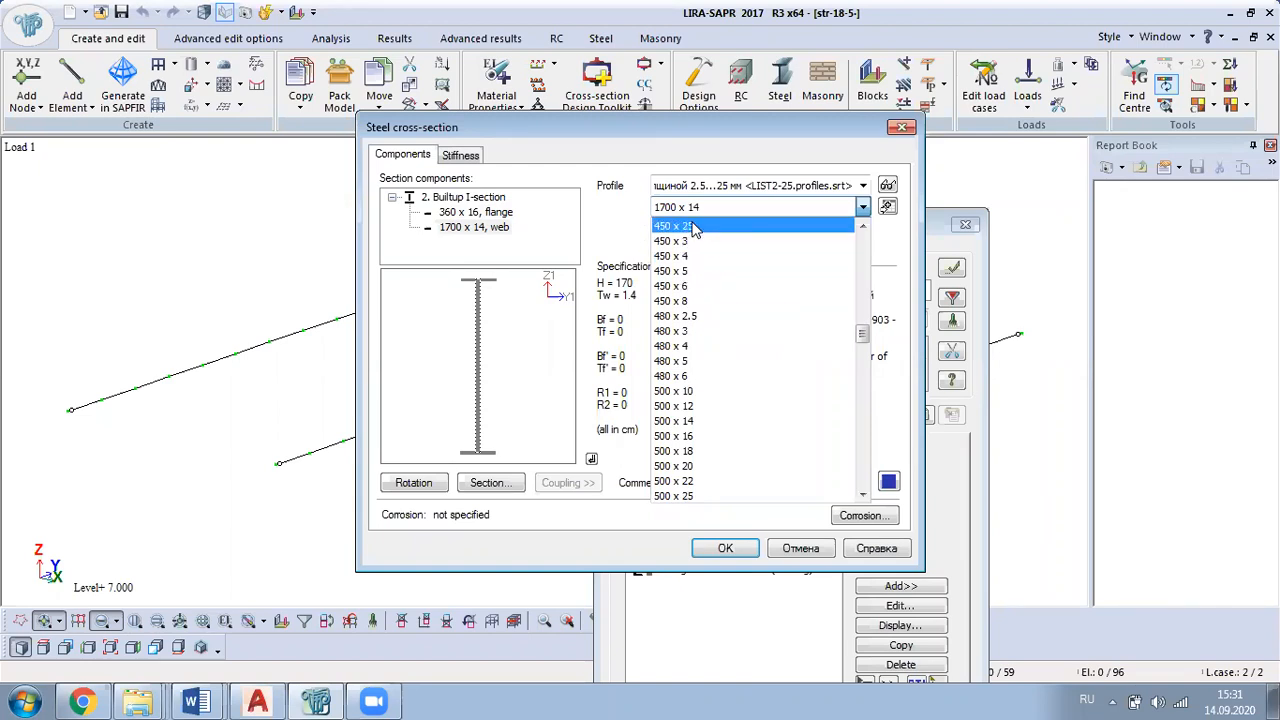
scroll(693, 260, up, 1)
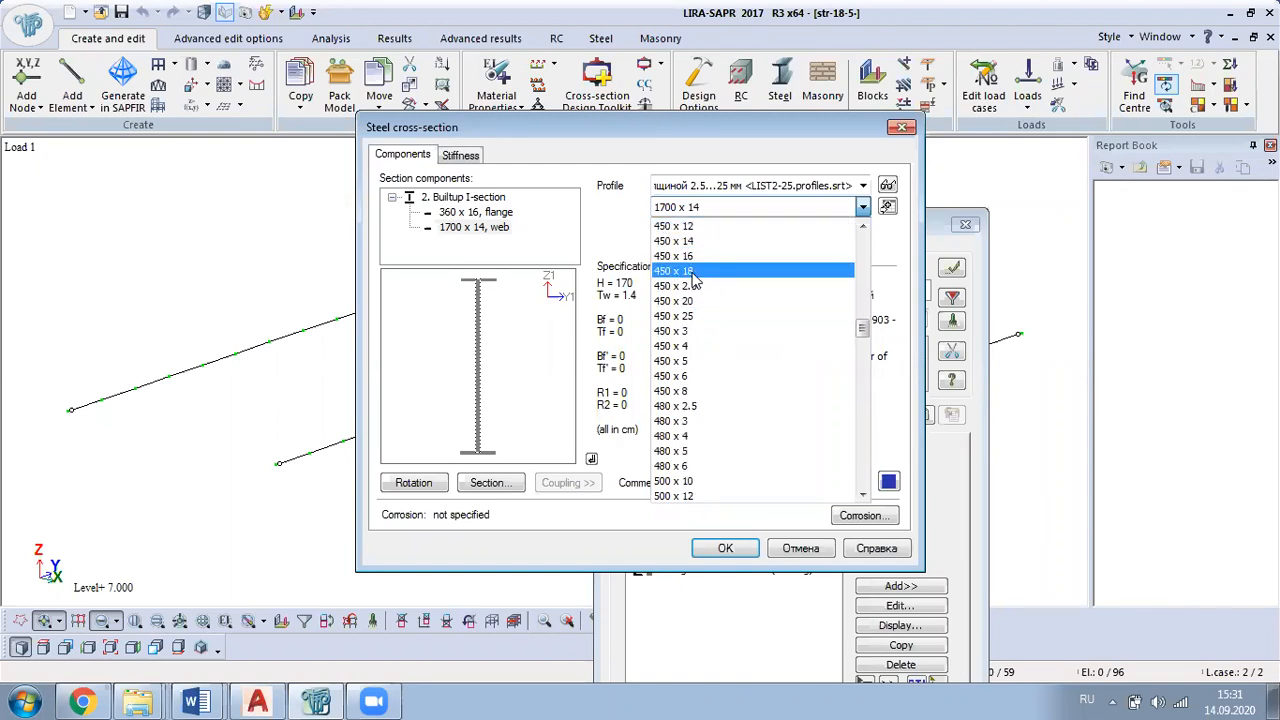
click(690, 271)
click(745, 549)
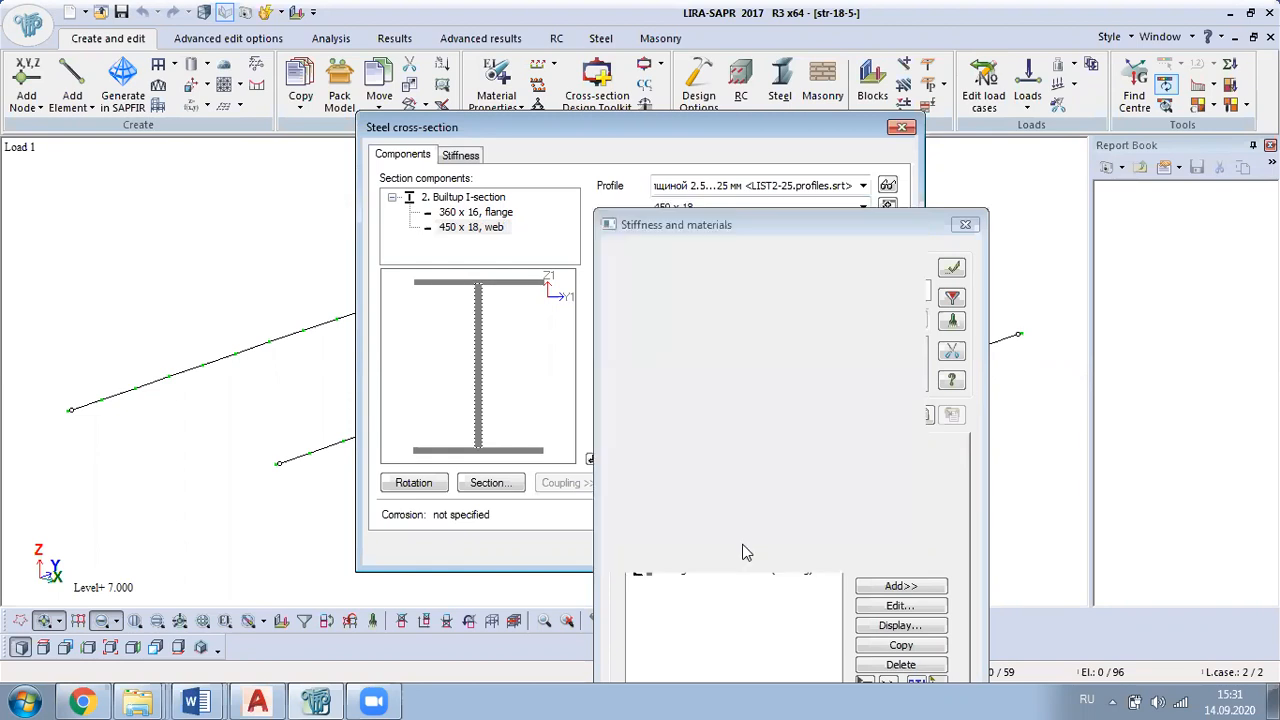
click(965, 226)
Step: Restore the full model from the fragment and pack it with the default pack settings
right_click(533, 190)
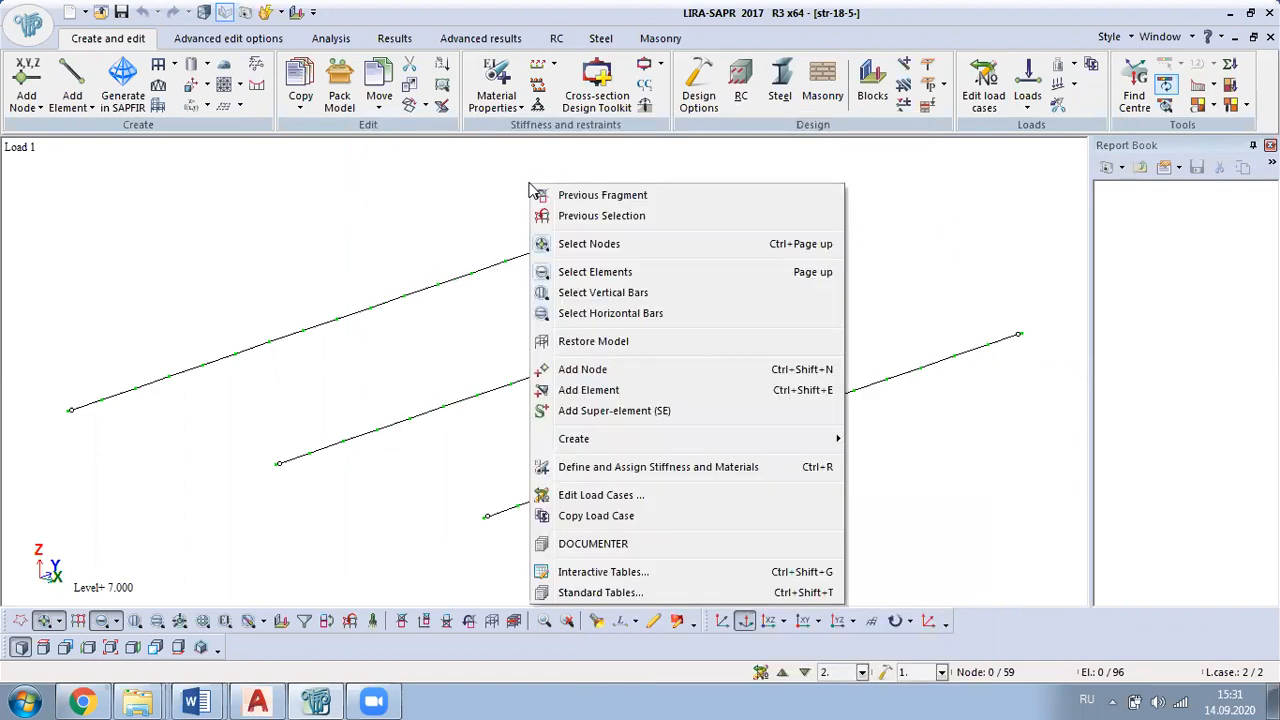
click(626, 343)
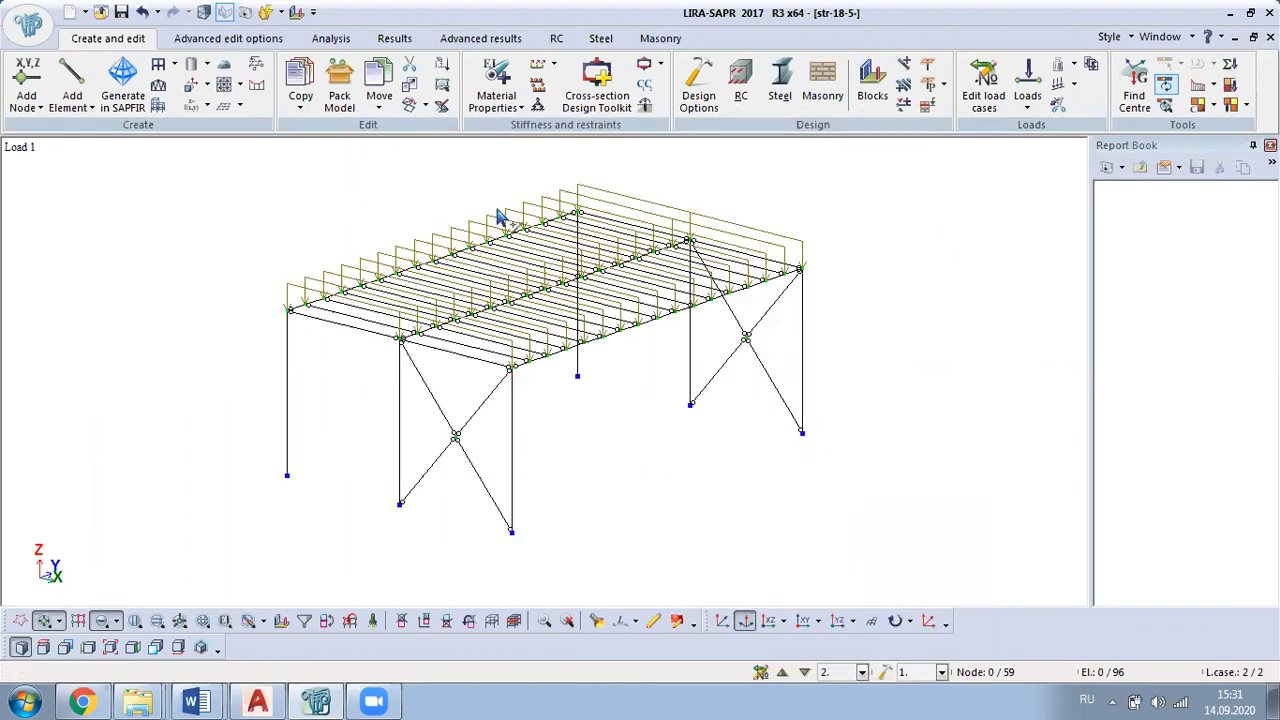
click(340, 80)
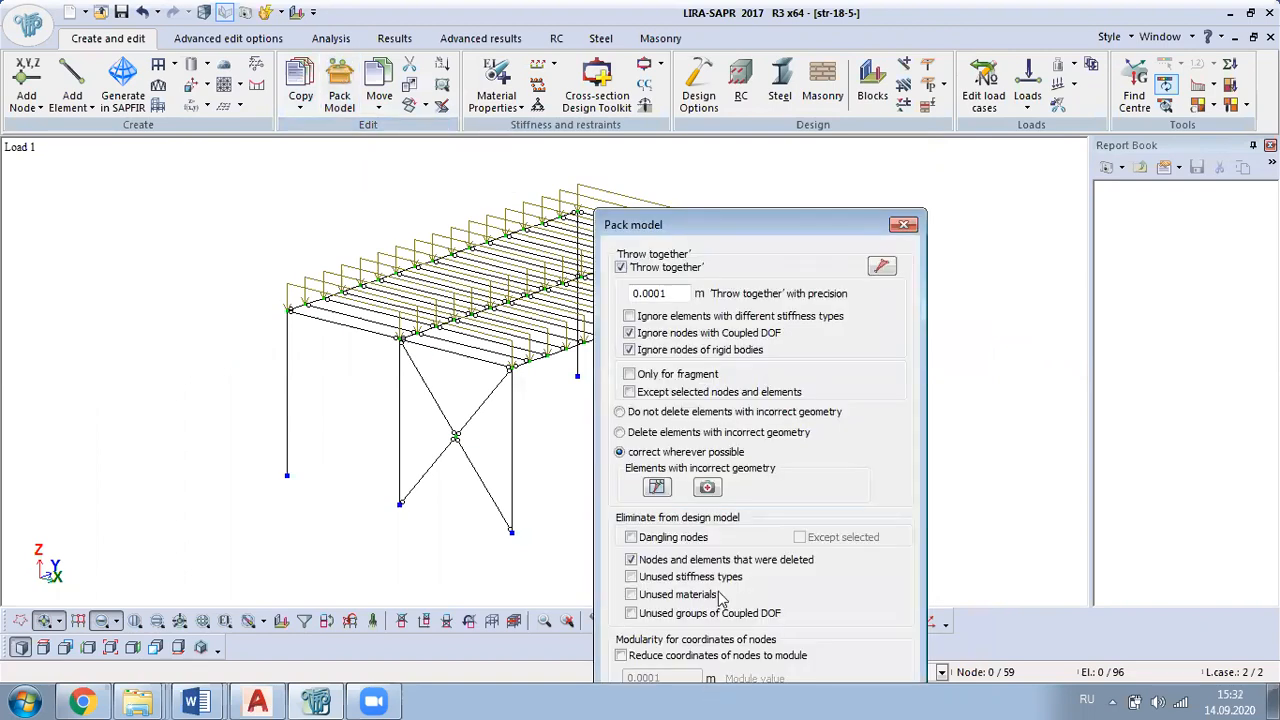
click(833, 677)
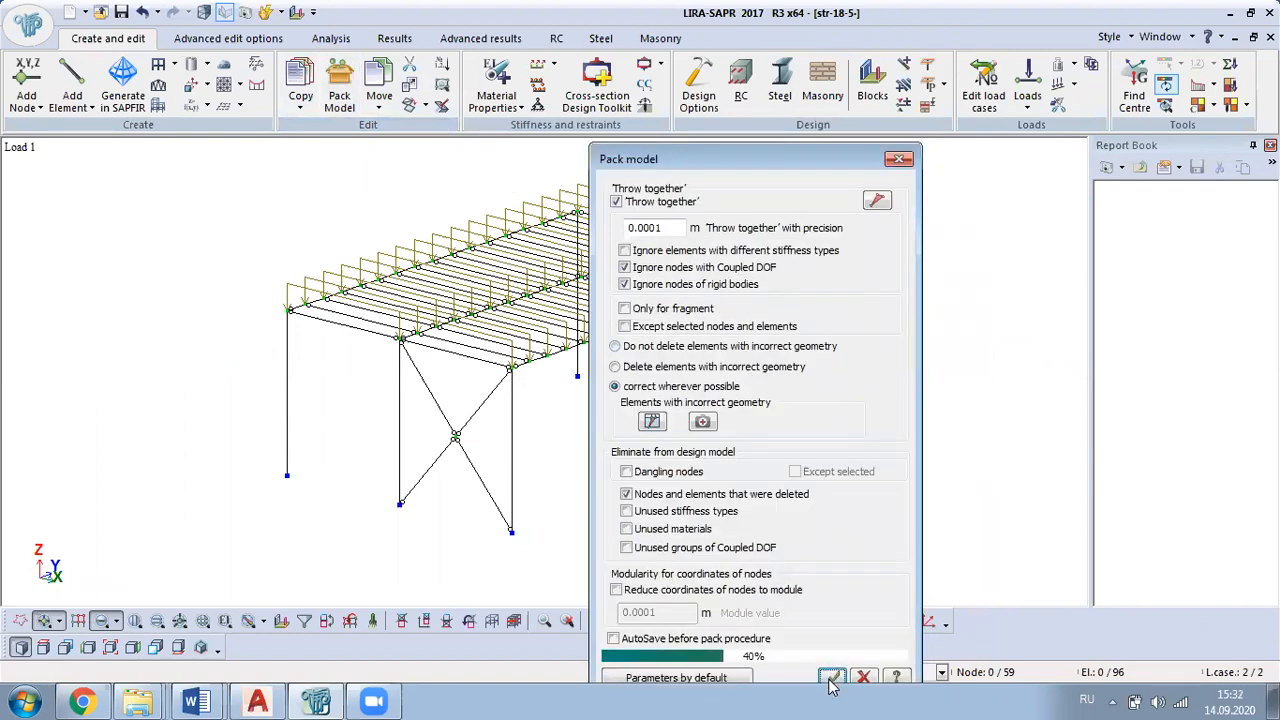
click(899, 160)
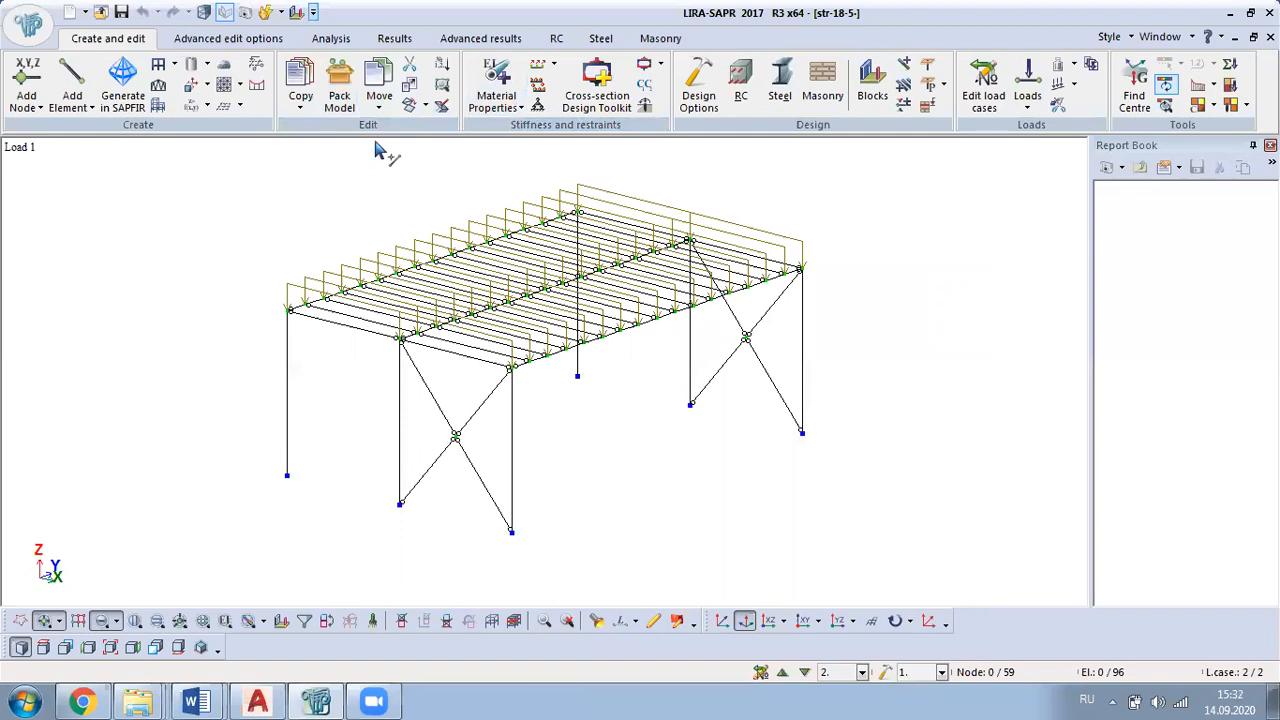
Step: Rerun the analysis and display the ultimate limit state check mosaic for the assigned steel sections
click(330, 38)
click(24, 72)
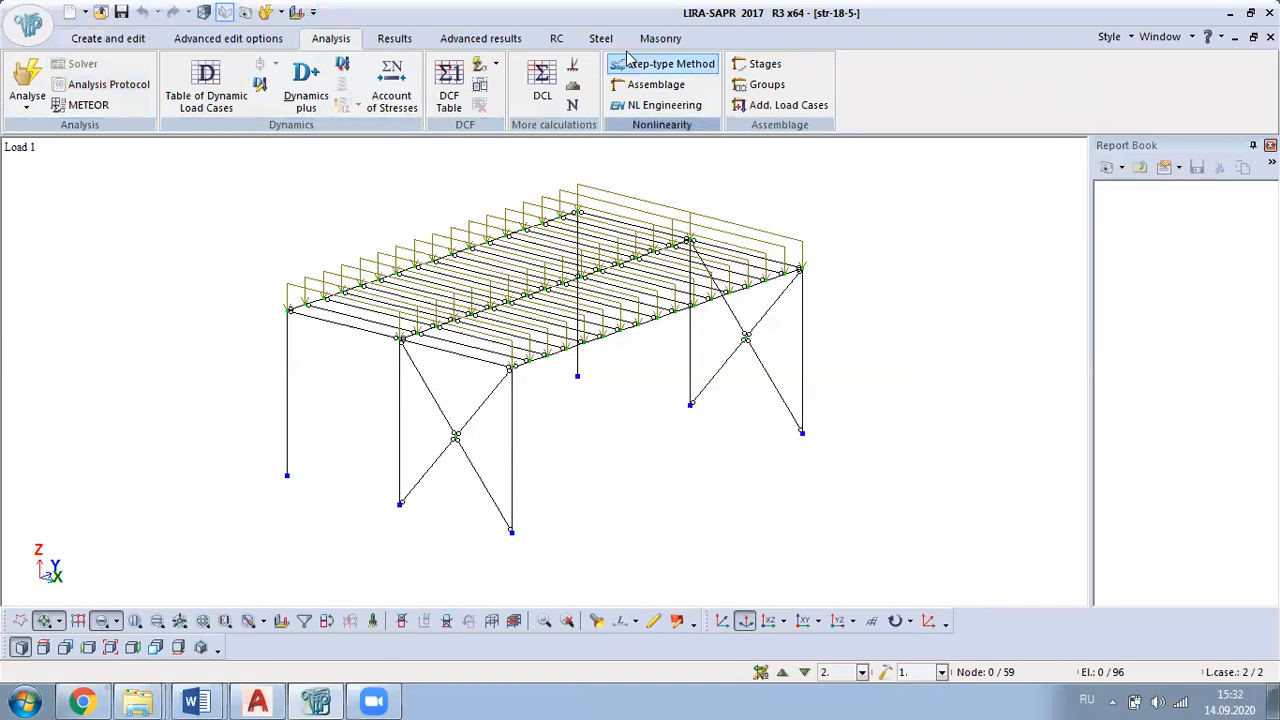
click(601, 39)
click(792, 82)
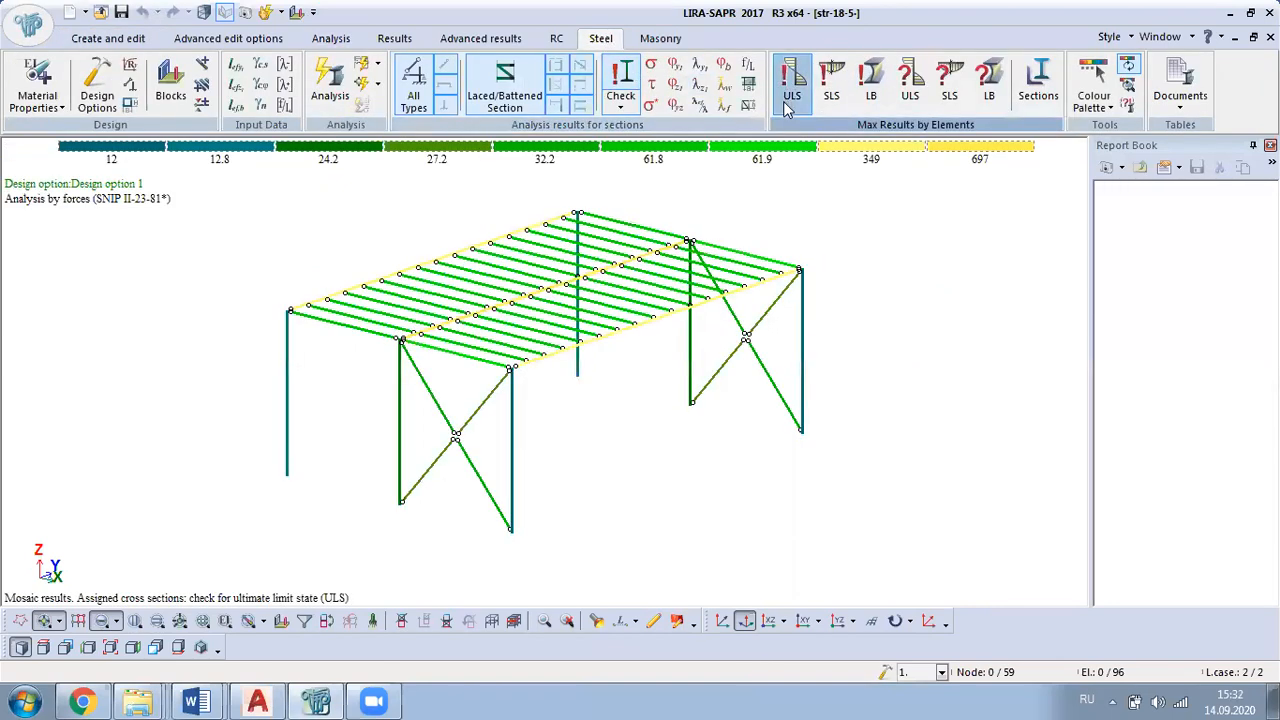
Step: Review the SLS and local buckling checks of the assigned sections and the ULS, SLS and local buckling checks of the selected sections
middle_drag(868, 392, 858, 480)
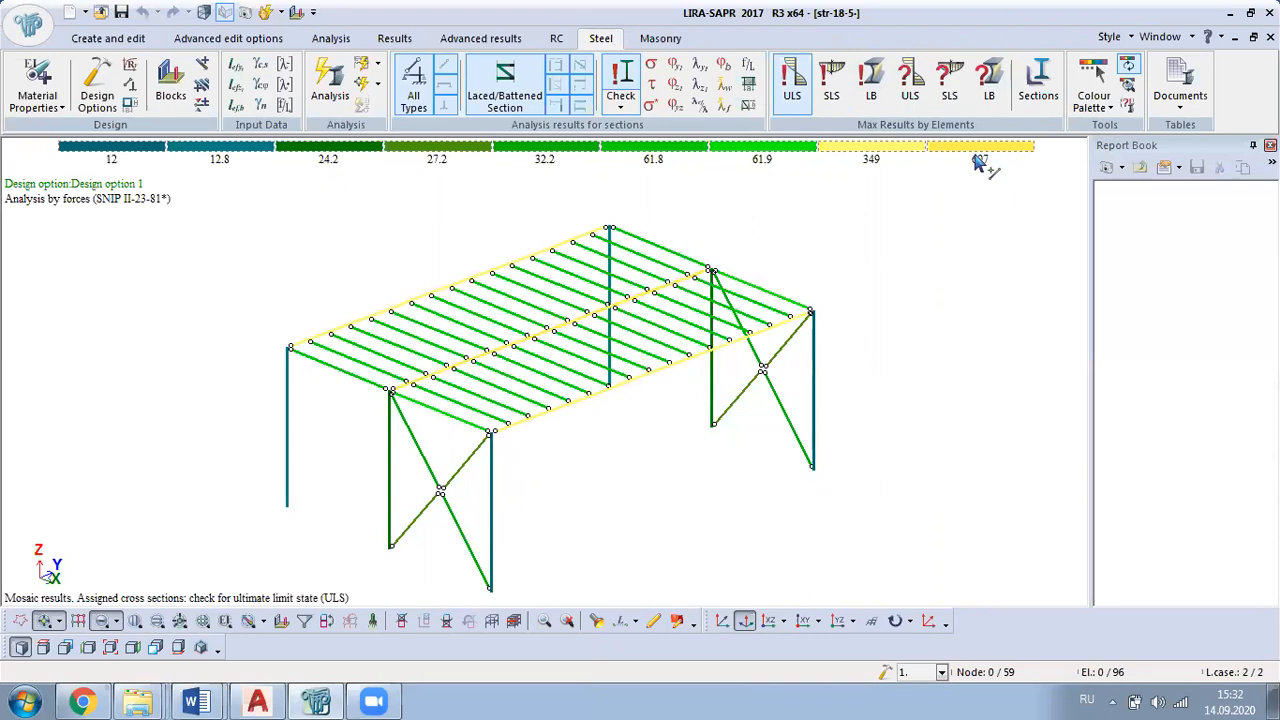
click(836, 90)
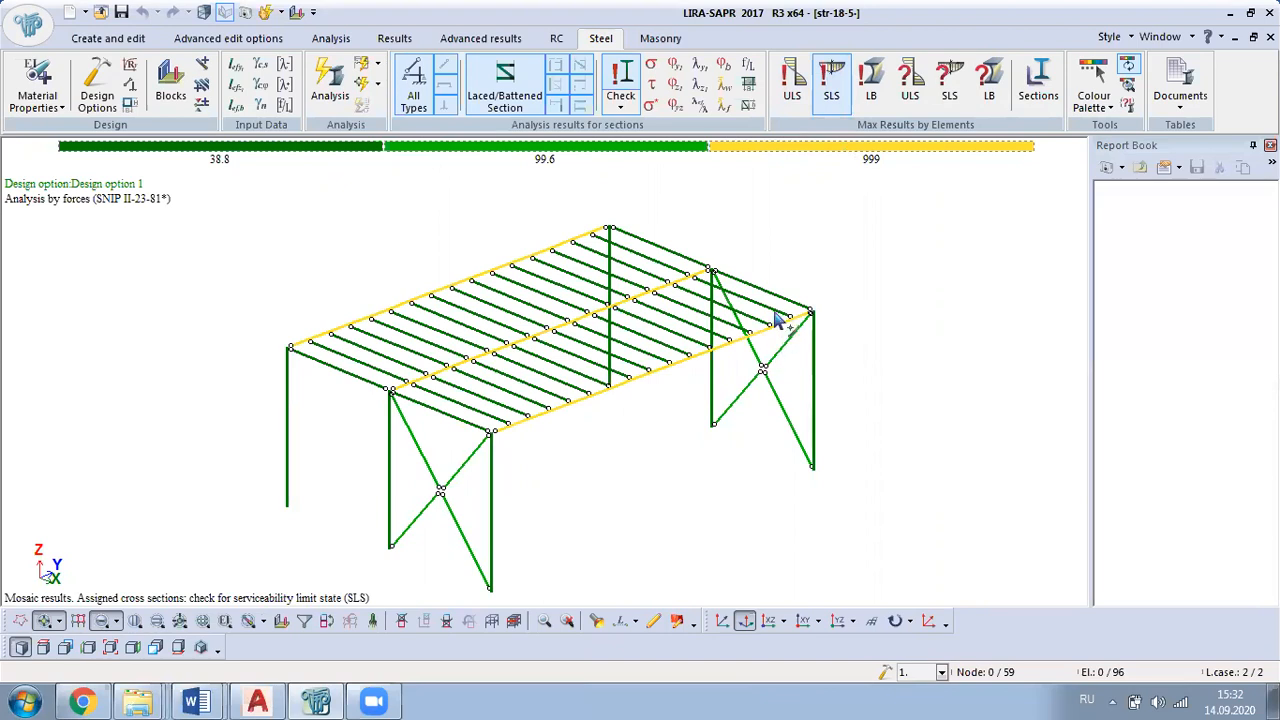
click(871, 92)
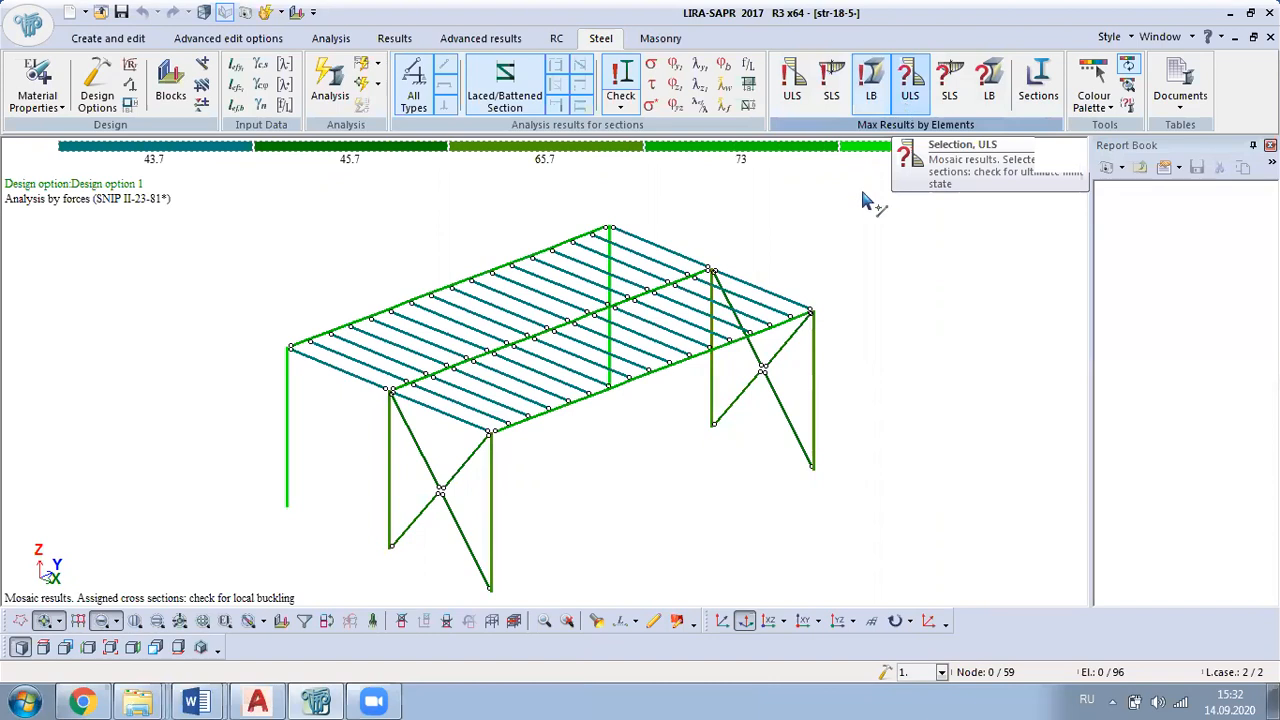
middle_drag(828, 459, 846, 391)
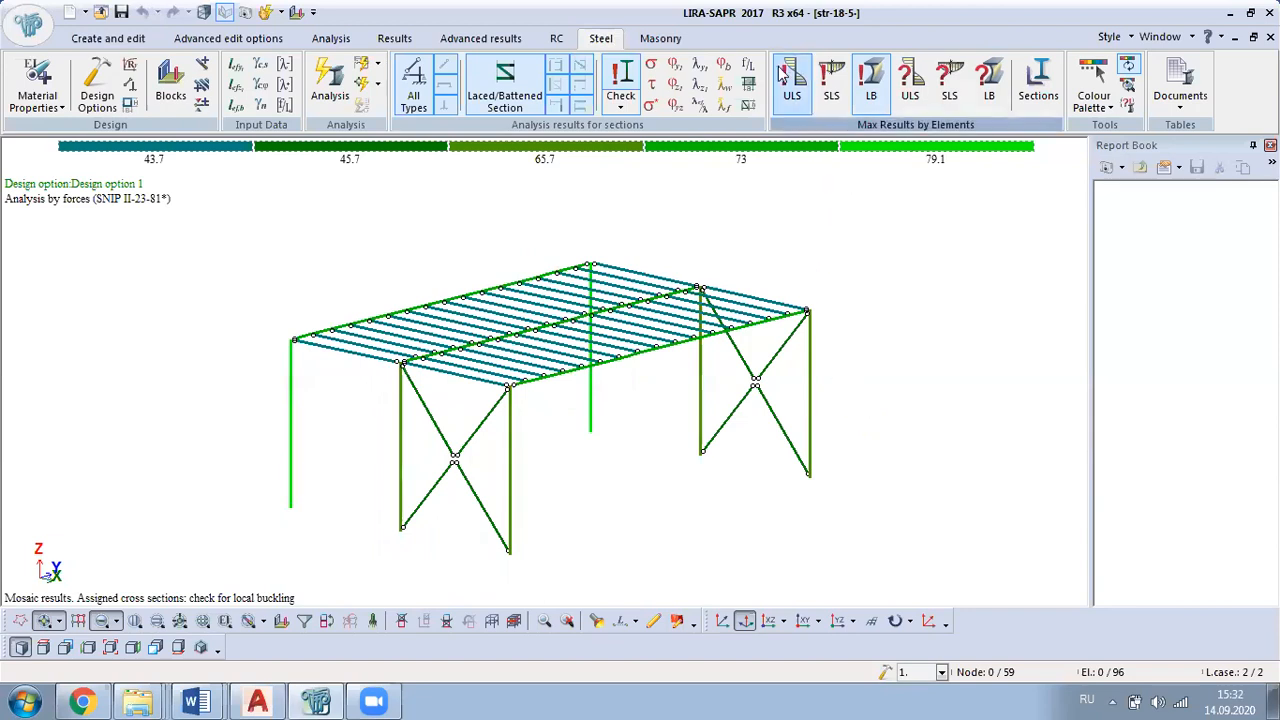
click(910, 88)
click(949, 82)
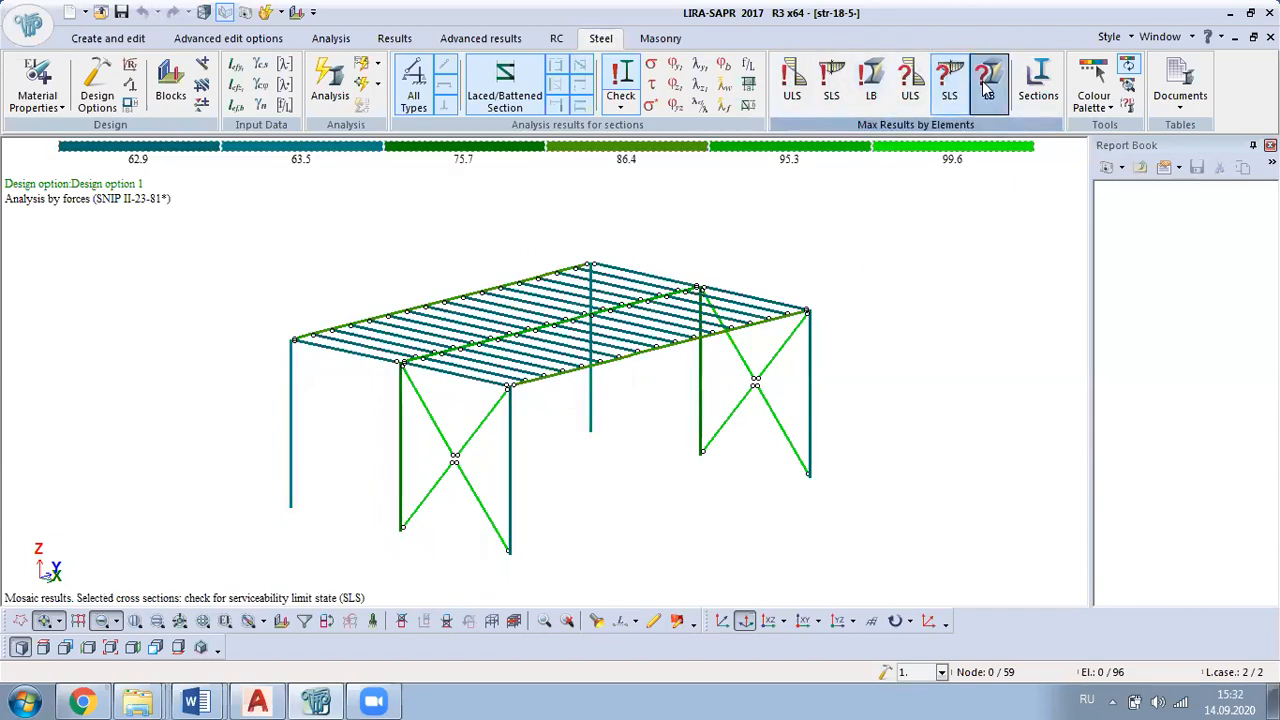
click(987, 88)
Step: List the selected steel sections, widen the shape column and compare the two largest built-up I-section options with the current B-1 section
click(1038, 88)
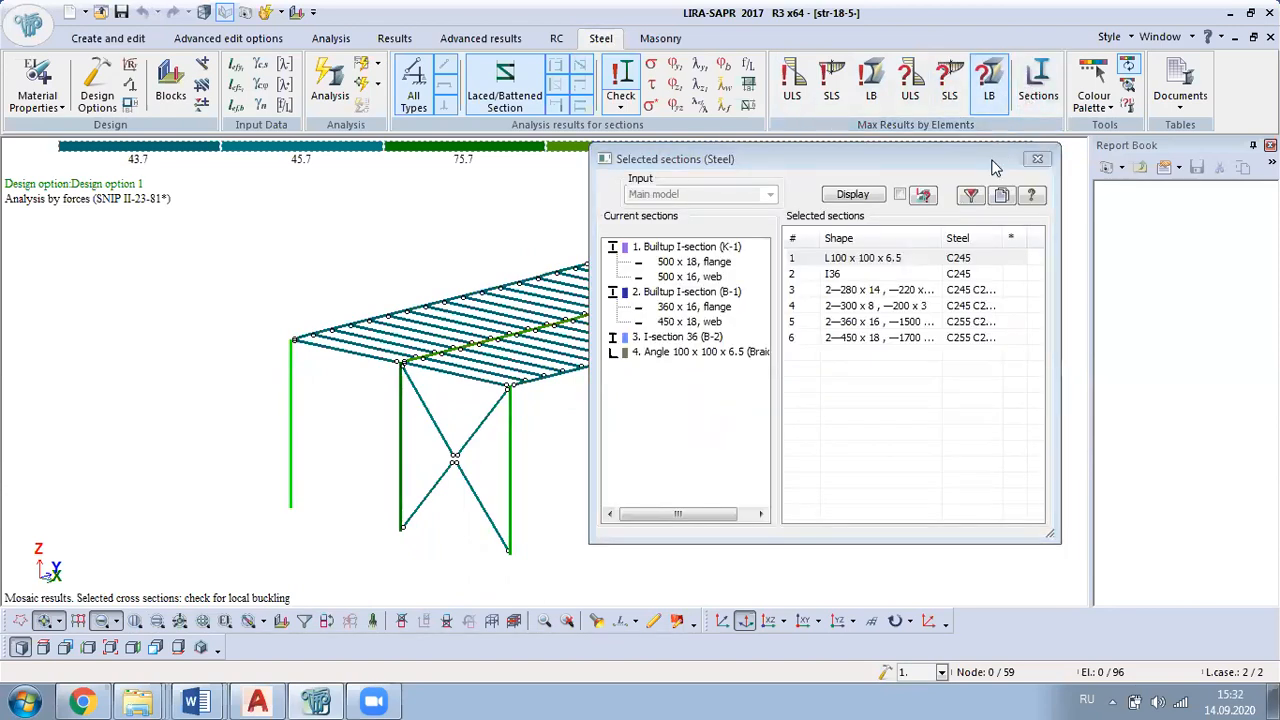
click(909, 325)
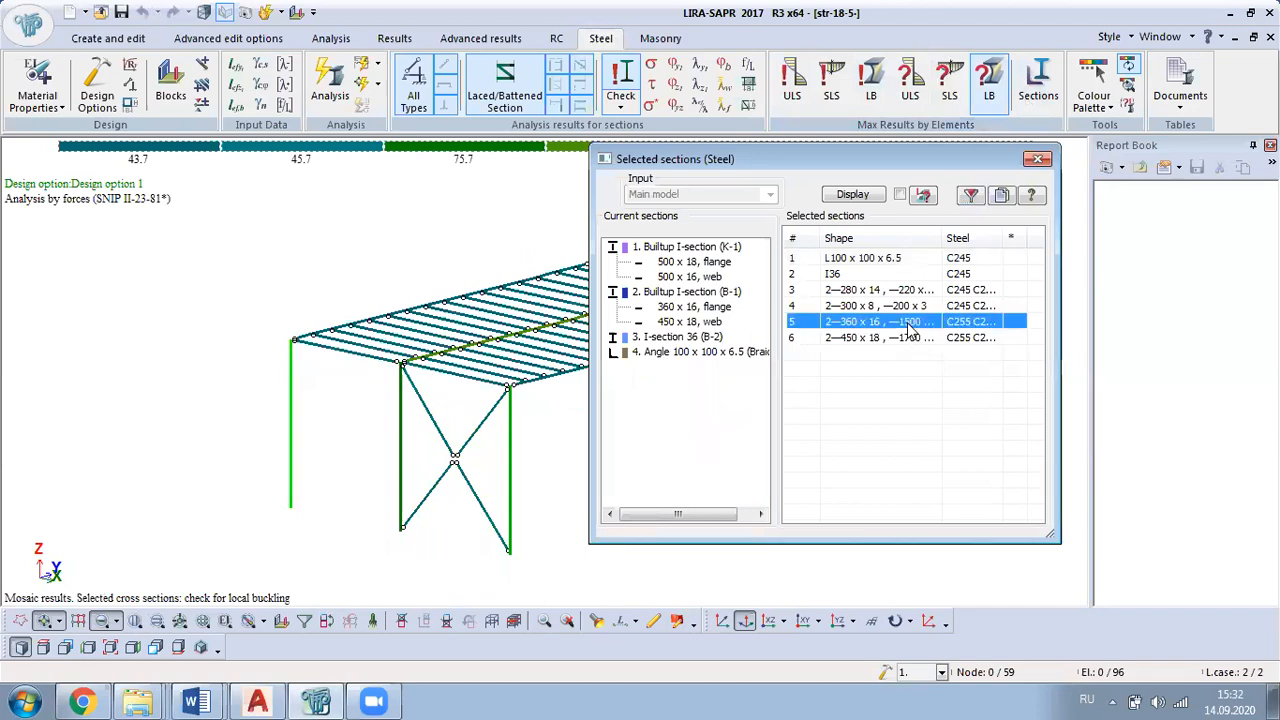
drag(943, 238, 1027, 237)
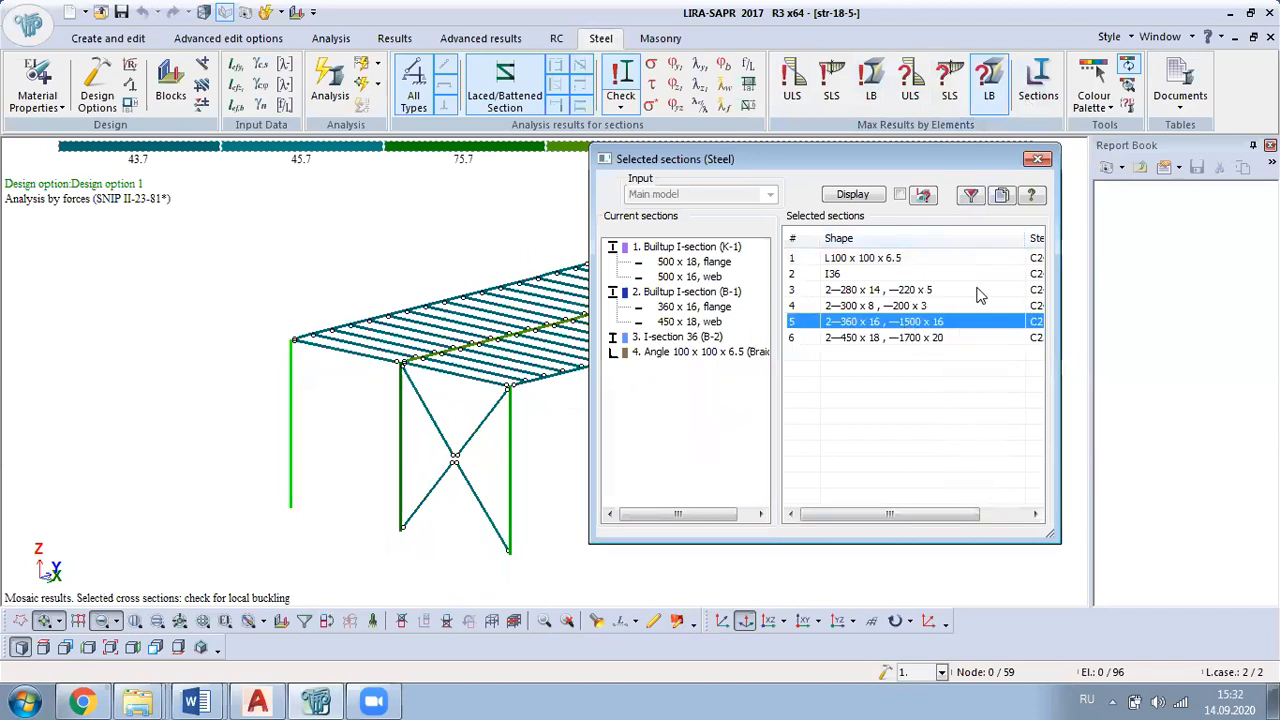
click(925, 340)
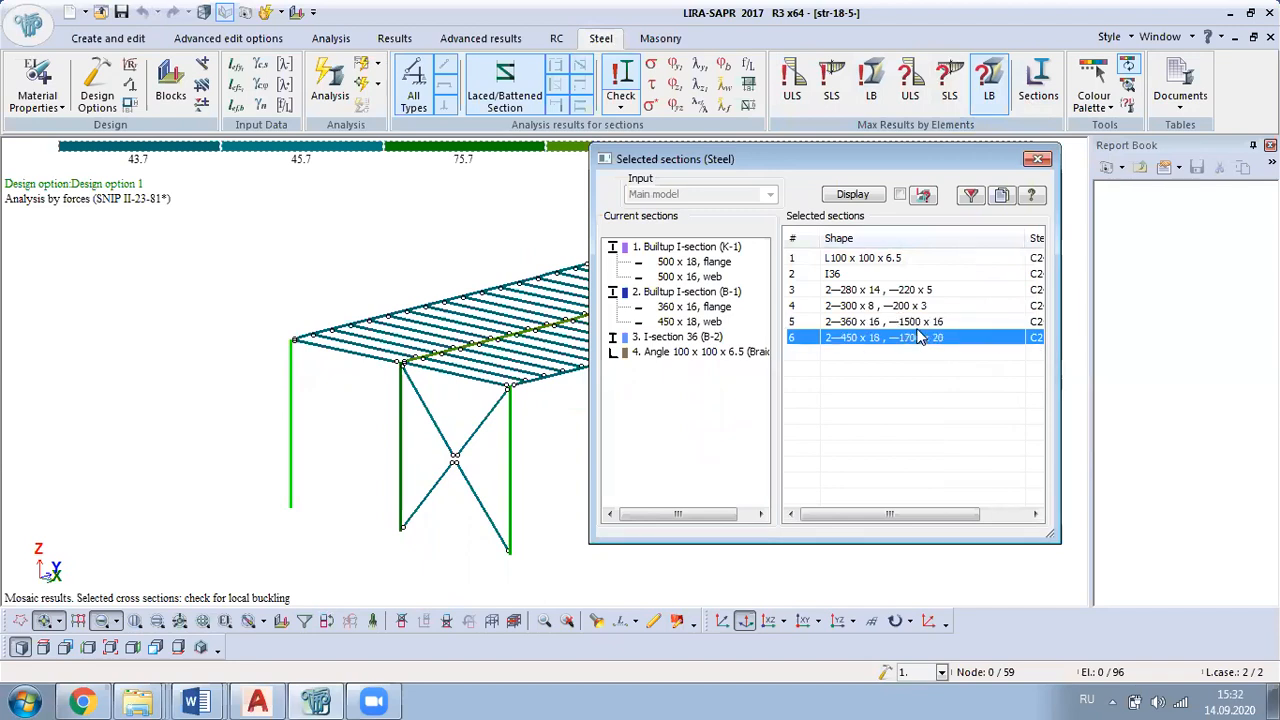
click(914, 324)
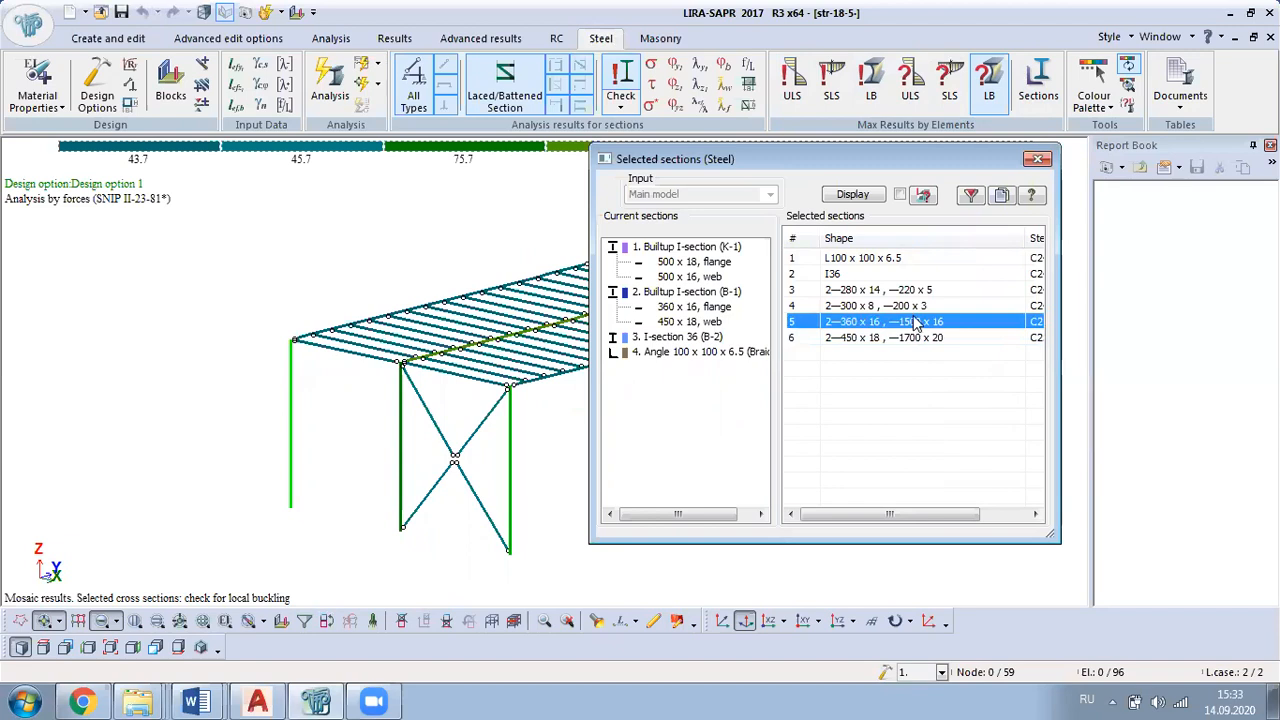
Step: Return to model editing, open the list of stiffness types and select the flange component of built-up I-section B-1
click(130, 38)
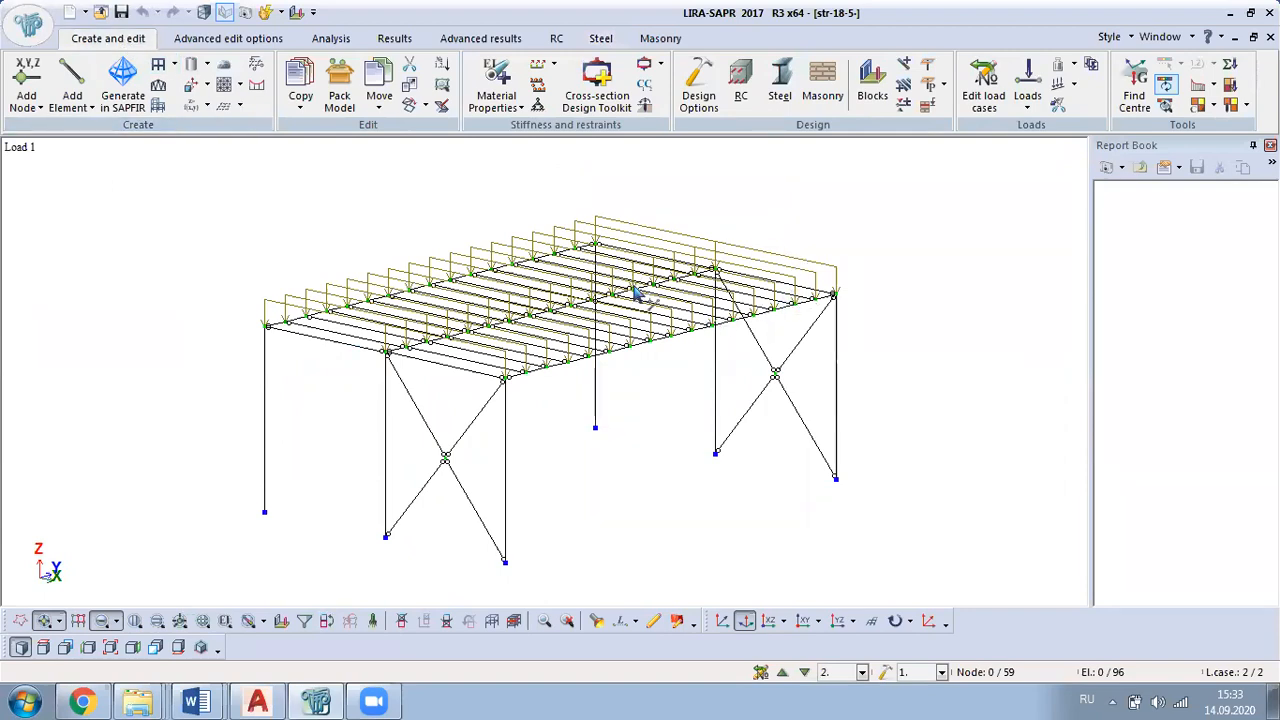
scroll(635, 290, up, 1)
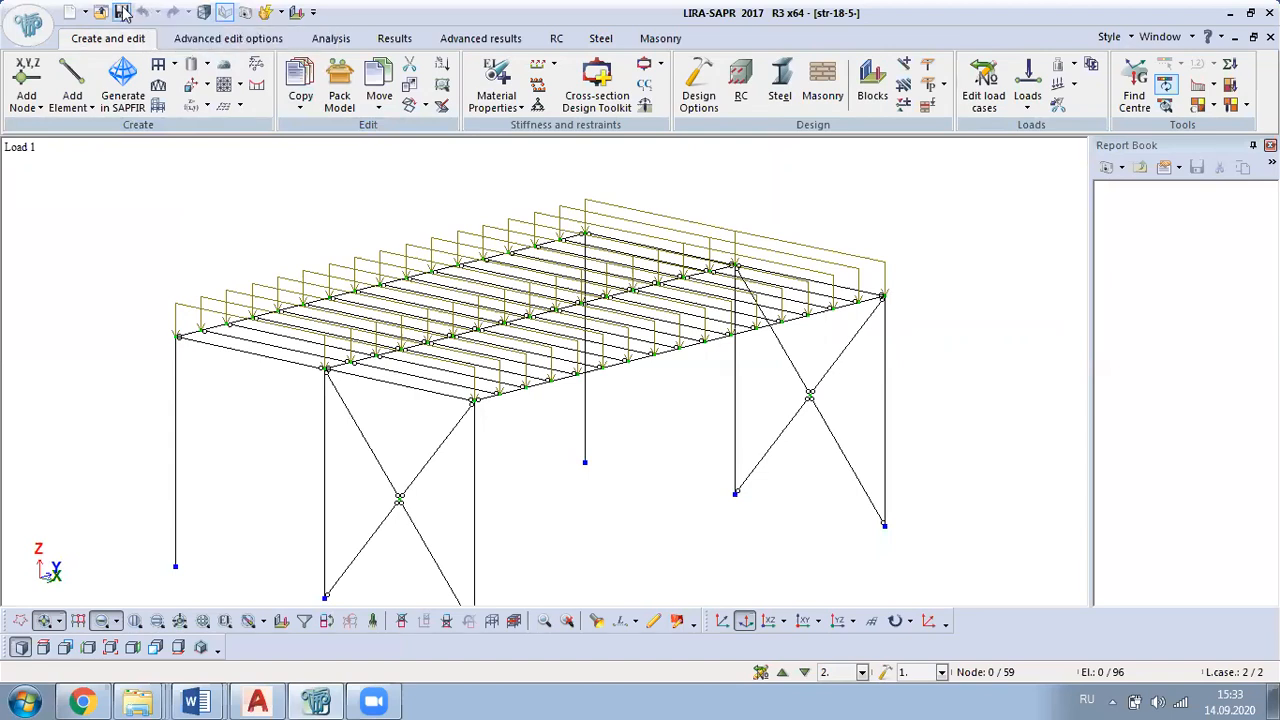
scroll(560, 250, down, 2)
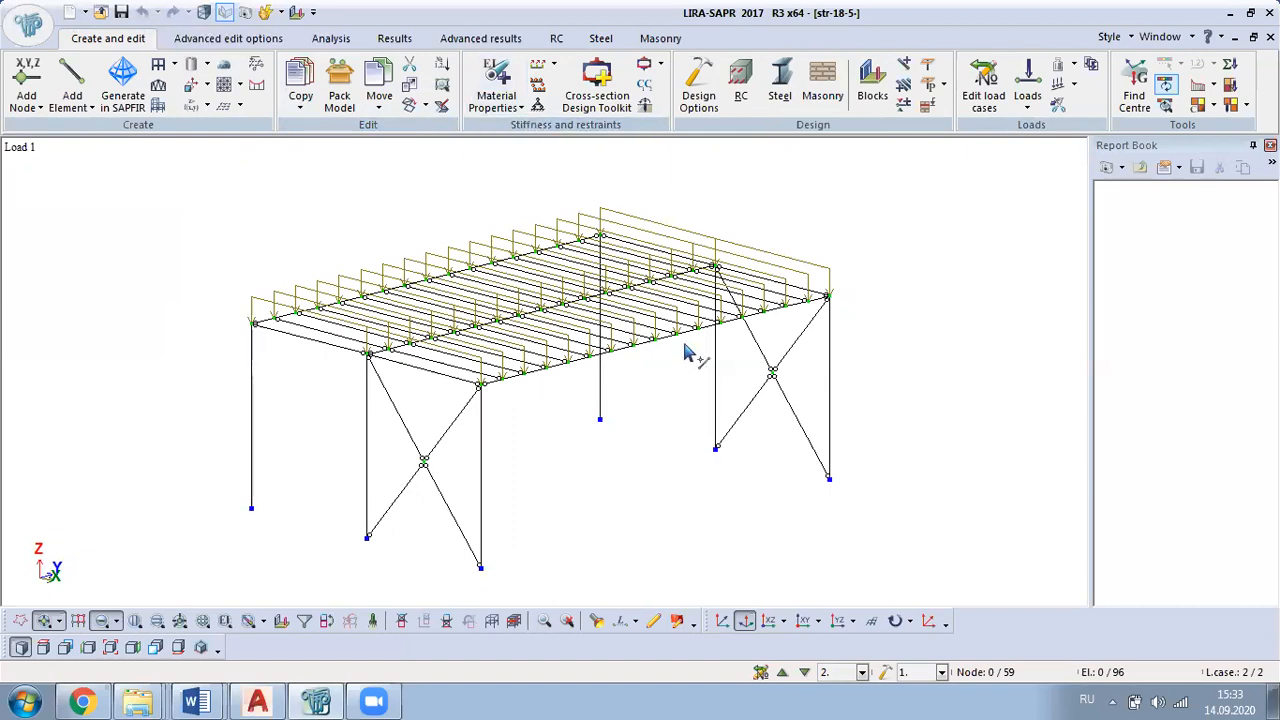
click(496, 85)
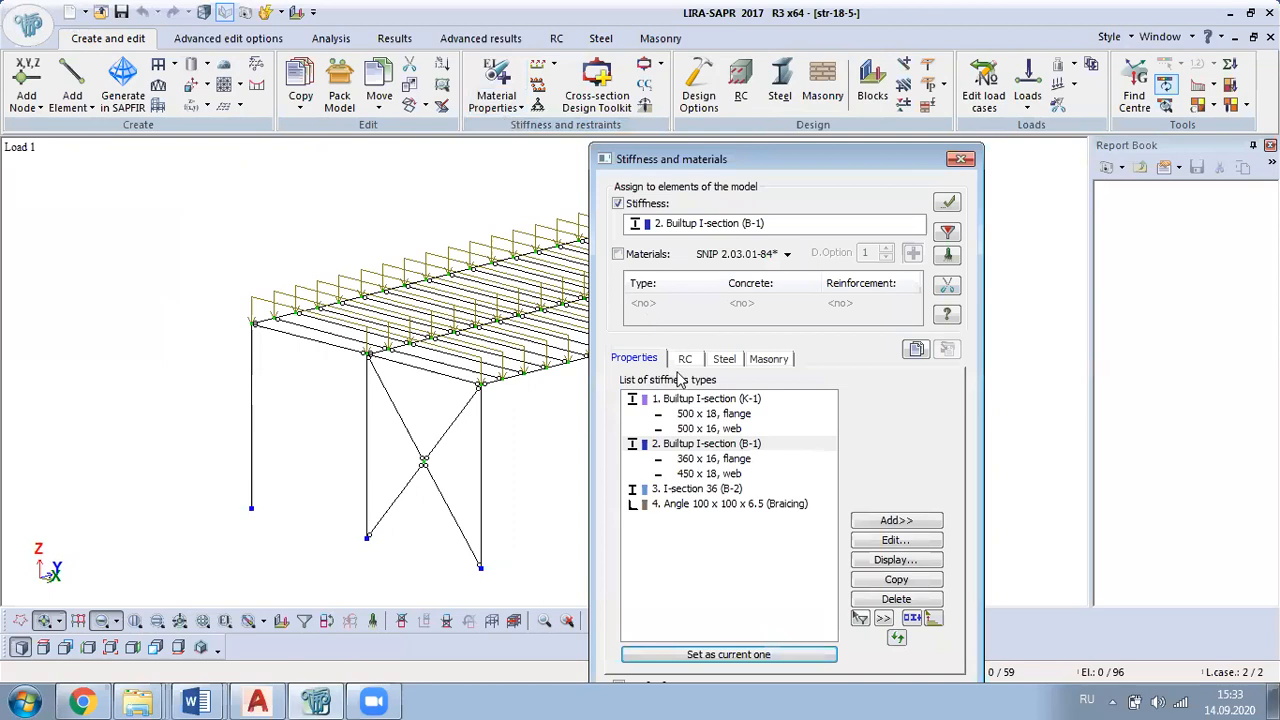
click(731, 462)
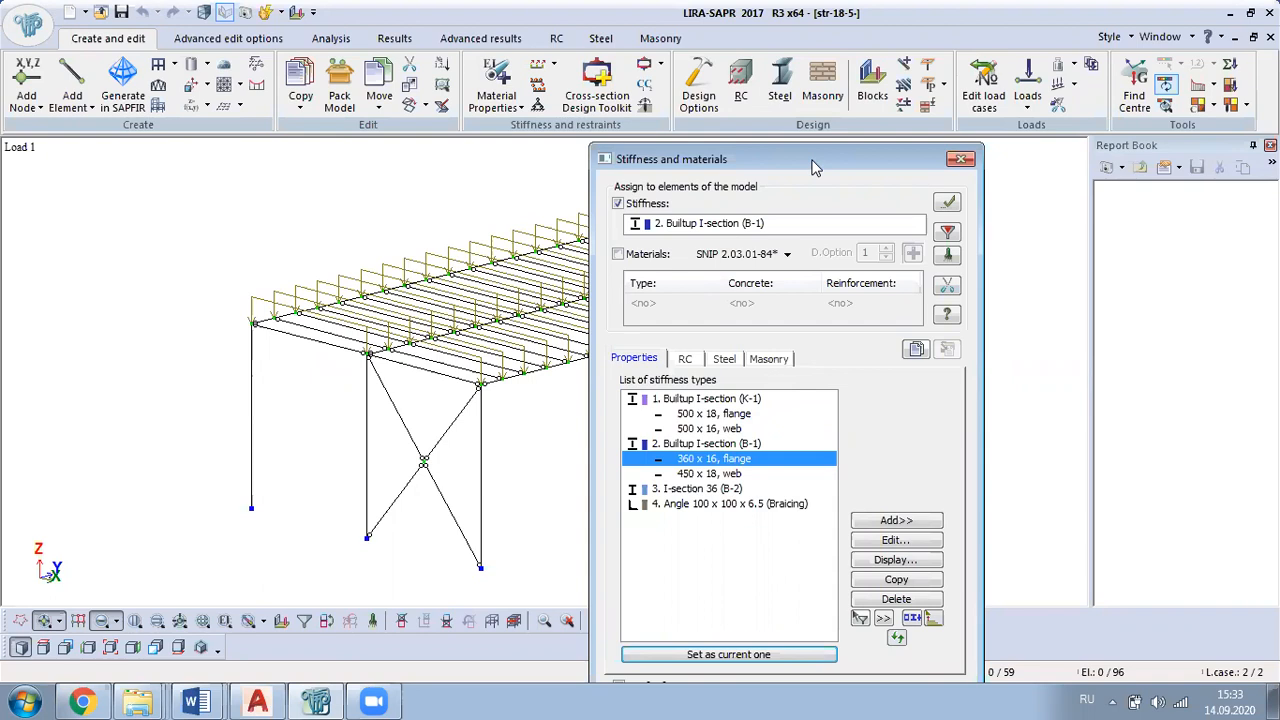
drag(812, 168, 917, 217)
middle_drag(380, 300, 512, 370)
scroll(395, 314, up, 3)
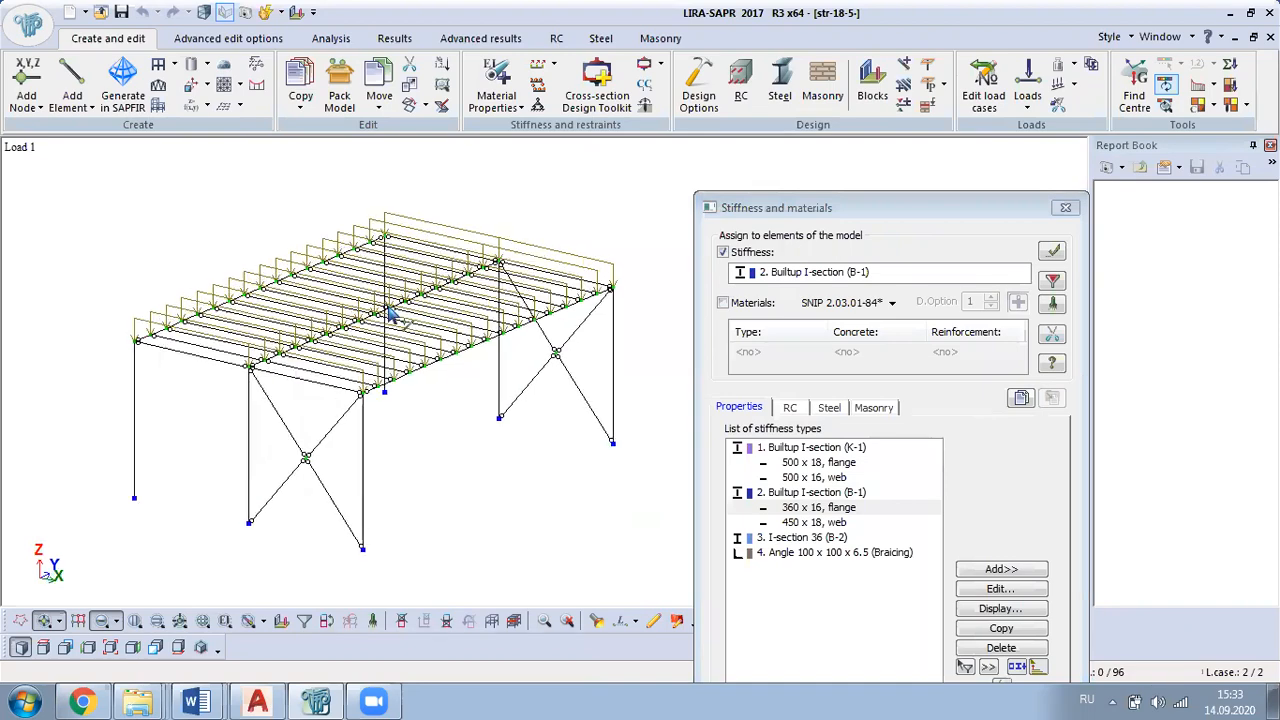
middle_drag(395, 314, 287, 290)
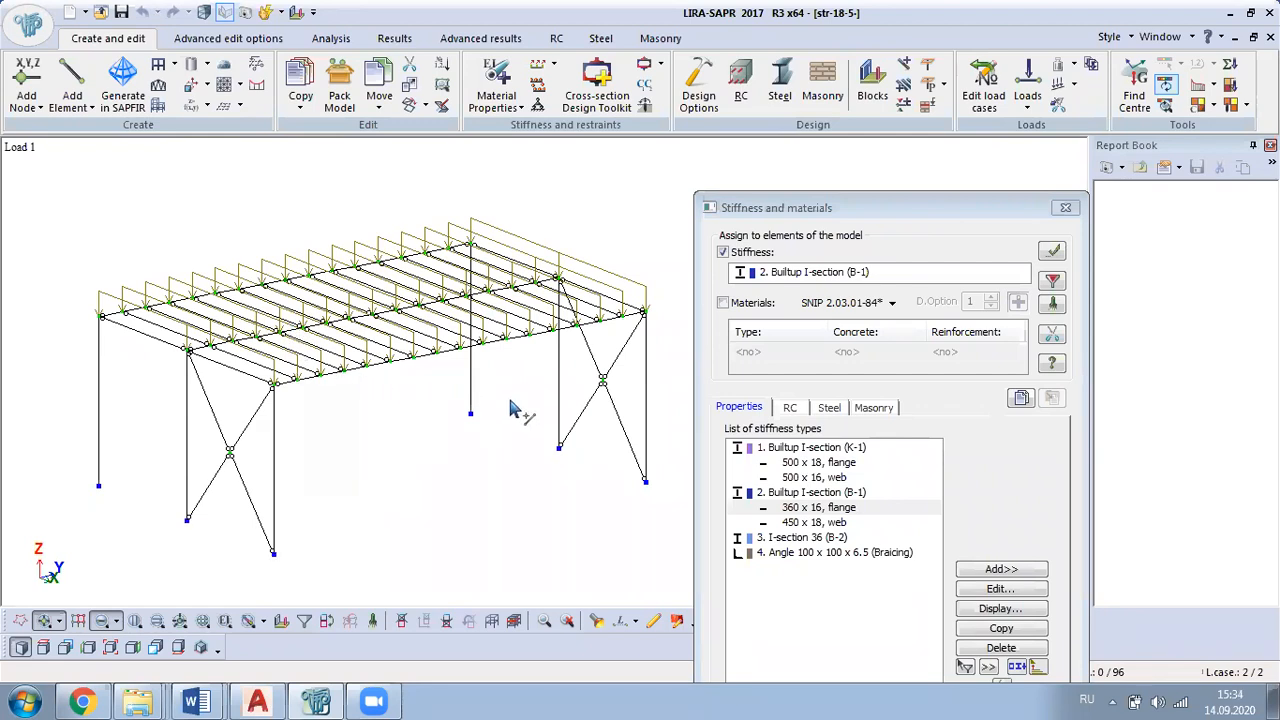
drag(935, 212, 896, 152)
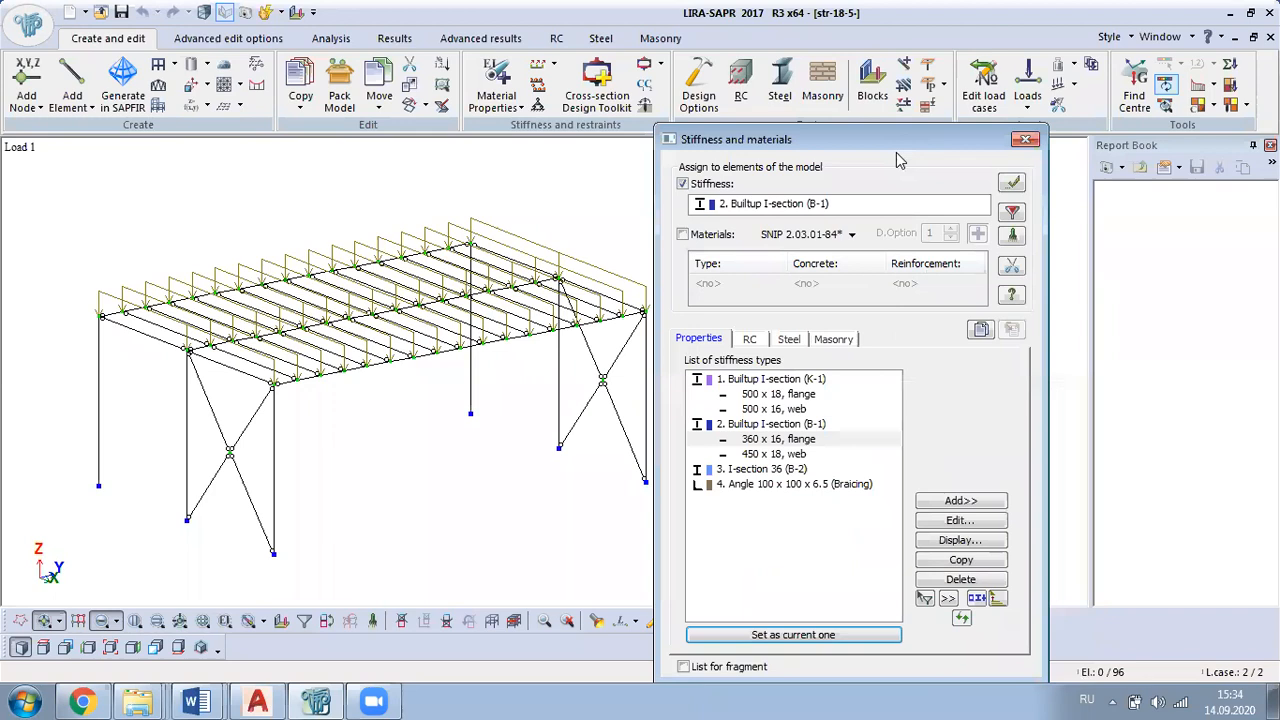
click(798, 455)
click(790, 440)
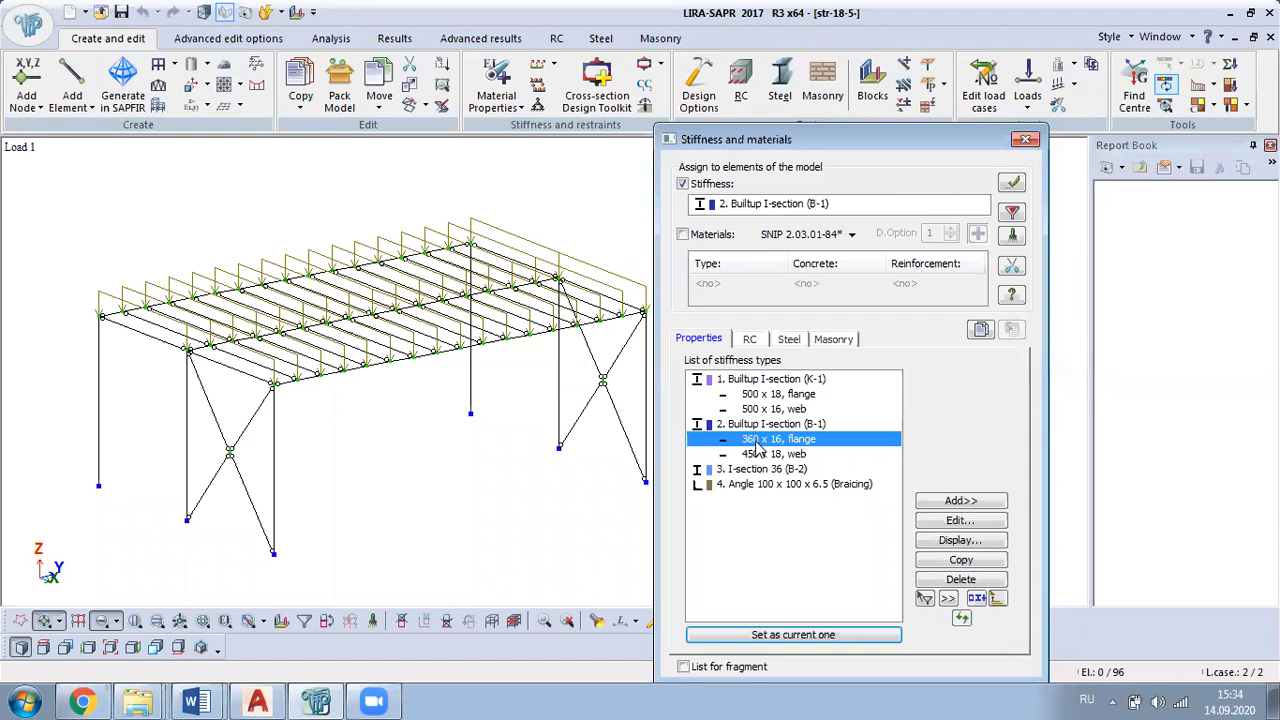
click(942, 525)
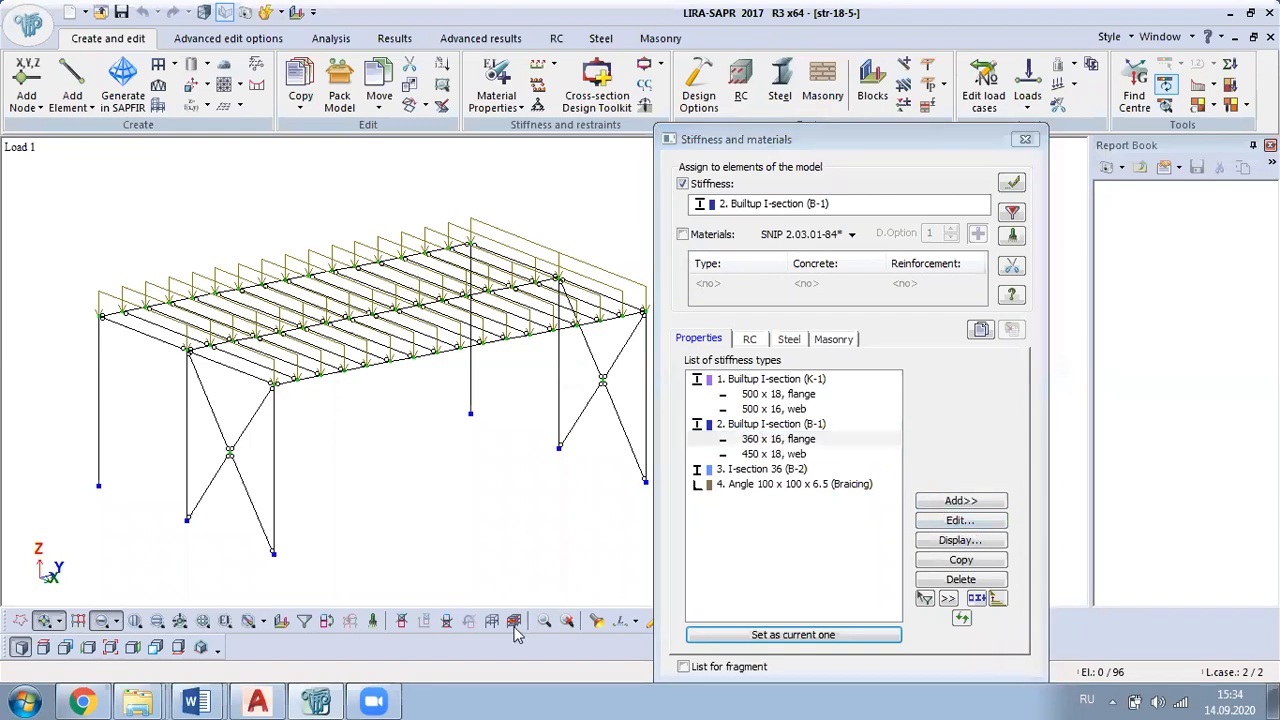
Step: Switch to the course project guide in Word and find the main girder's cross-section in Fig. 50 of example 1.3
mouse_move(196, 702)
click(130, 660)
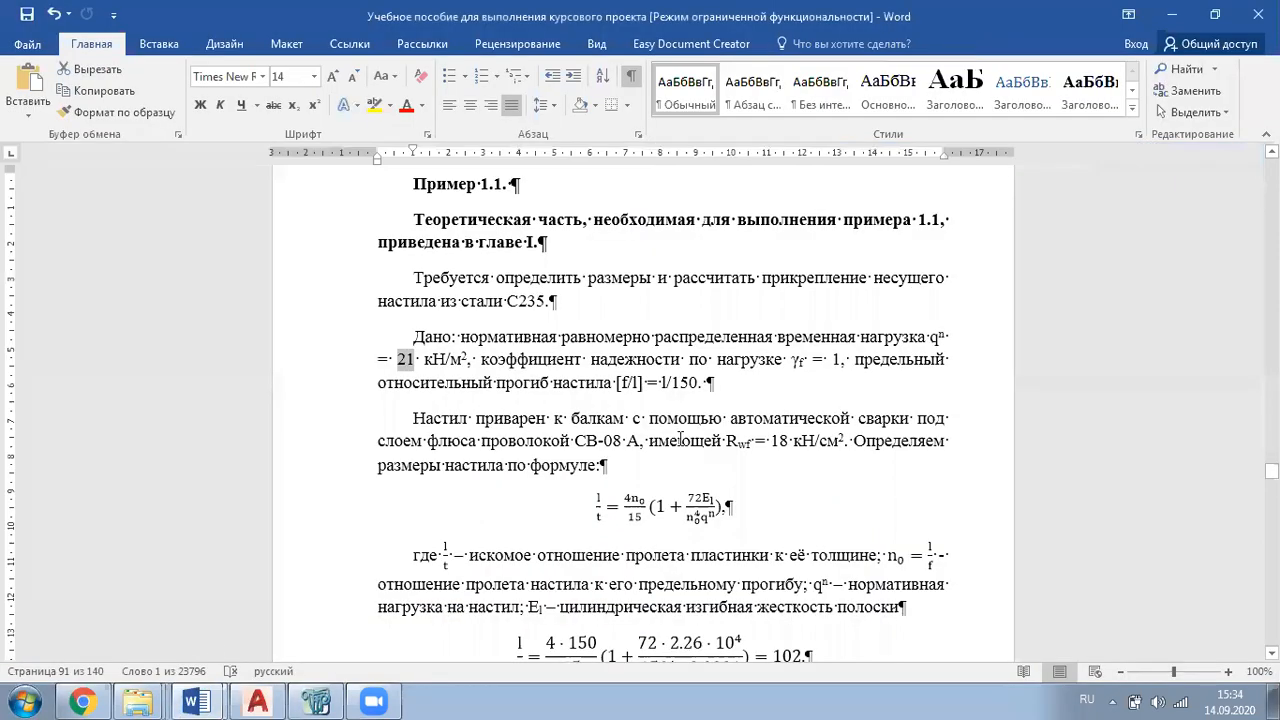
scroll(1063, 210, down, 20)
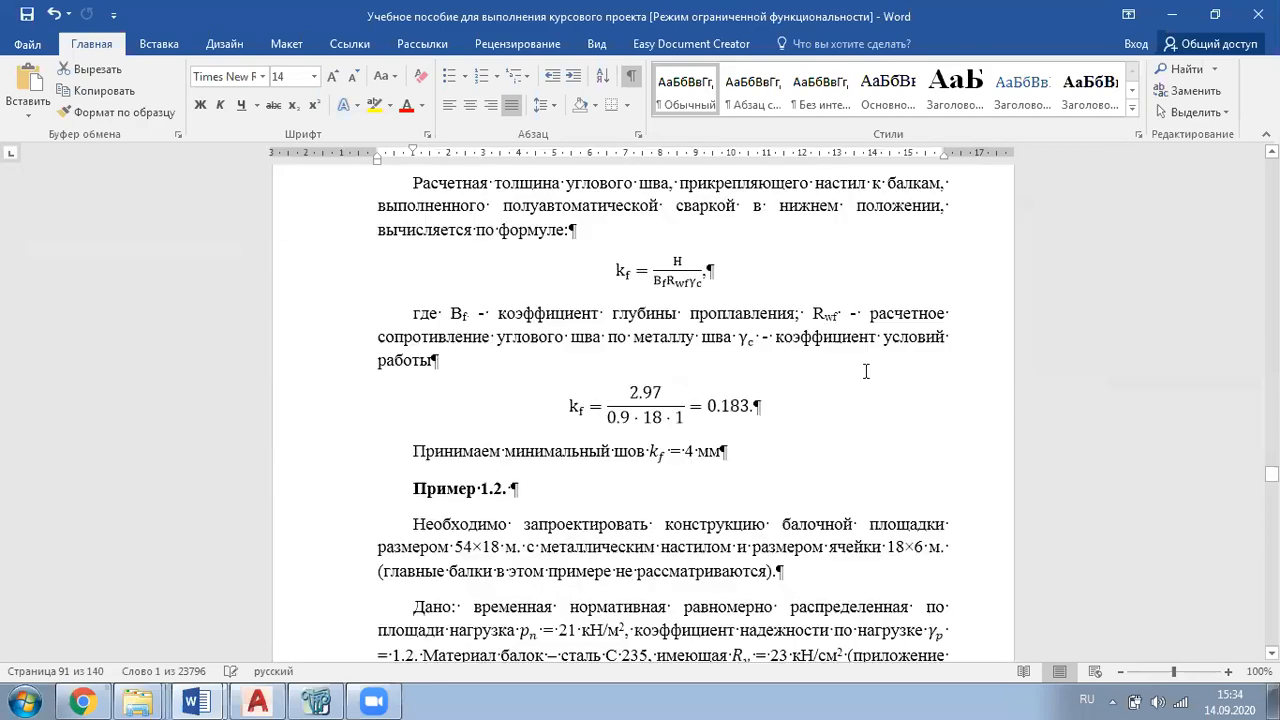
scroll(850, 335, down, 20)
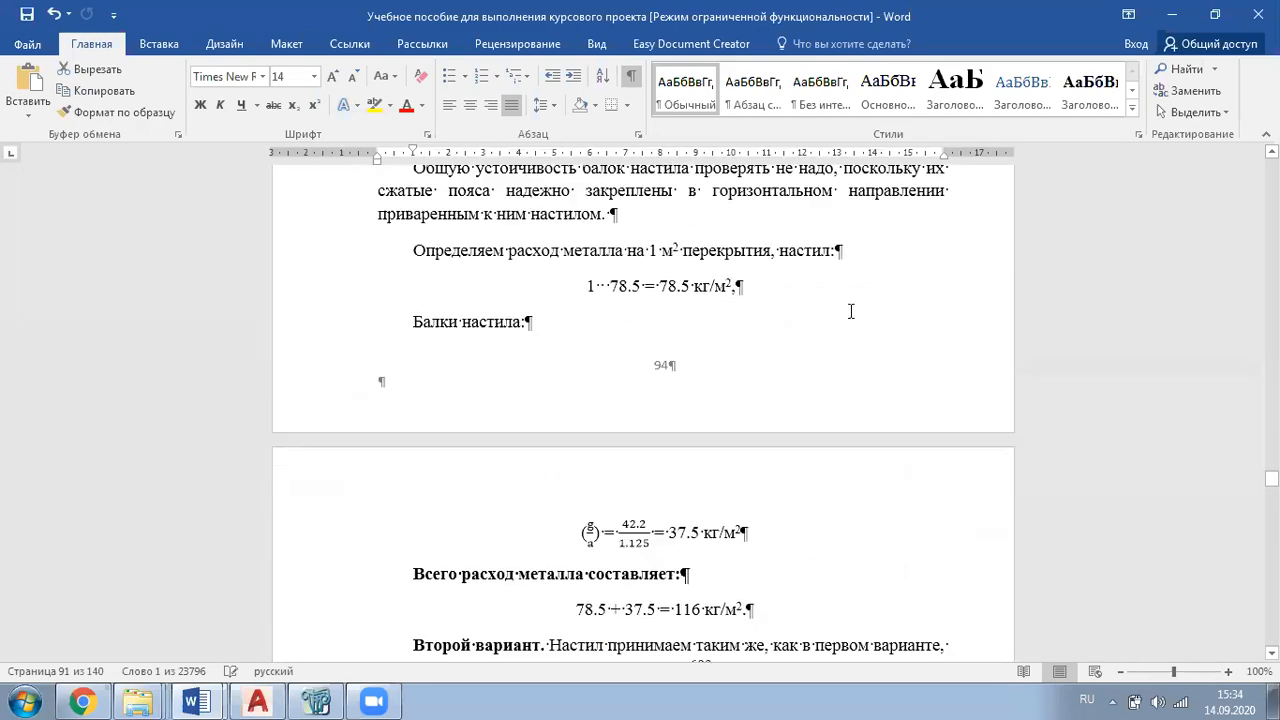
scroll(864, 343, down, 20)
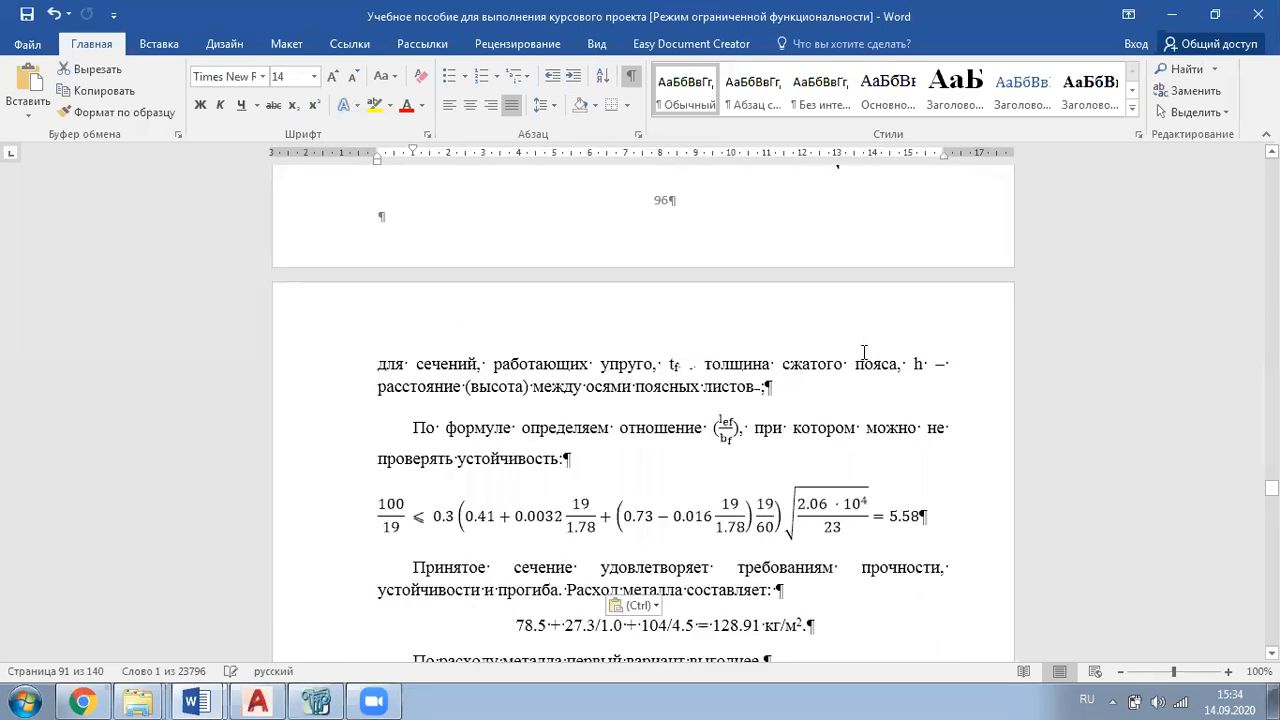
scroll(877, 352, down, 20)
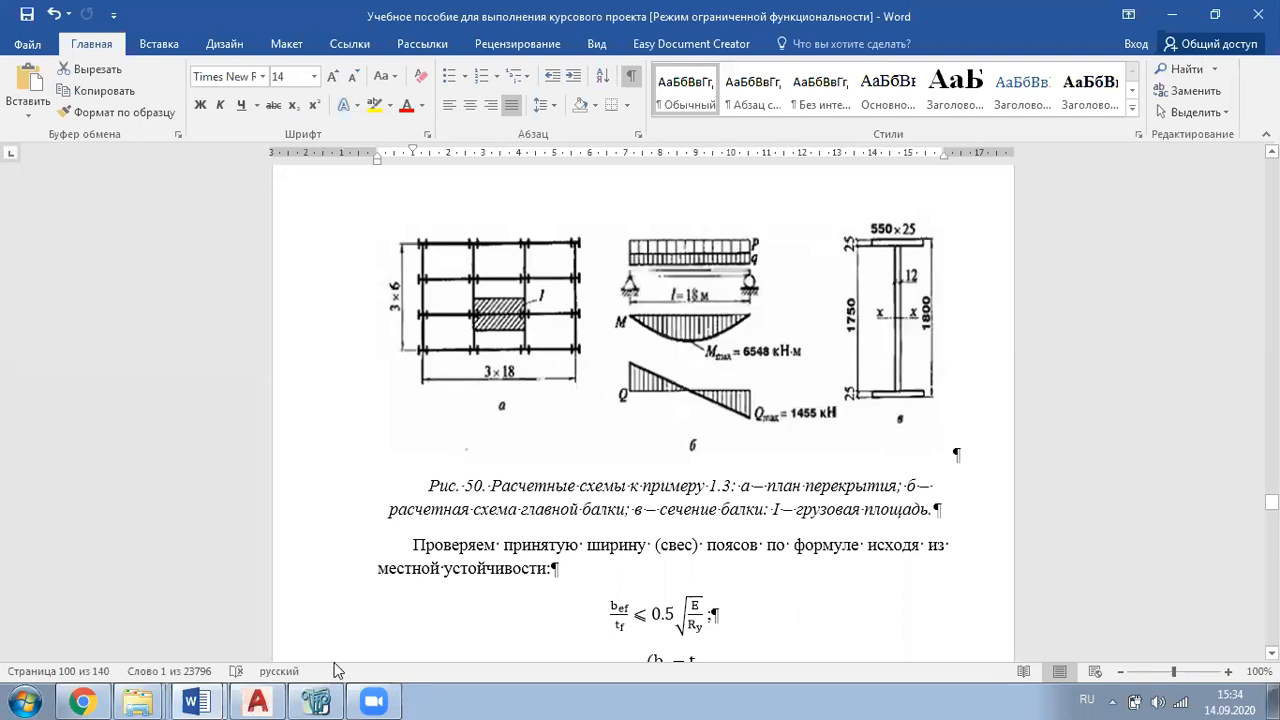
Step: Switch back to LIRA-SAPR and open built-up I-section B-1 for editing
mouse_move(372, 699)
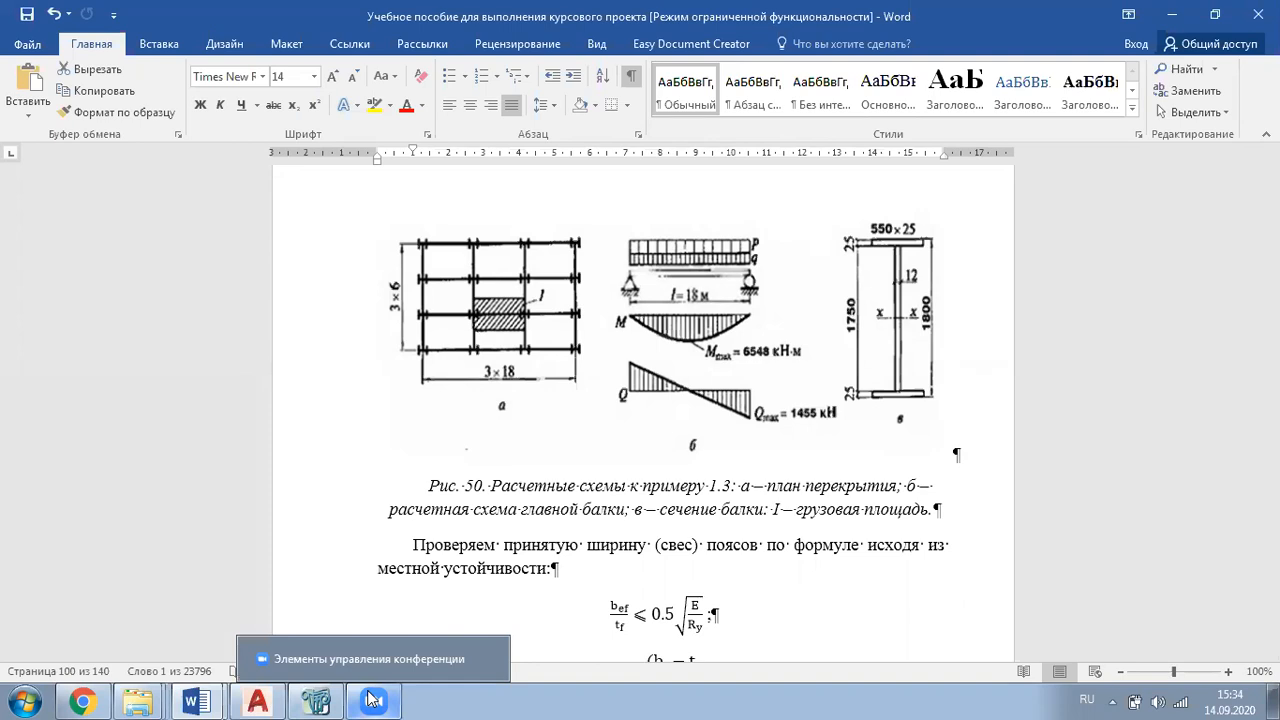
click(372, 699)
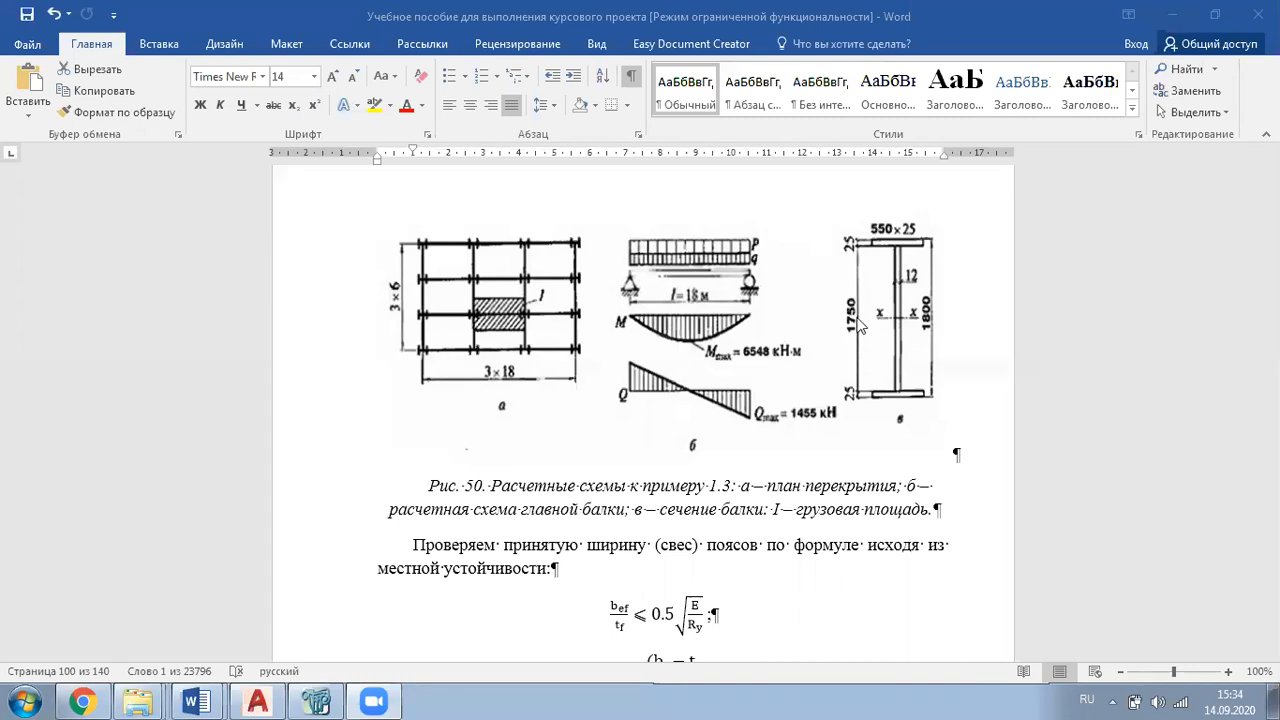
click(318, 701)
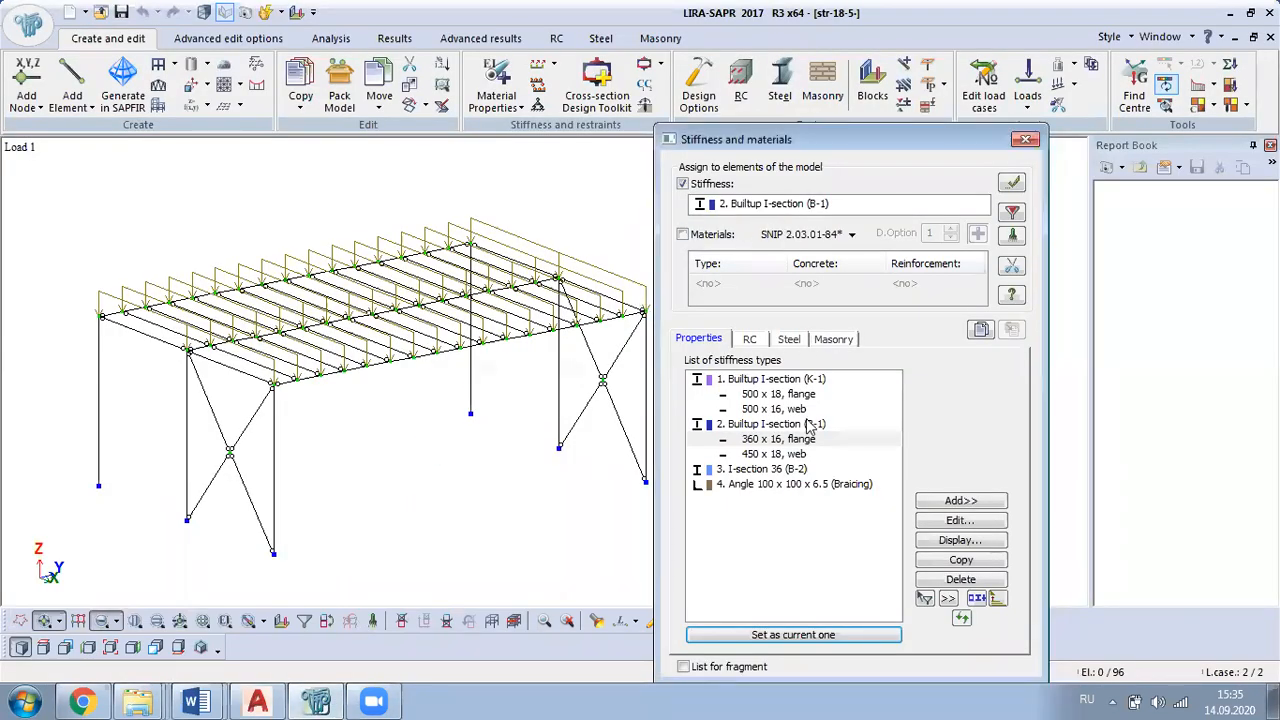
click(795, 424)
click(958, 520)
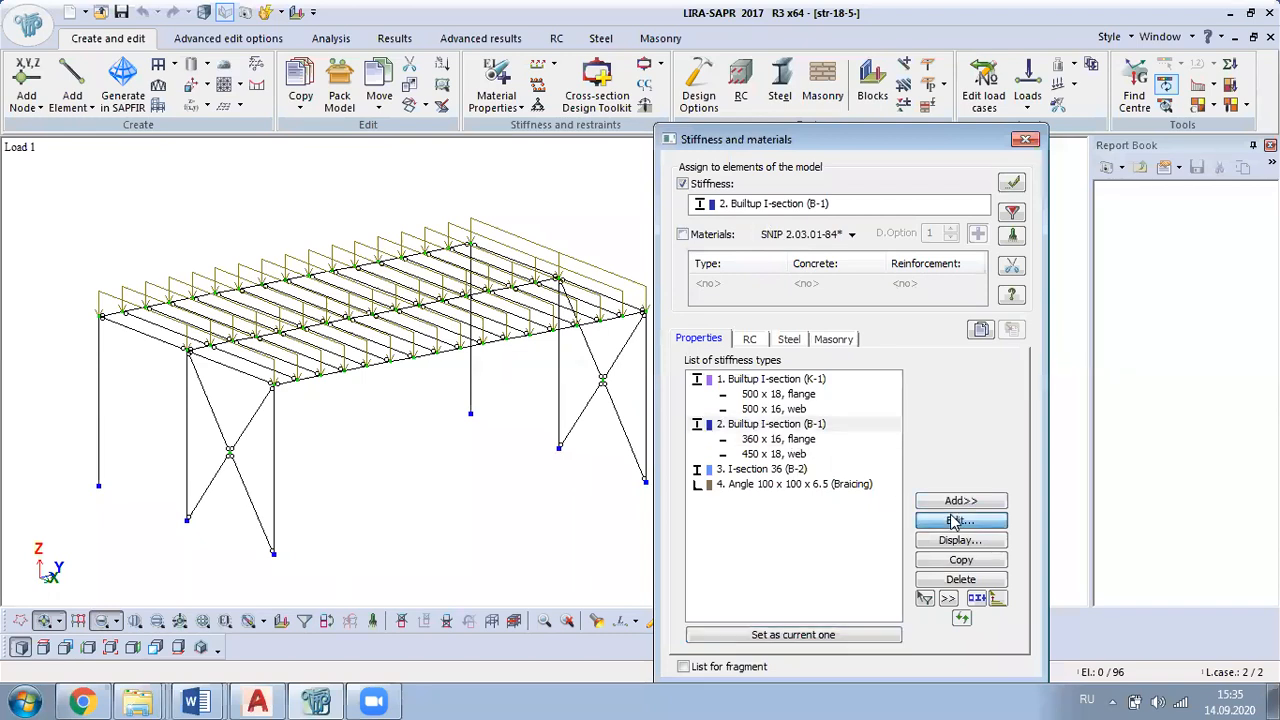
Step: Try the 1700 x 14 plate for the flange of section B-1
click(479, 214)
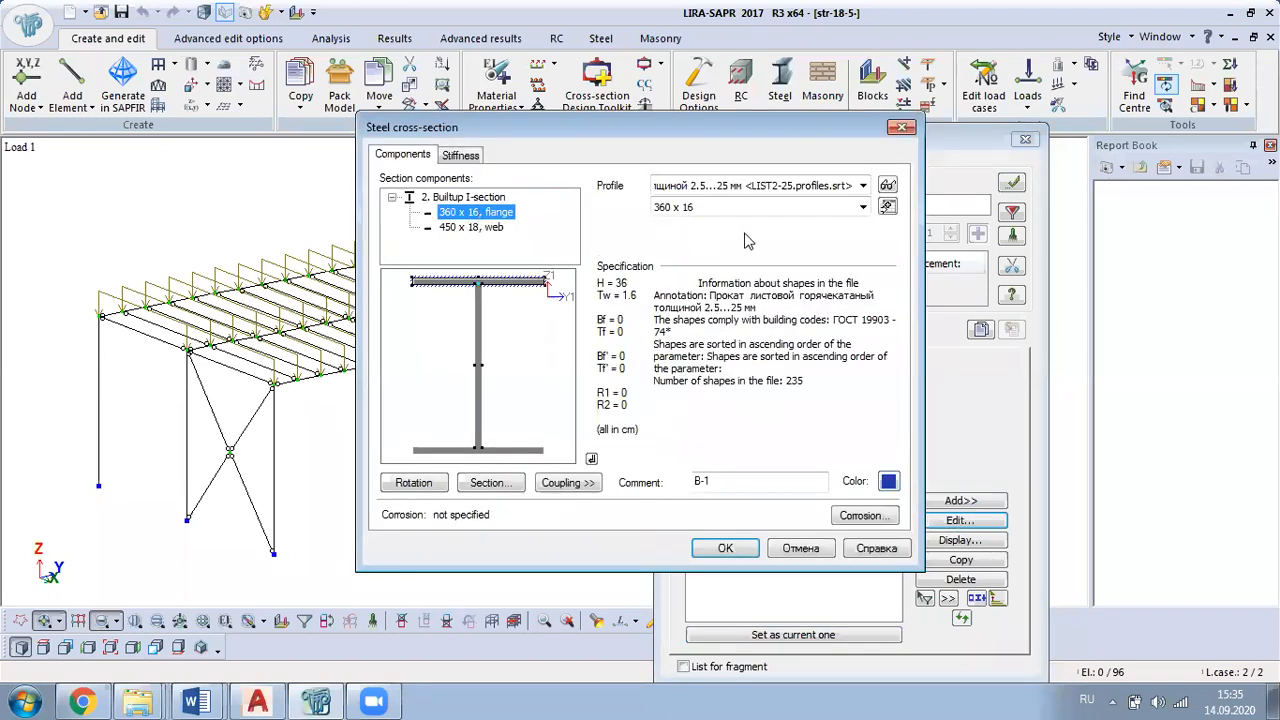
click(863, 207)
drag(863, 304, 868, 483)
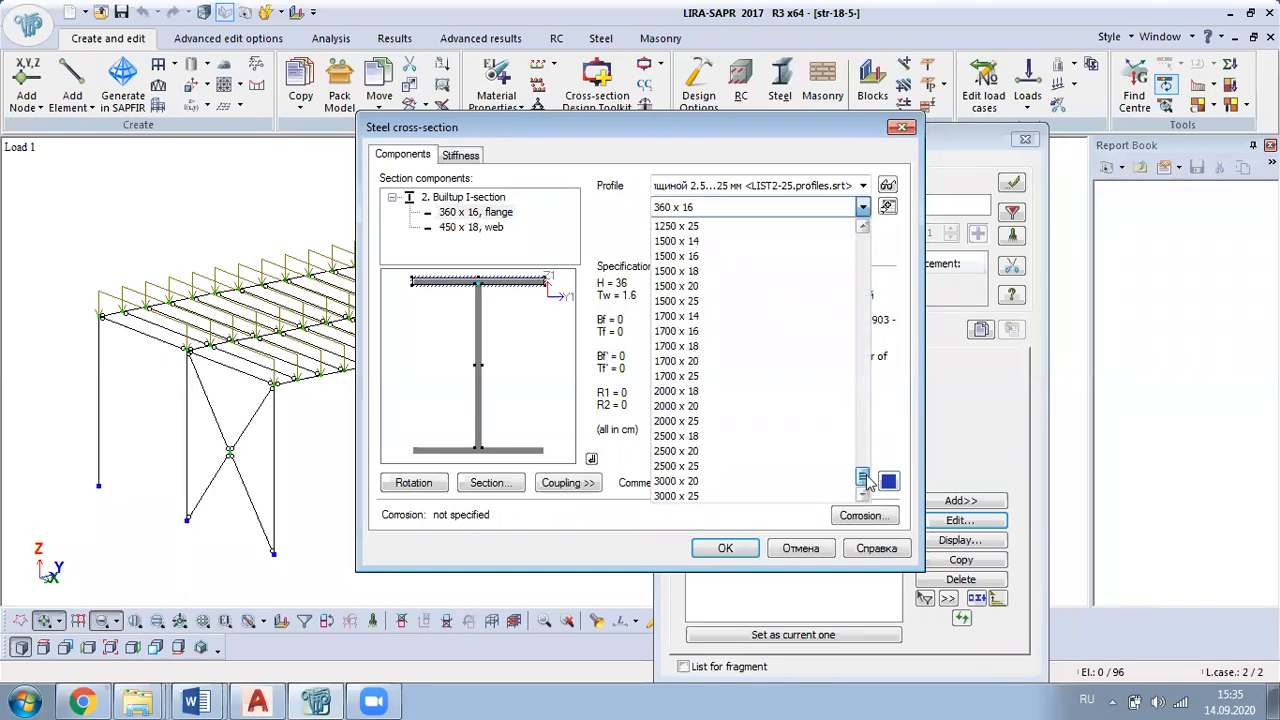
click(711, 317)
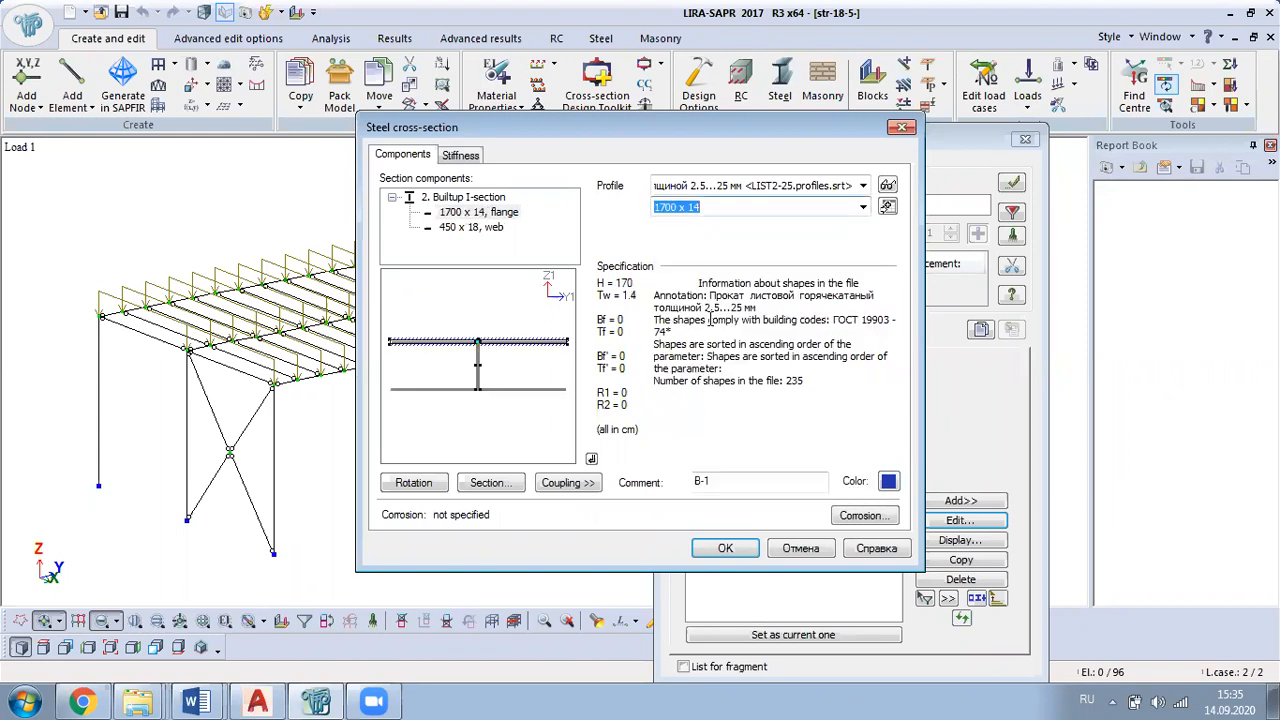
Step: Consult the girder cross-section dimensions in Fig. 50 of the Word guide again and return to the B-1 section components
click(456, 228)
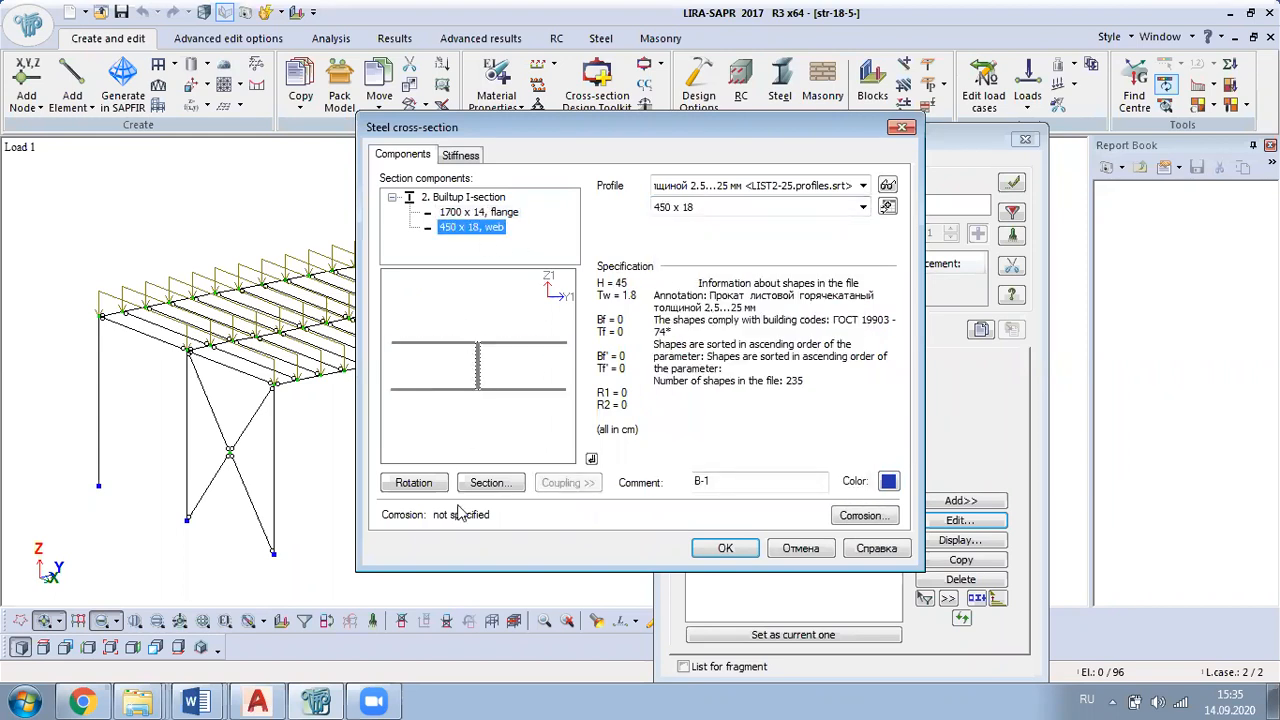
click(322, 700)
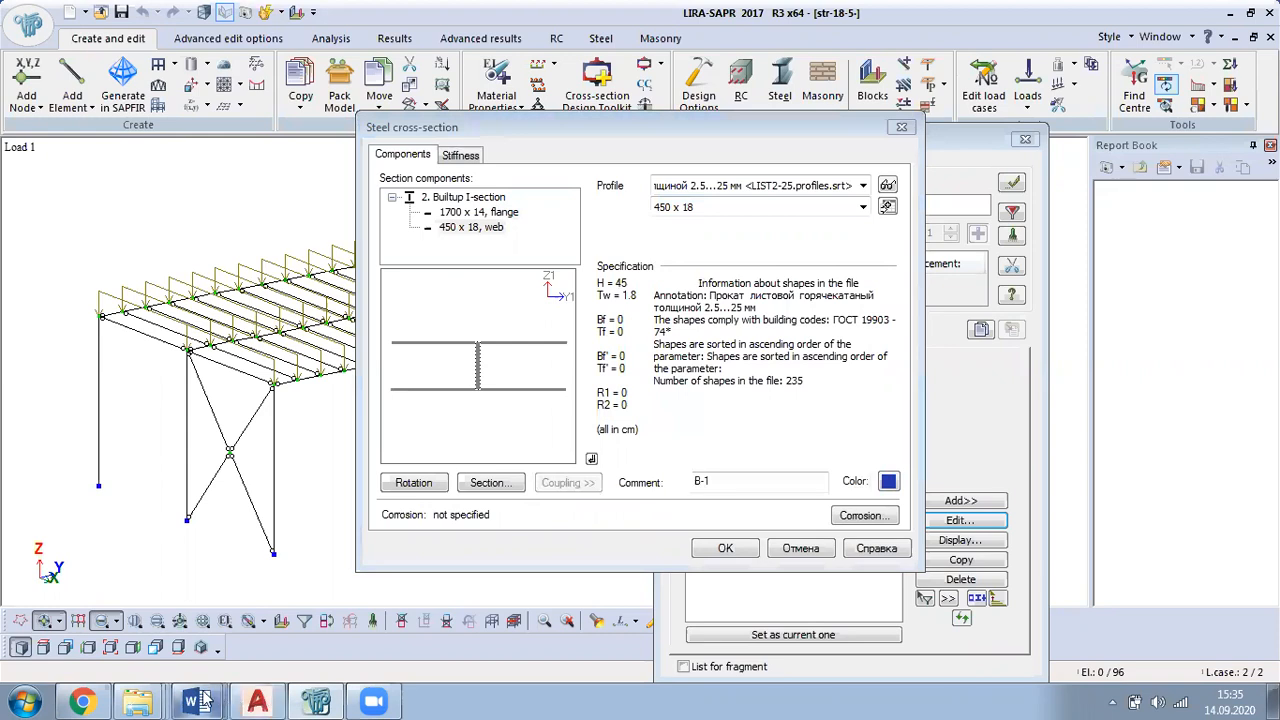
mouse_move(198, 700)
click(220, 660)
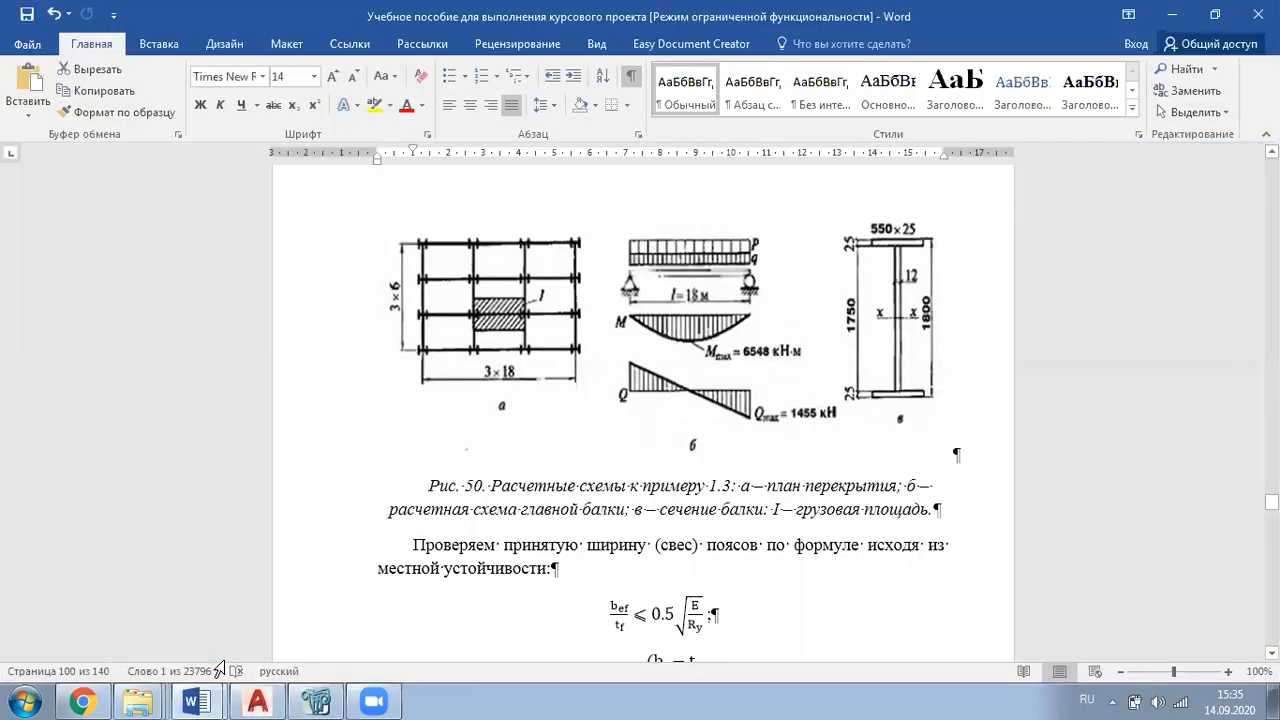
click(1176, 13)
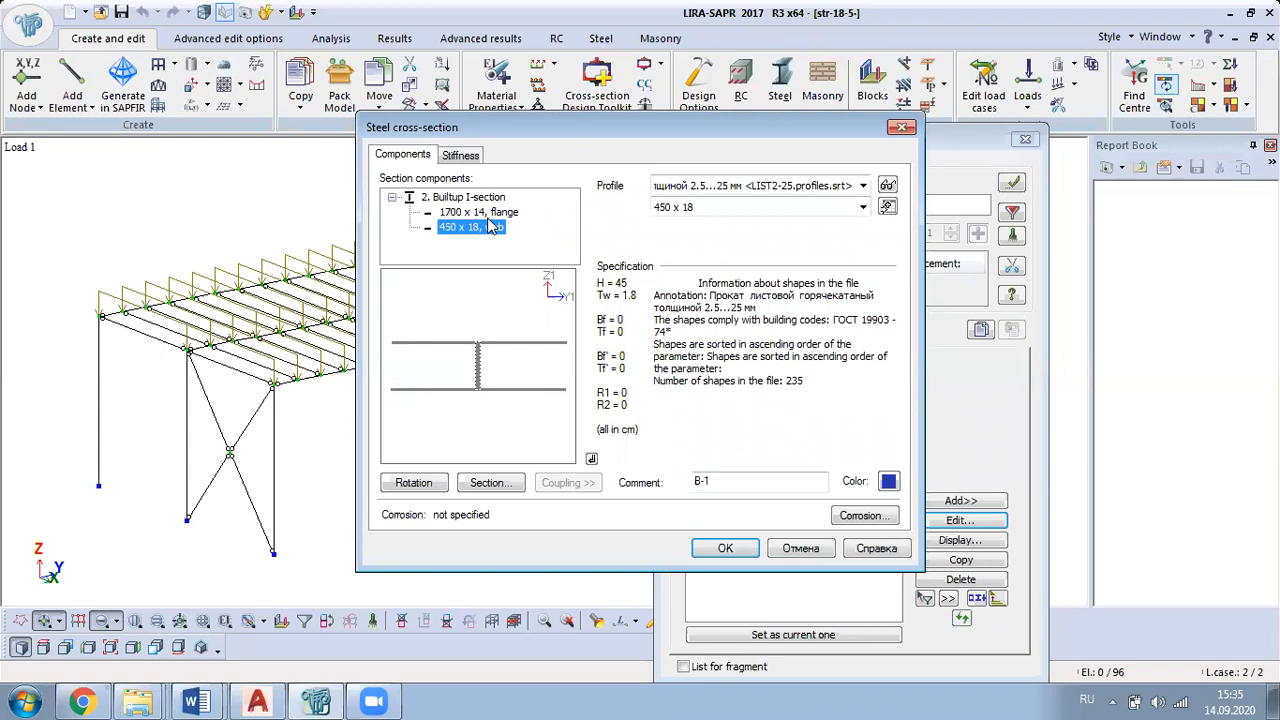
Step: Set the flange of section B-1 to the 560 x 20 plate
click(488, 212)
click(862, 207)
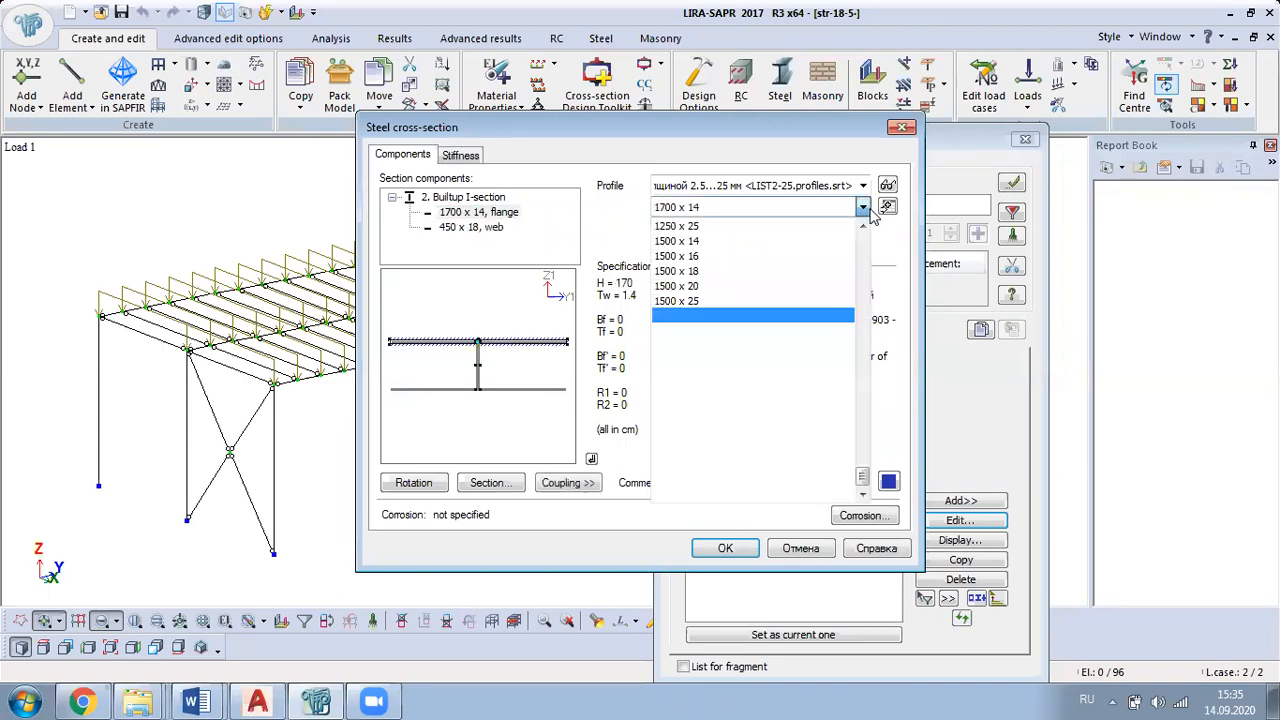
drag(864, 478, 884, 368)
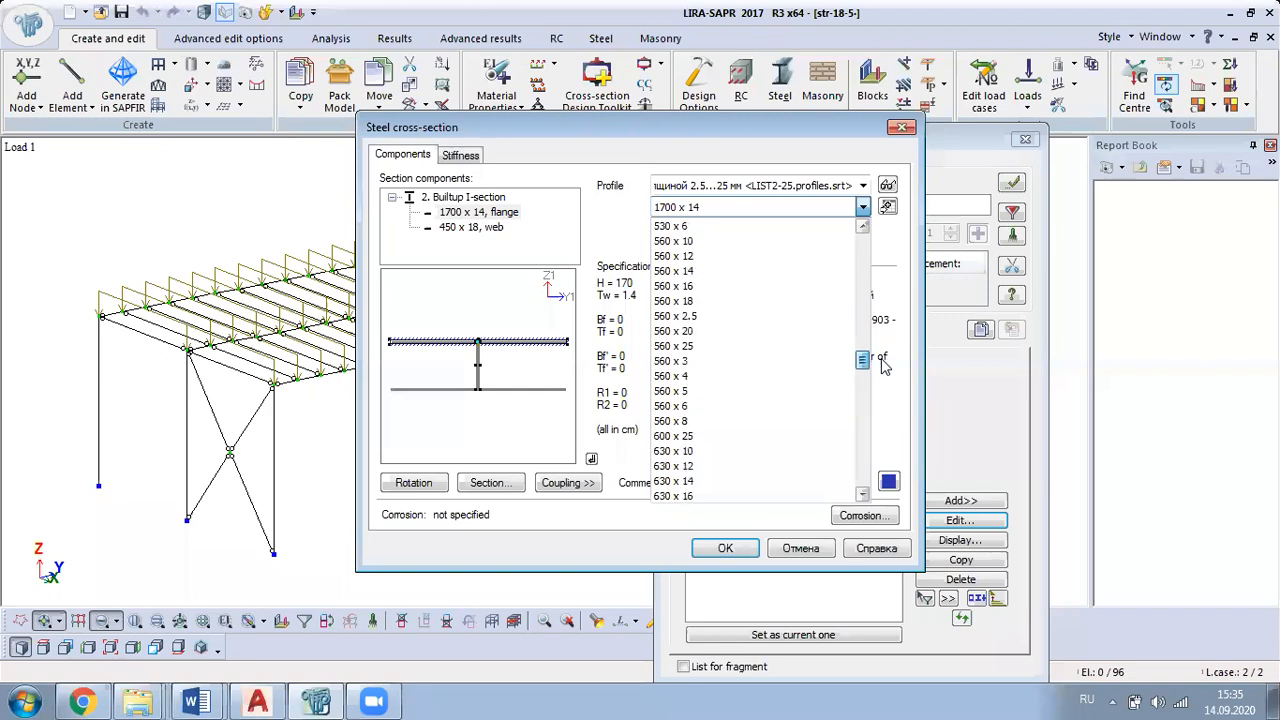
click(700, 331)
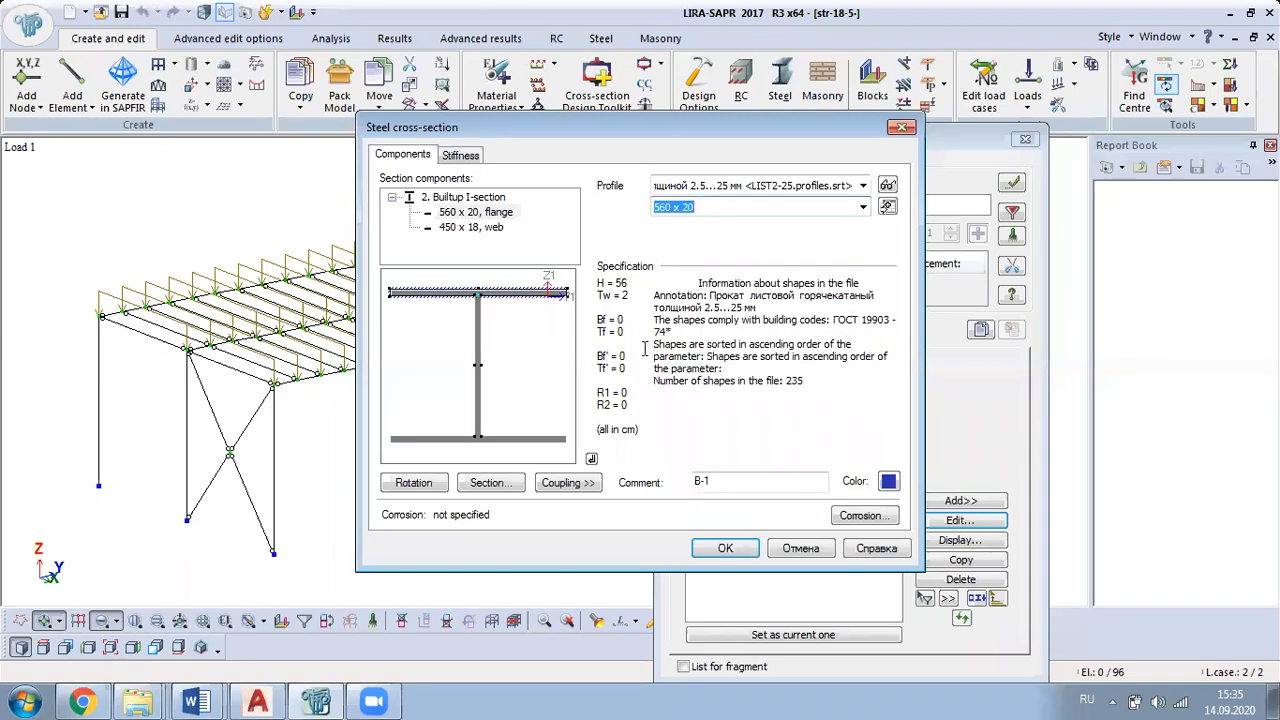
Step: Set the web of section B-1 to the 1700 x 14 plate, accept the section and close the stiffness settings
click(472, 228)
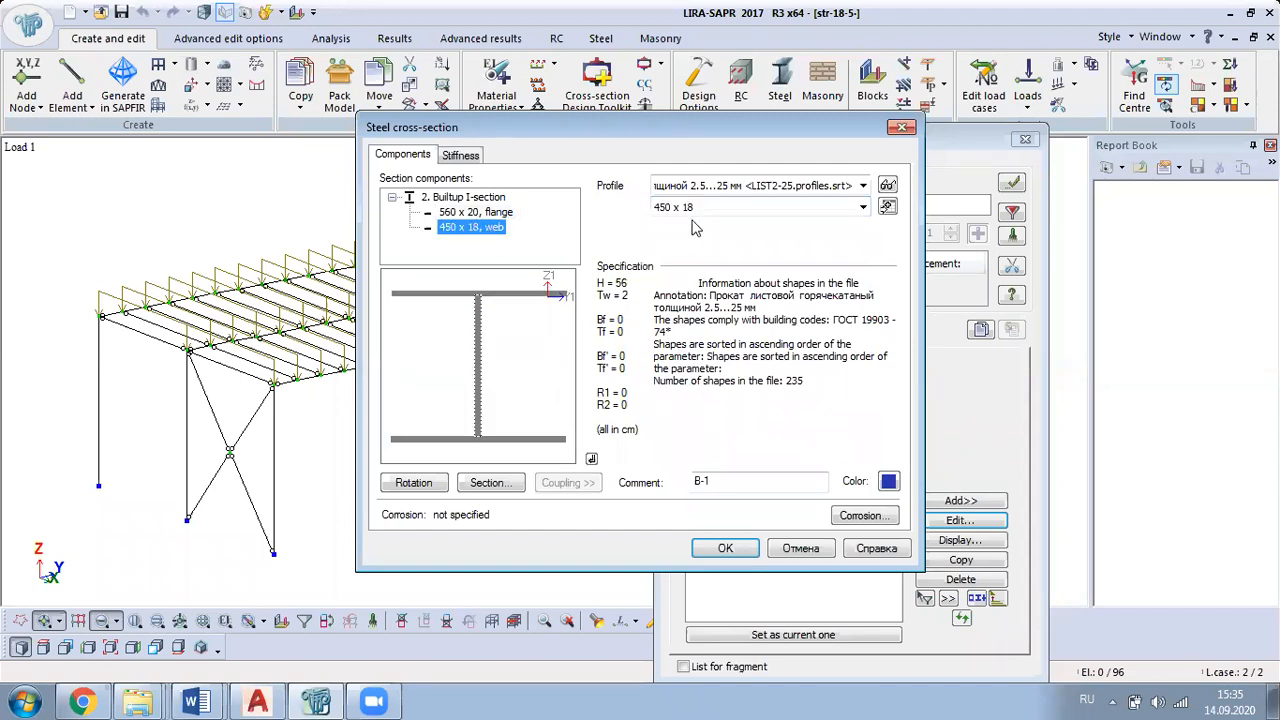
click(862, 207)
drag(862, 330, 876, 486)
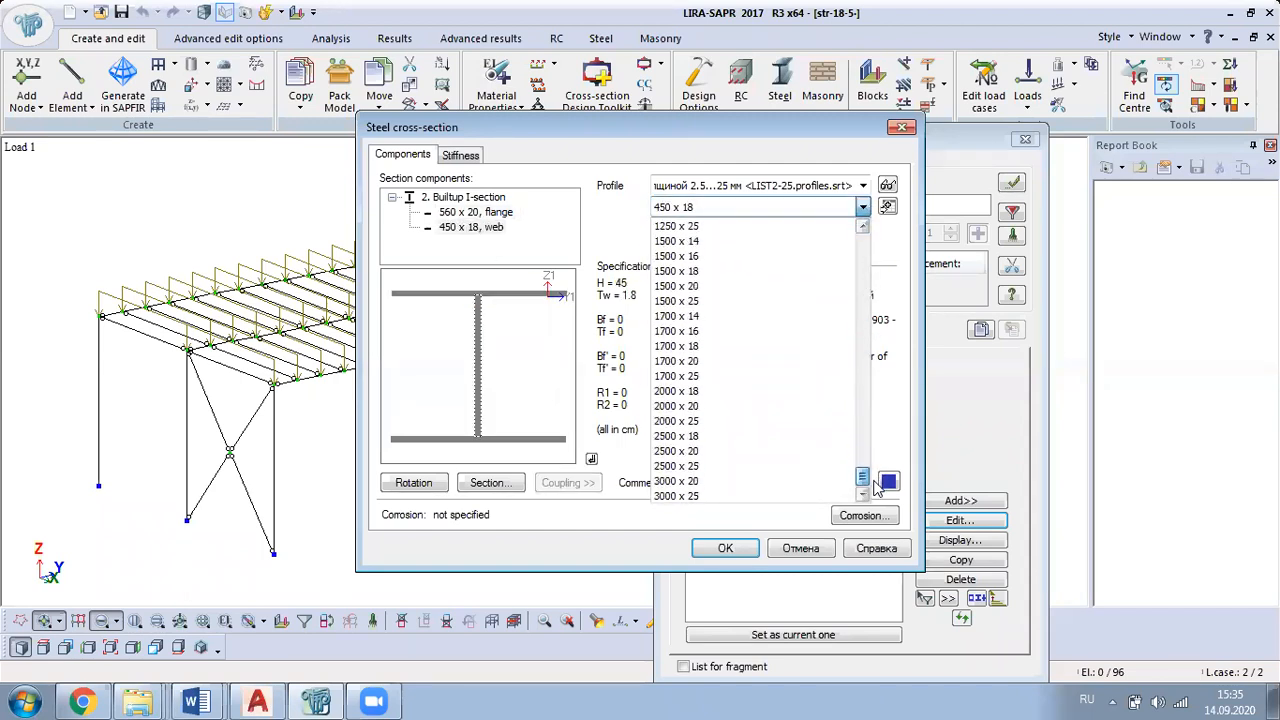
click(717, 363)
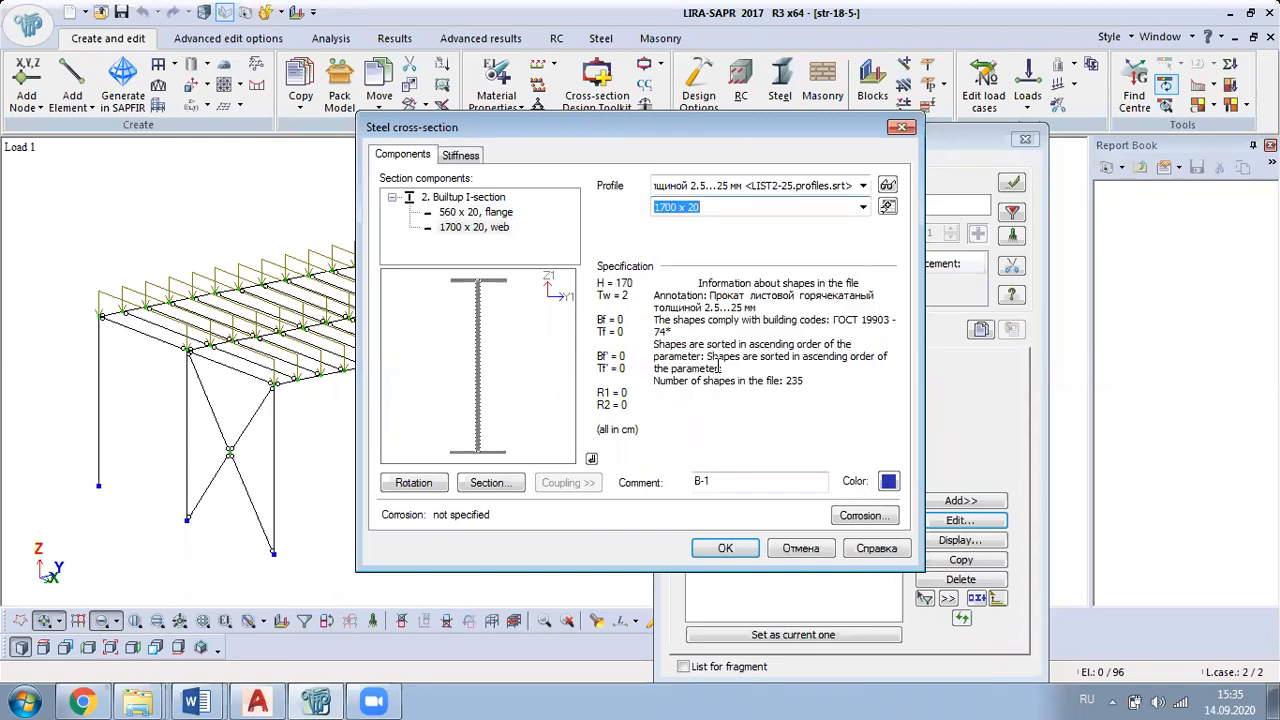
click(863, 207)
click(725, 316)
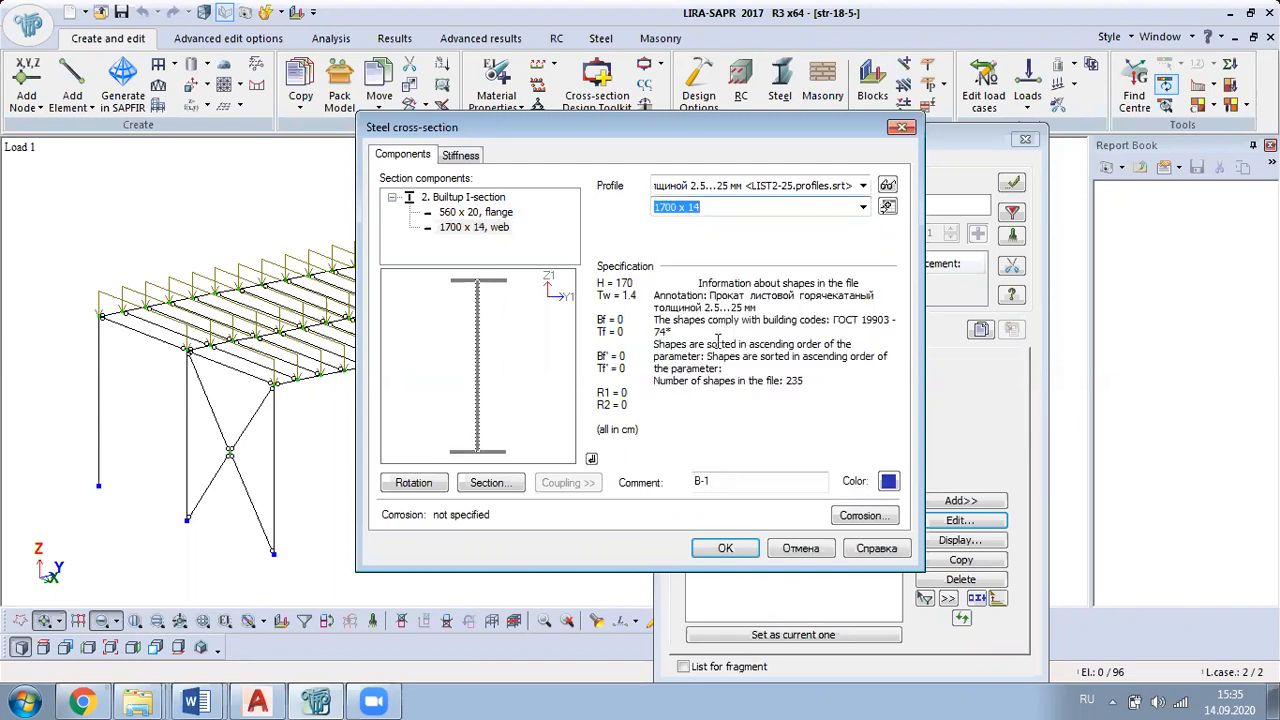
click(730, 550)
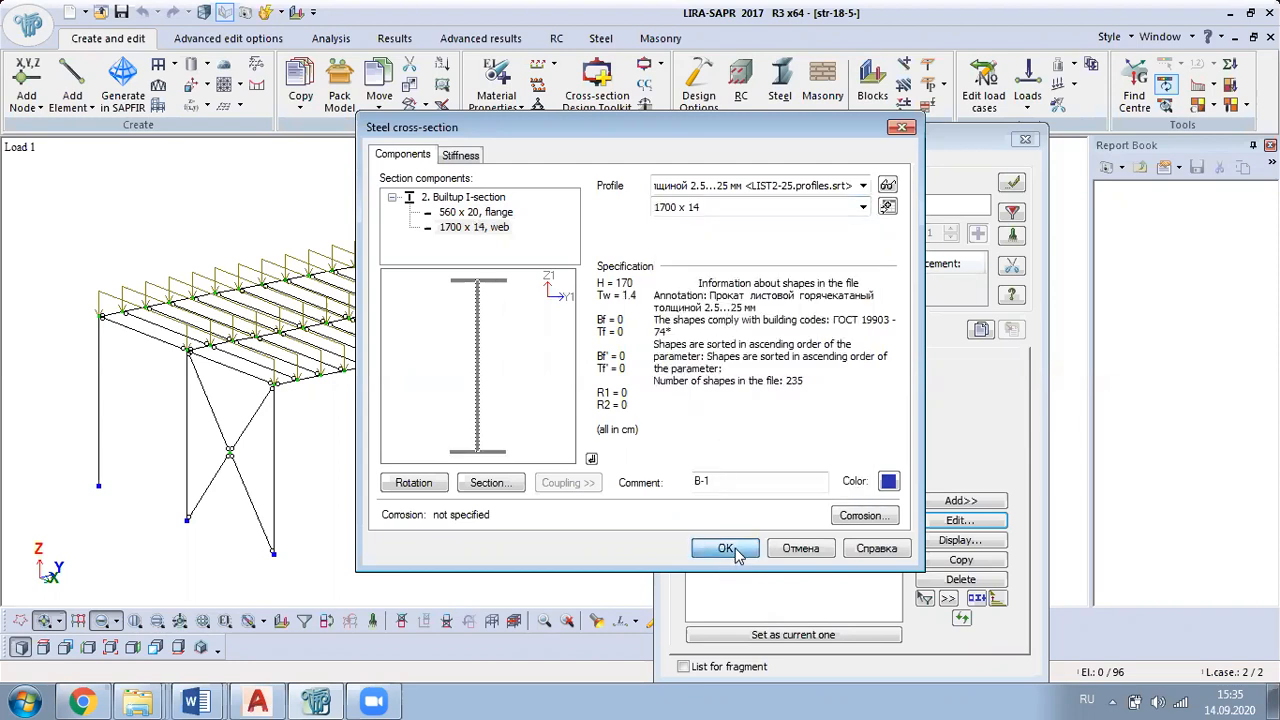
click(1025, 141)
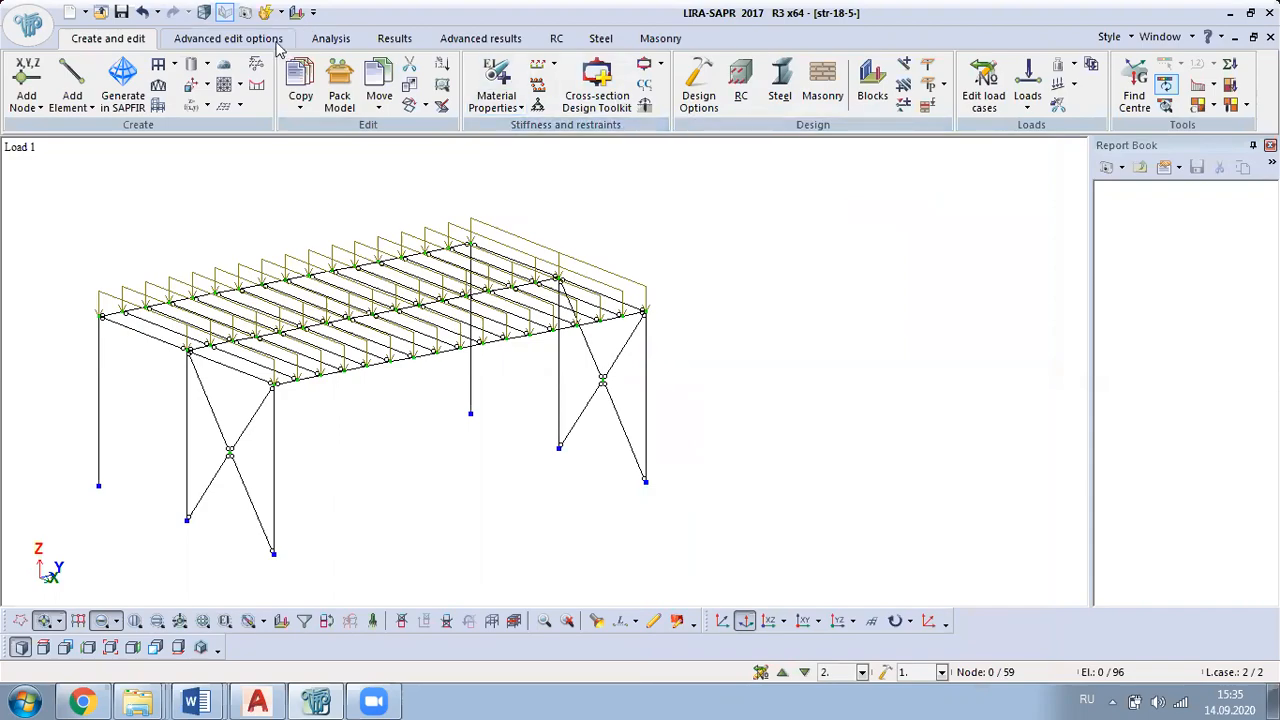
Step: Rerun the analysis with the revised B-1 section and display the assigned sections' ultimate limit state check mosaic
click(330, 38)
click(28, 80)
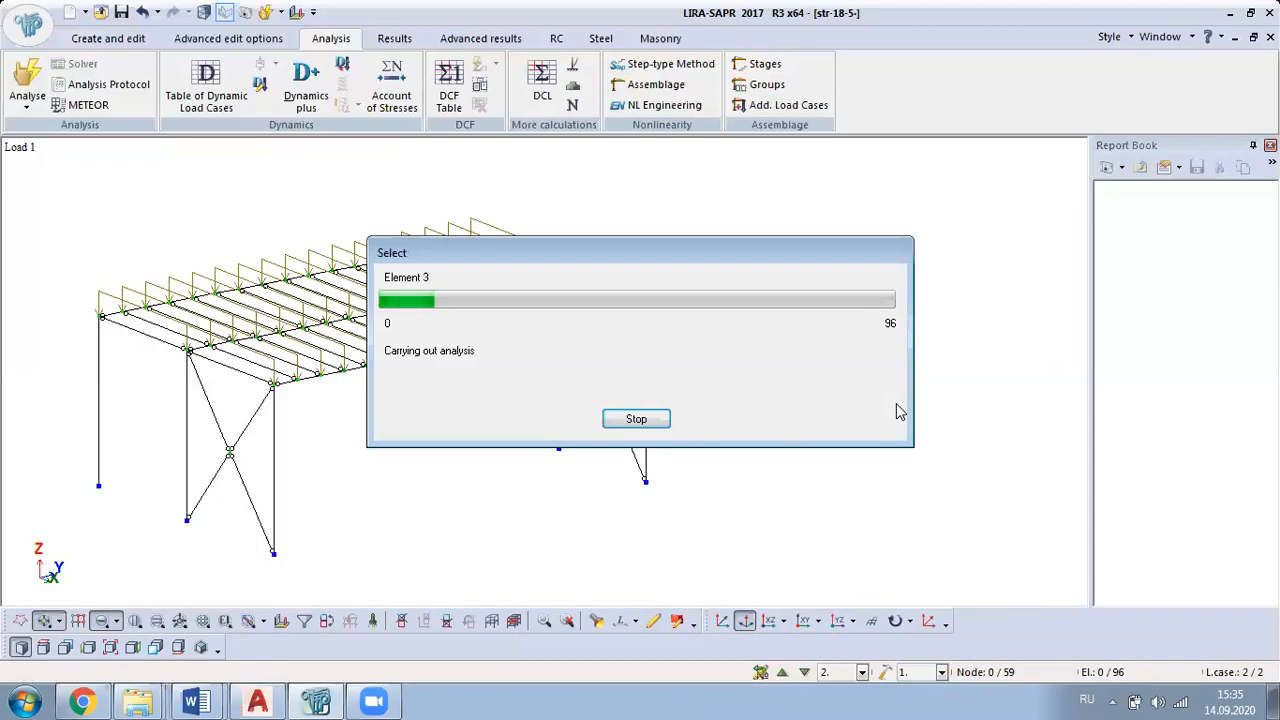
click(600, 38)
click(791, 85)
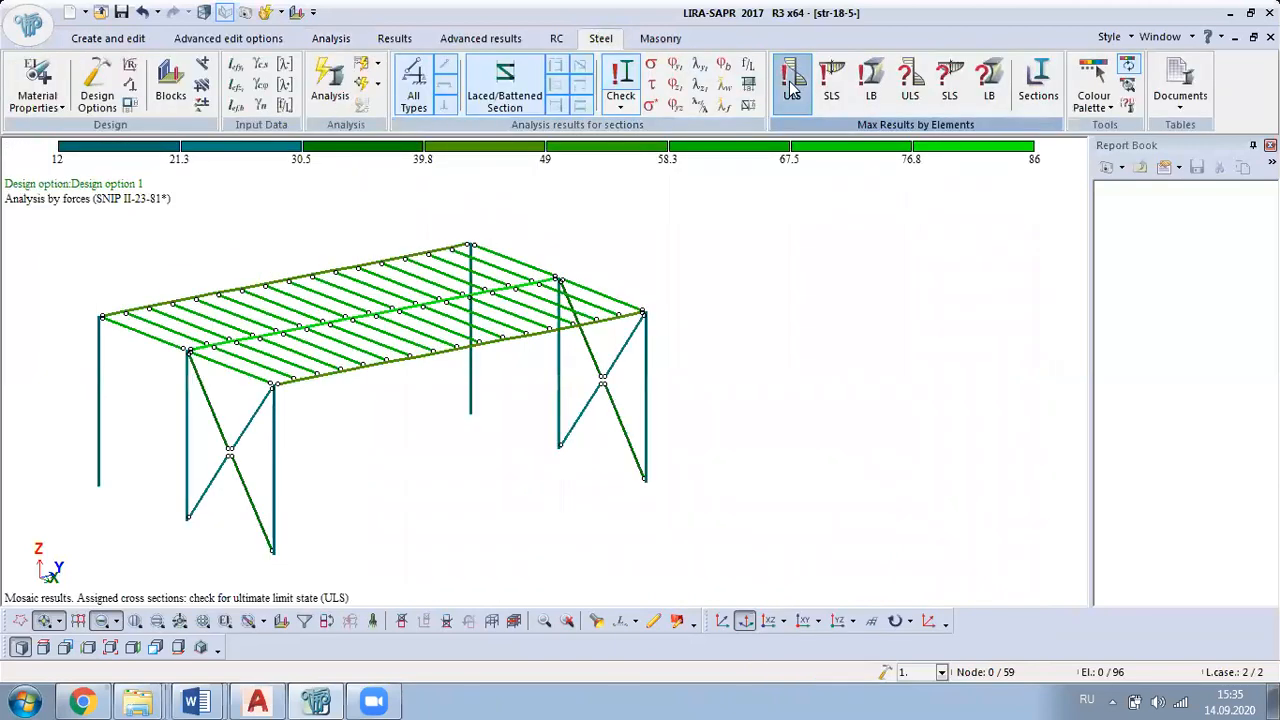
Step: Review the SLS and local buckling checks of the assigned sections, plus the ULS, SLS and local buckling checks of the selected sections
click(843, 92)
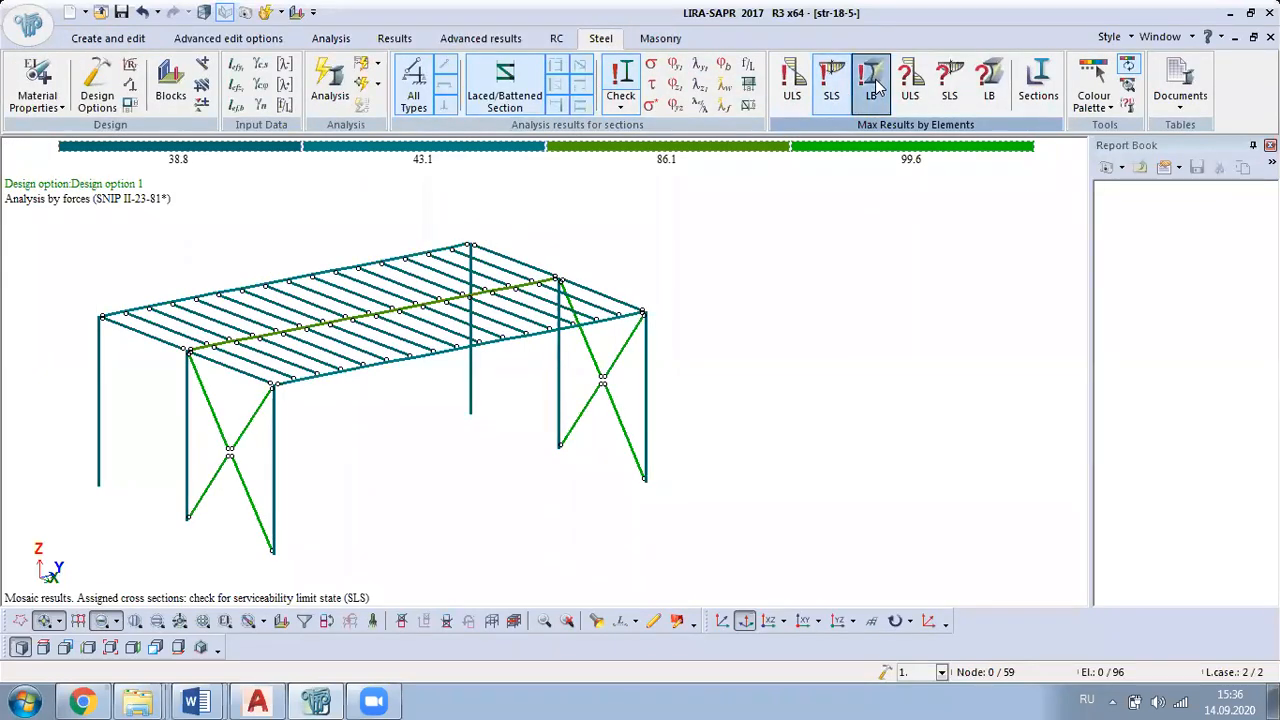
click(873, 86)
click(910, 85)
click(949, 85)
click(995, 88)
Step: List the selected steel sections beside the current ones and widen the shape column to read the full built-up sizes
click(1038, 85)
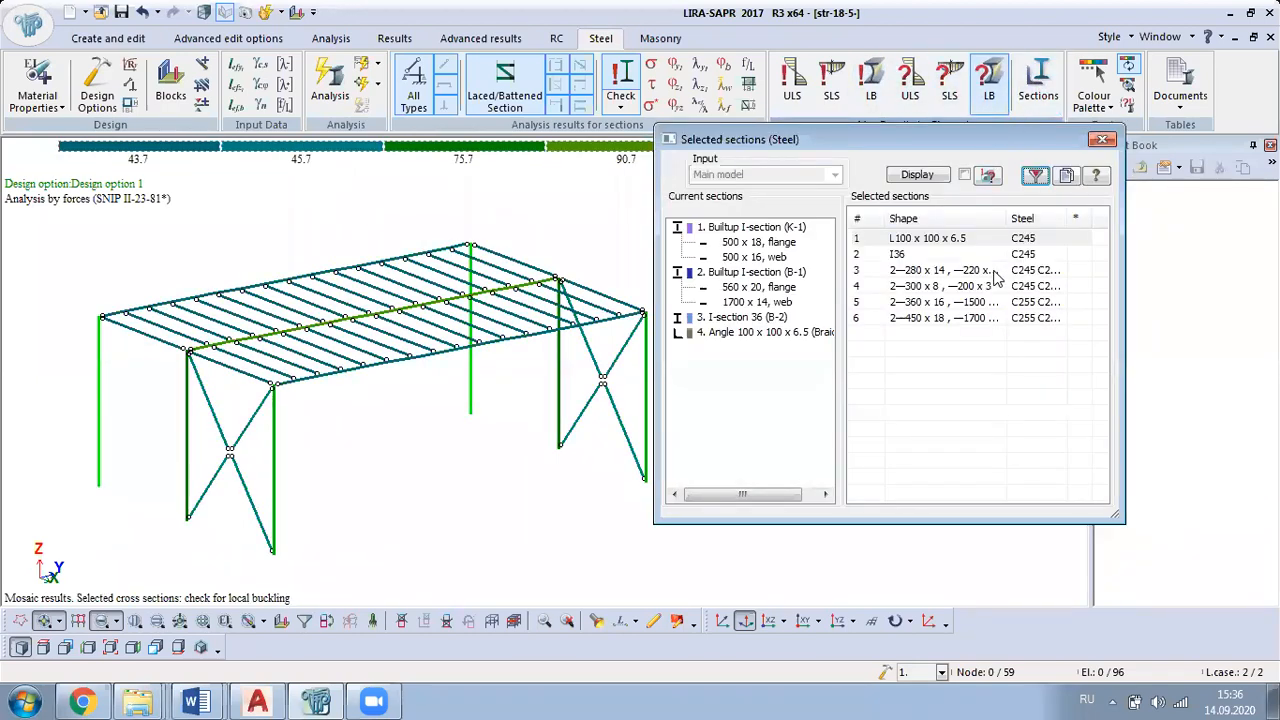
drag(1004, 217, 1068, 214)
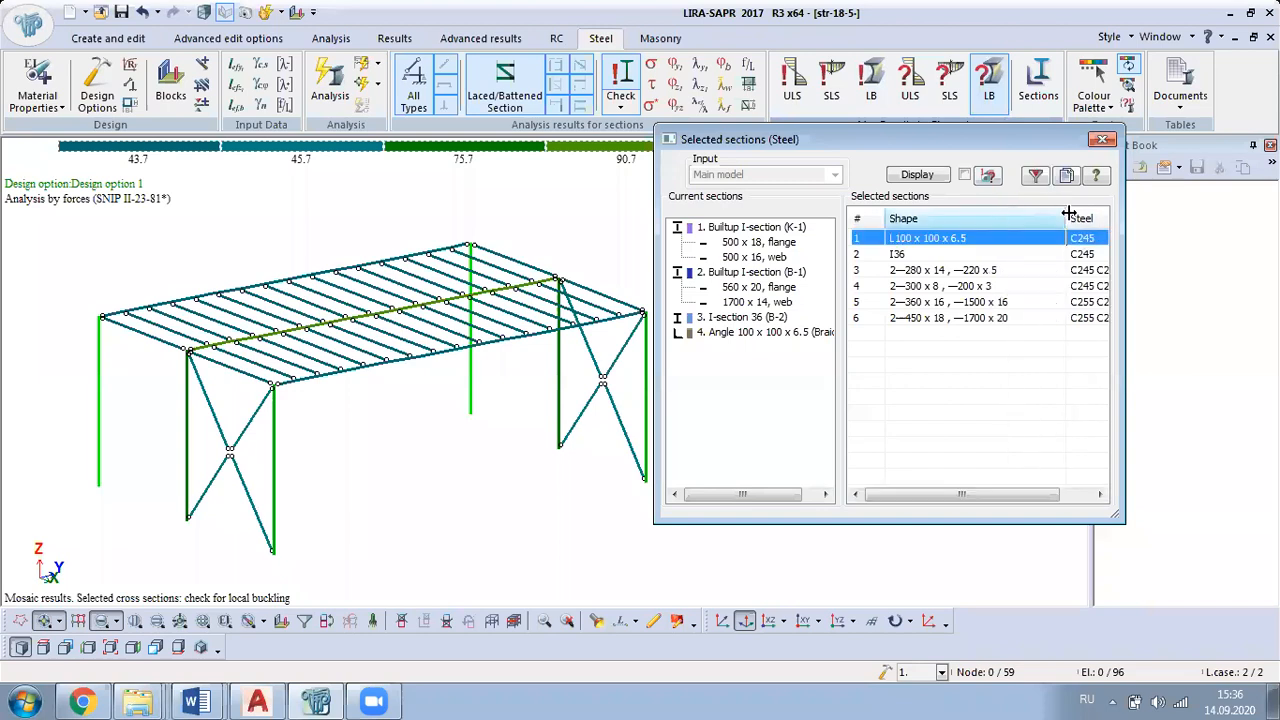
Step: Check the 2—360 x 16, —1500 x 16 built-up shape among the selected sections, close the list and return to the loaded model for editing
click(991, 303)
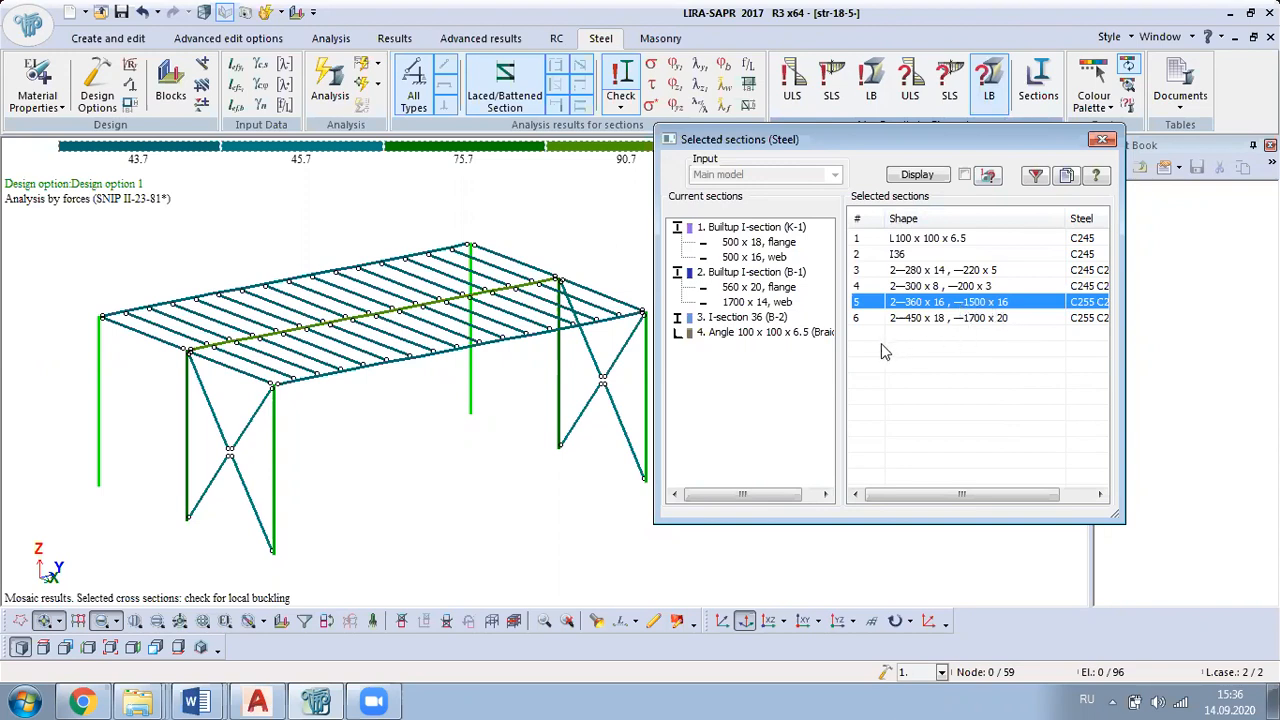
click(1102, 139)
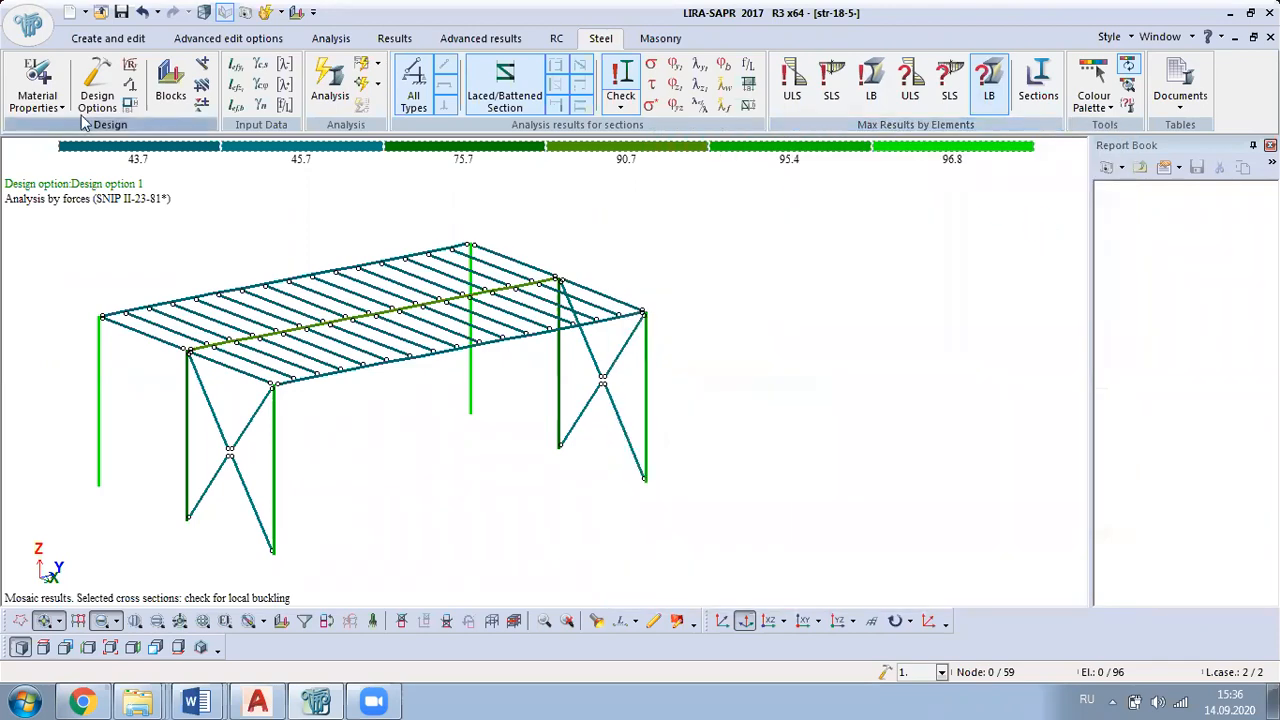
click(113, 38)
middle_drag(666, 334, 650, 432)
scroll(613, 467, up, 1)
scroll(616, 460, down, 2)
Step: Switch to the course project manual in Word and look through its main beam and deck beam calculations back to the platform layout variants
click(200, 702)
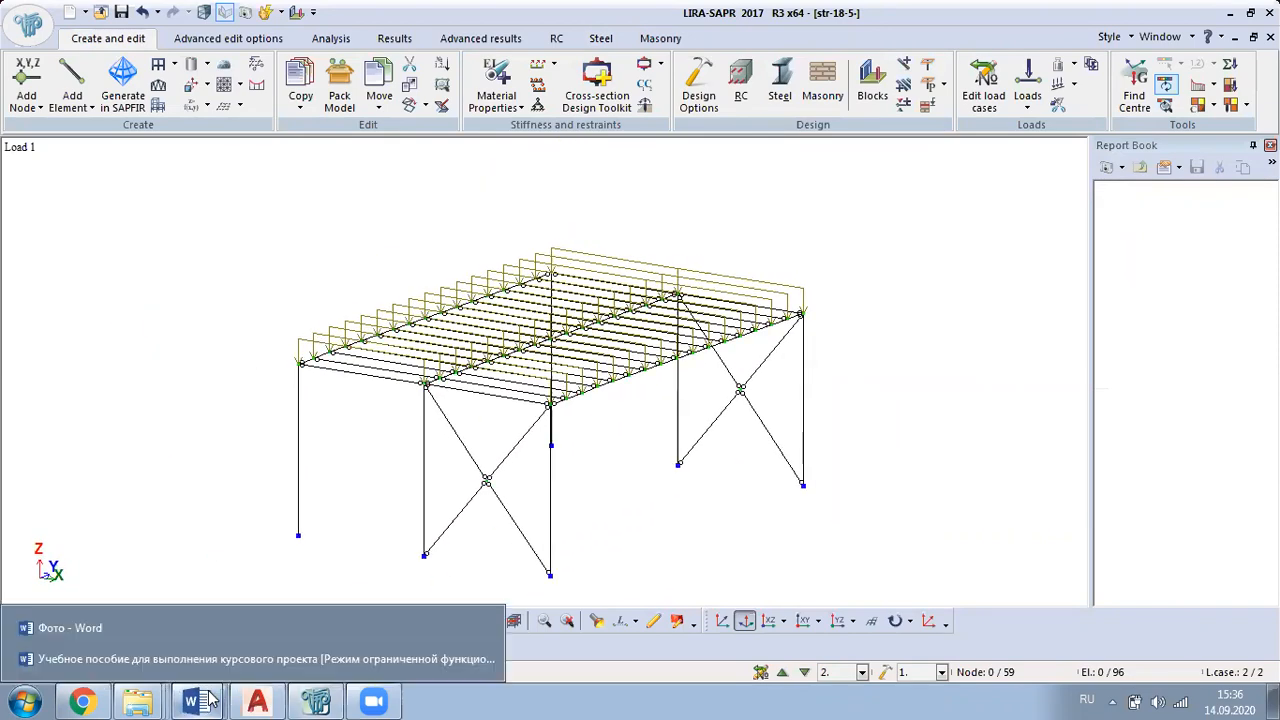
click(189, 662)
scroll(810, 311, up, 15)
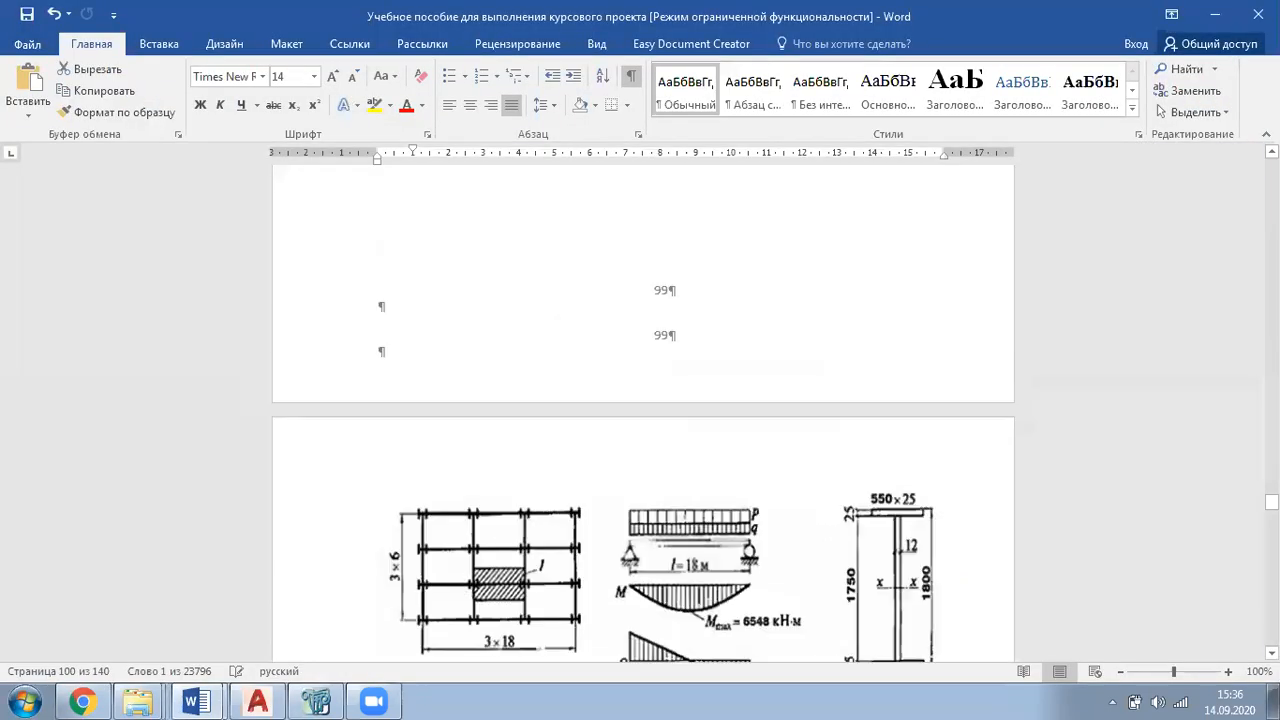
scroll(810, 311, up, 20)
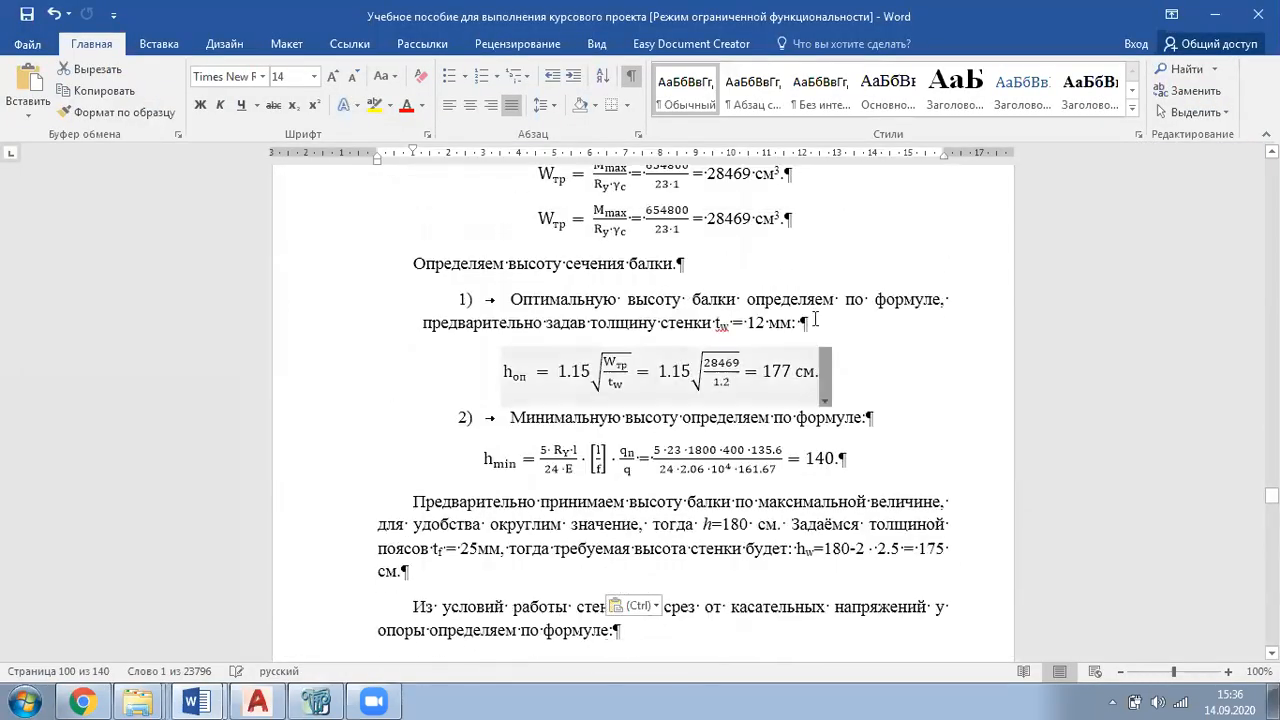
scroll(760, 298, down, 1)
scroll(760, 298, up, 20)
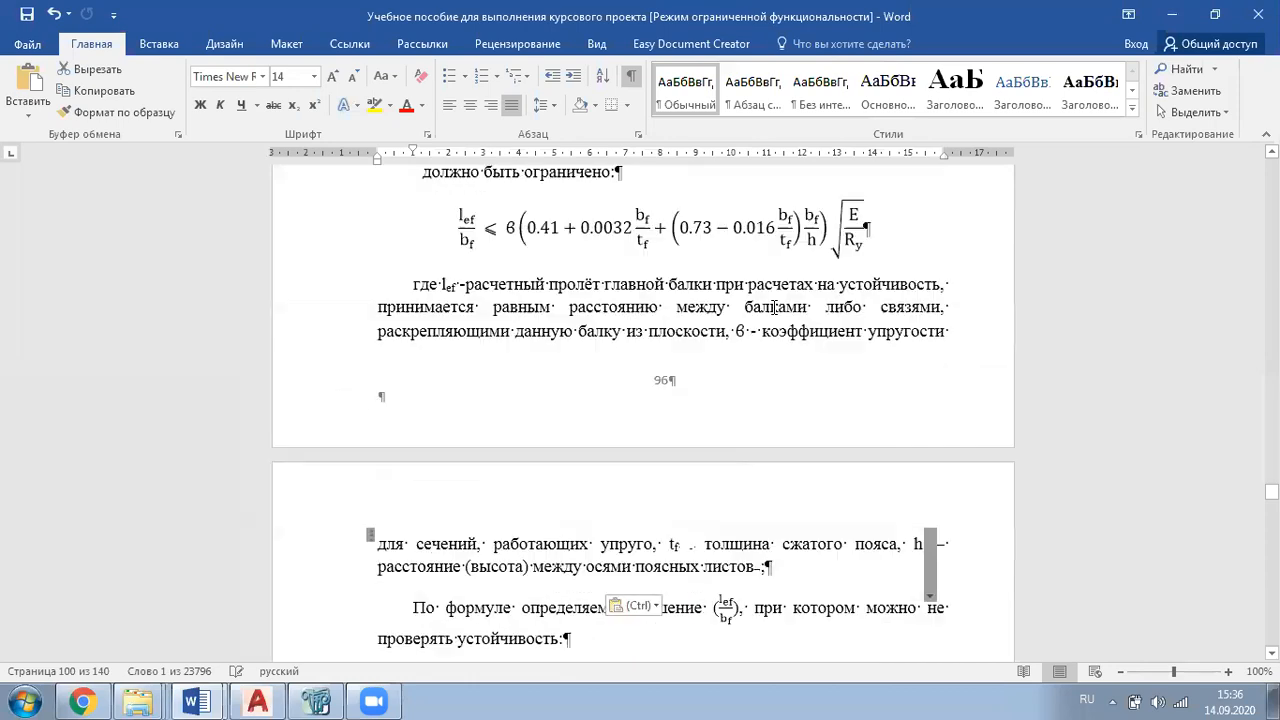
scroll(748, 371, up, 15)
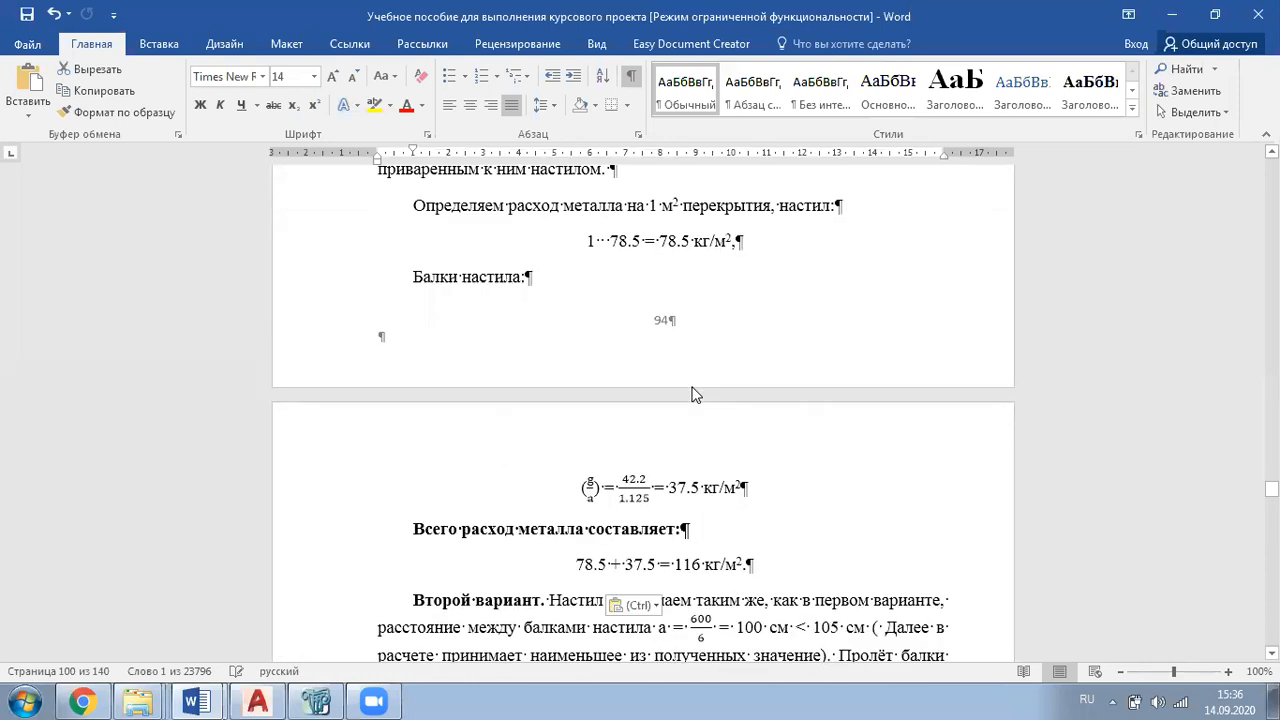
scroll(692, 391, up, 6)
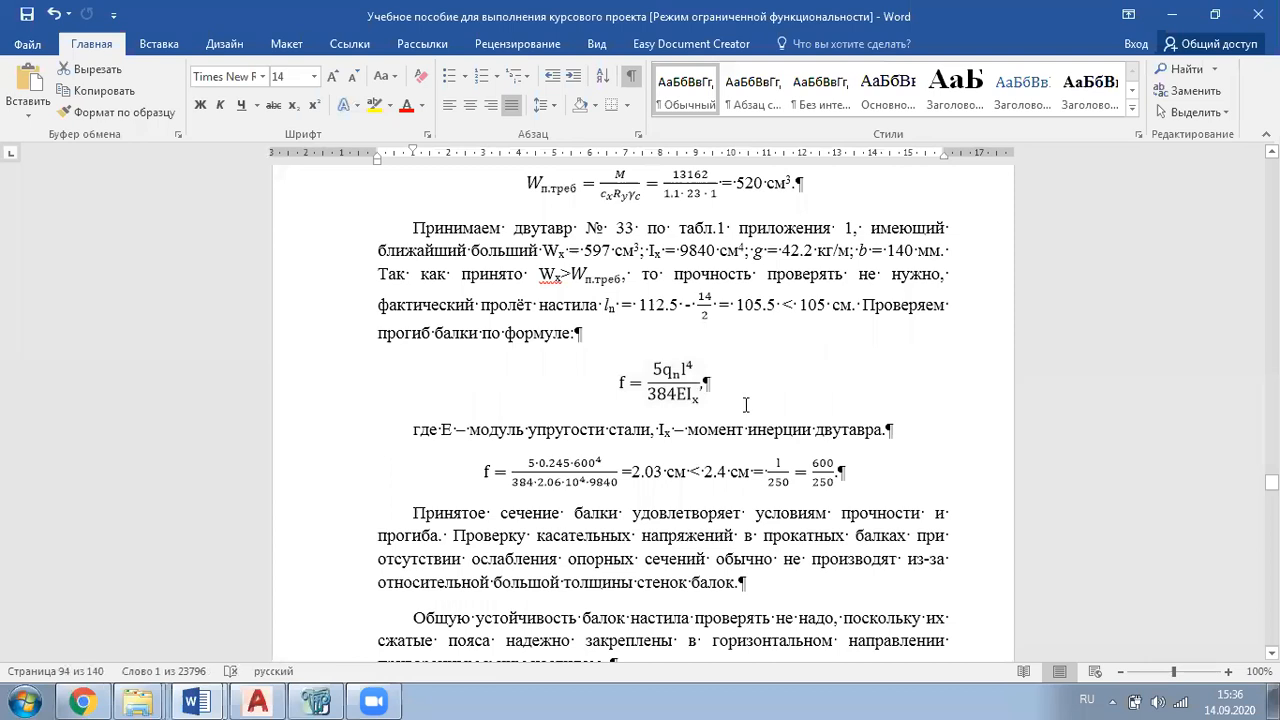
scroll(744, 404, down, 8)
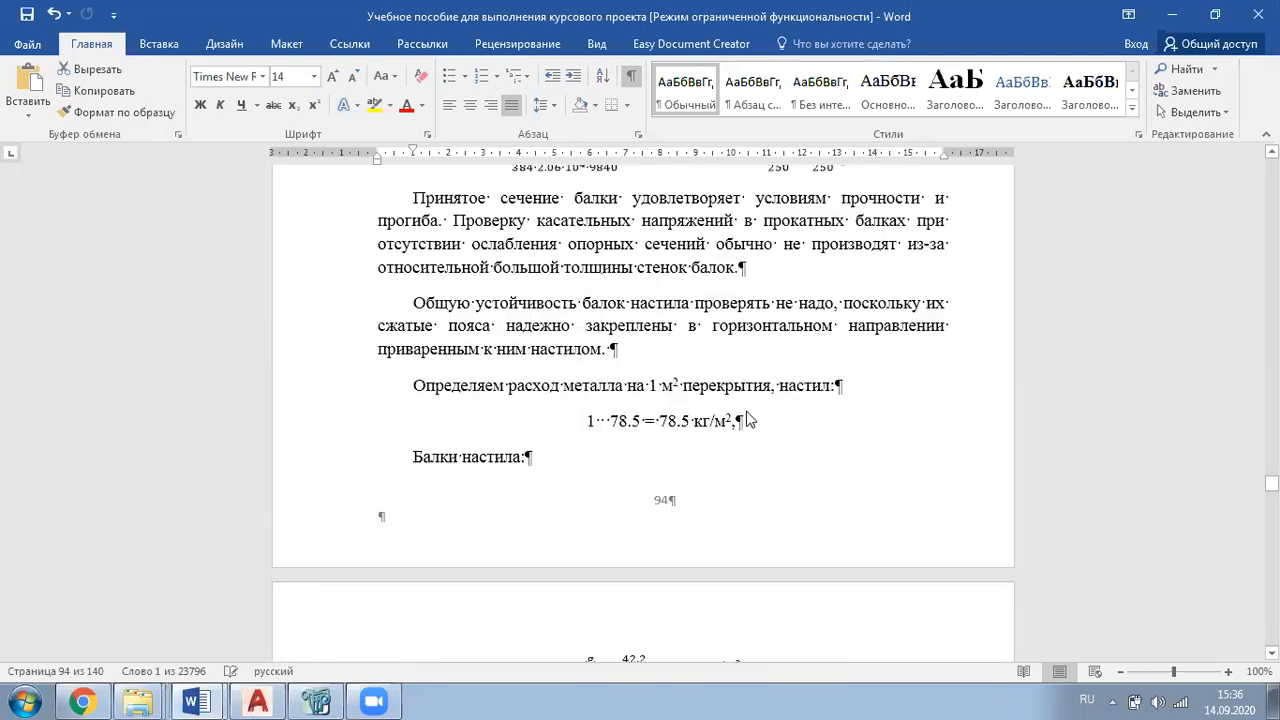
scroll(784, 372, down, 7)
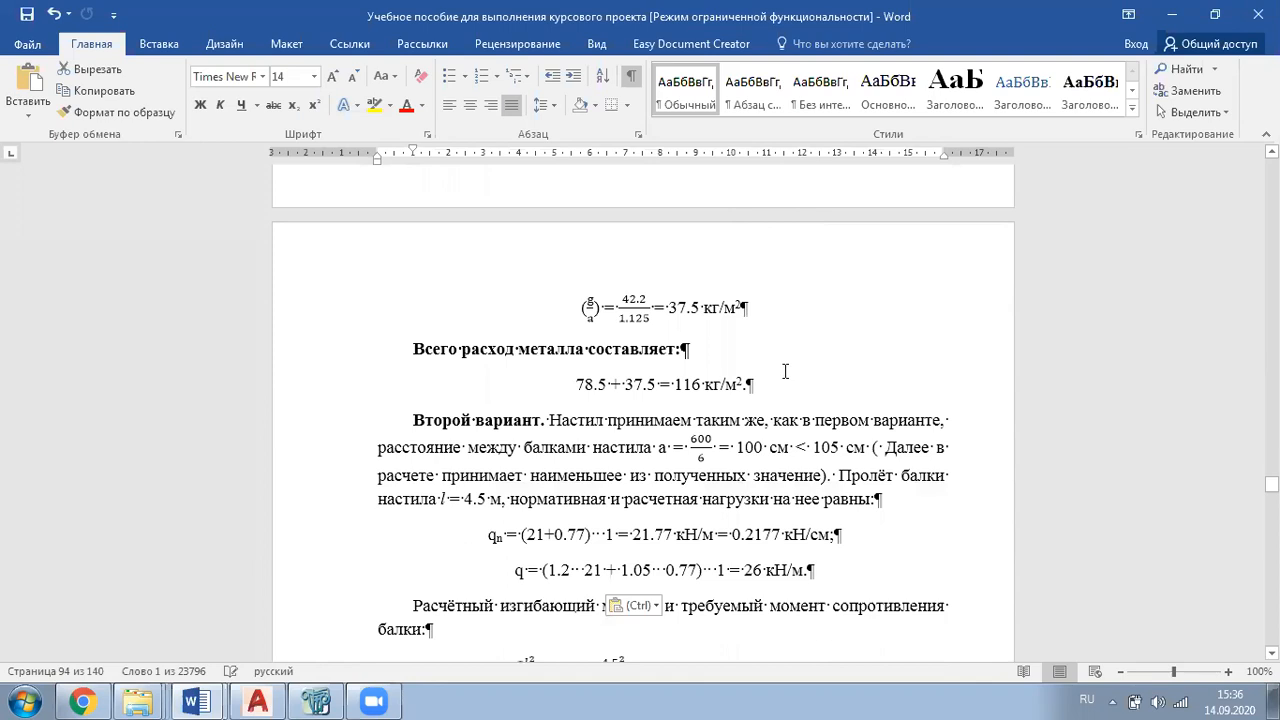
scroll(785, 372, down, 2)
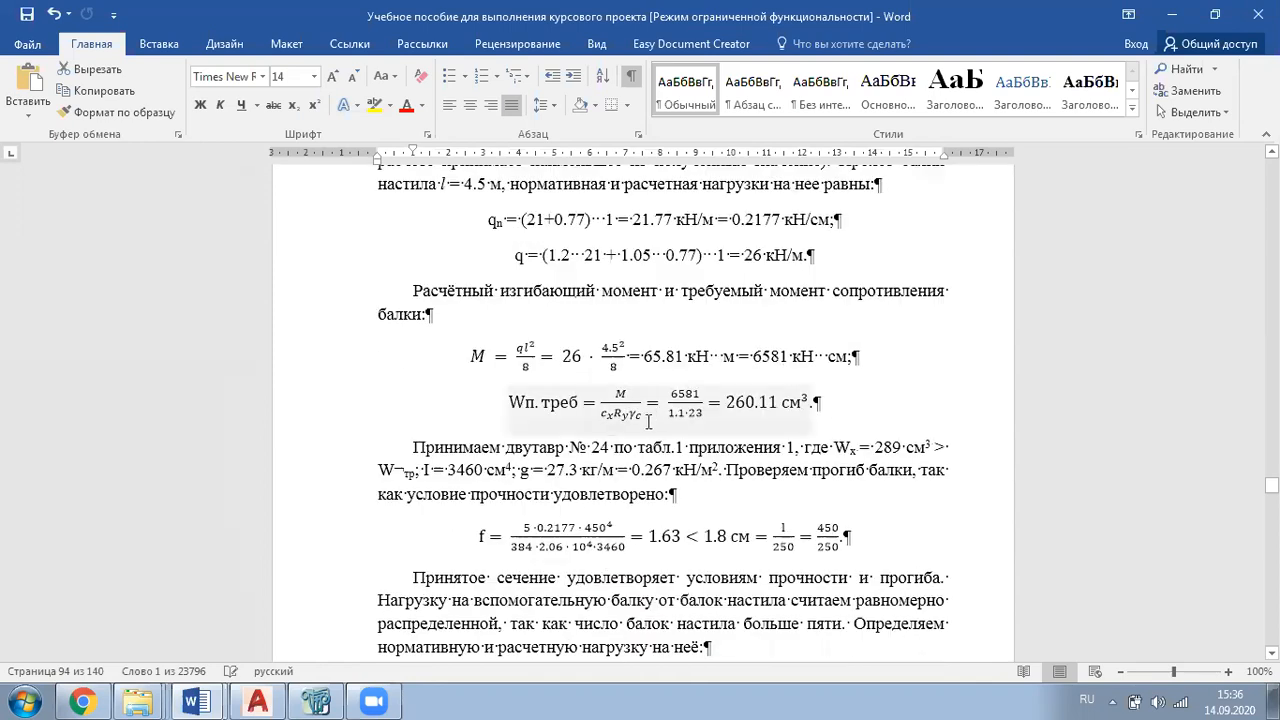
scroll(599, 447, up, 20)
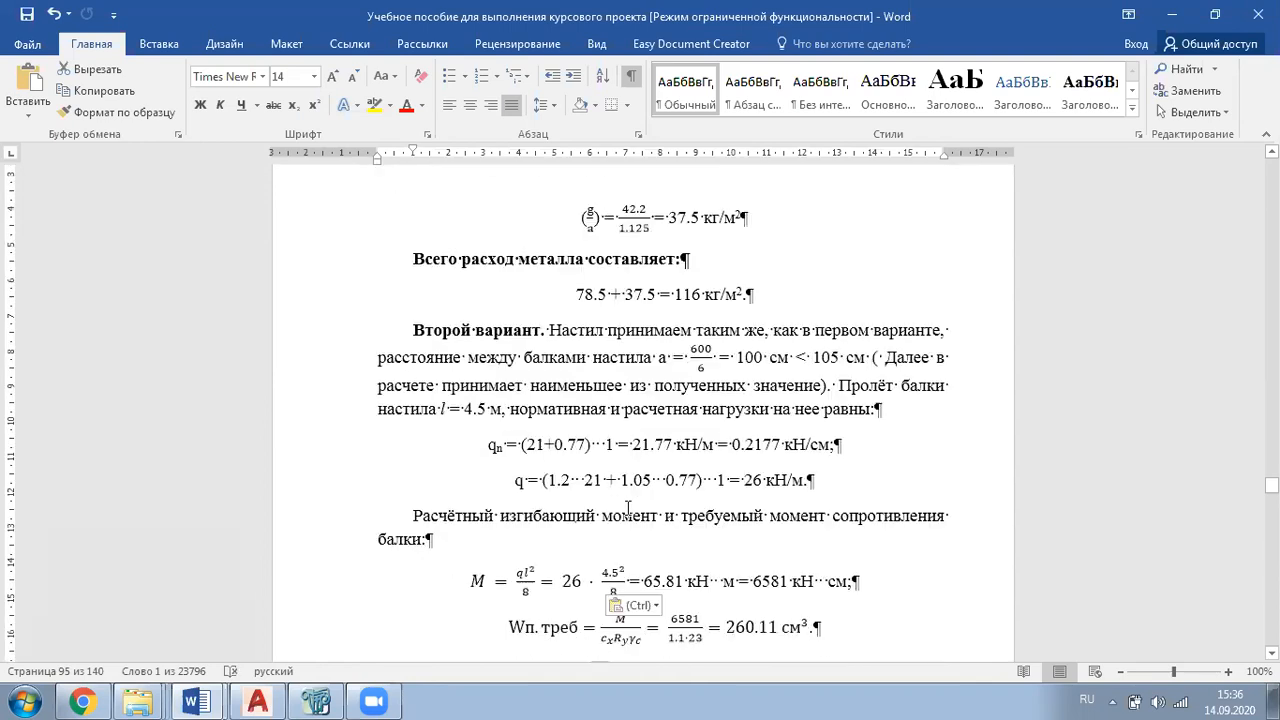
scroll(708, 427, up, 15)
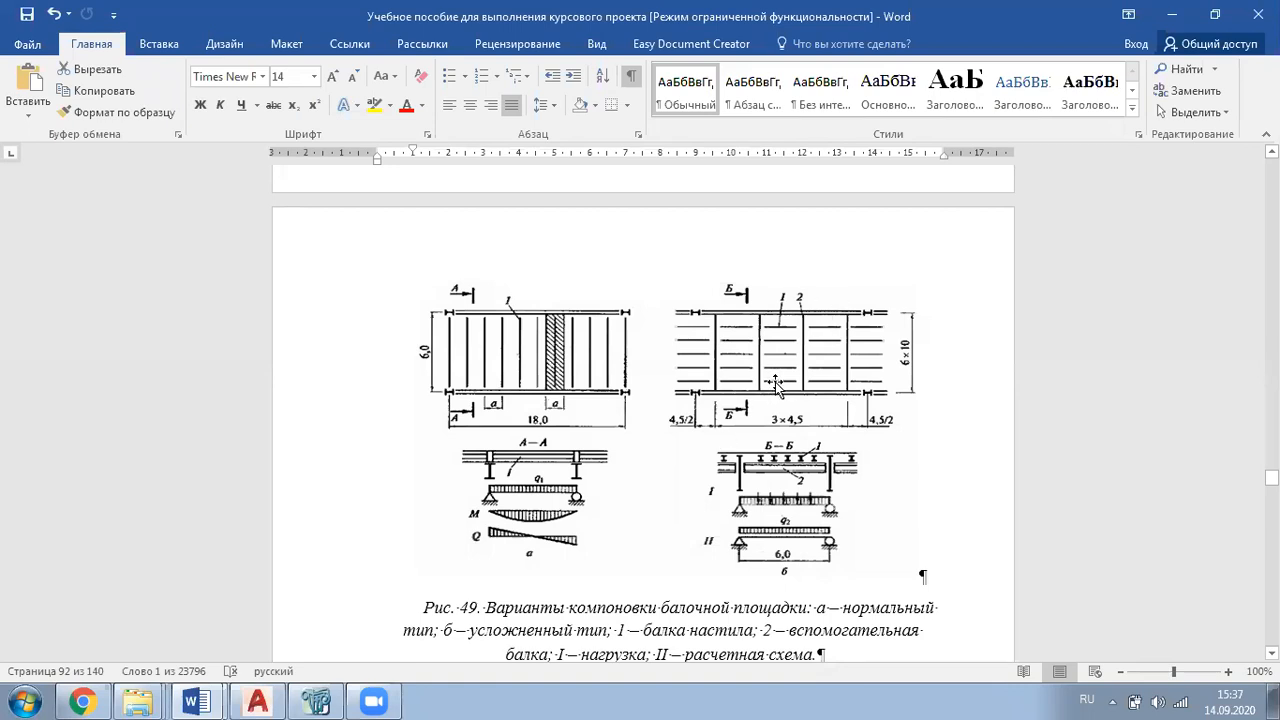
Step: Examine the manual's first-variant deck beam calculation, marking the I-beam number and calculated deflection, and switch back to the LIRA-SAPR model
scroll(772, 380, down, 2)
scroll(772, 372, down, 5)
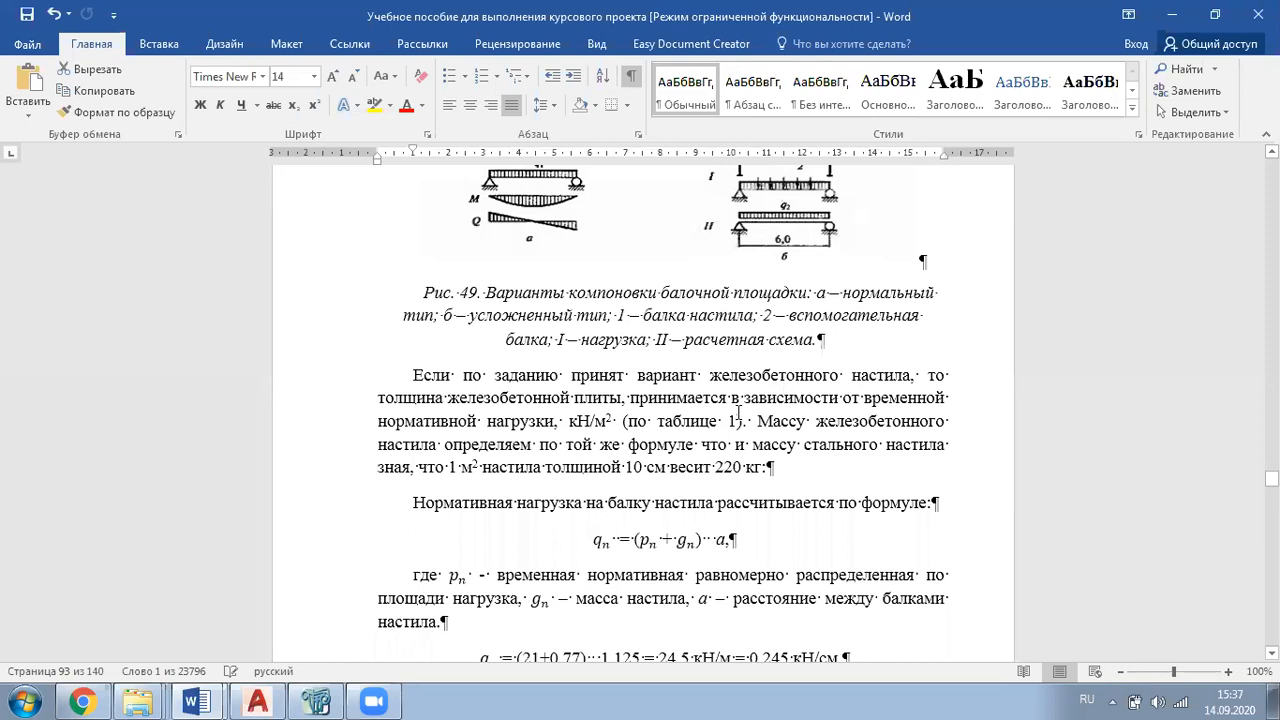
scroll(733, 417, down, 9)
scroll(733, 417, down, 9)
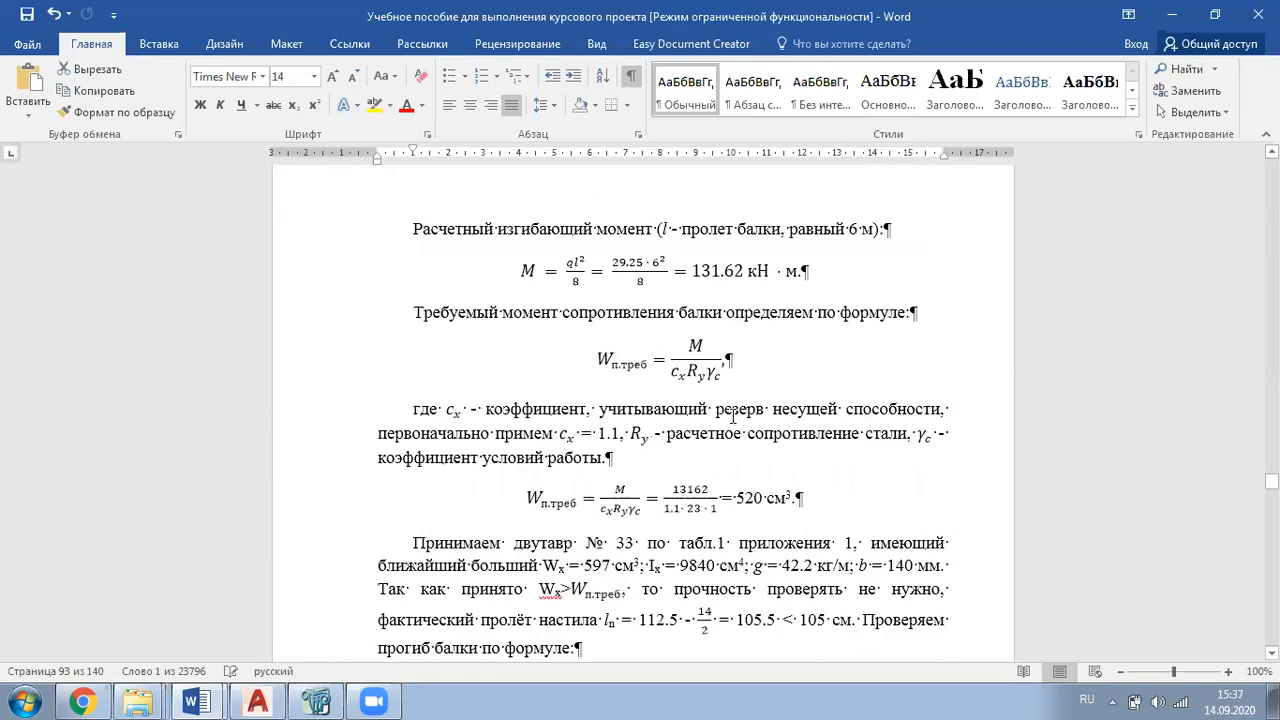
drag(635, 455, 615, 455)
scroll(703, 481, down, 3)
scroll(703, 481, down, 3)
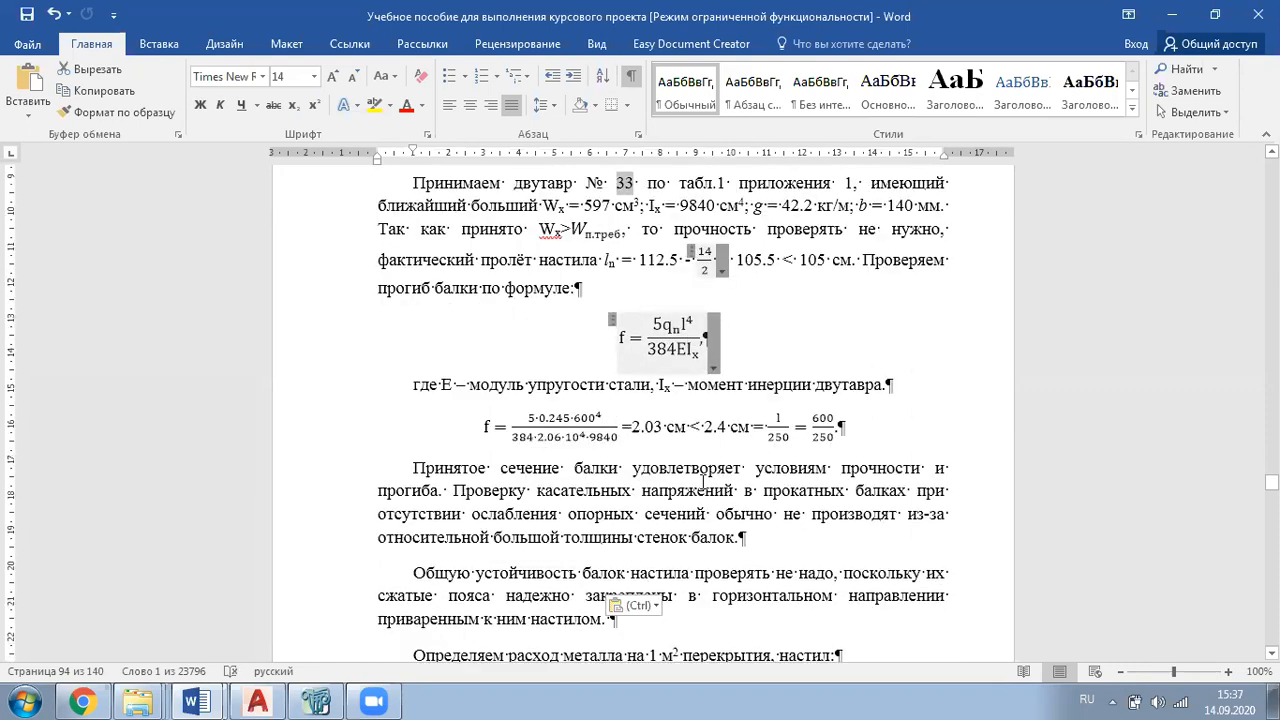
drag(666, 427, 631, 427)
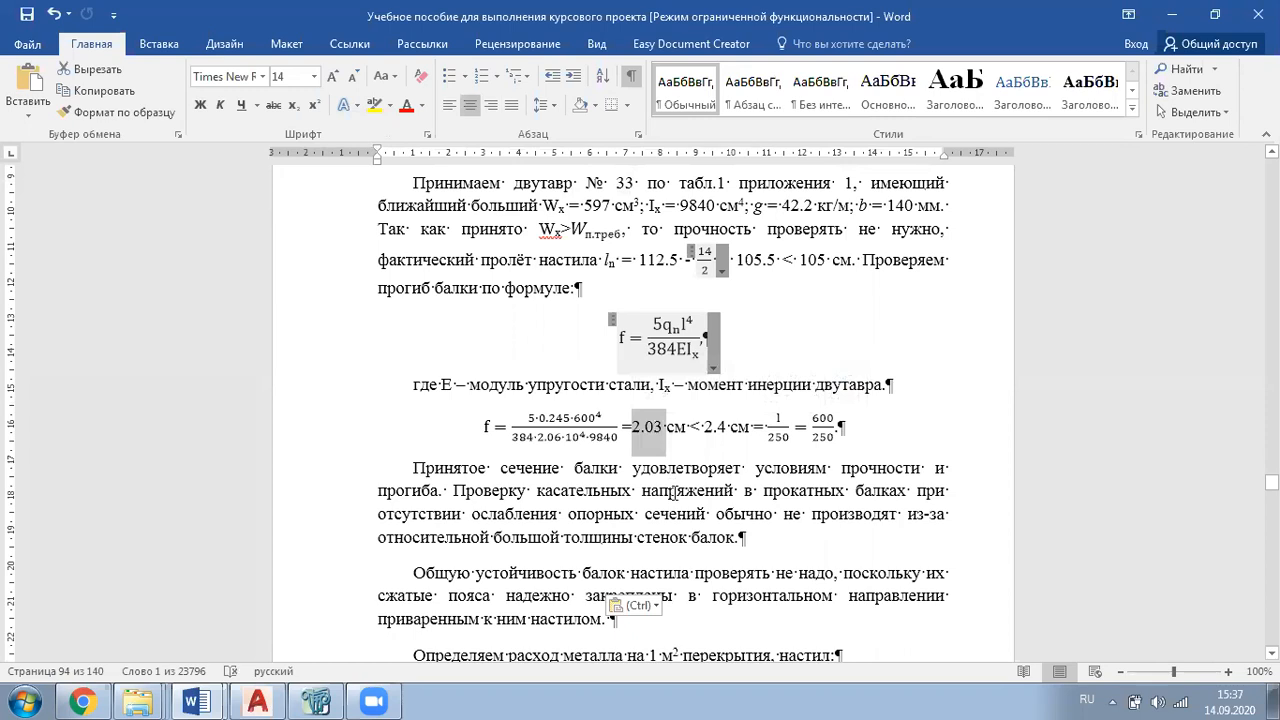
scroll(676, 490, up, 4)
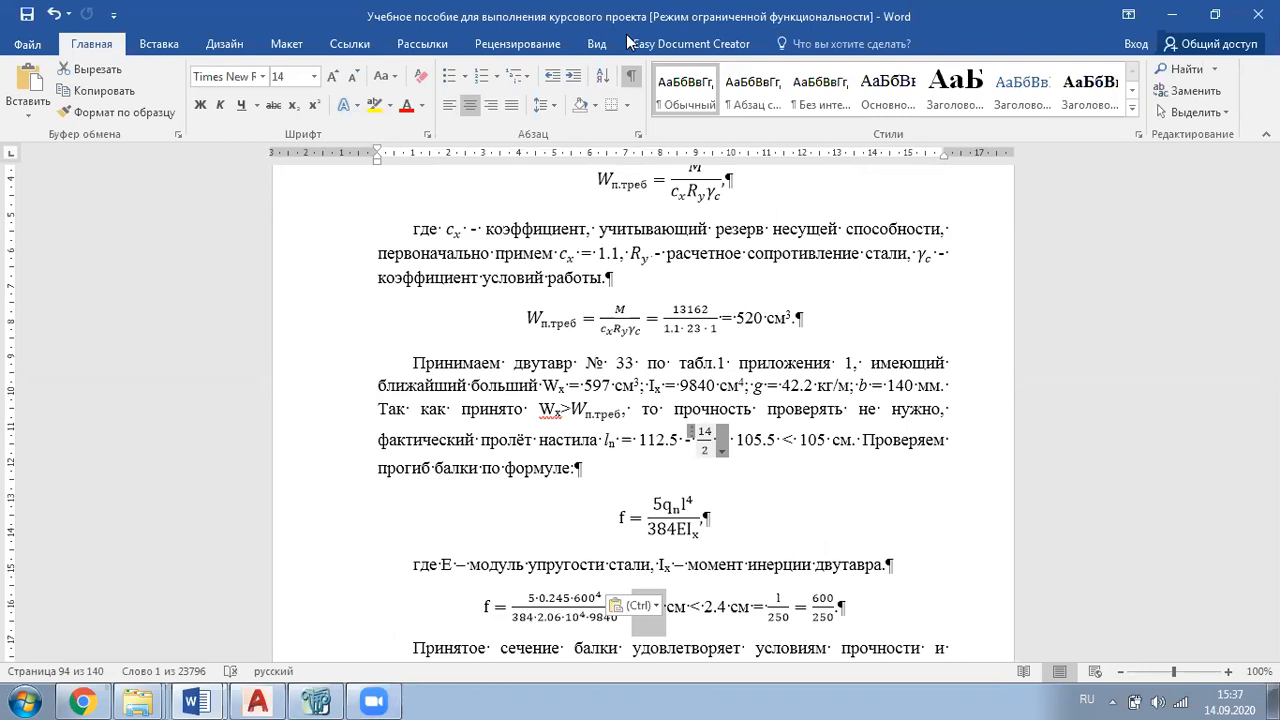
key(alt+Tab)
middle_drag(911, 404, 832, 384)
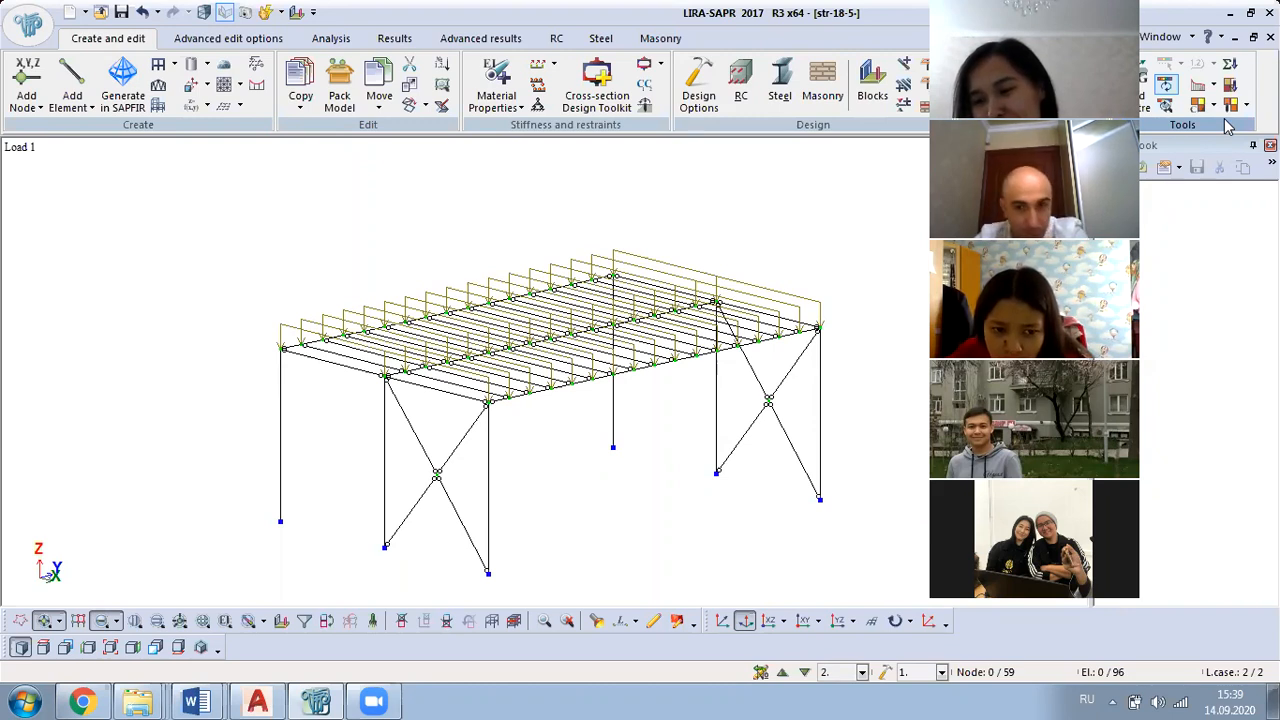
Step: Reopen the manual in Word and review the I-beam No. 33 choice, its deflection limit and the conclusion on strength and deflection
click(196, 700)
click(180, 660)
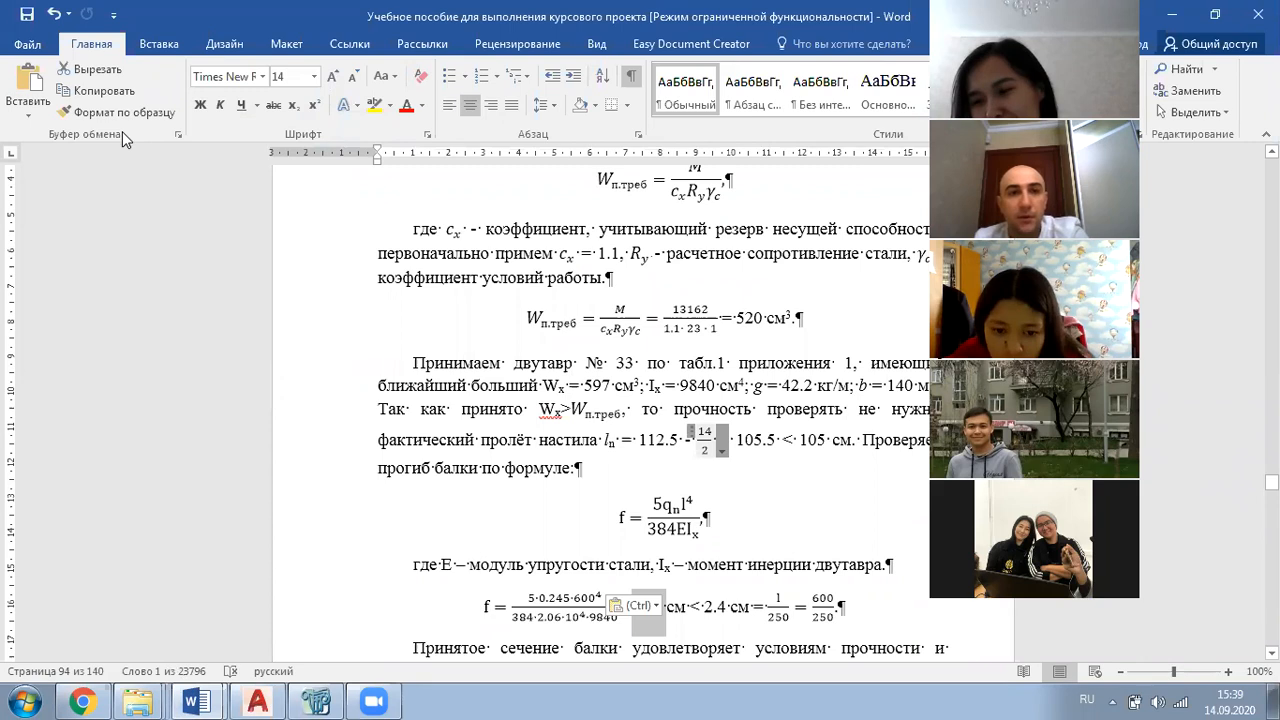
scroll(700, 380, down, 1)
scroll(765, 372, up, 2)
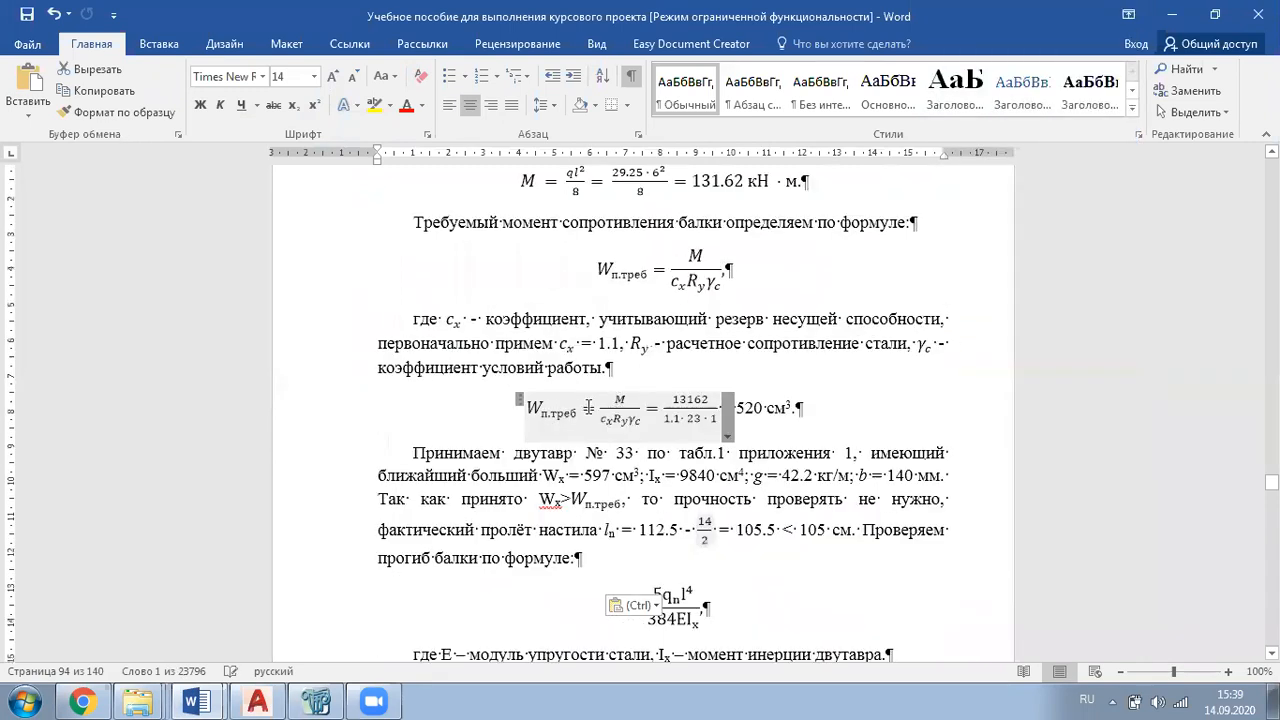
scroll(630, 452, down, 1)
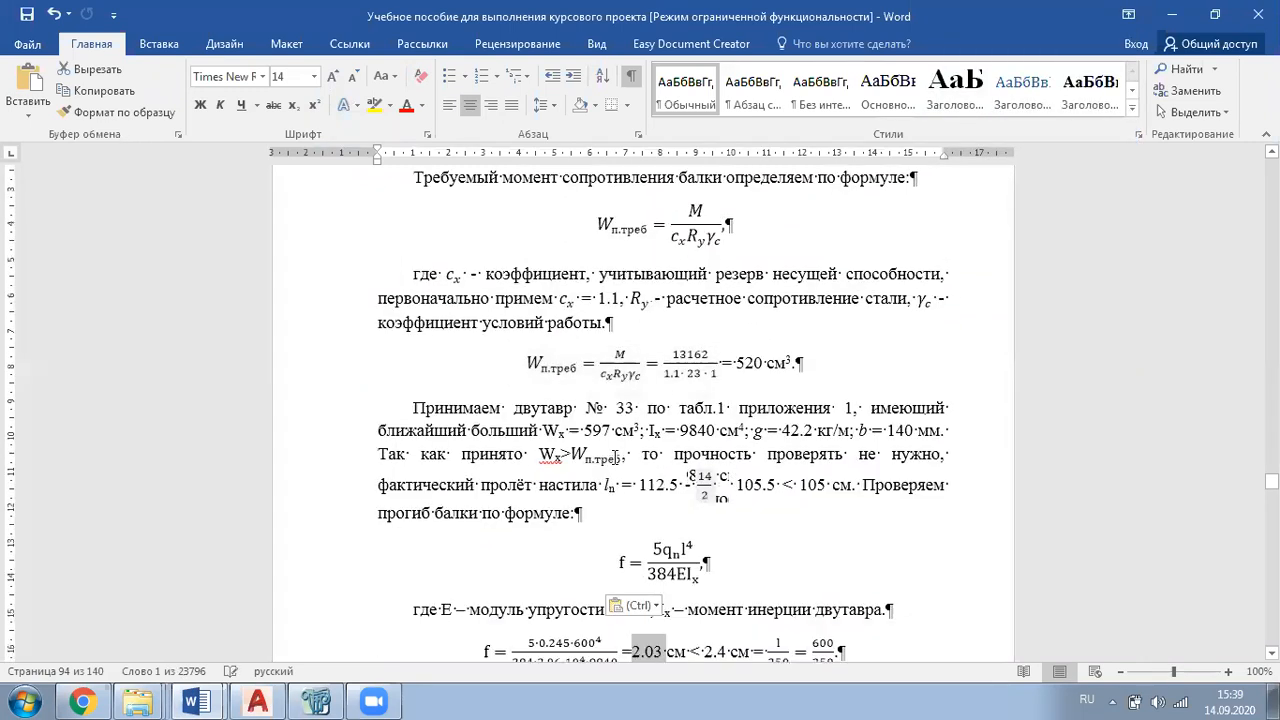
drag(623, 408, 603, 420)
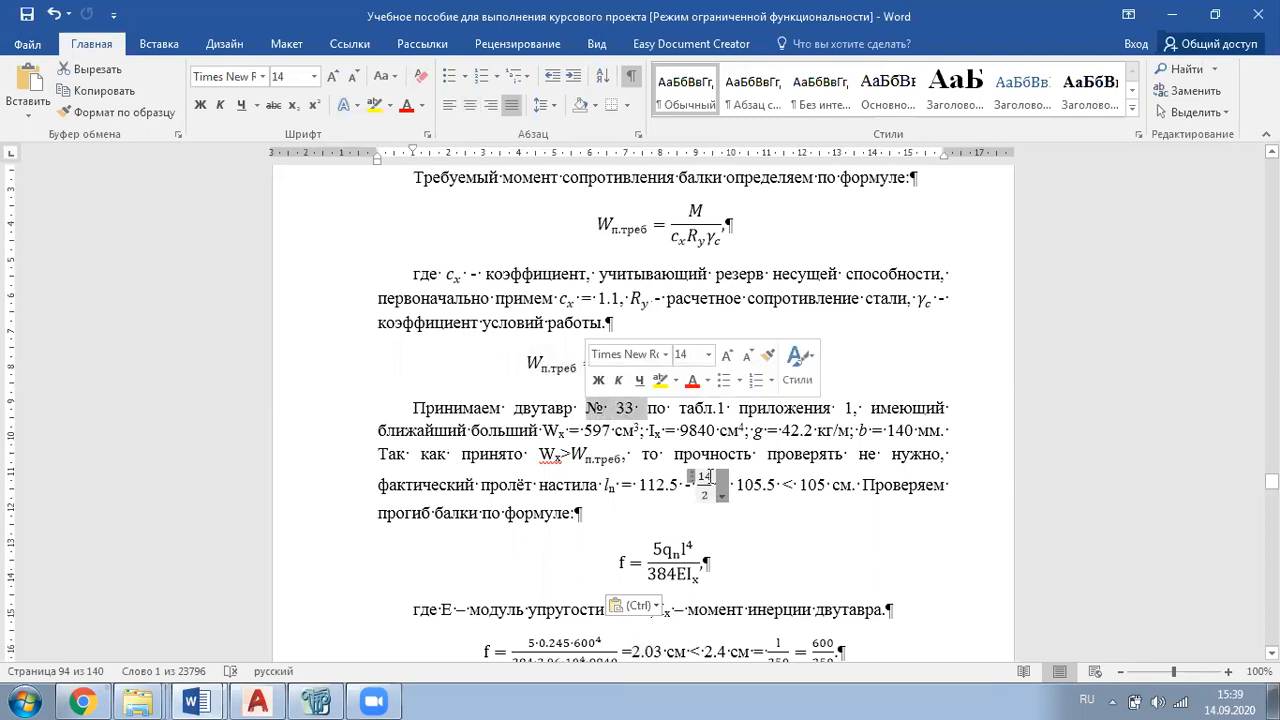
scroll(760, 430, down, 5)
drag(840, 433, 692, 432)
drag(412, 468, 518, 483)
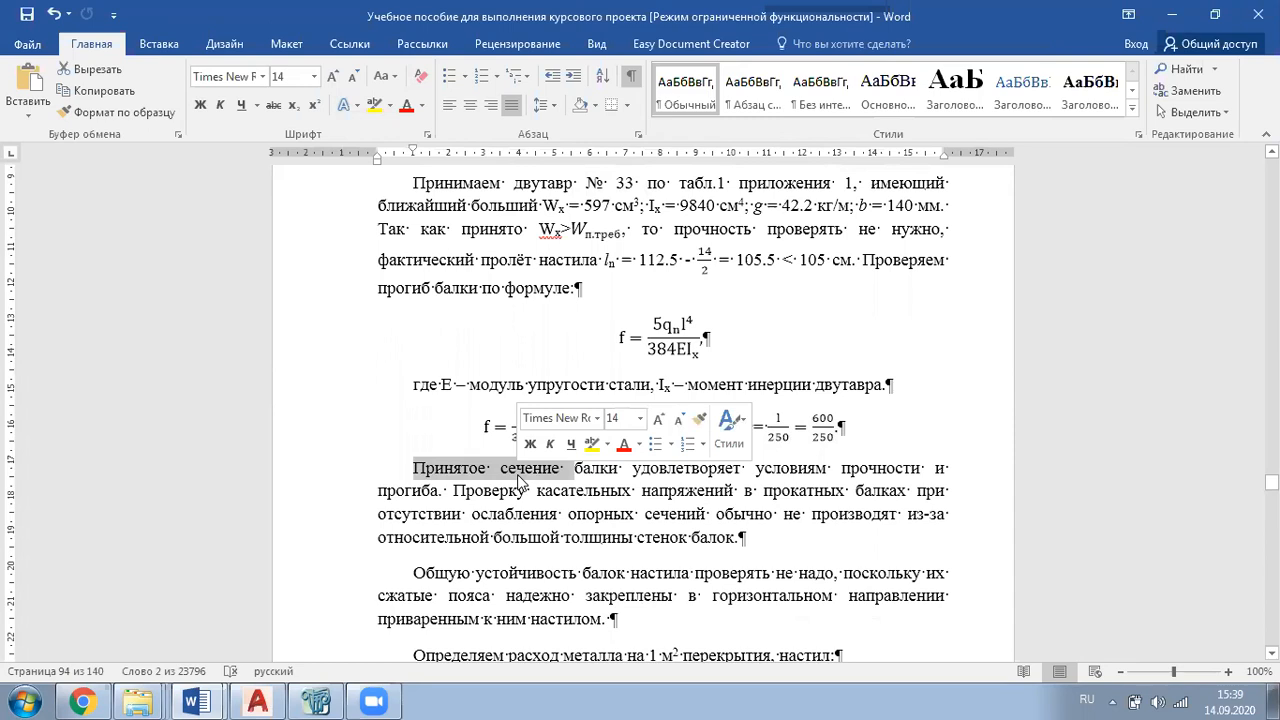
scroll(518, 480, down, 2)
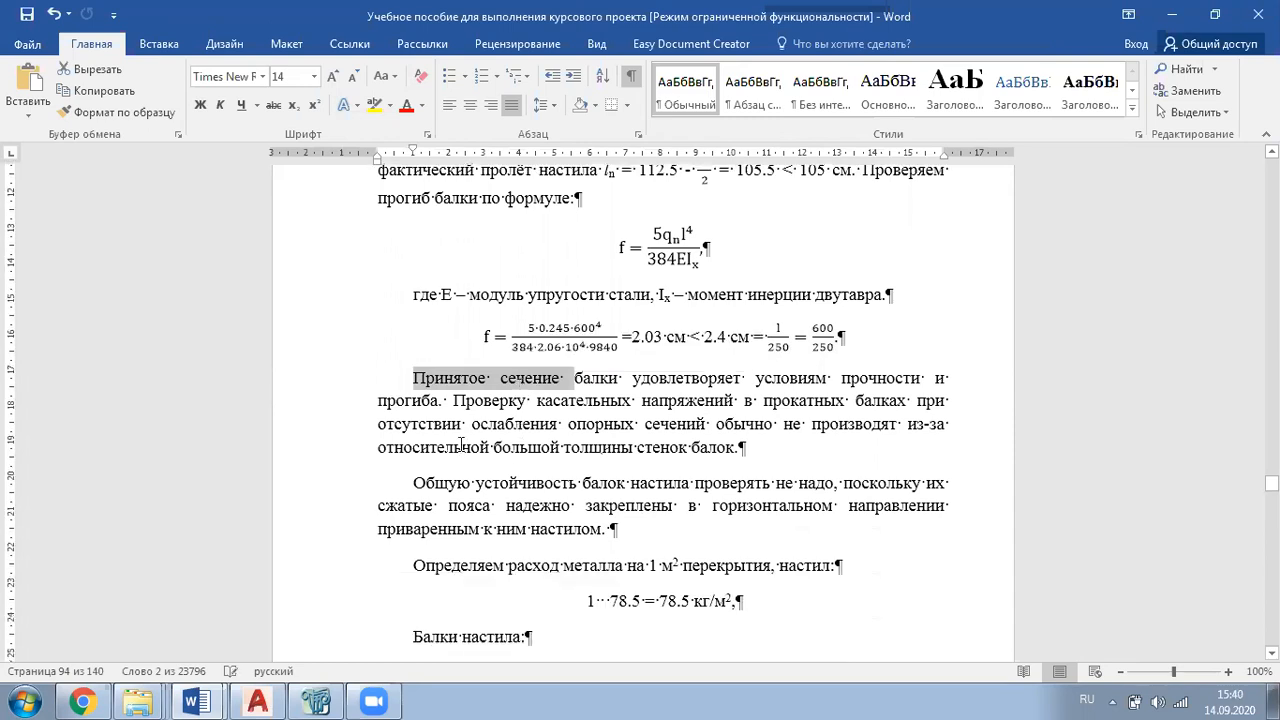
drag(439, 402, 387, 406)
Step: Return to the LIRA-SAPR model, check the I-section 36 (B-2) entry in the stiffness types list and close the stiffness settings
click(326, 700)
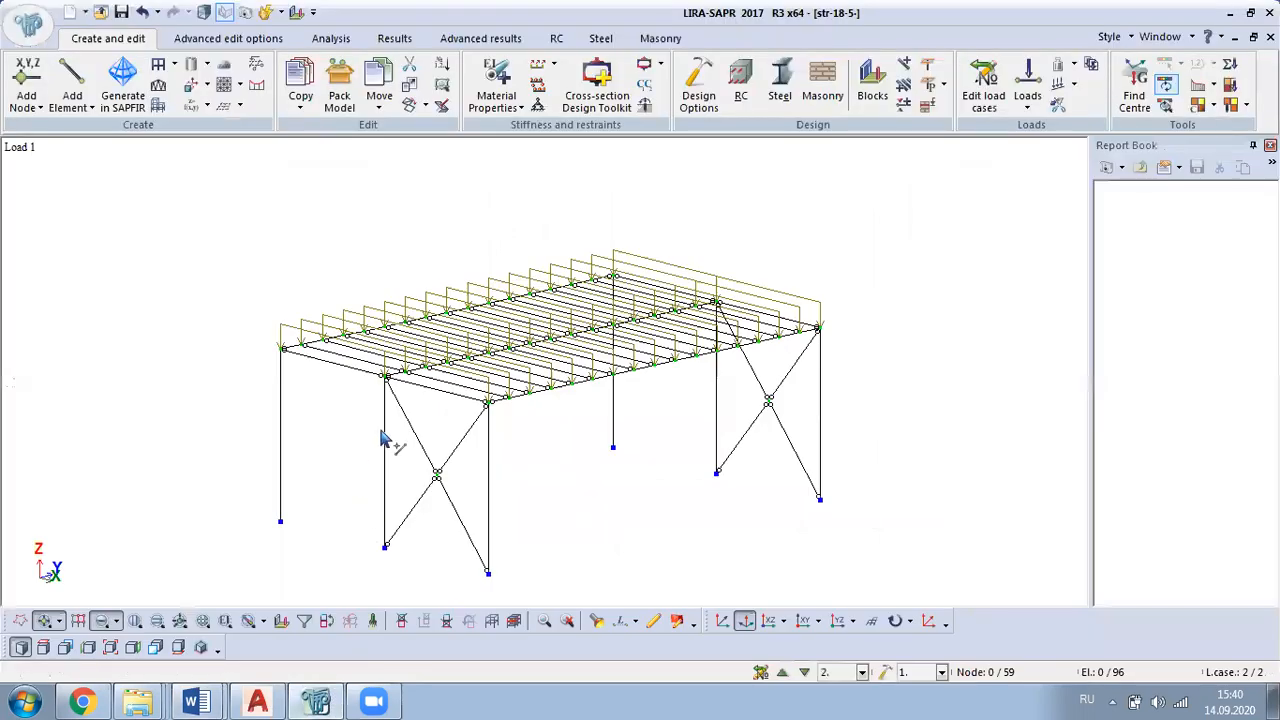
middle_drag(615, 447, 449, 434)
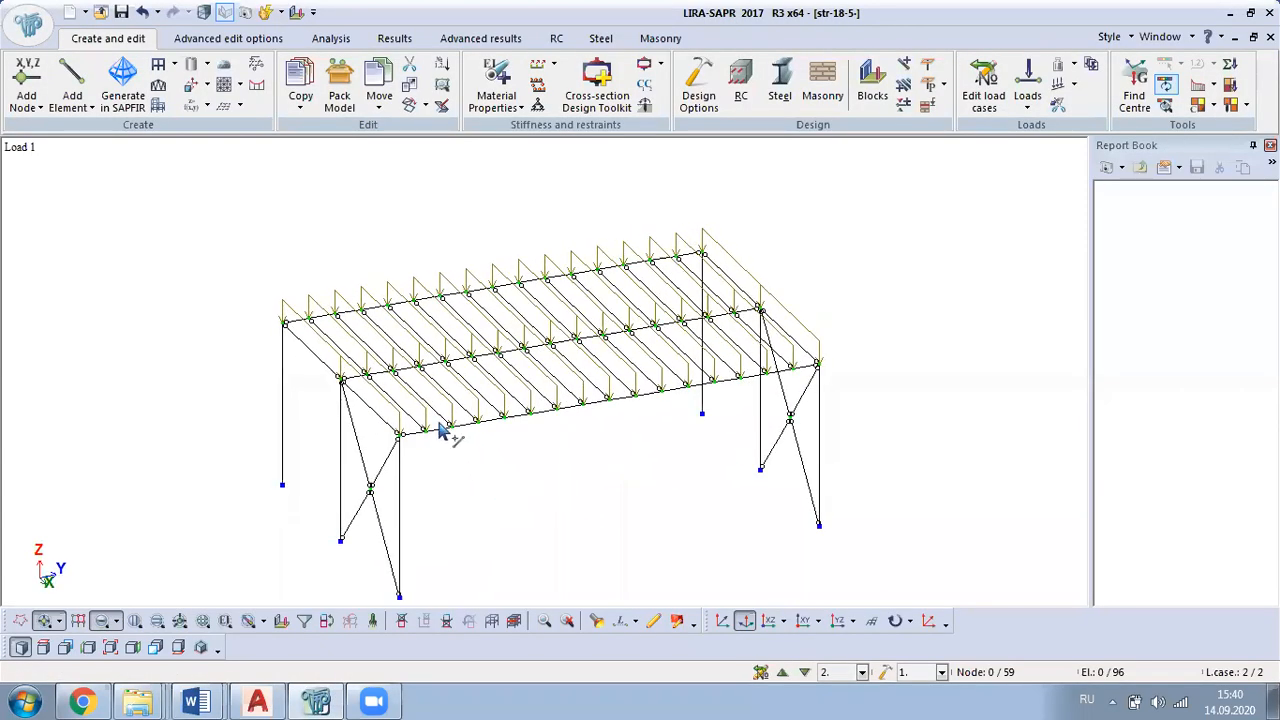
scroll(480, 455, up, 4)
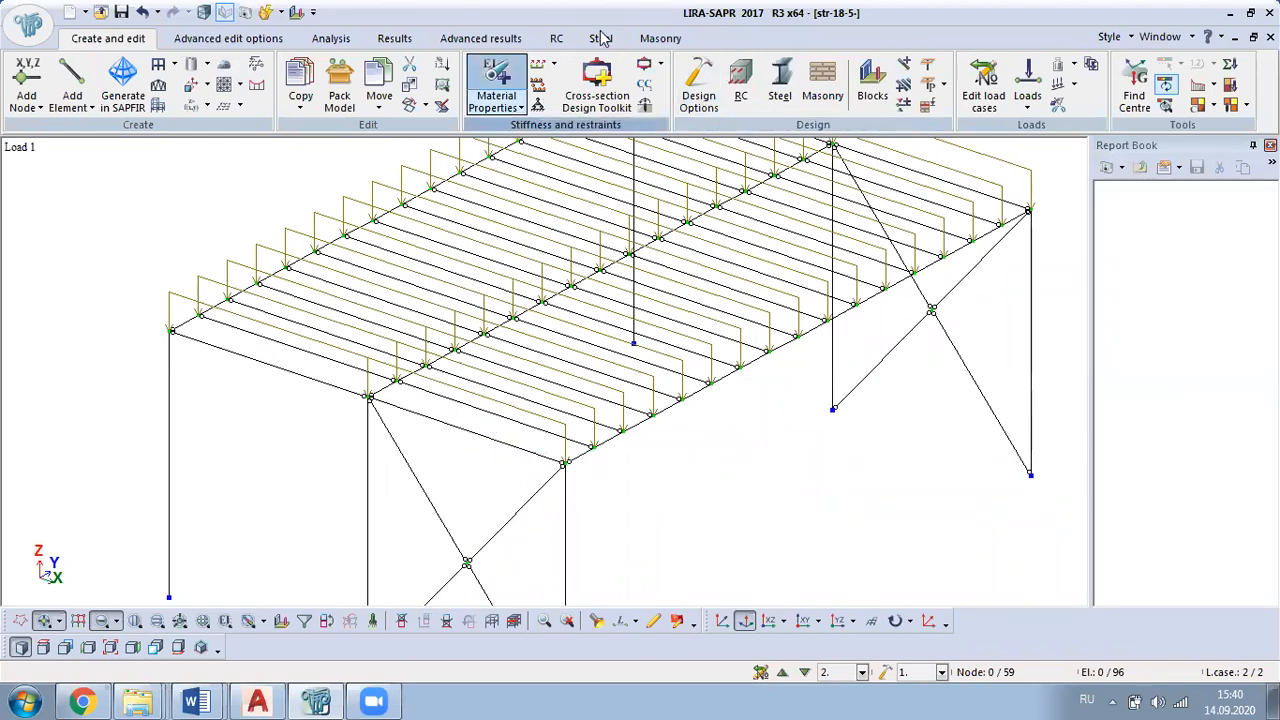
click(496, 82)
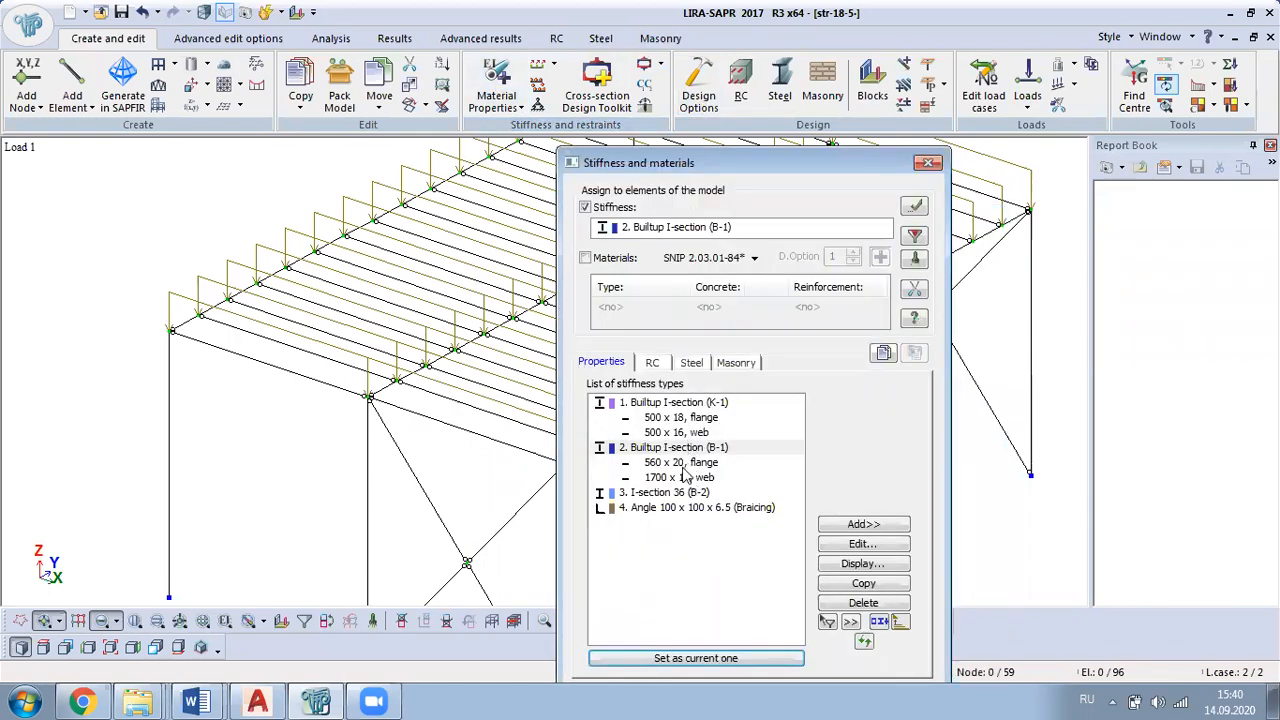
click(680, 493)
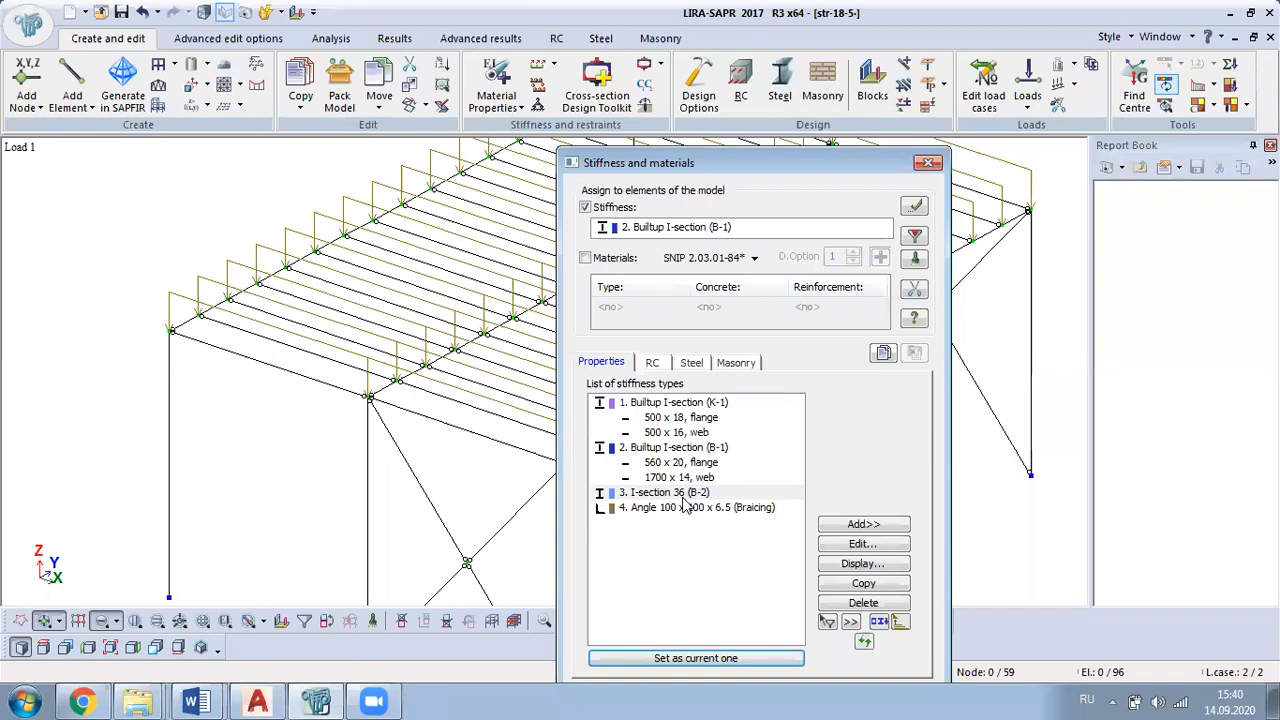
click(928, 162)
scroll(843, 310, down, 1)
scroll(840, 302, down, 1)
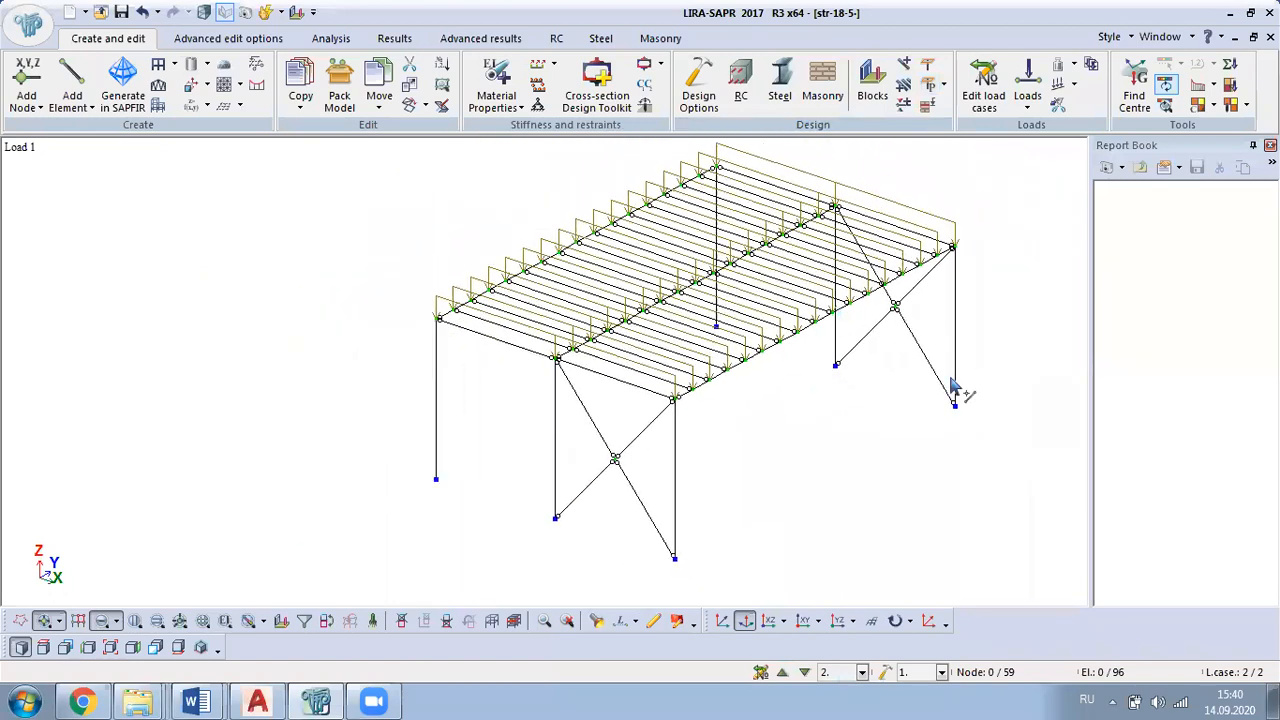
right_drag(952, 379, 871, 345)
middle_drag(863, 350, 785, 440)
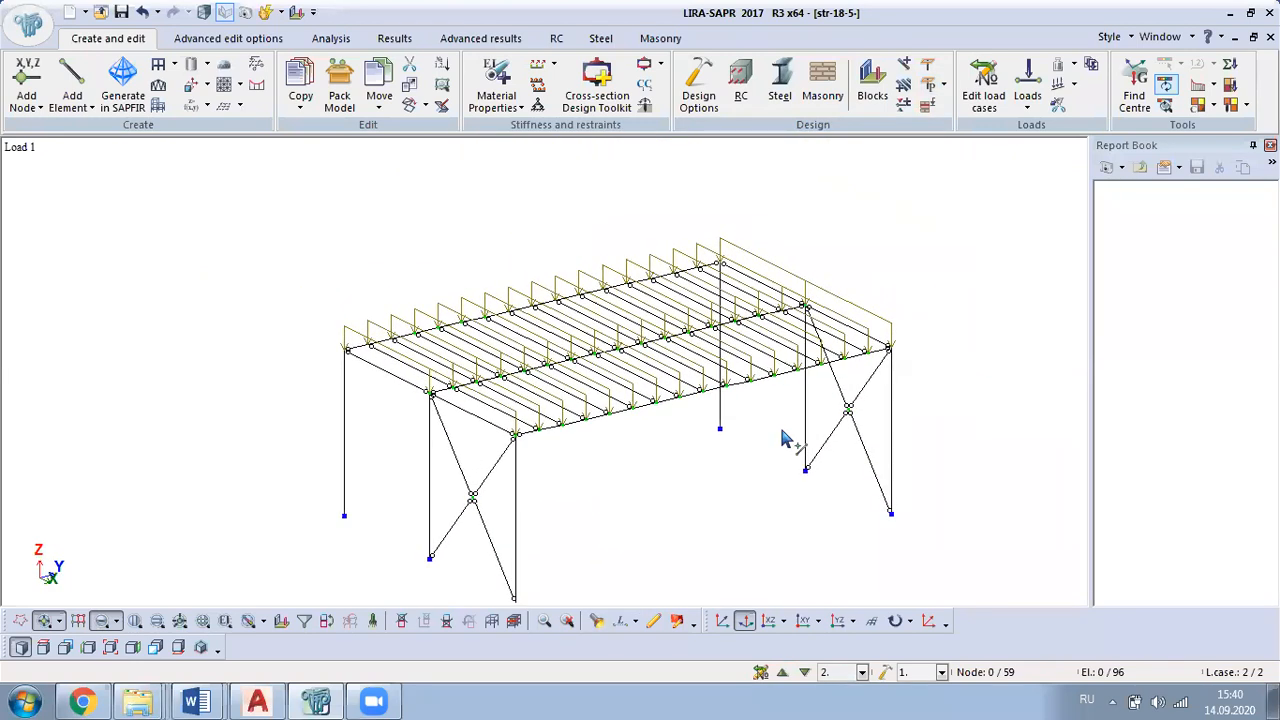